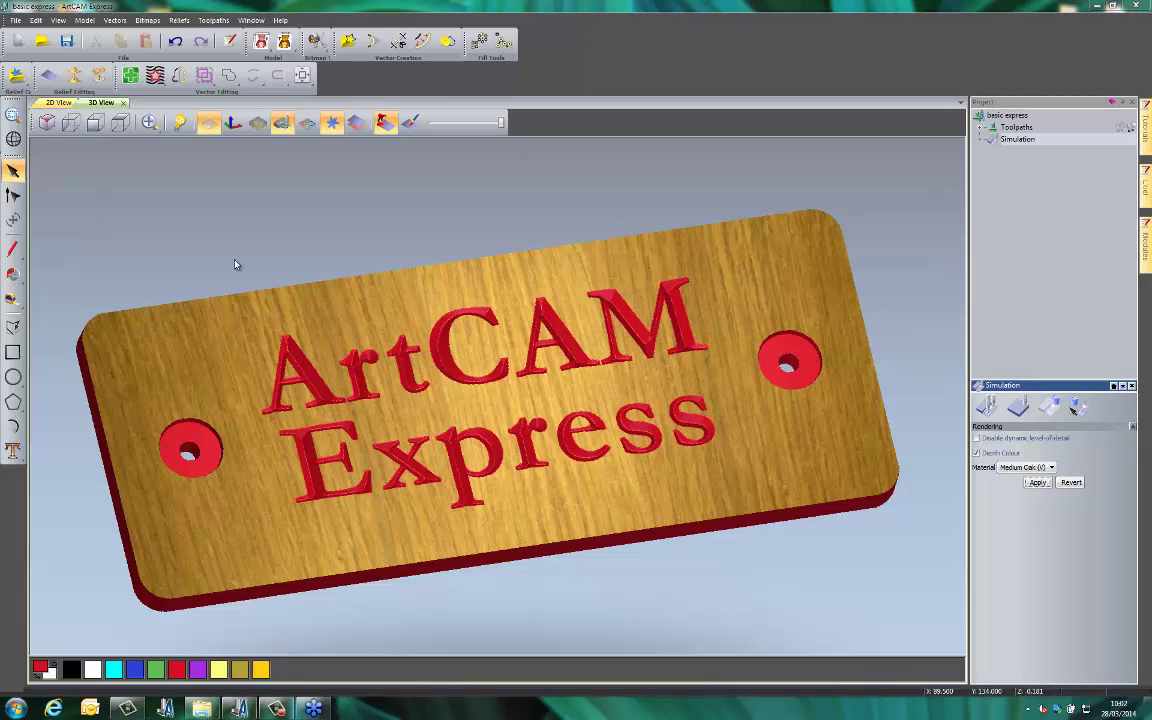
Close the open basic express model and start a new model.
click(16, 20)
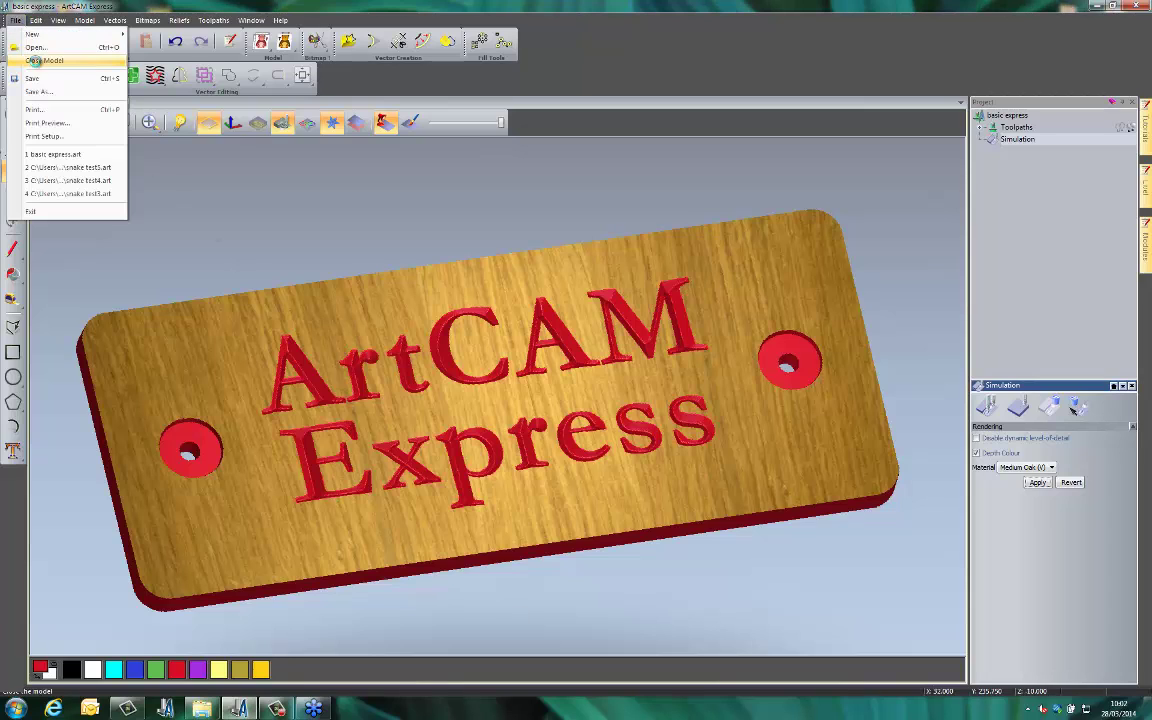
click(33, 58)
click(585, 379)
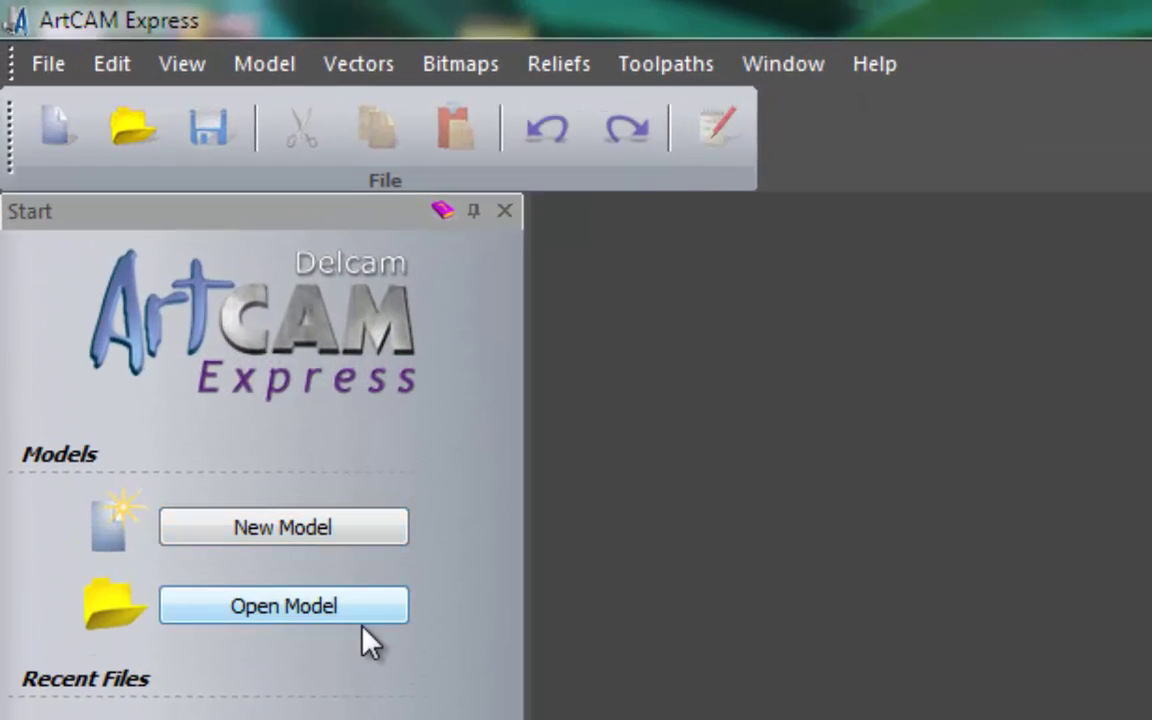
click(363, 548)
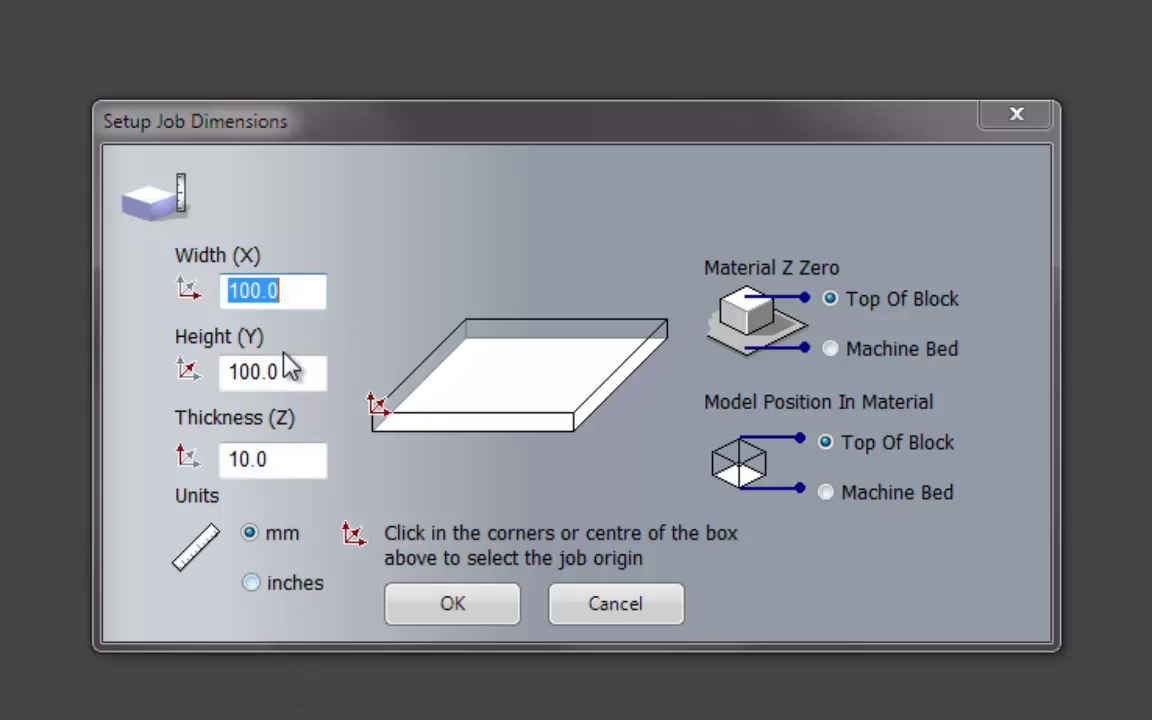
Set the new job's width to 300 mm and its height to 300 mm.
click(287, 290)
drag(287, 290, 28, 300)
text(300)
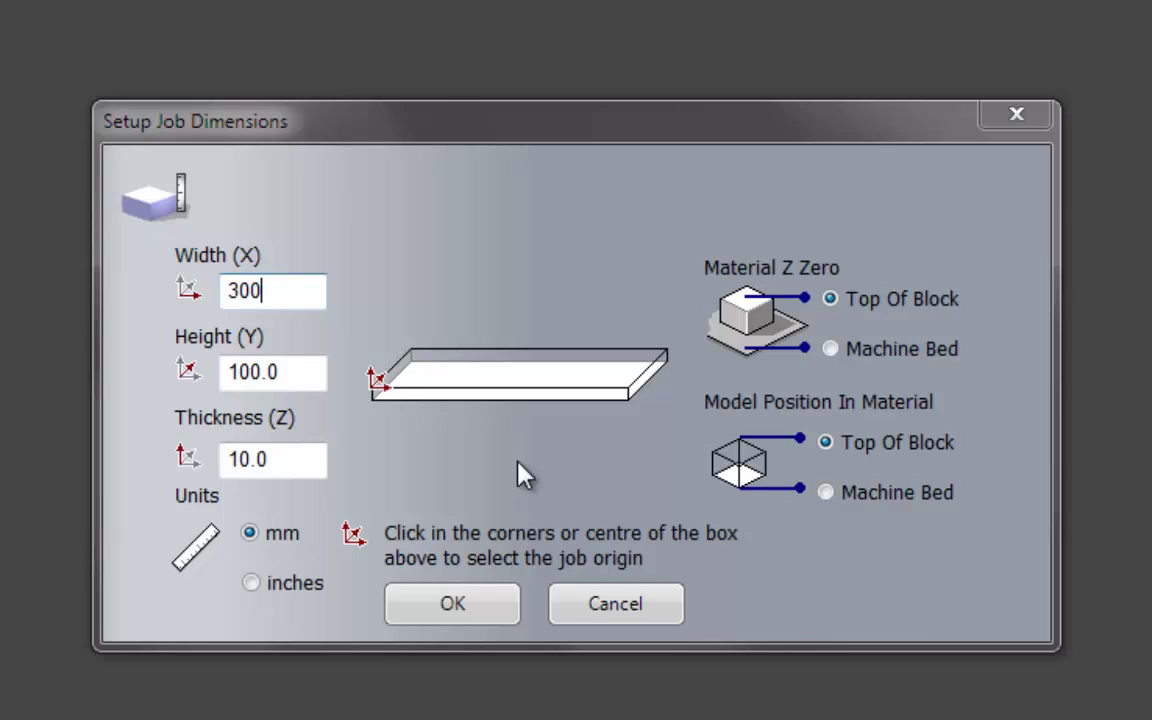
drag(268, 371, 75, 381)
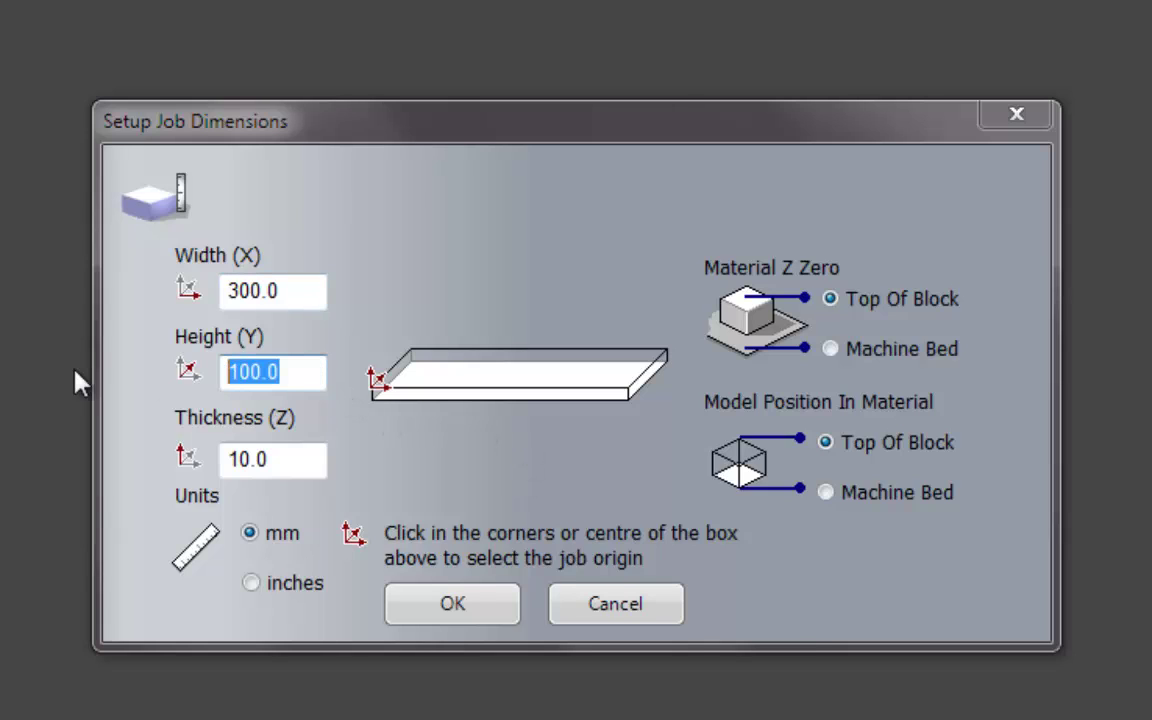
text(300)
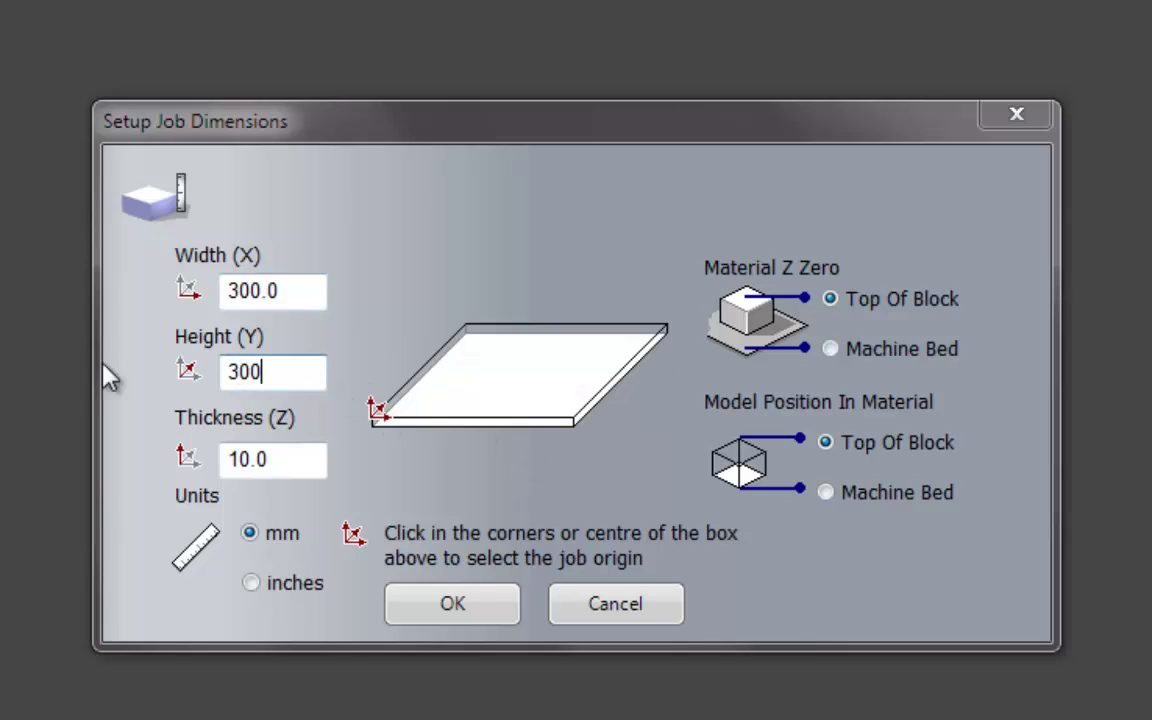
drag(283, 460, 69, 460)
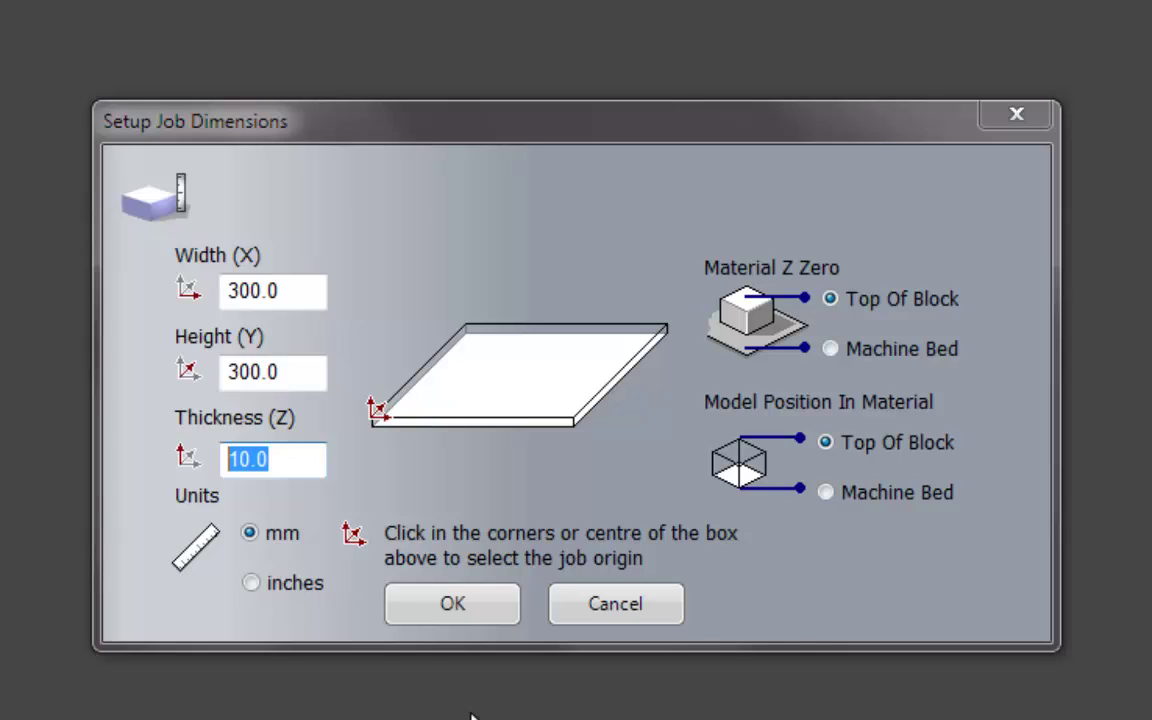
Place the job origin at the centre of the block and create the model.
click(468, 324)
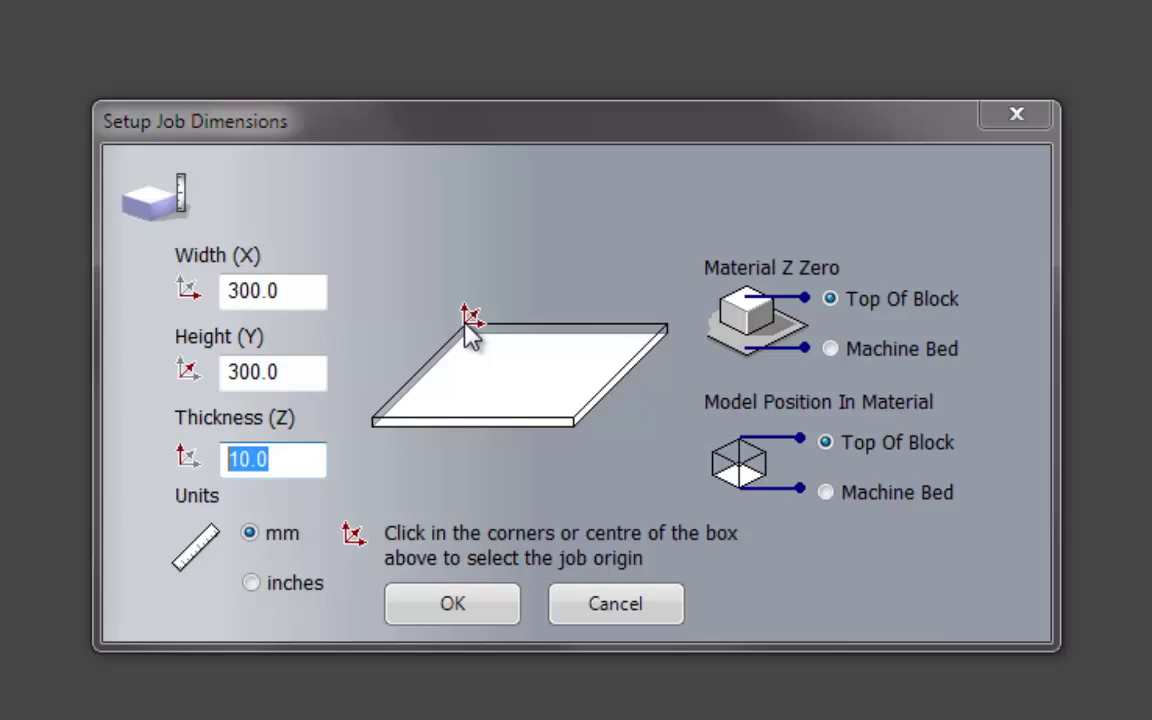
click(664, 327)
click(575, 420)
click(521, 366)
click(441, 604)
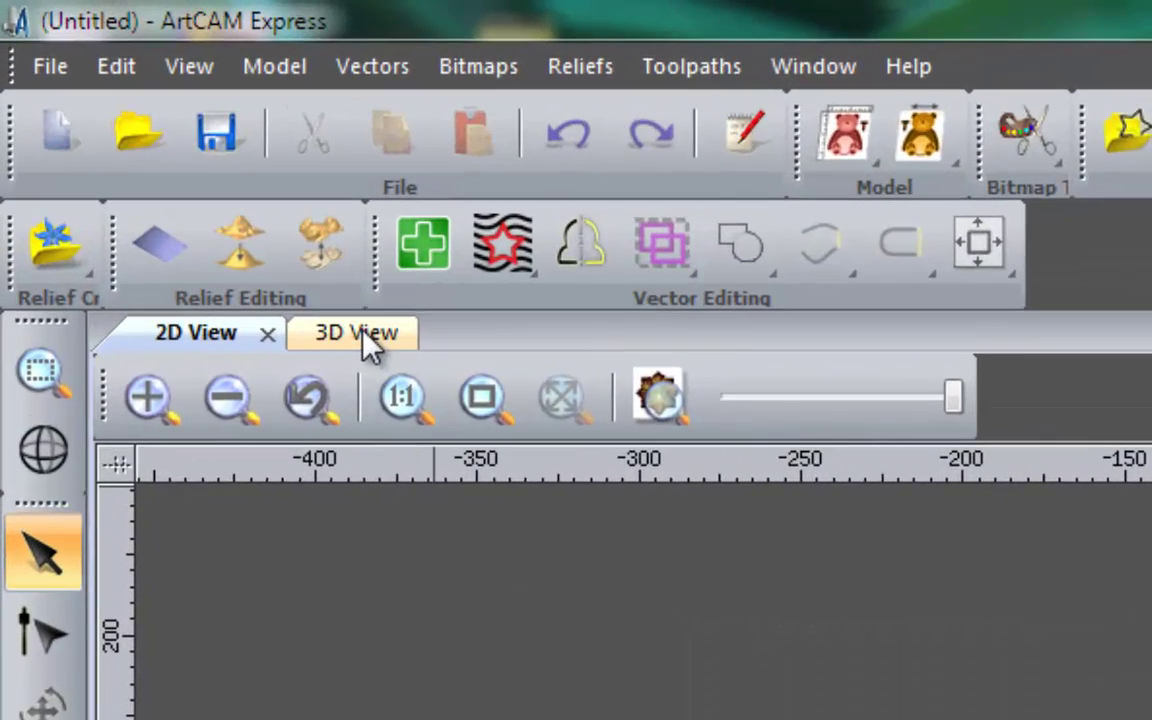
Inspect the blank block in 3D, return to the 2D view, and view the model information and toolpath options.
click(366, 340)
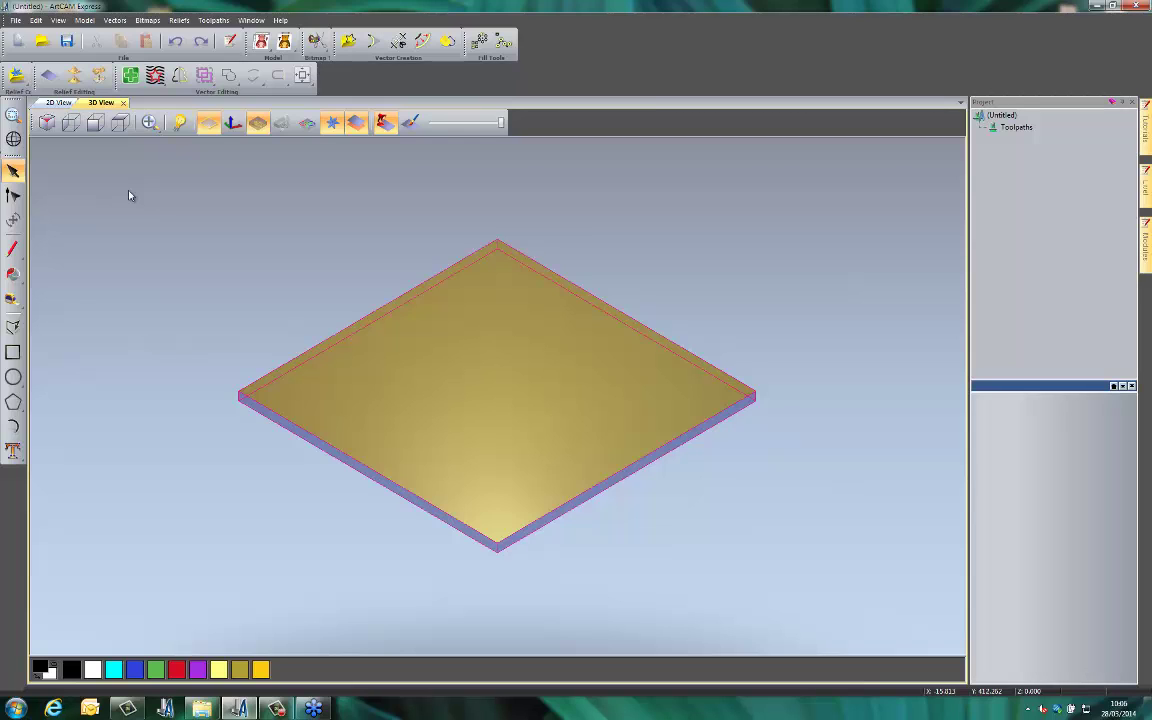
click(58, 103)
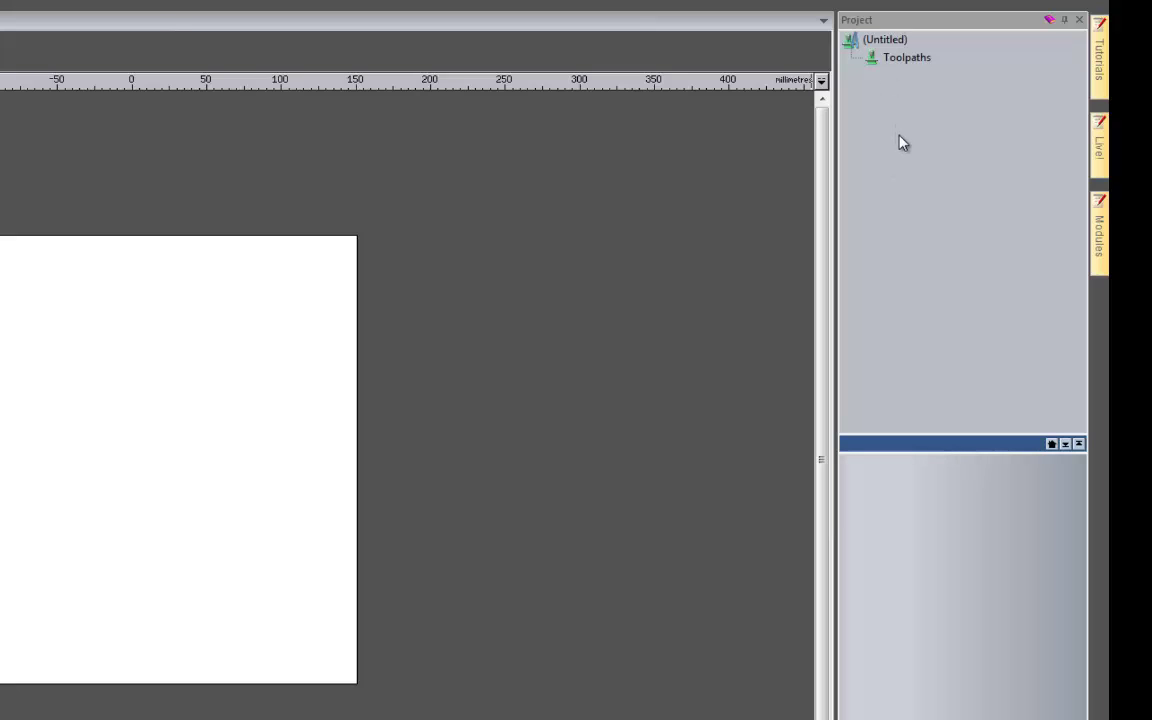
click(880, 44)
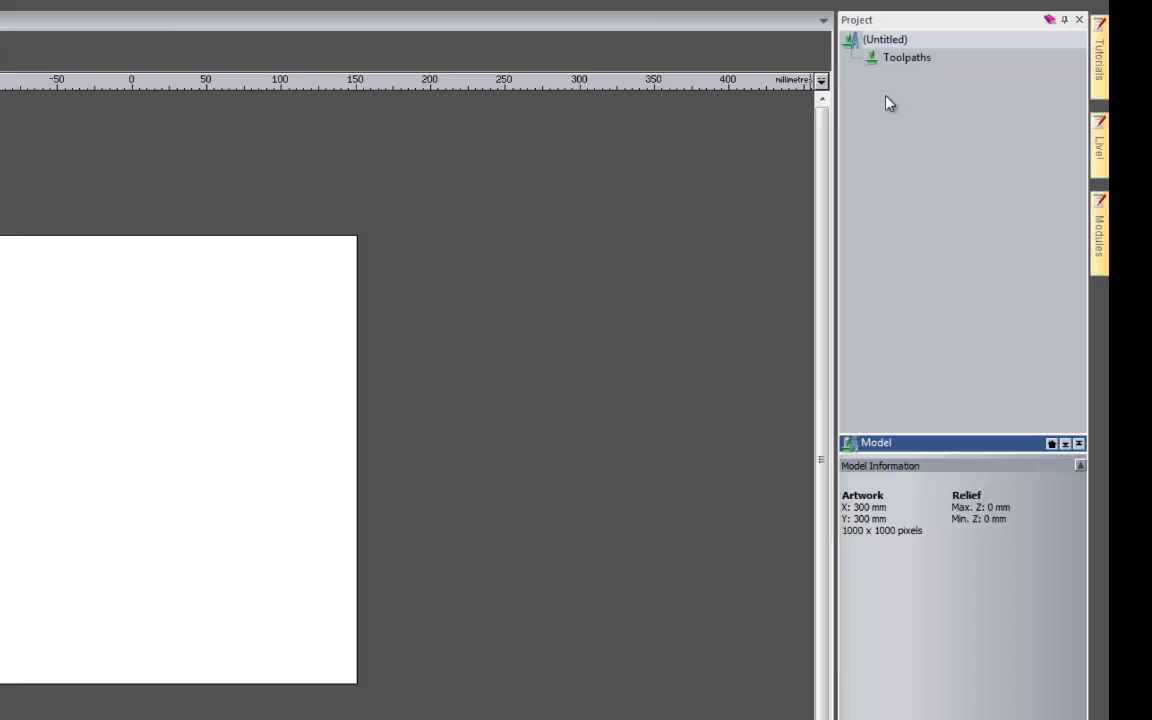
click(912, 62)
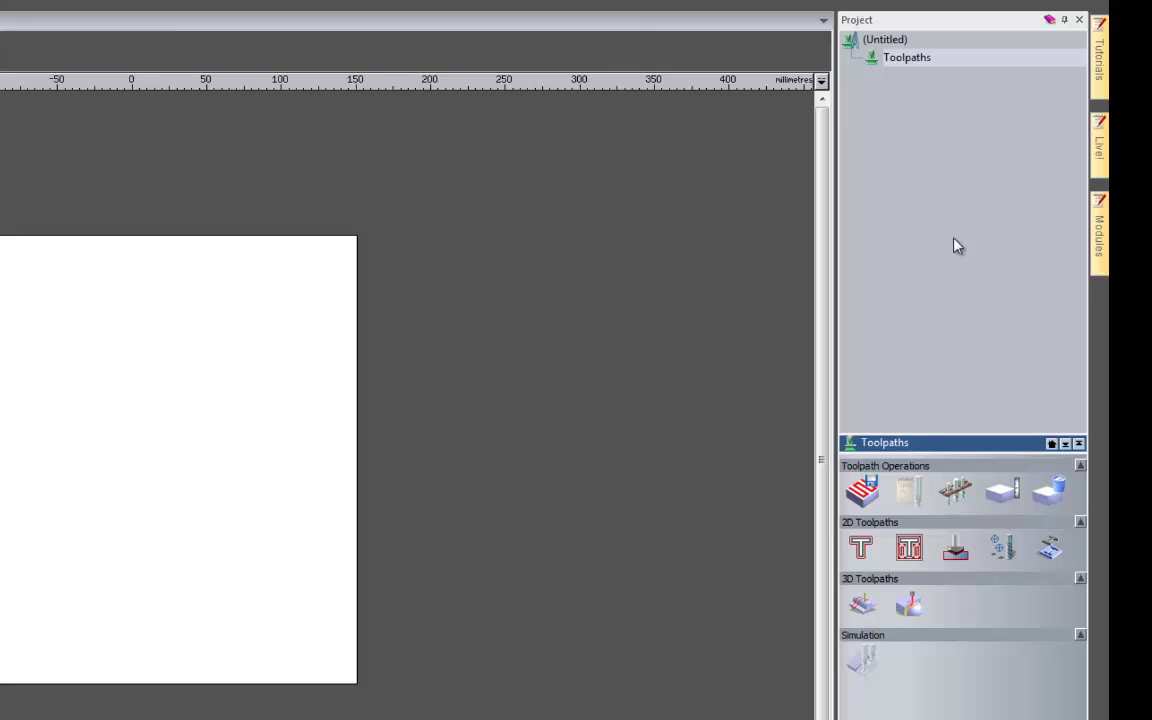
Close the Project panel and bring it back.
click(1079, 20)
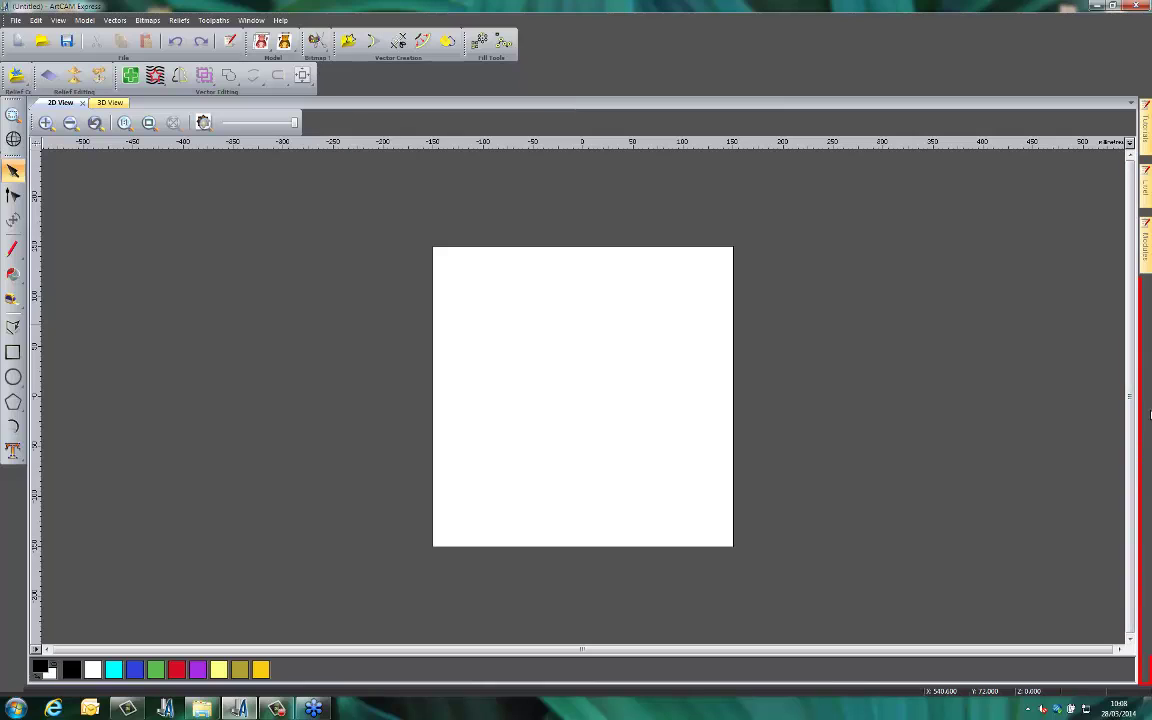
right_click(958, 65)
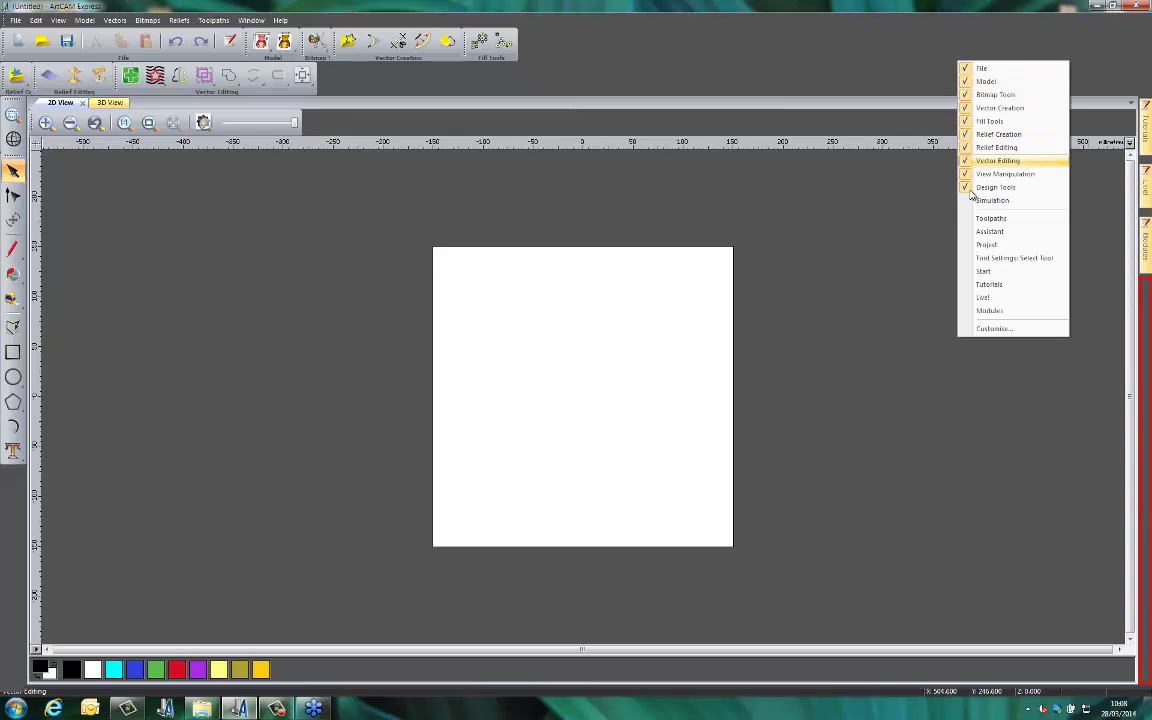
click(1008, 251)
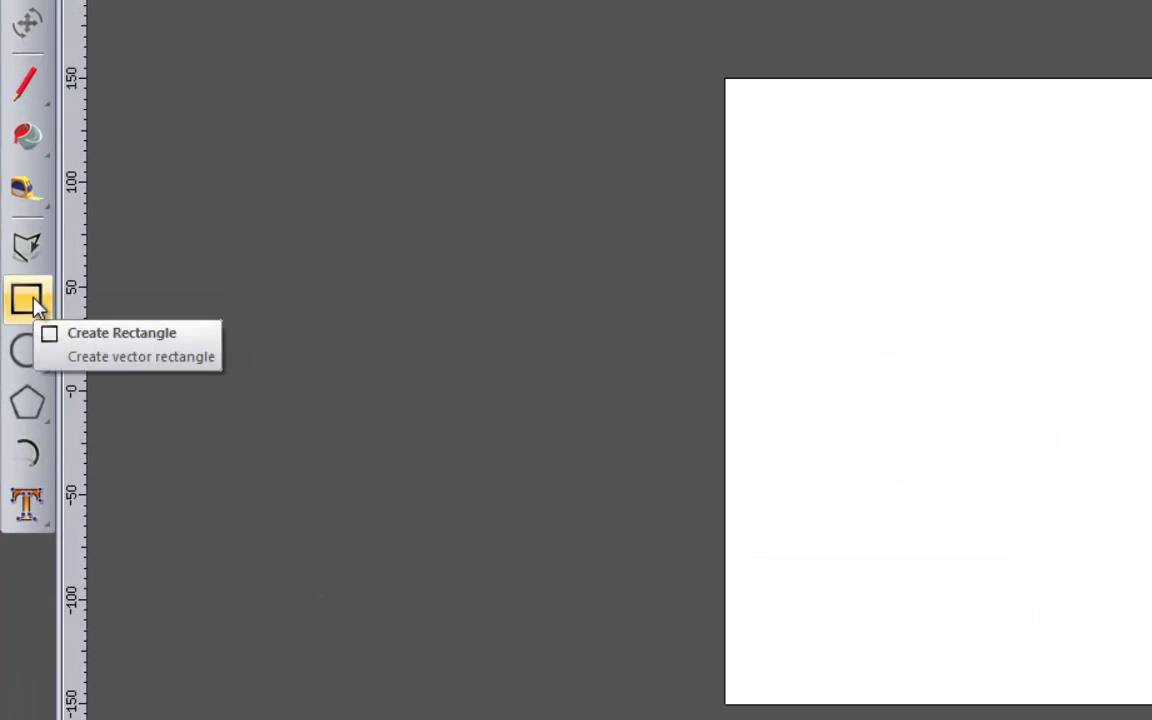
Draw a vector rectangle across the middle of the model and set its size to 250 mm wide by 100 mm high.
click(28, 300)
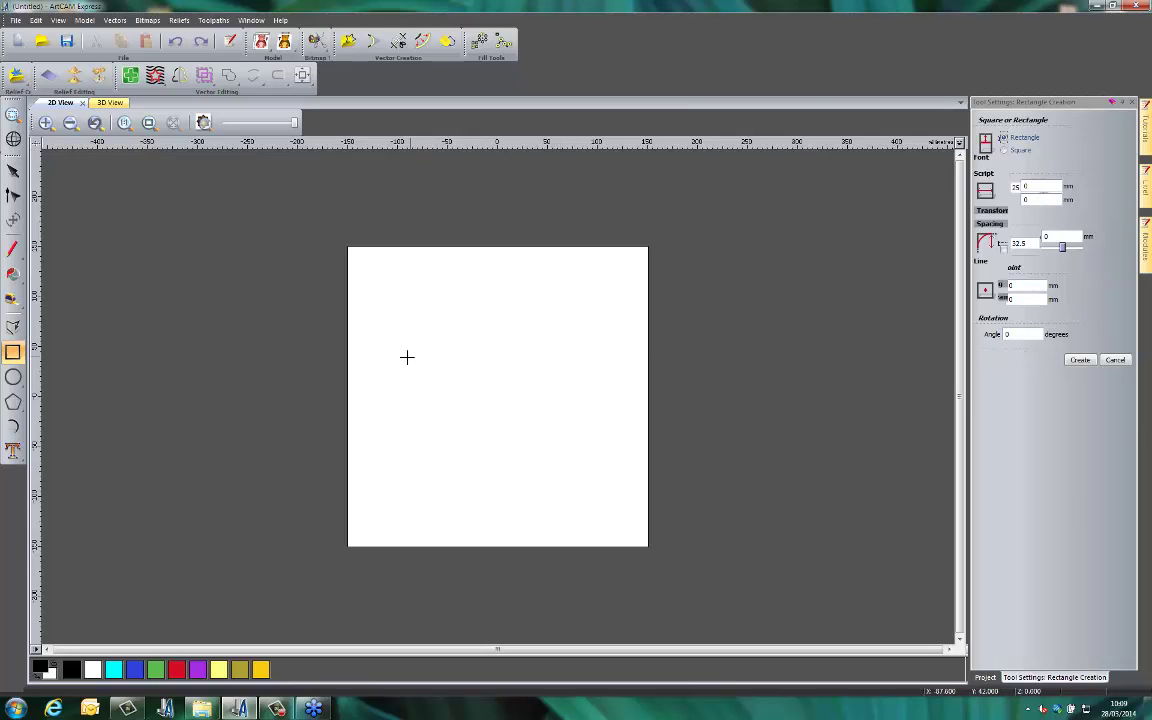
drag(384, 318, 615, 459)
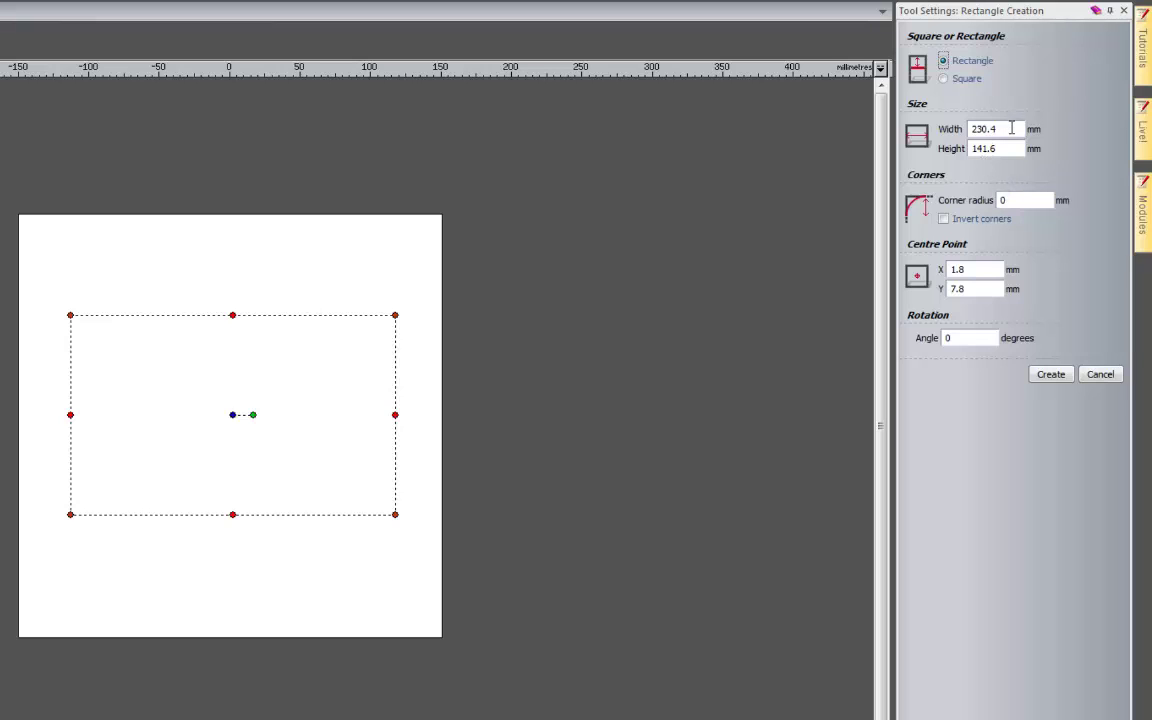
drag(1010, 128, 848, 128)
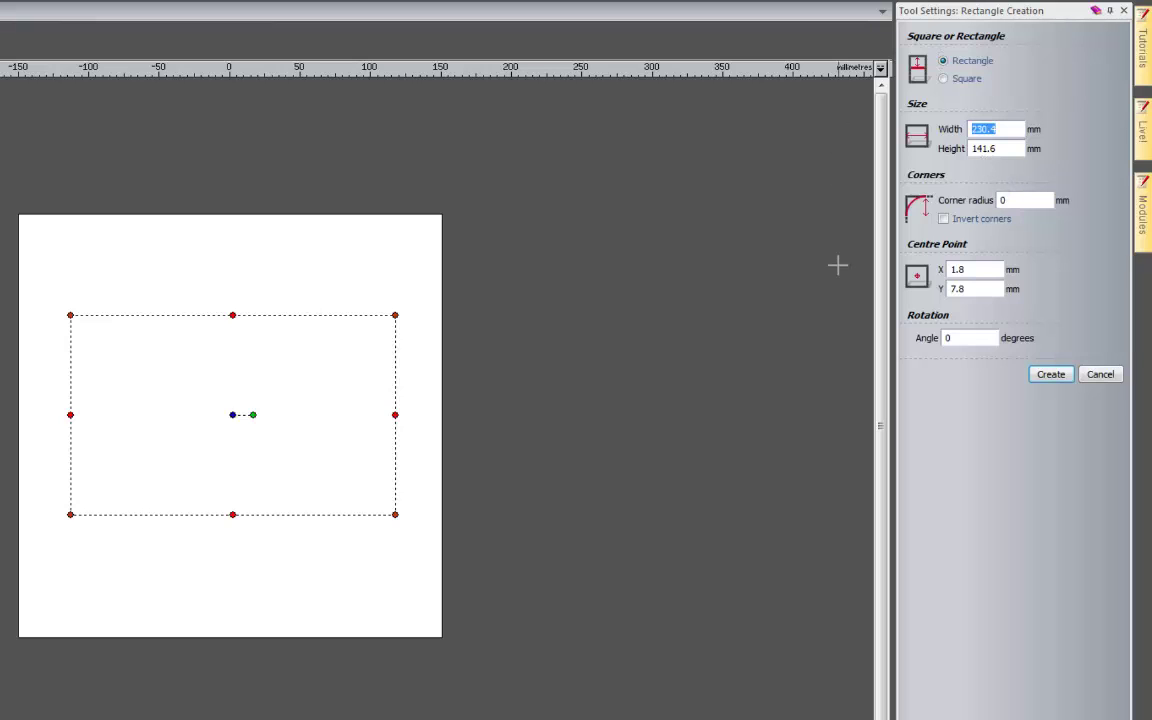
text(250)
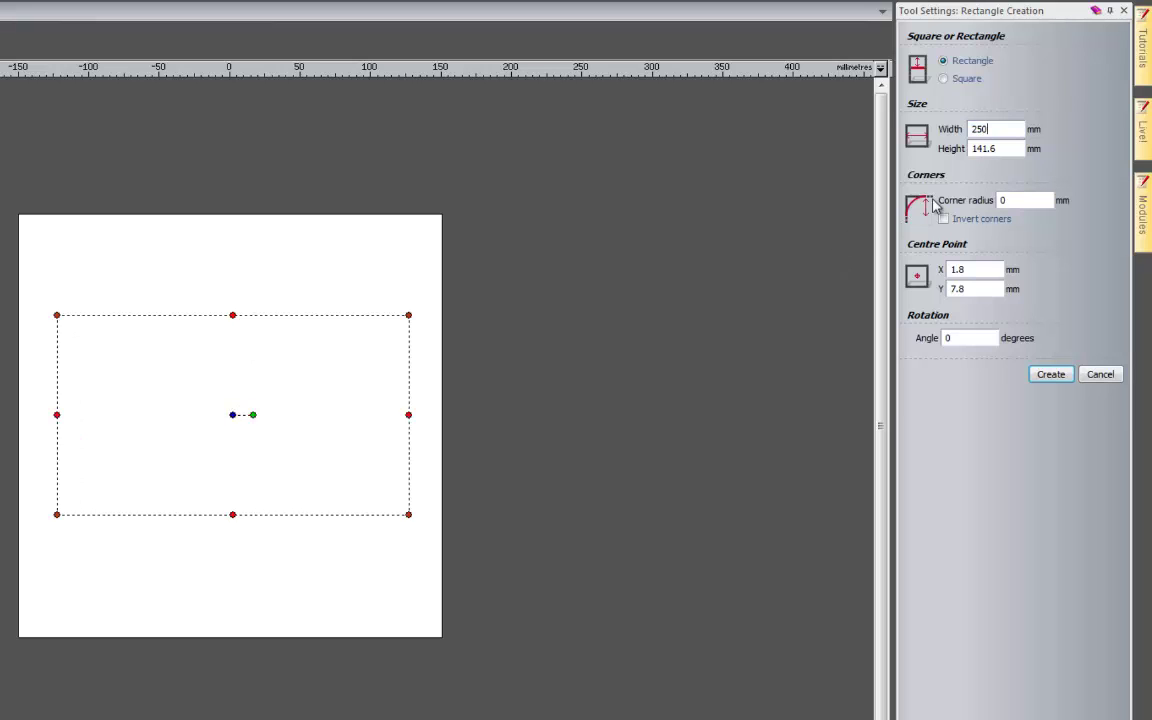
key(Tab)
text(150)
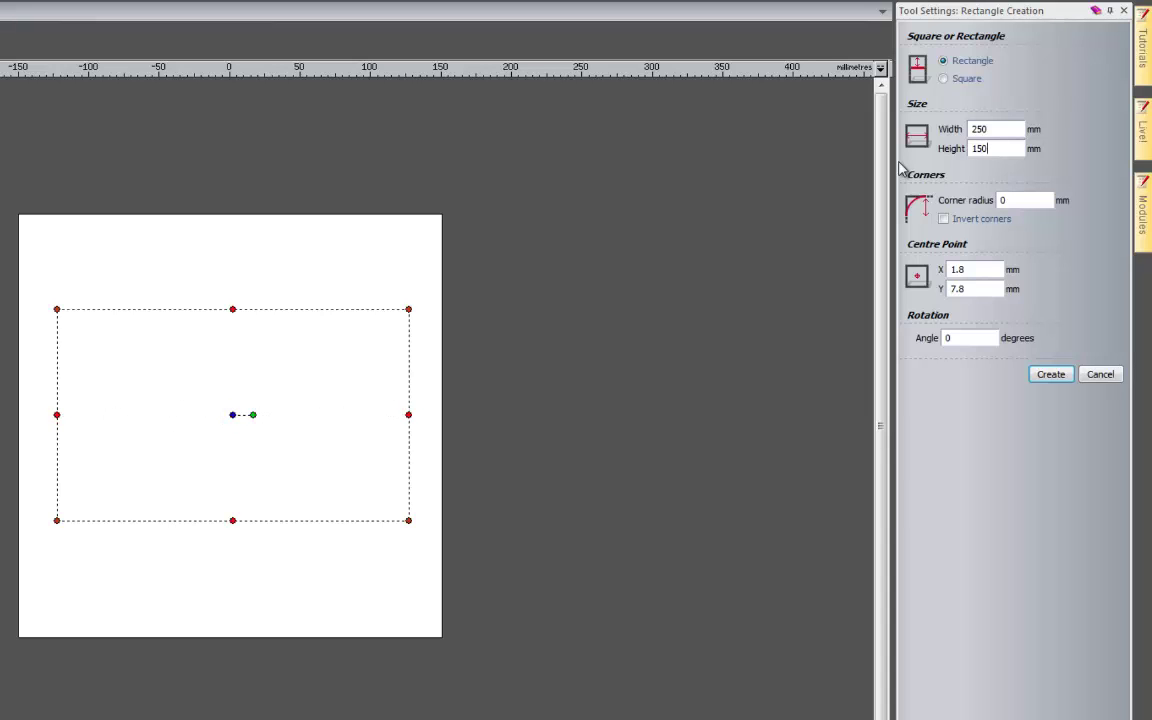
key(BackSpace)
key(BackSpace)
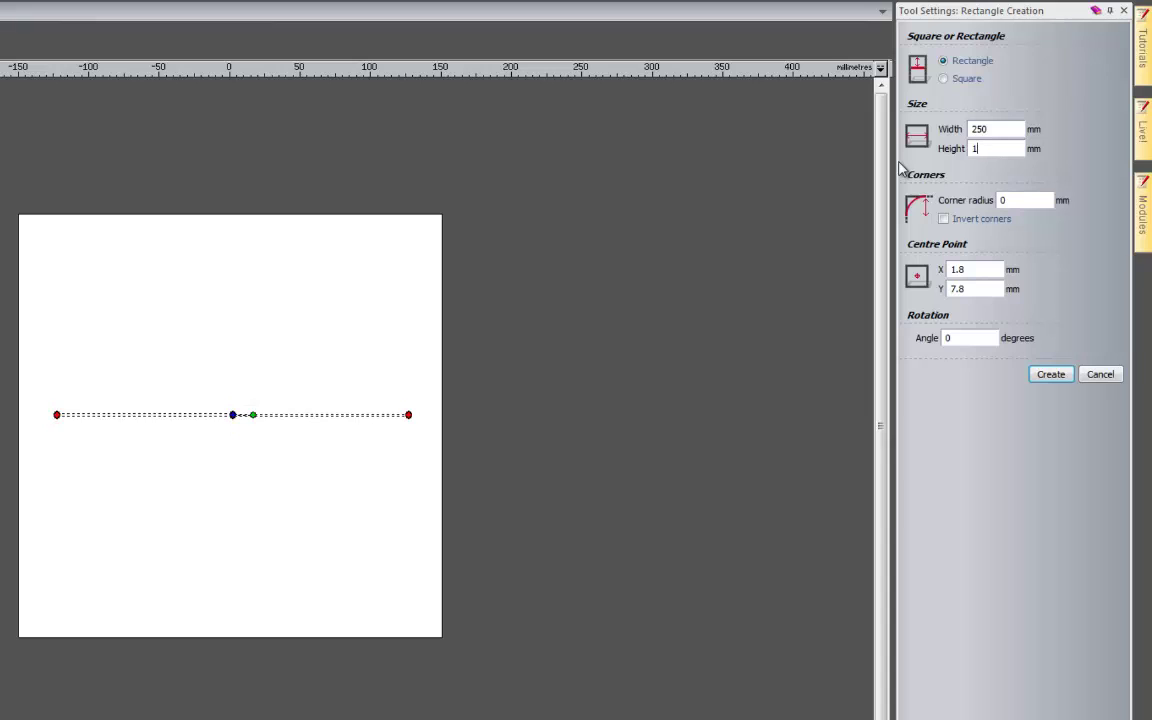
text(00)
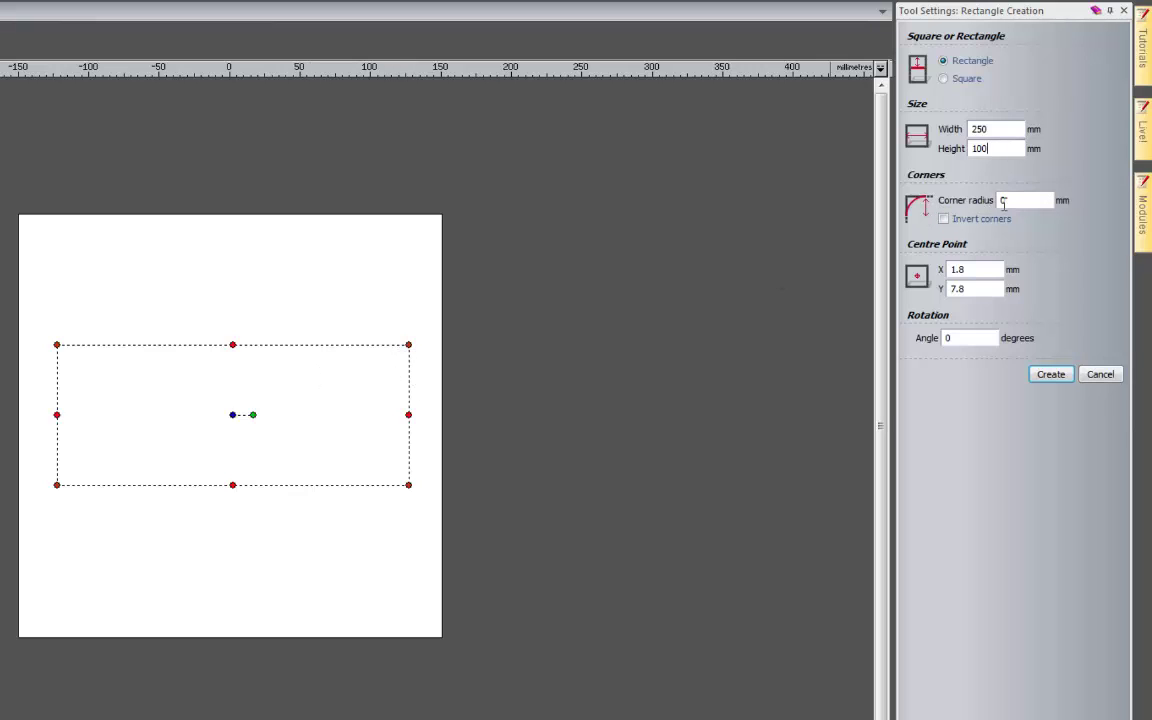
Give the rectangle a 10 mm corner radius without inverted corners and create it.
double_click(1014, 200)
text(10)
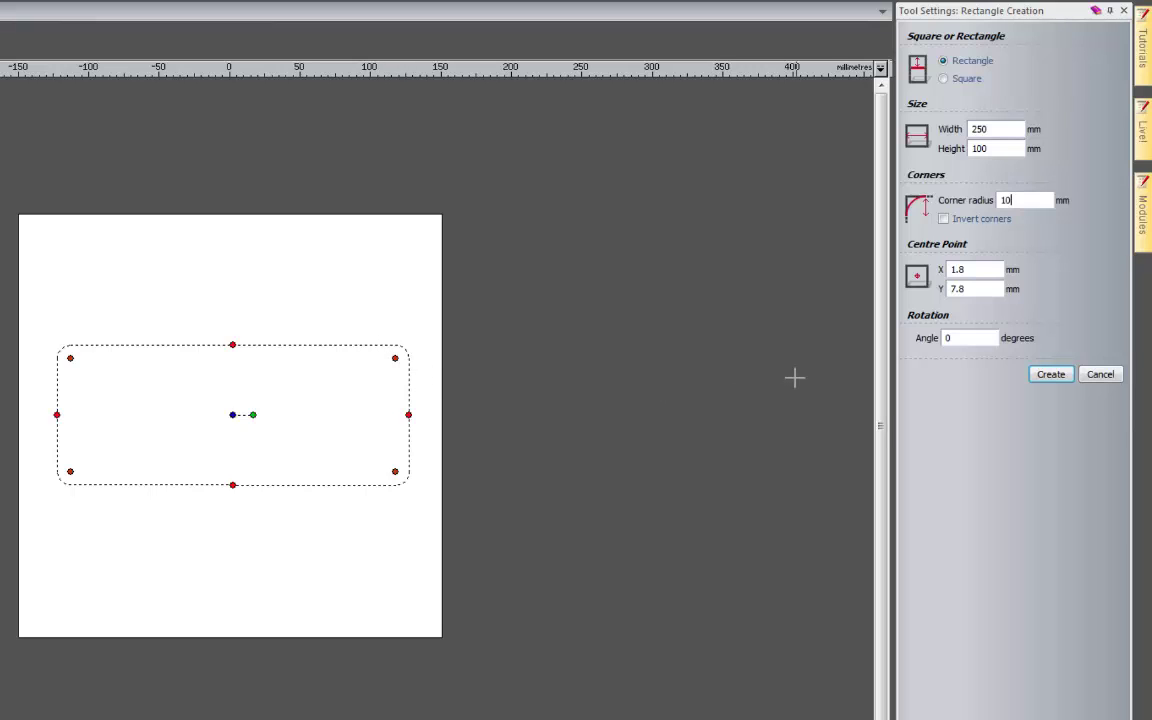
click(944, 220)
click(944, 220)
click(1048, 380)
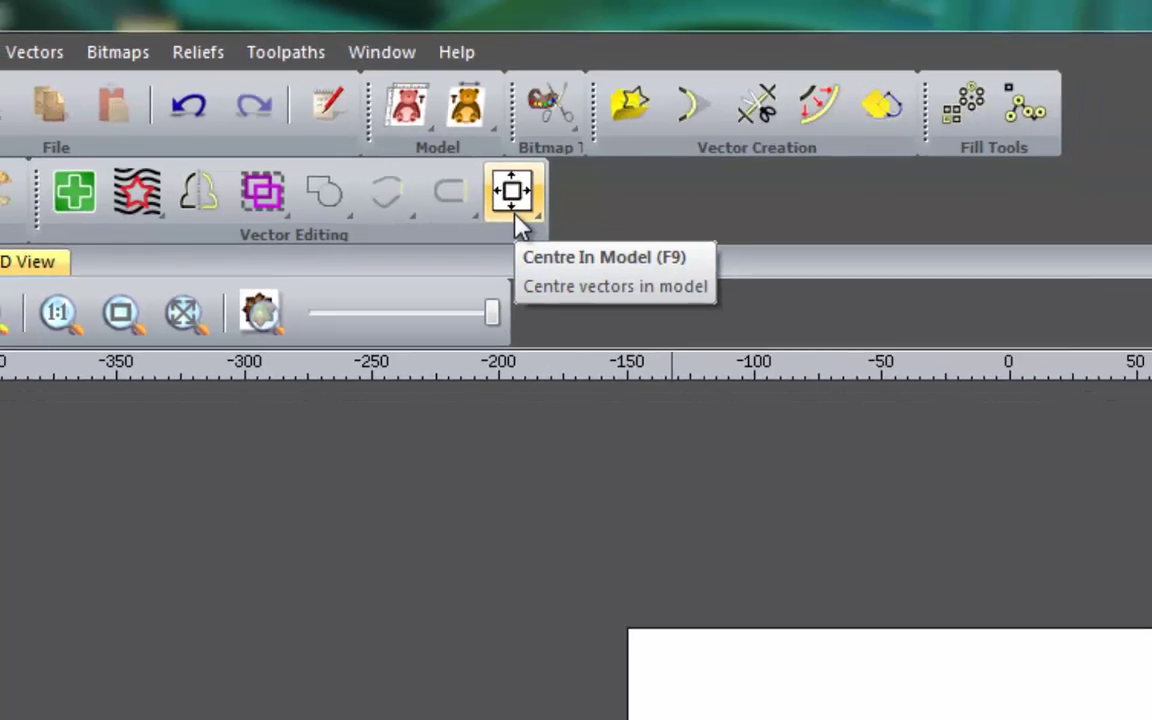
Centre the rounded rectangle in the model and deselect it.
click(555, 215)
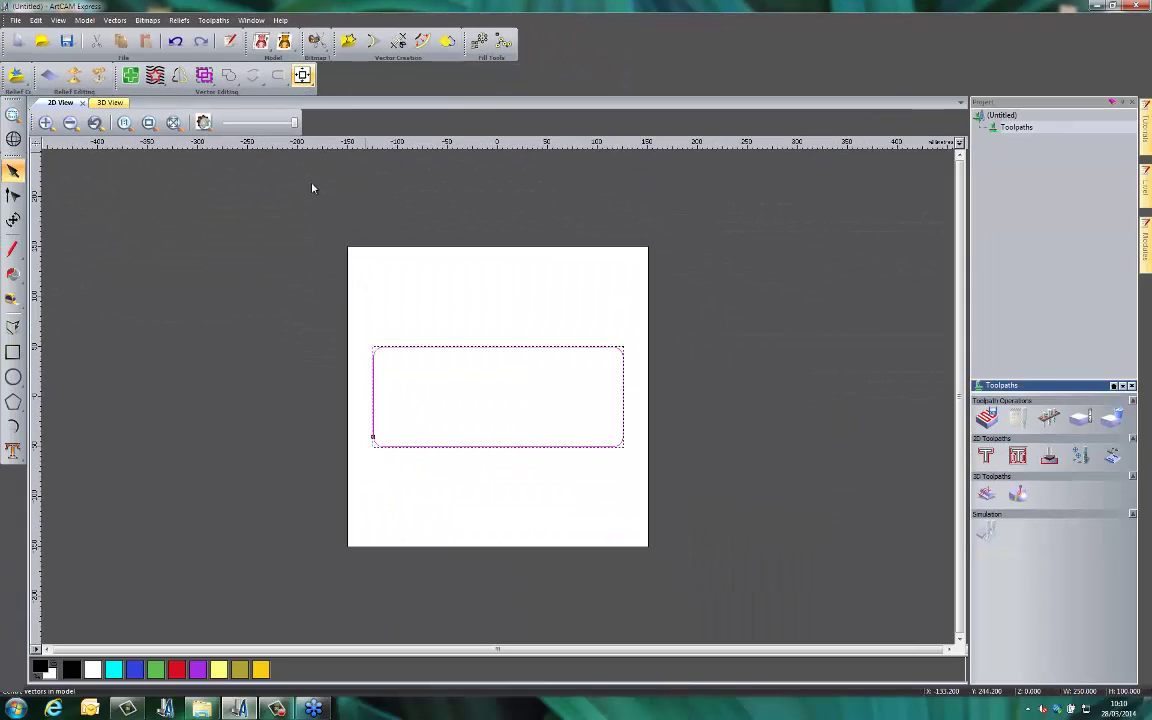
scroll(556, 386, up, 1)
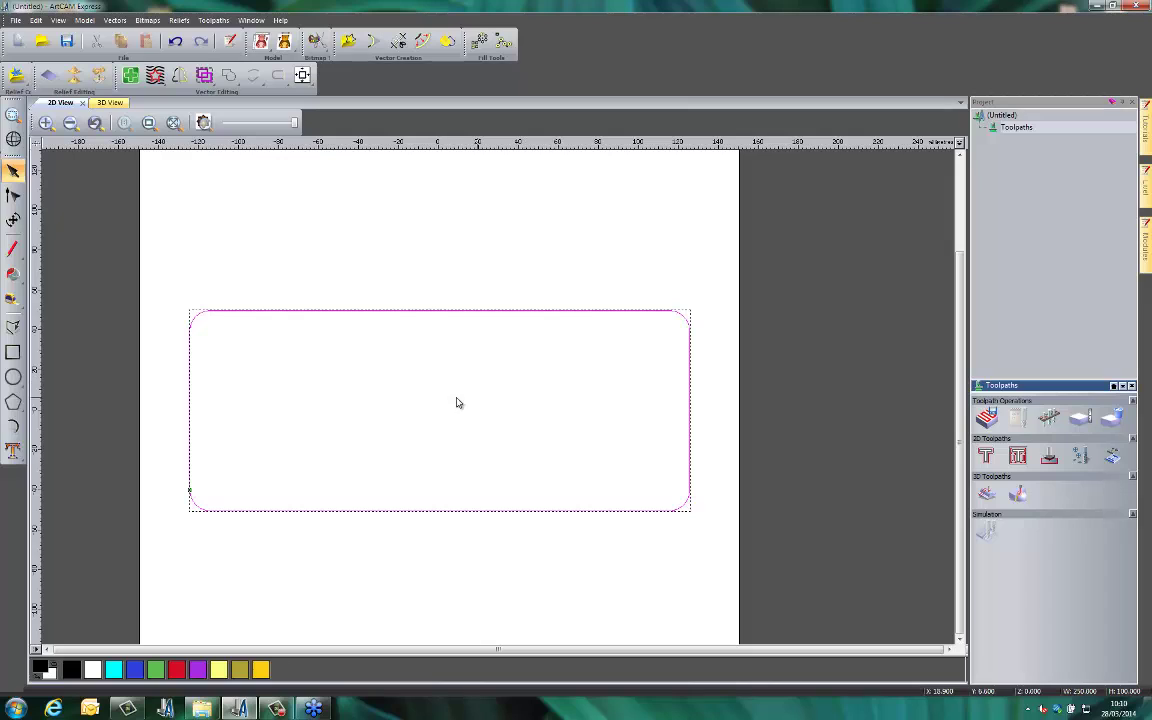
click(308, 393)
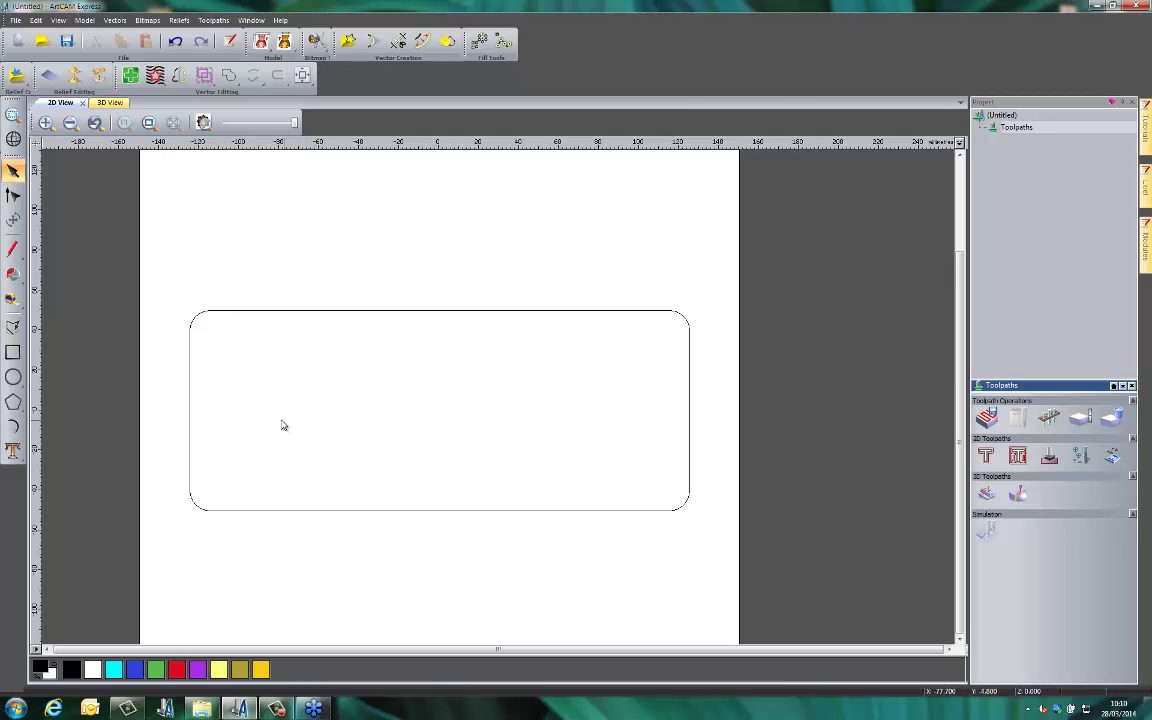
scroll(252, 401, up, 1)
scroll(666, 404, down, 3)
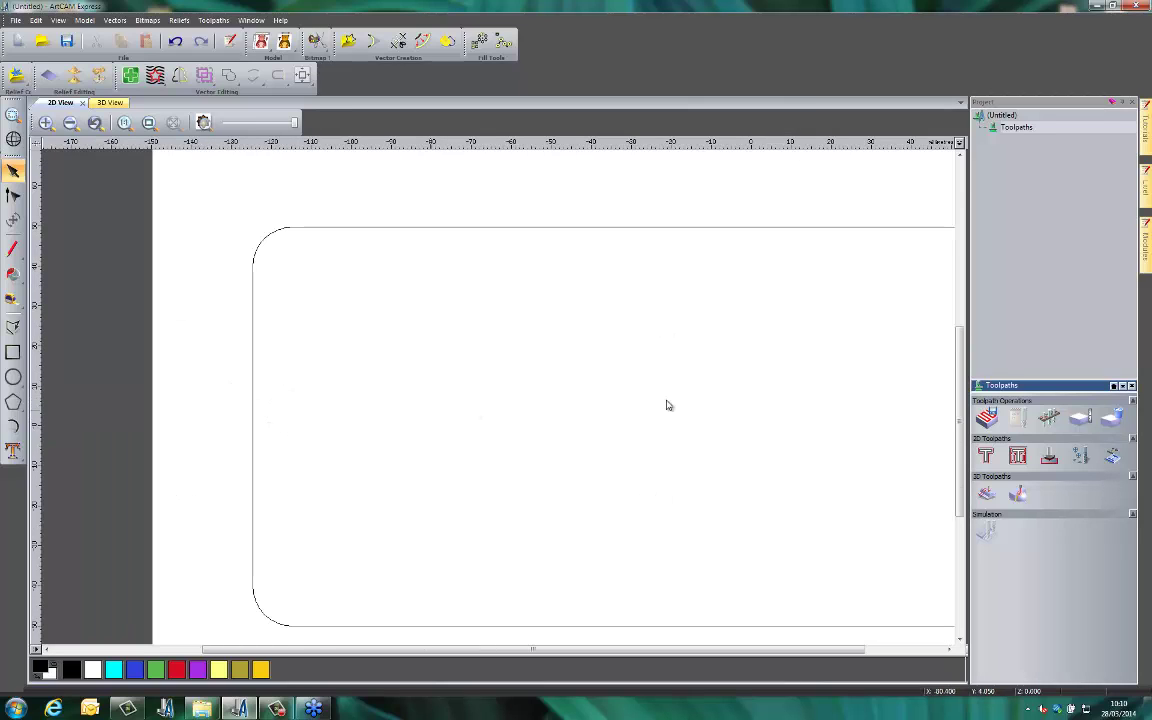
scroll(632, 405, up, 1)
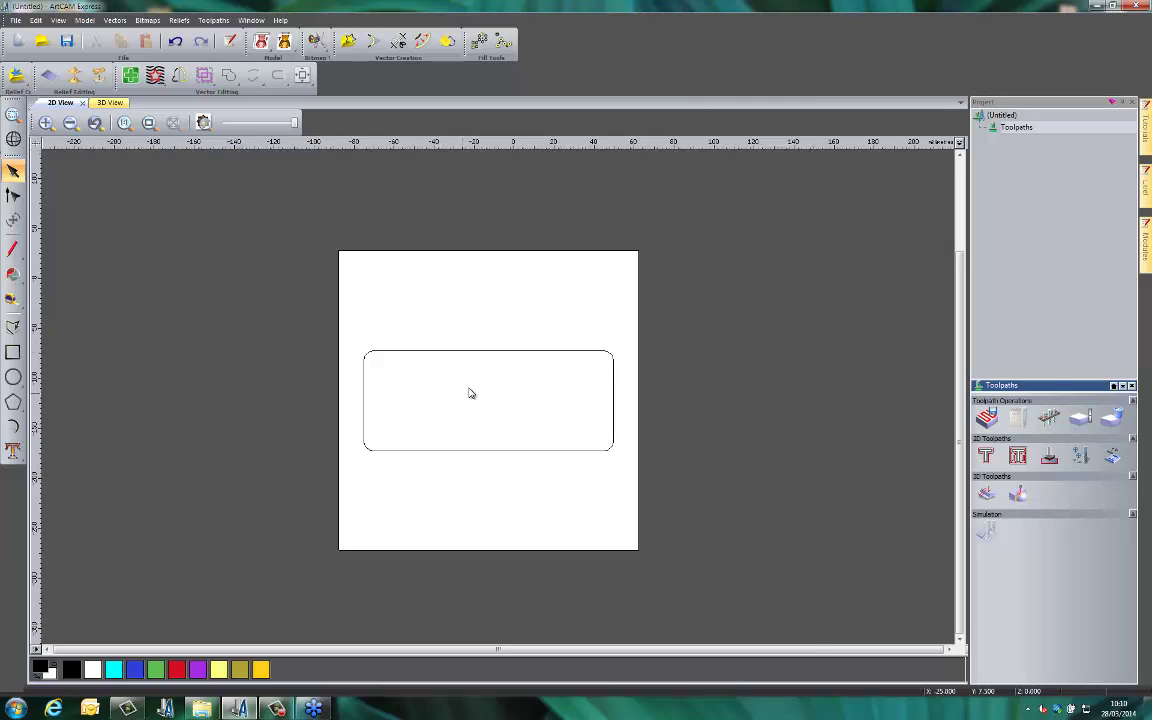
scroll(471, 393, up, 1)
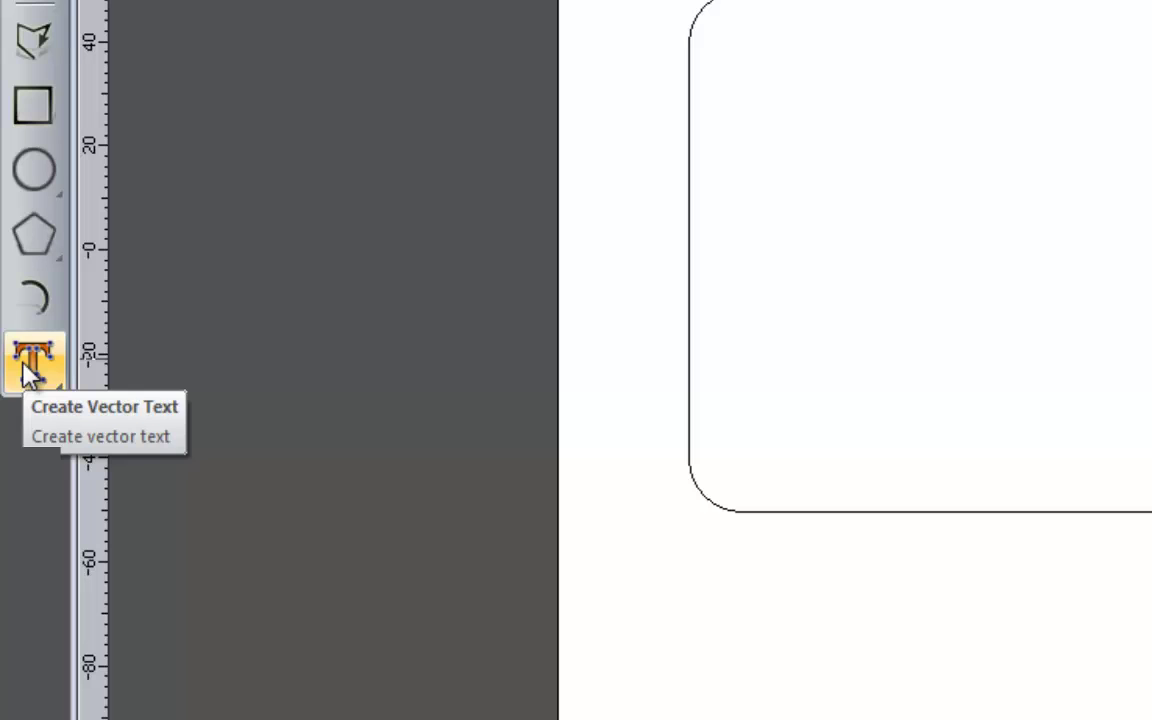
Start creating vector text and look through the list of available fonts, keeping Ballpark.
click(28, 365)
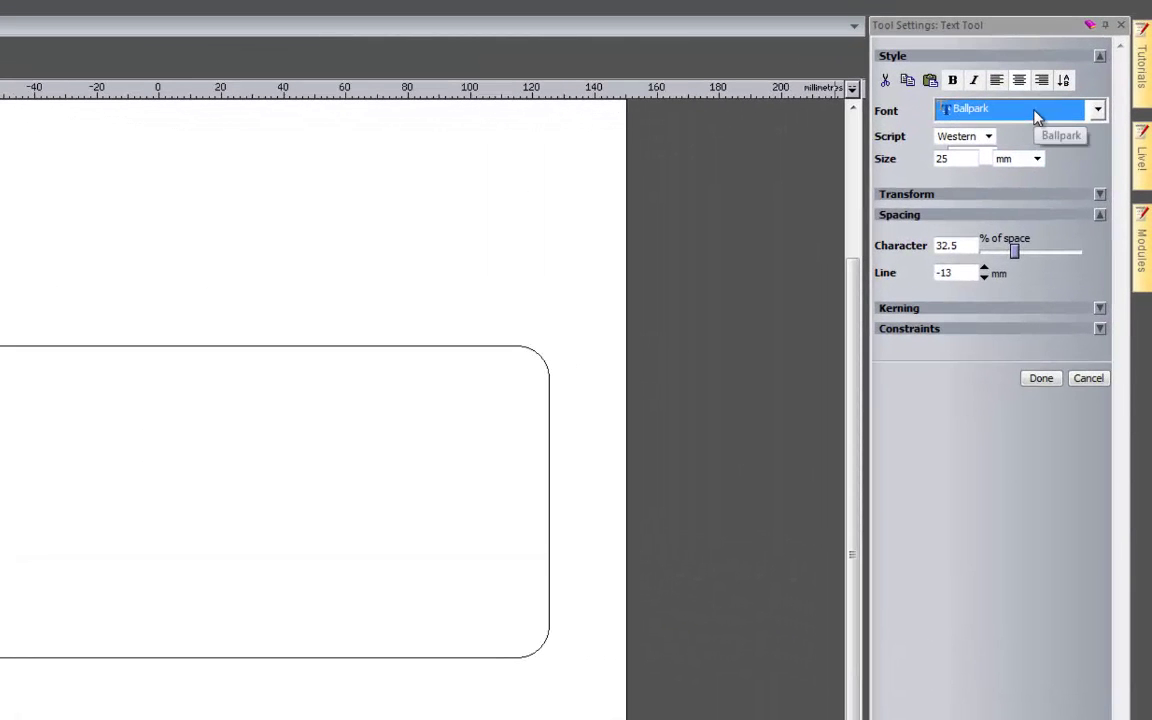
click(1037, 112)
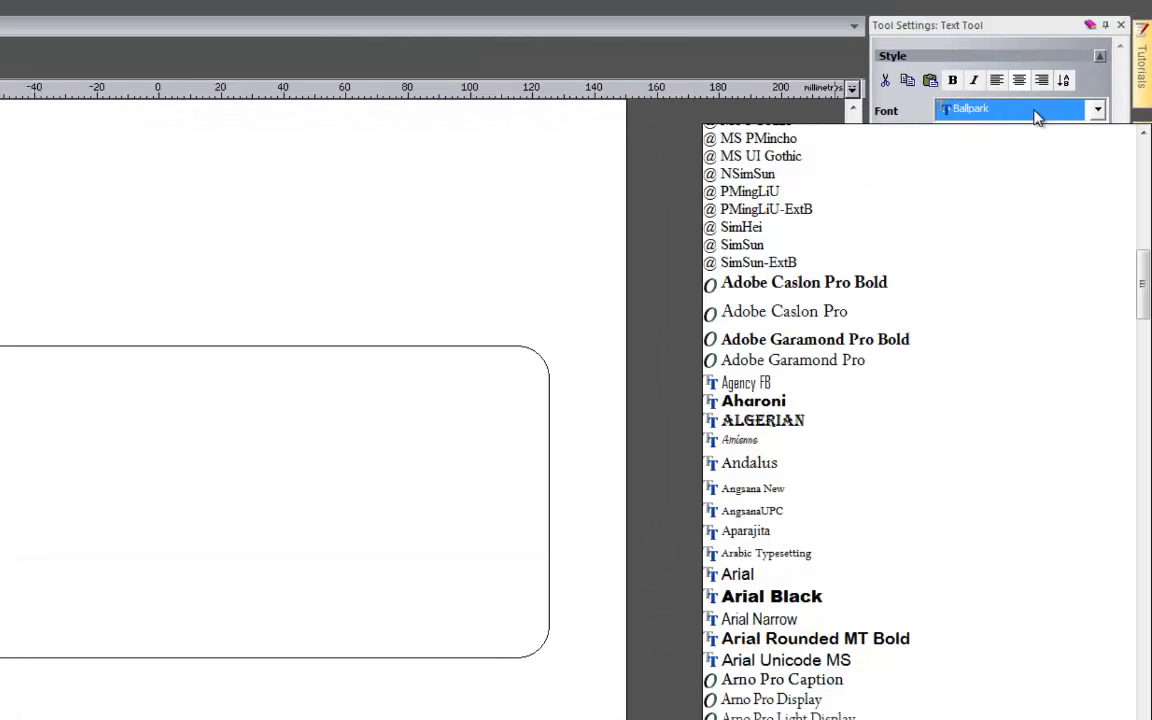
scroll(938, 244, down, 20)
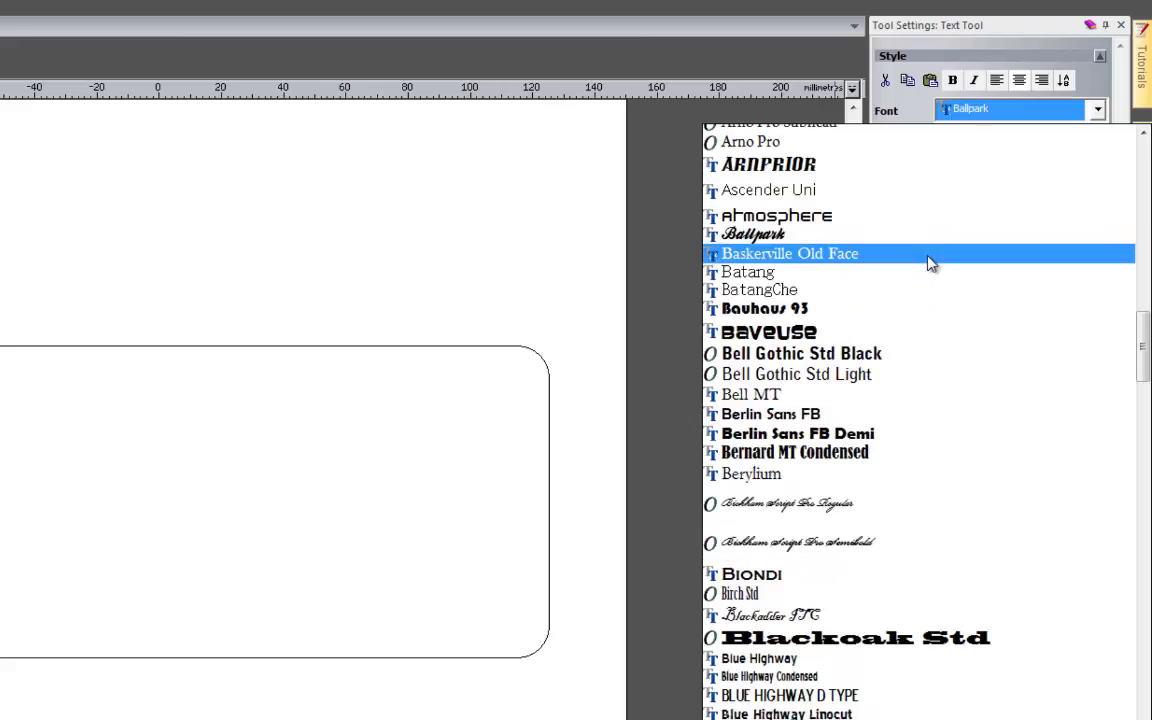
scroll(932, 261, down, 20)
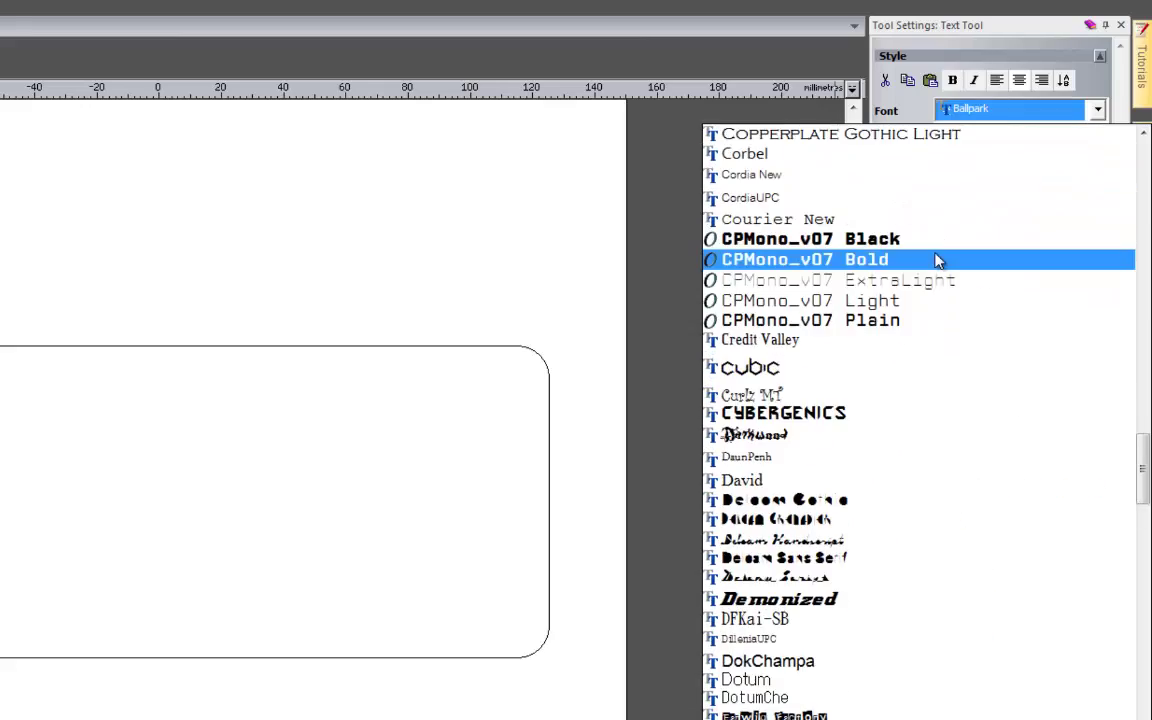
scroll(873, 508, down, 20)
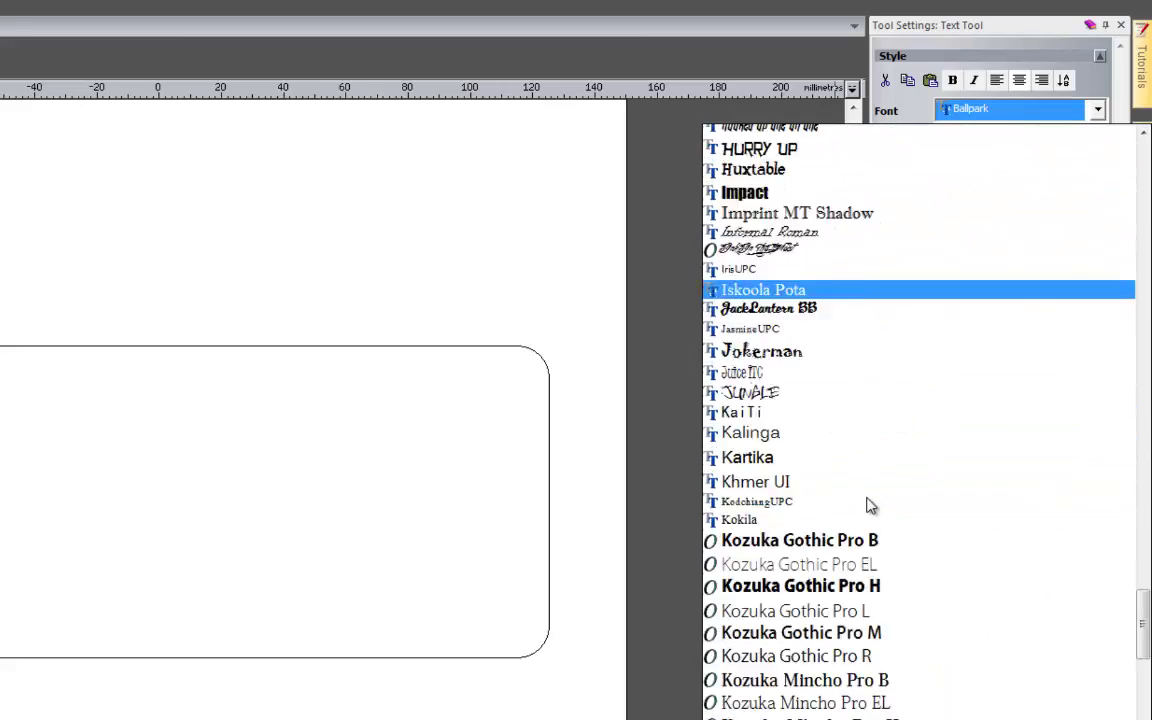
scroll(860, 503, down, 10)
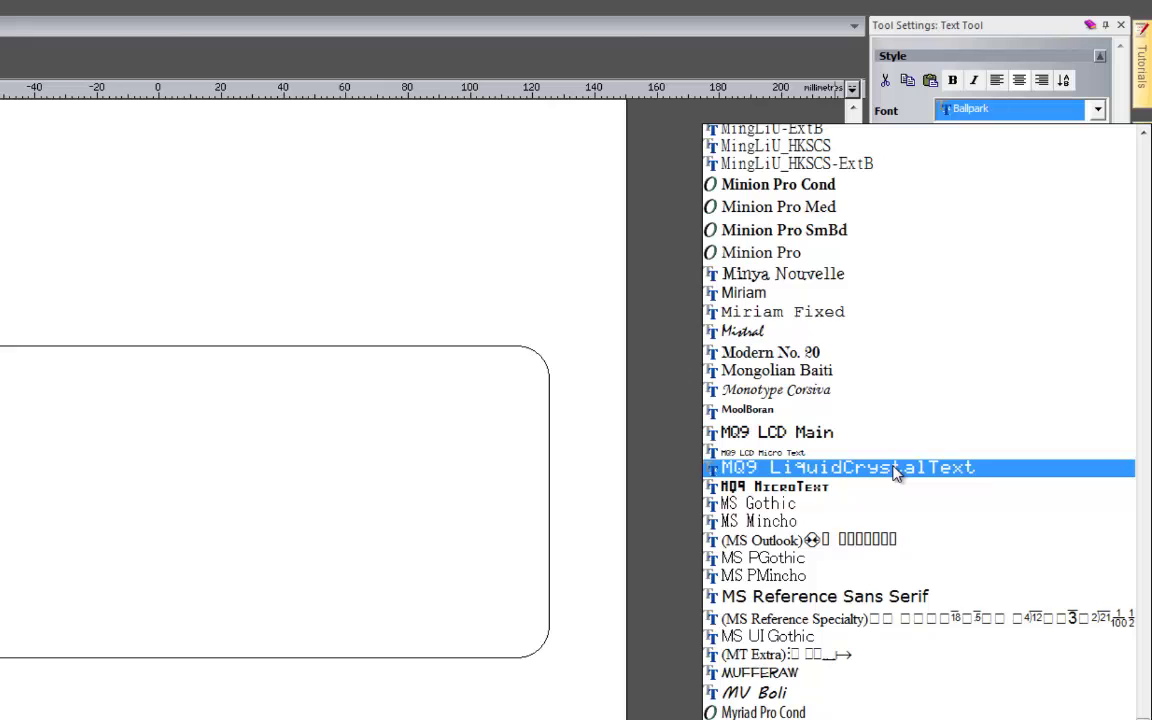
scroll(918, 430, up, 20)
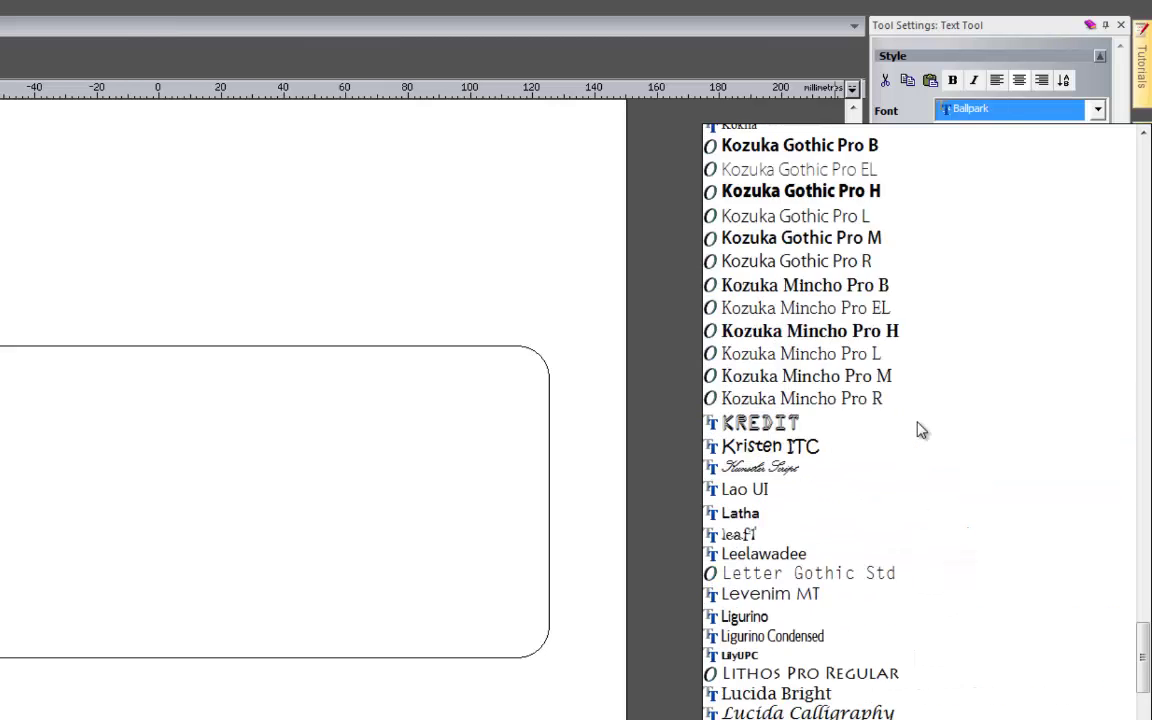
scroll(920, 430, up, 15)
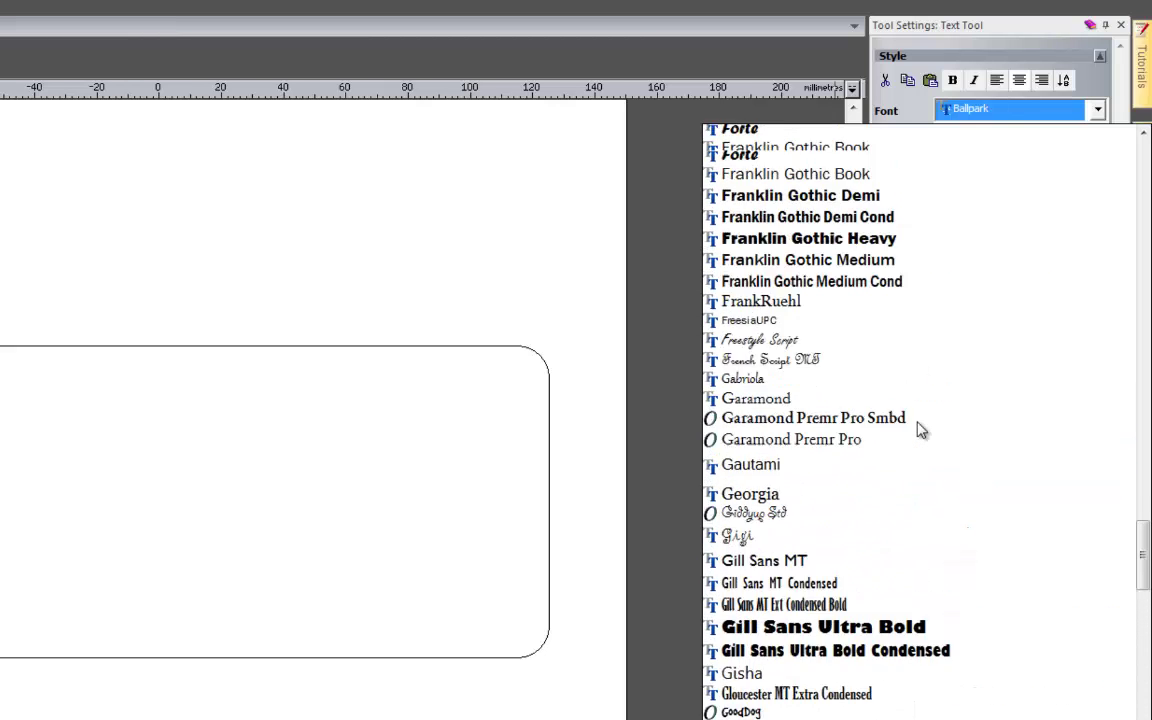
click(975, 112)
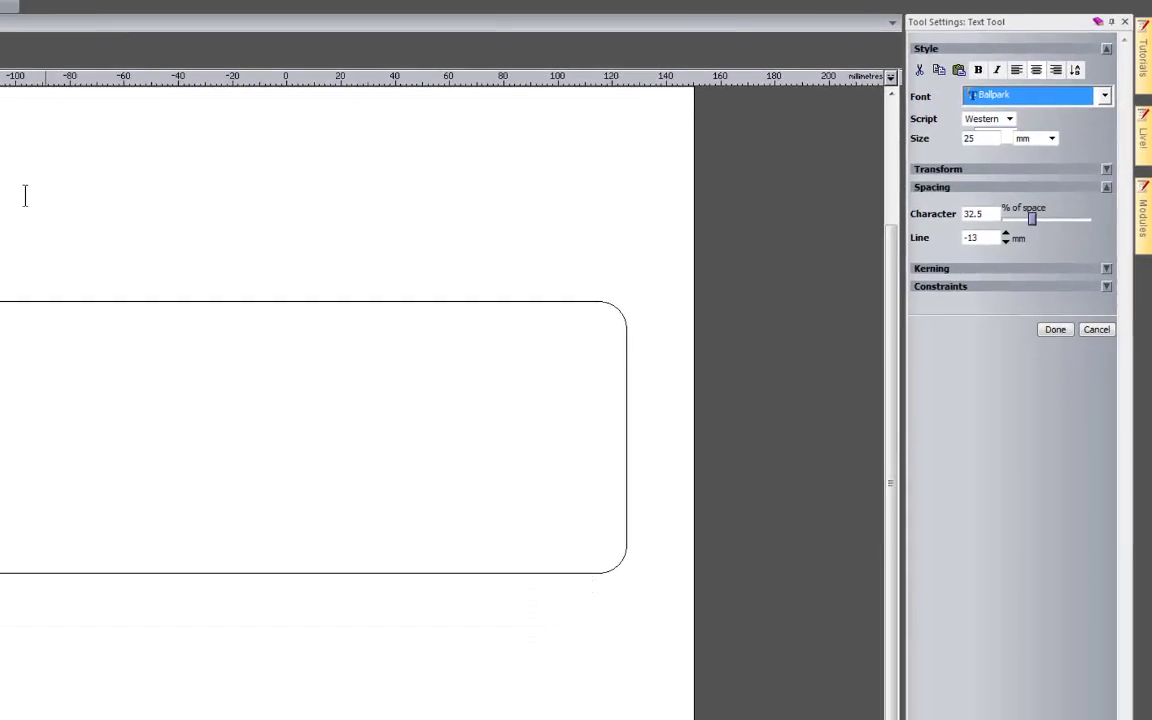
Add the 25 mm Ballpark text "artcam express" across the inside of the rounded rectangle.
click(111, 413)
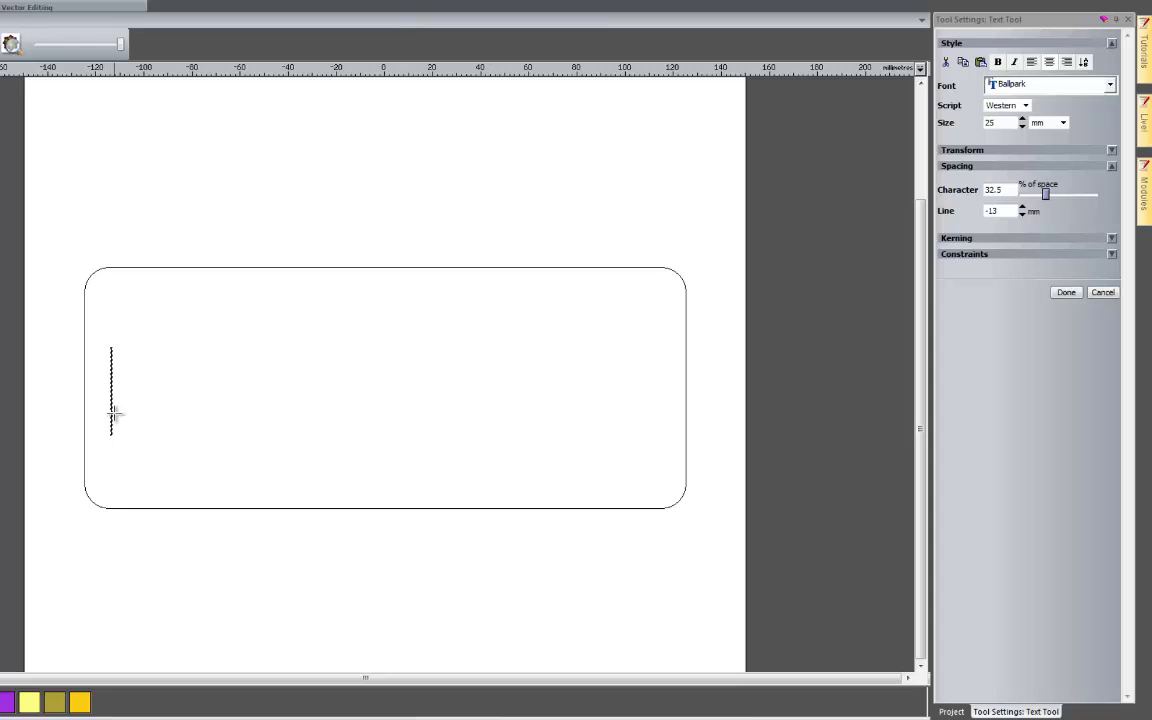
text(artcam)
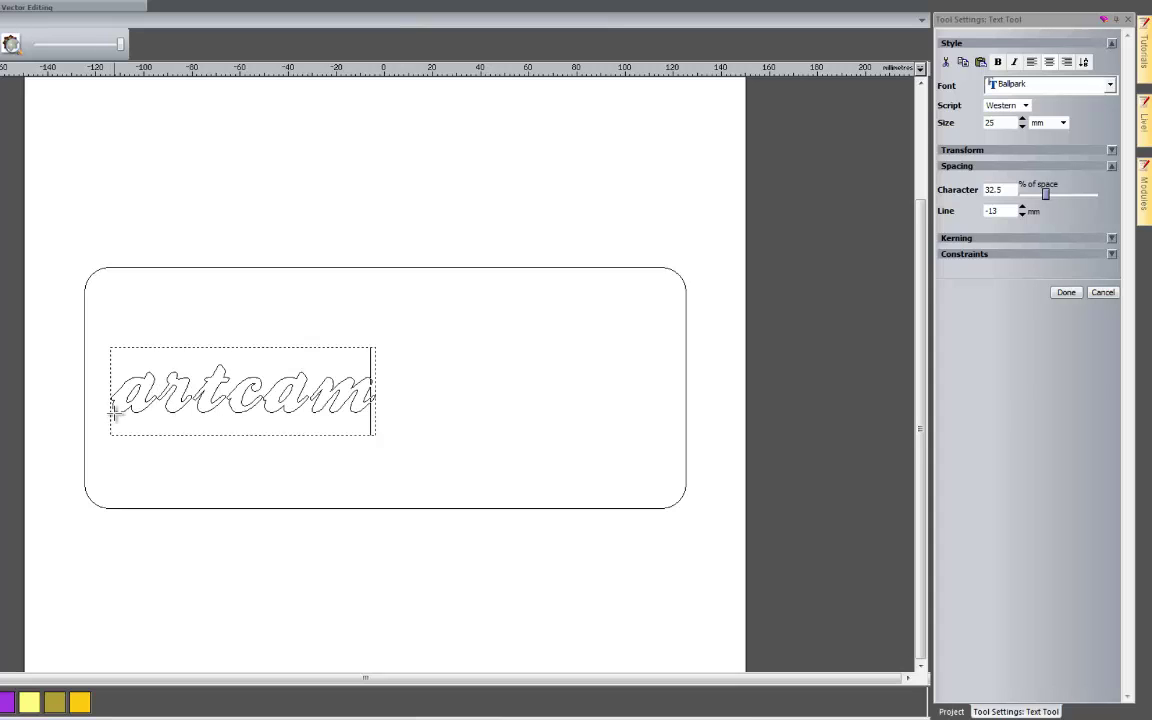
text( E)
key(BackSpace)
key(BackSpace)
text(e)
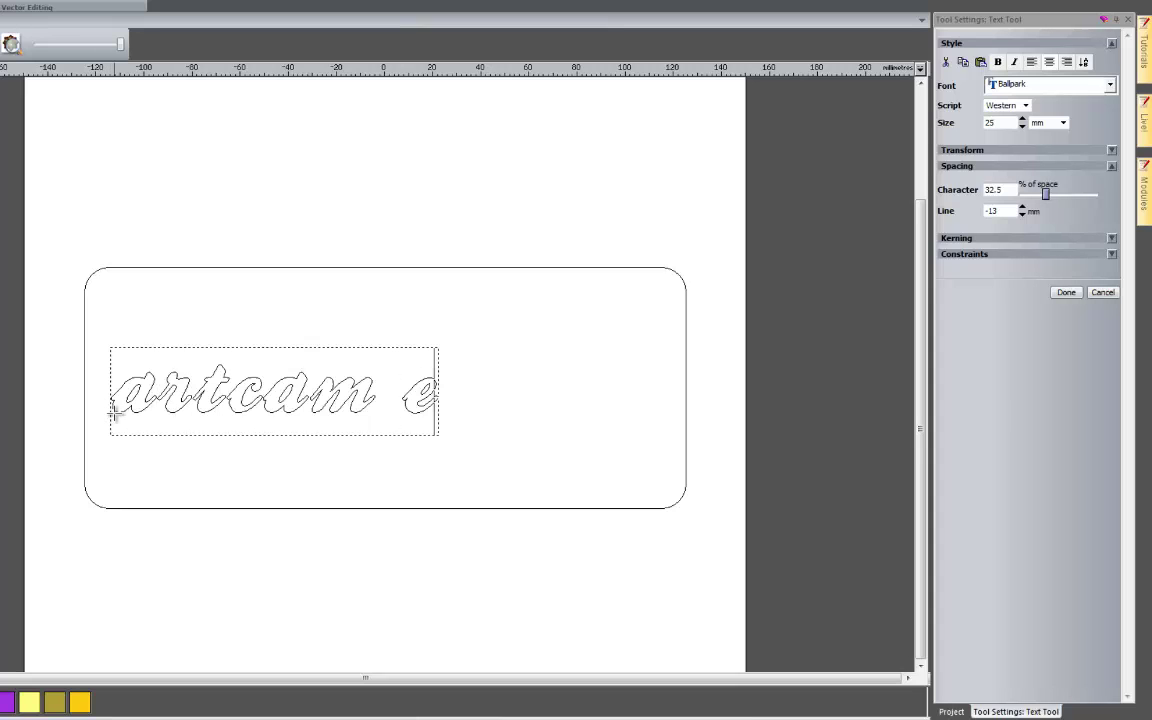
text(xpress)
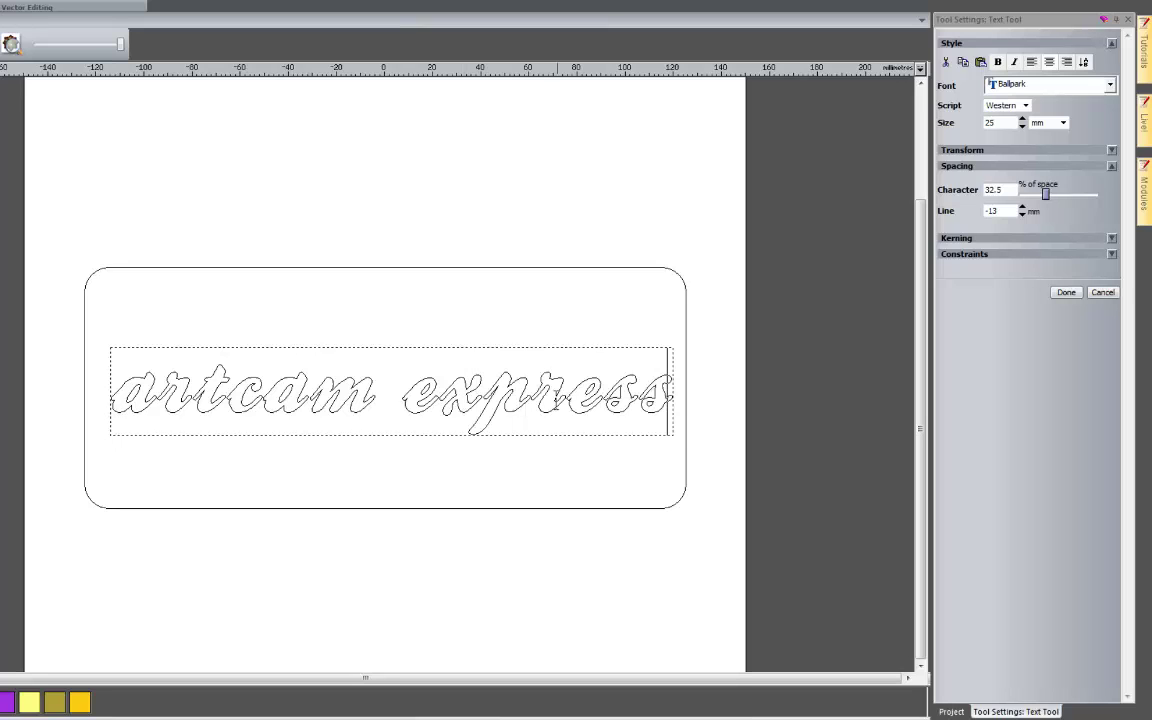
Select the whole "artcam express" text, set its character spacing to 40 % of space and finish the text.
scroll(565, 400, up, 2)
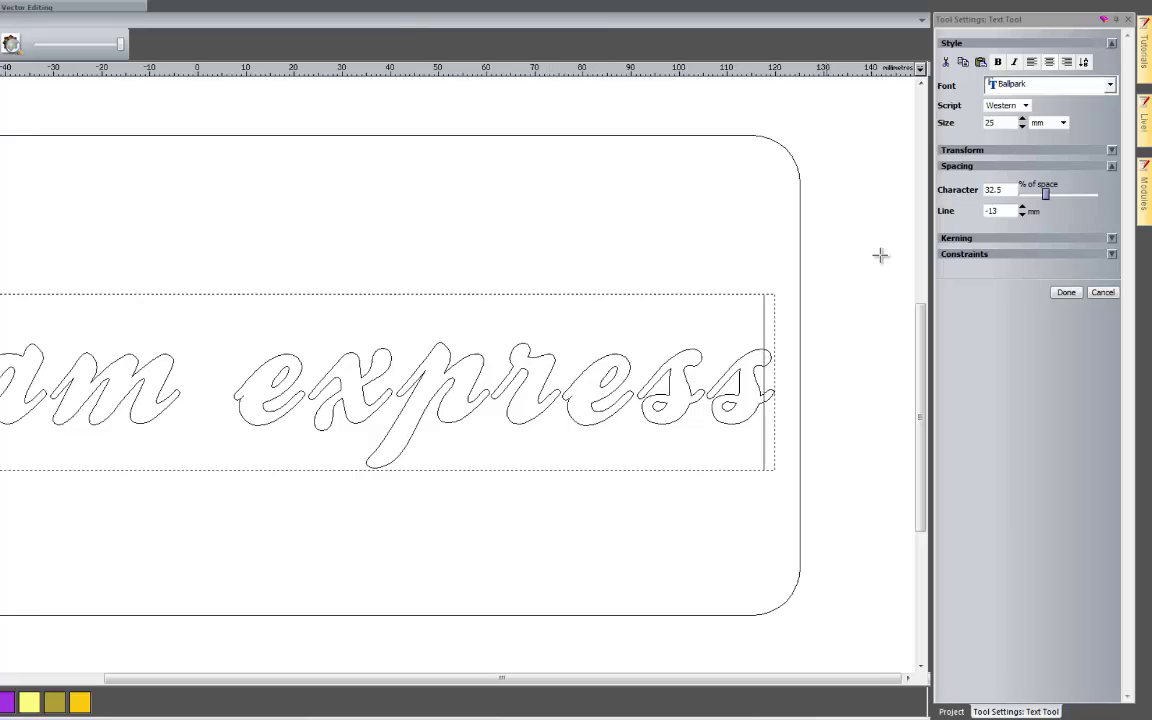
drag(1046, 196, 1080, 194)
drag(25, 390, 3, 390)
scroll(3, 390, down, 1)
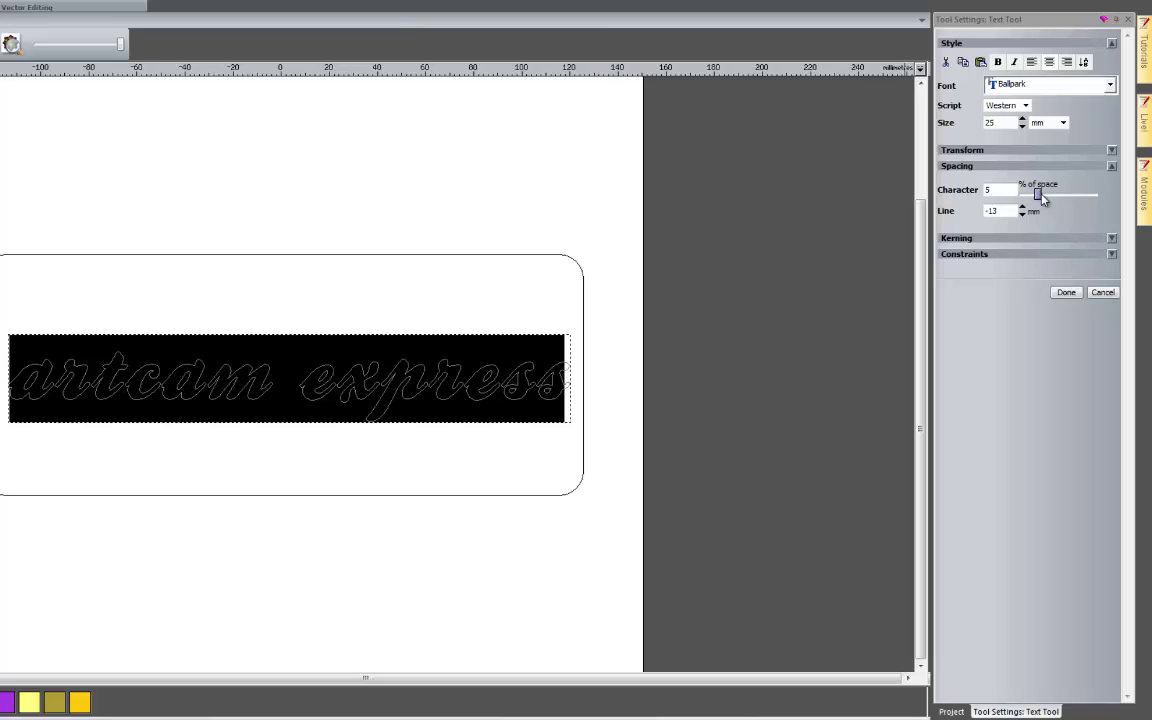
mouse_move(1037, 194)
mouse_down()
mouse_move(1066, 196)
mouse_move(1047, 196)
mouse_up()
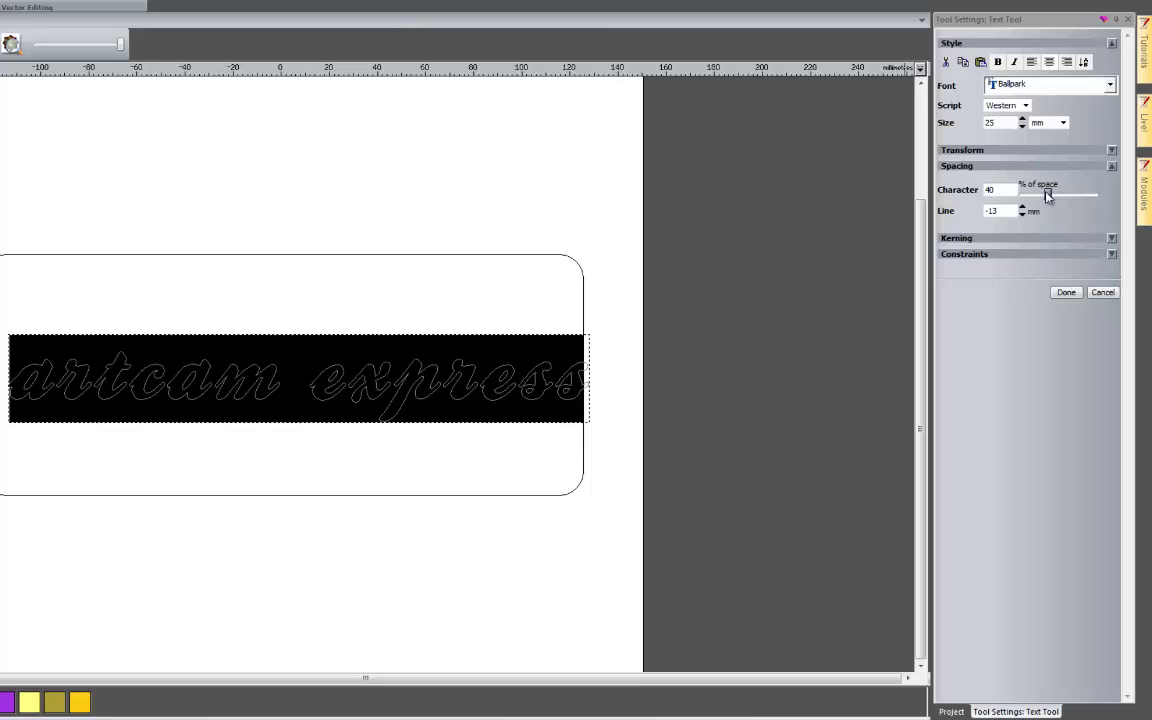
click(1066, 294)
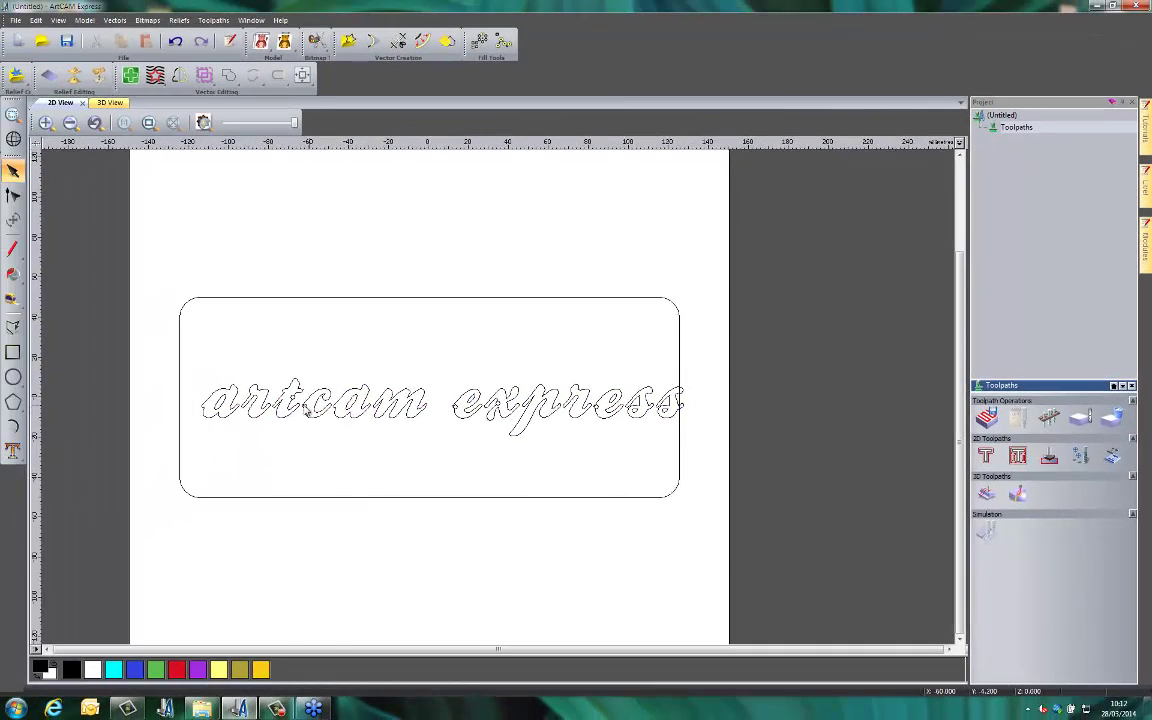
Examine the letter outlines of the "artcam express" text up close, especially the start node of the "x".
scroll(195, 393, up, 3)
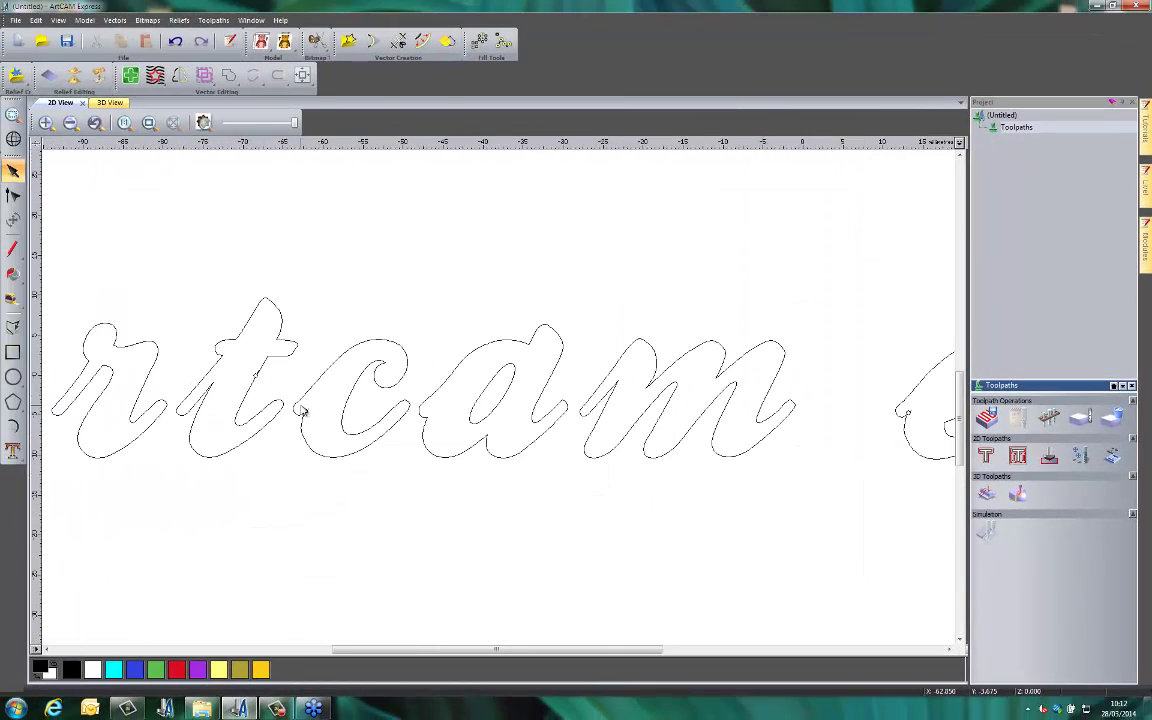
scroll(766, 393, down, 2)
scroll(728, 364, up, 2)
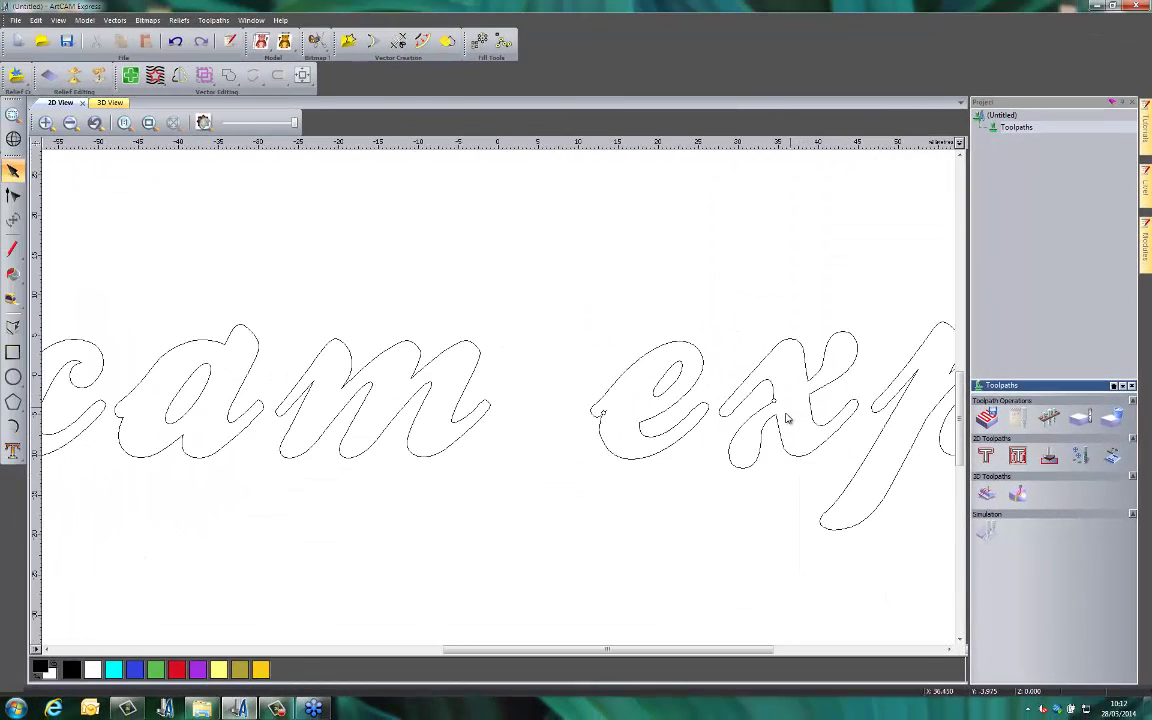
click(781, 425)
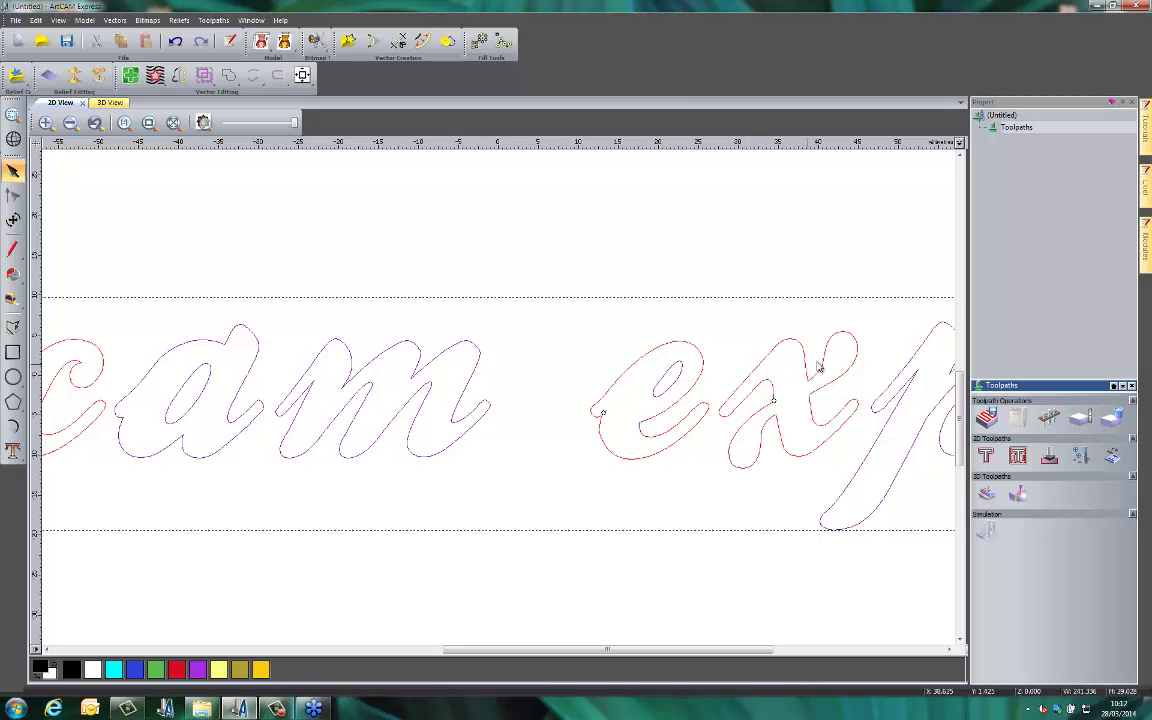
scroll(785, 398, up, 2)
scroll(785, 398, up, 10)
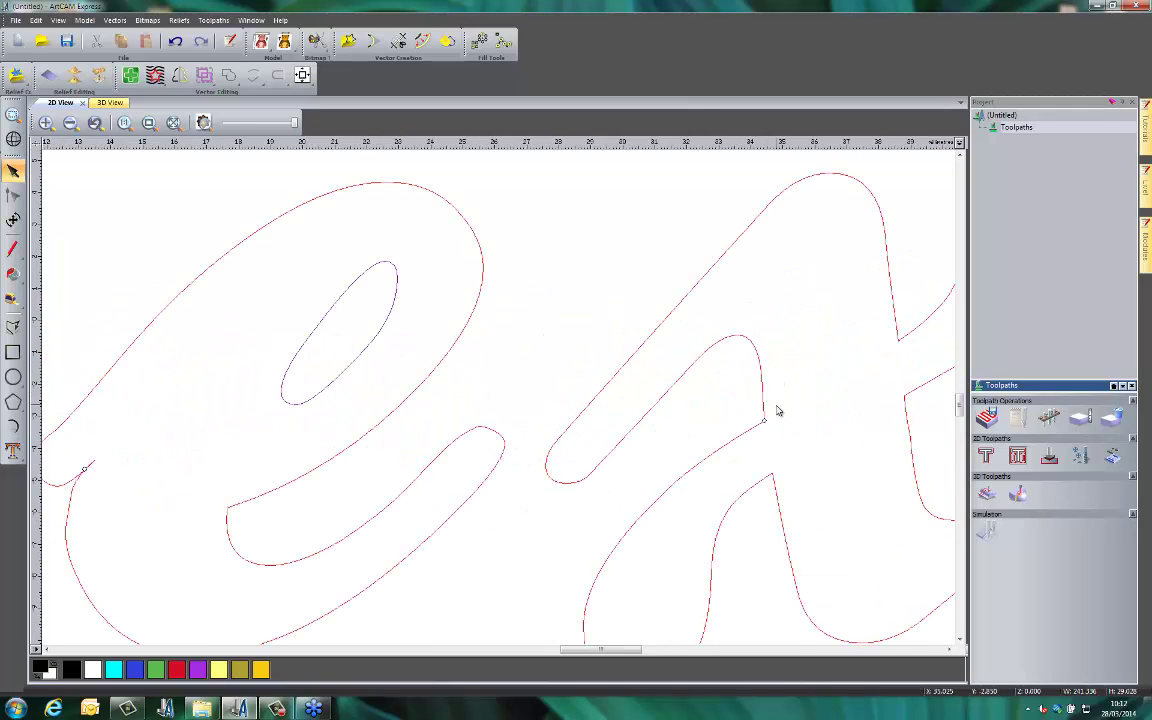
scroll(910, 612, down, 1)
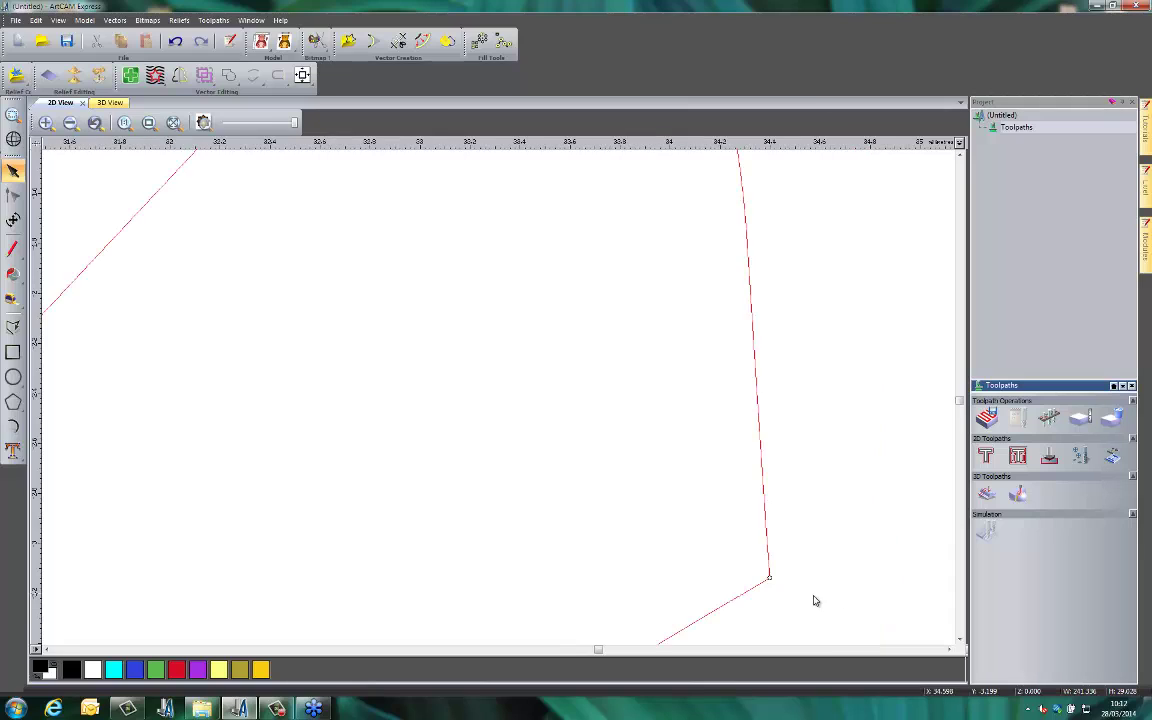
scroll(814, 598, up, 1)
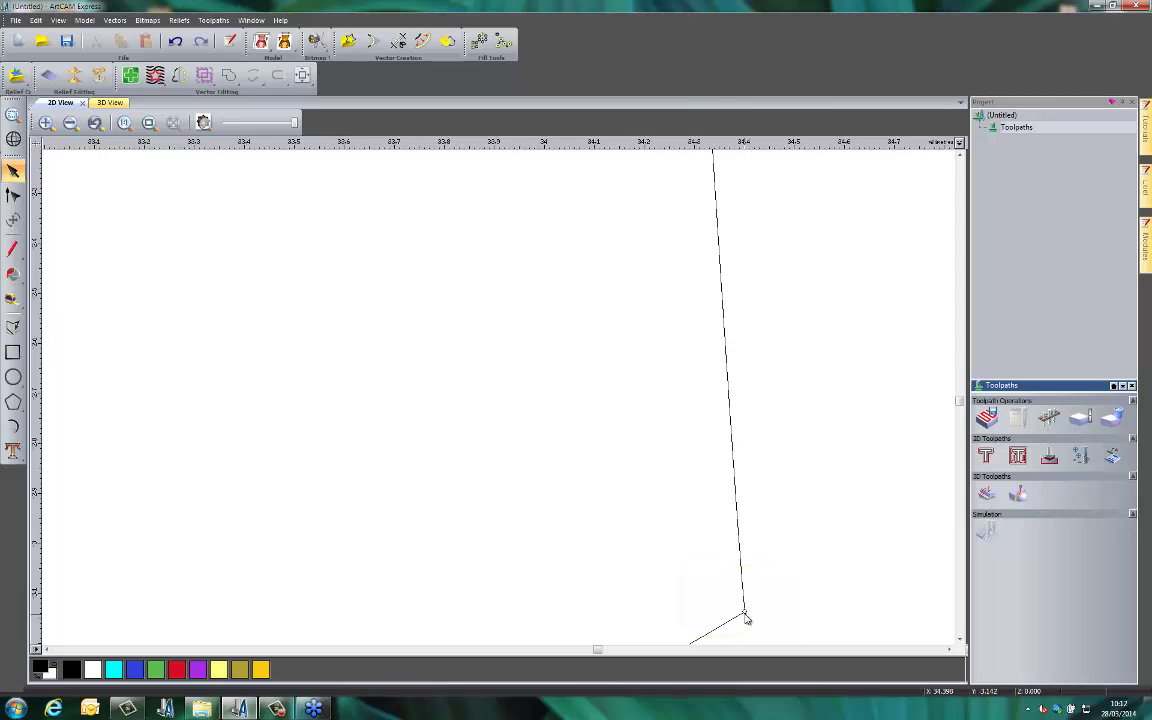
scroll(680, 589, down, 2)
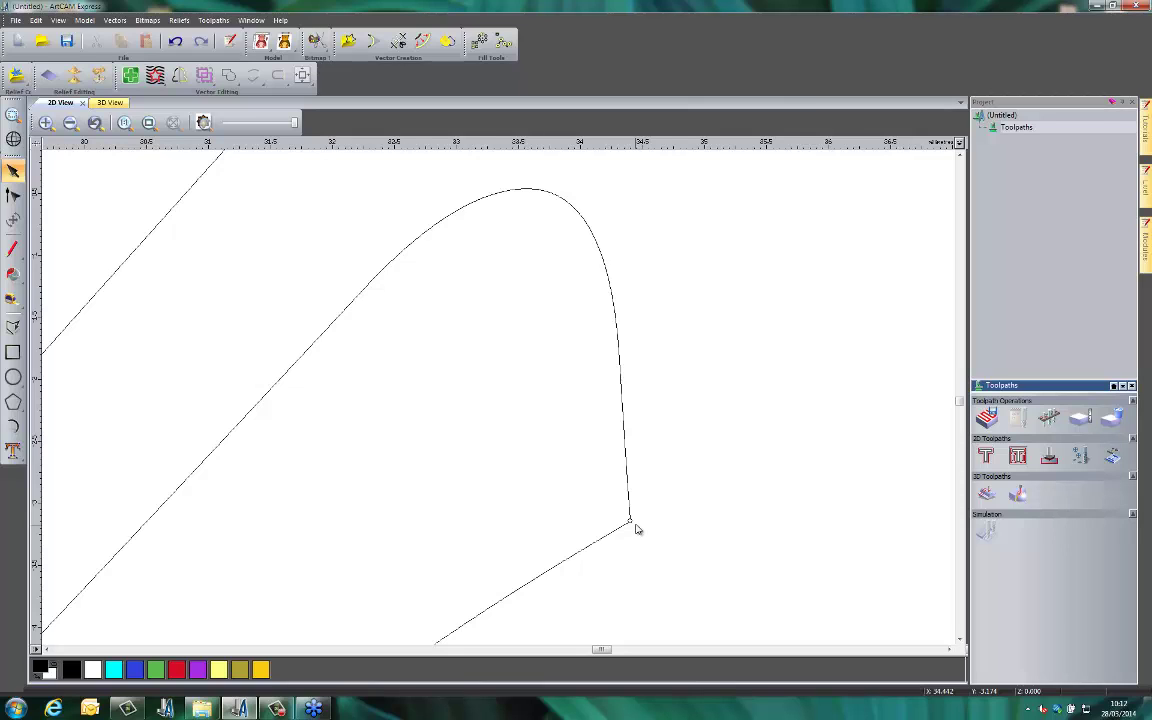
Delete the "artcam express" text from the rounded rectangle.
scroll(637, 529, down, 5)
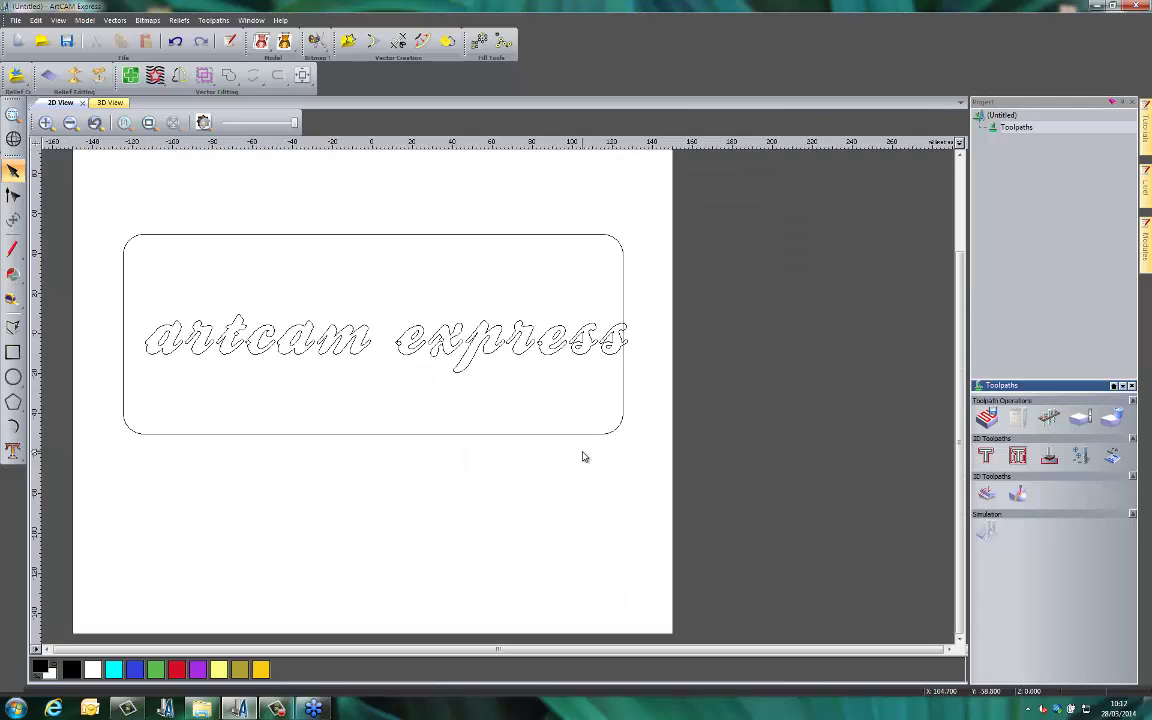
scroll(263, 301, up, 2)
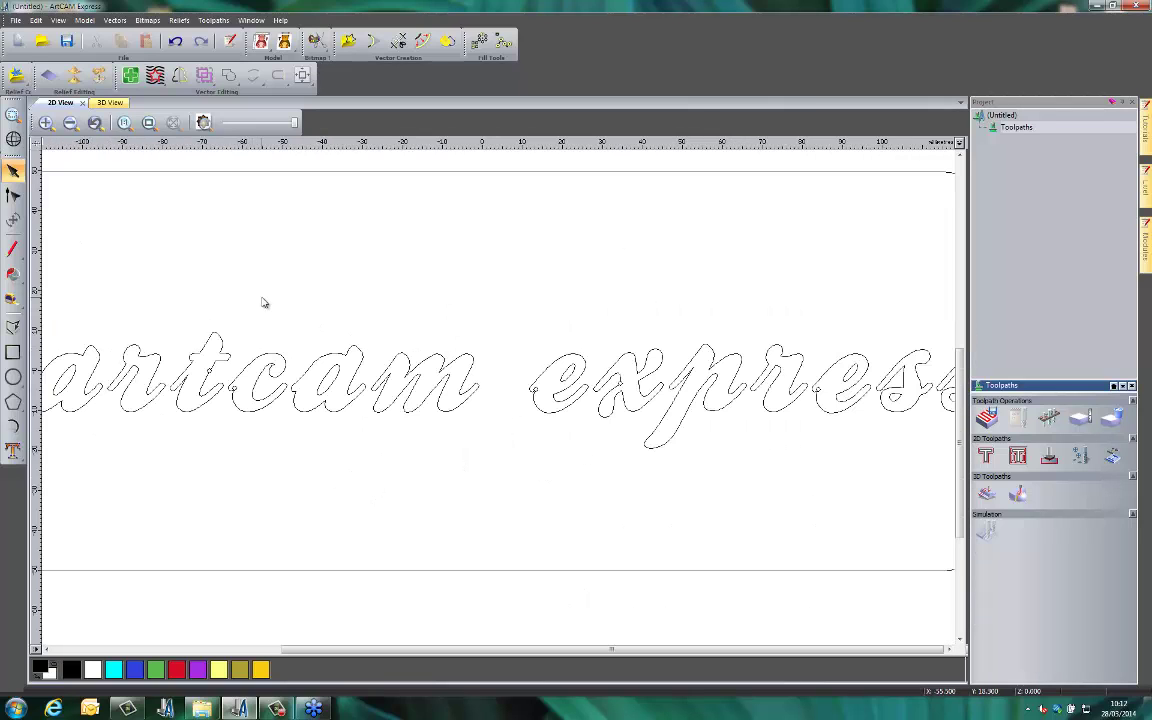
click(447, 368)
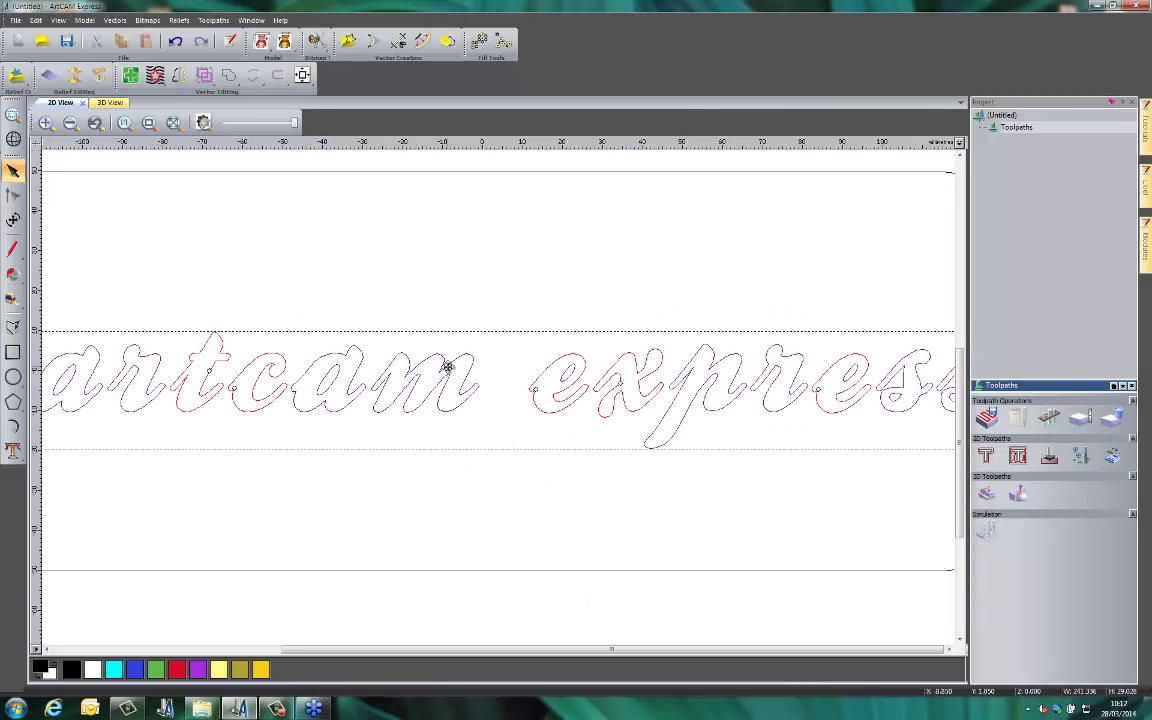
key(Delete)
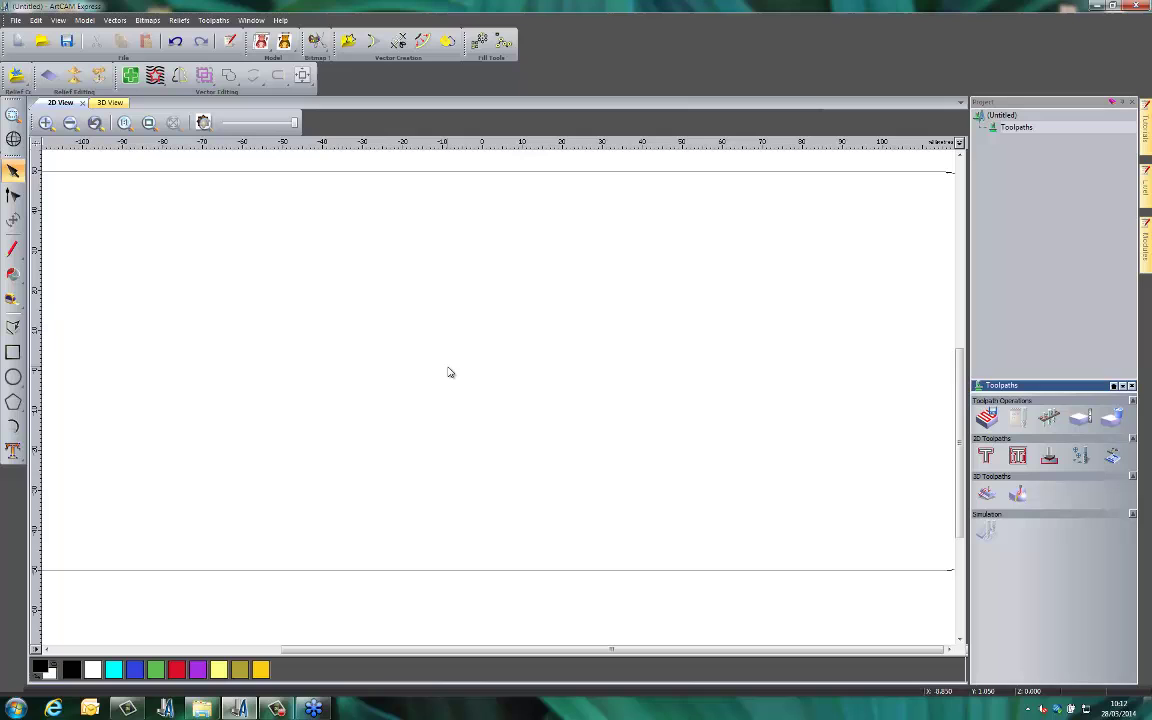
Start a new text object and choose the ArtCAM font Engraver from the font list.
click(14, 452)
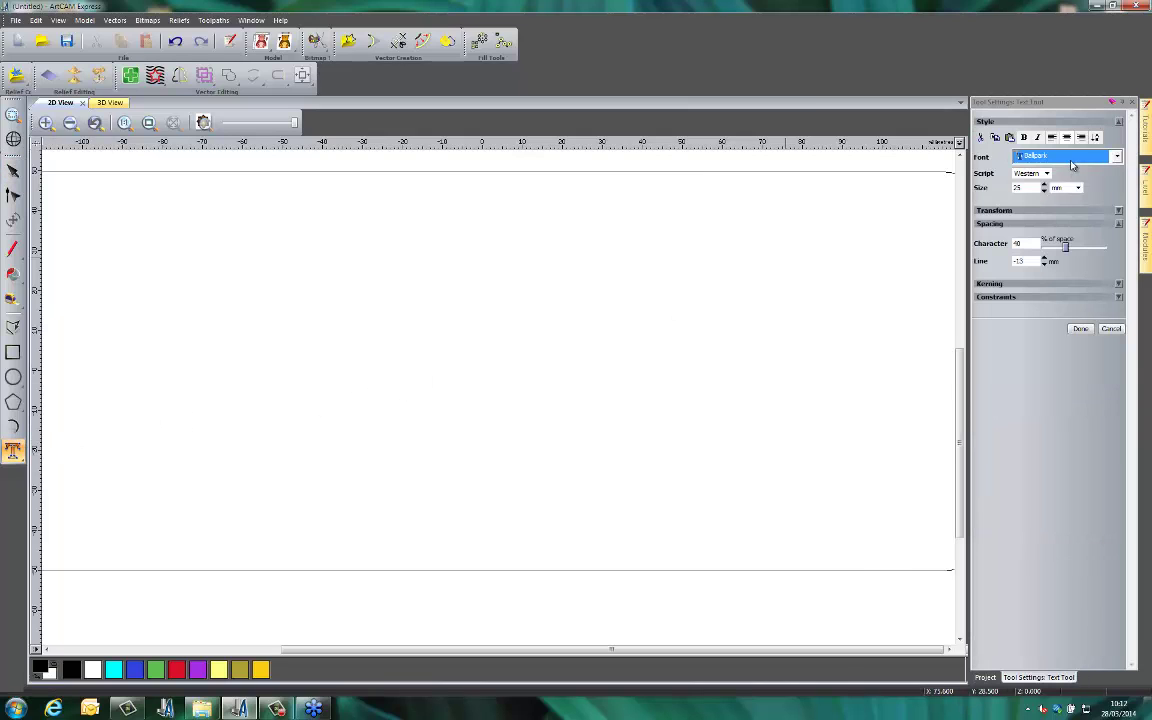
click(1073, 160)
scroll(955, 450, down, 15)
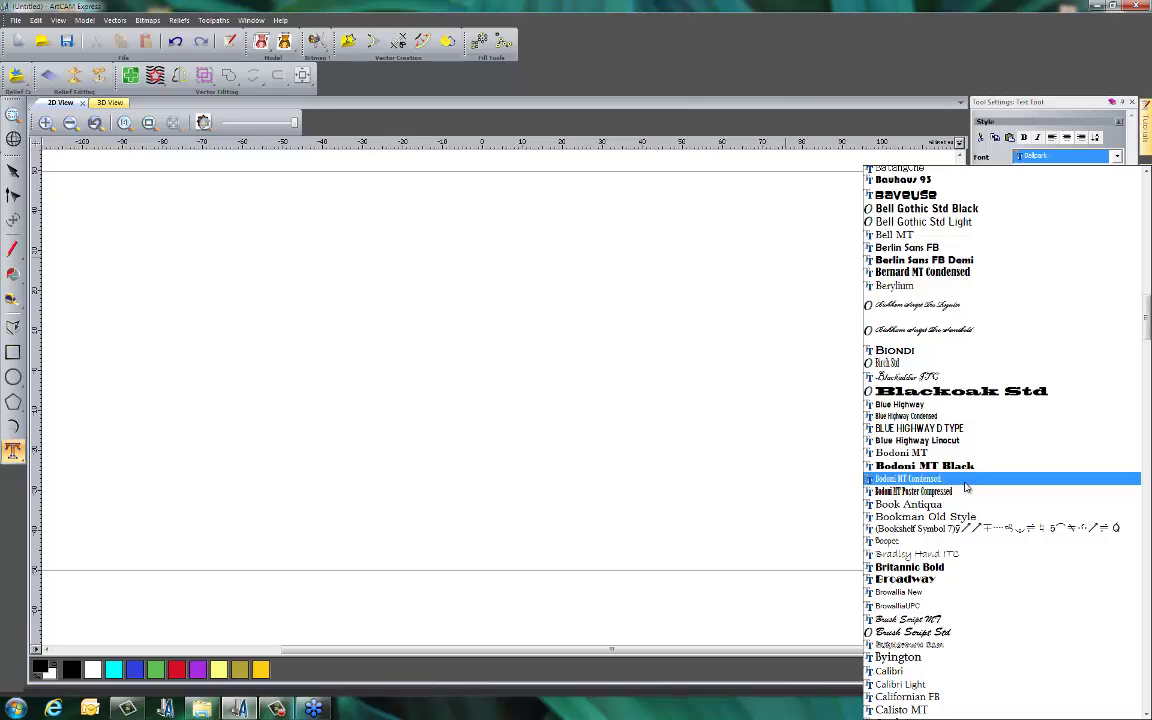
scroll(966, 487, down, 5)
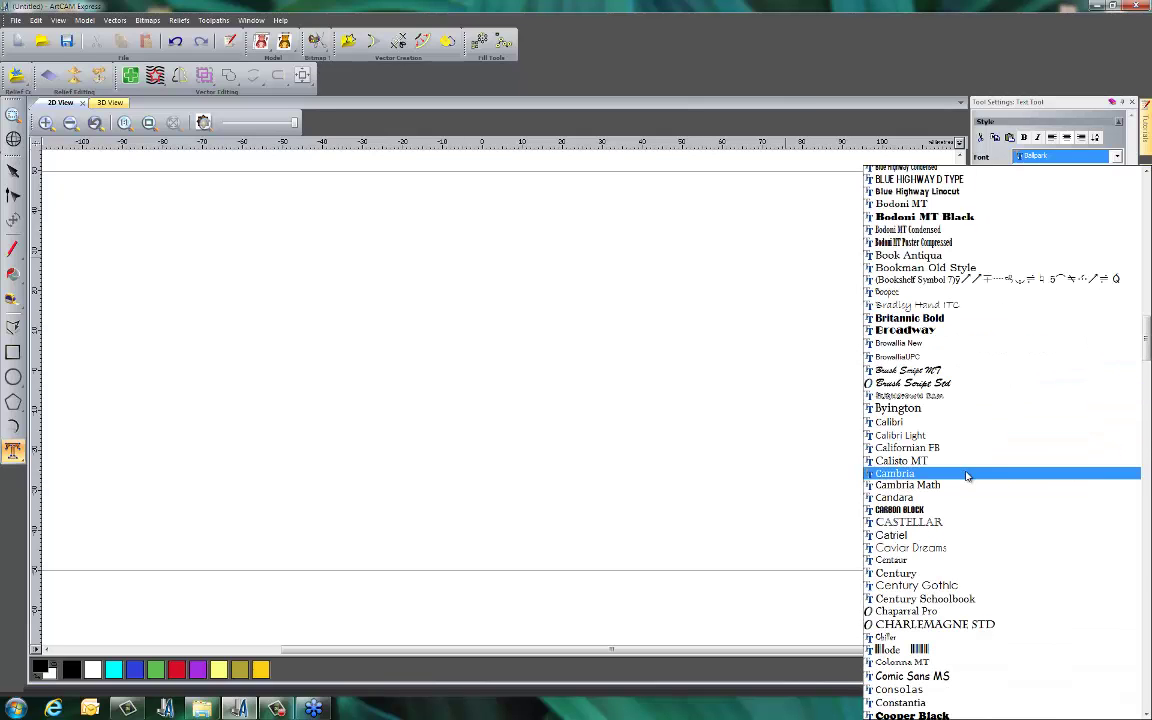
scroll(963, 580, down, 2)
scroll(963, 605, down, 1)
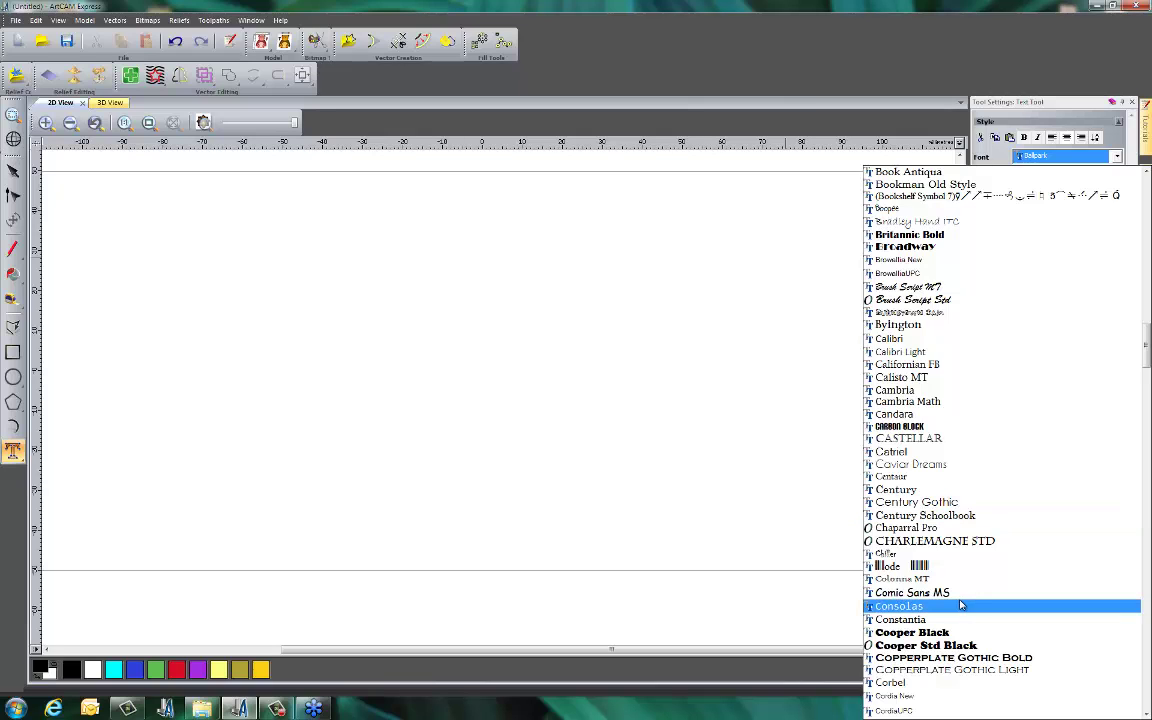
scroll(960, 595, up, 10)
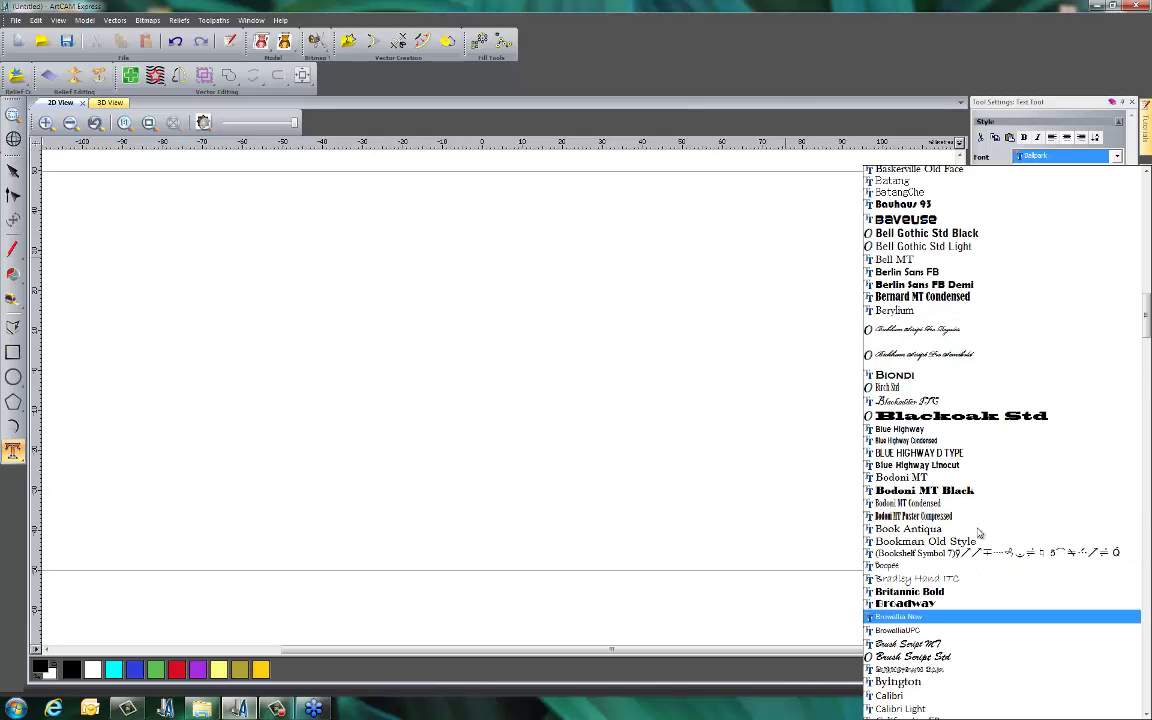
scroll(979, 540, up, 7)
scroll(979, 533, up, 20)
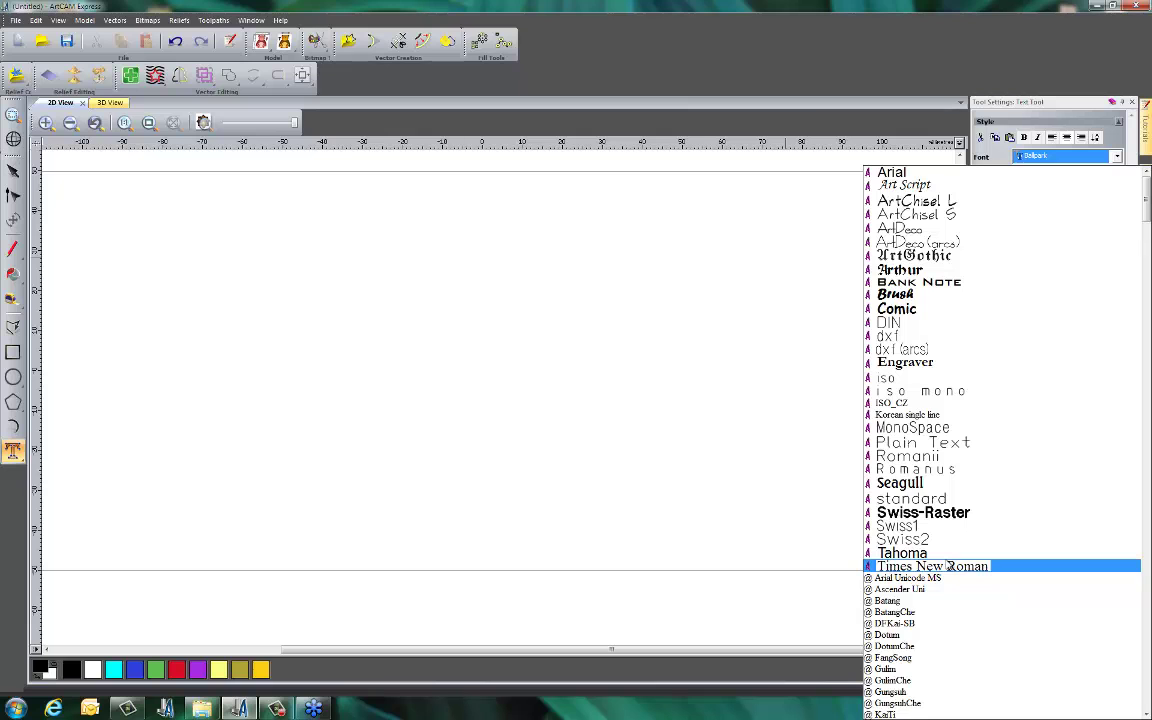
click(922, 366)
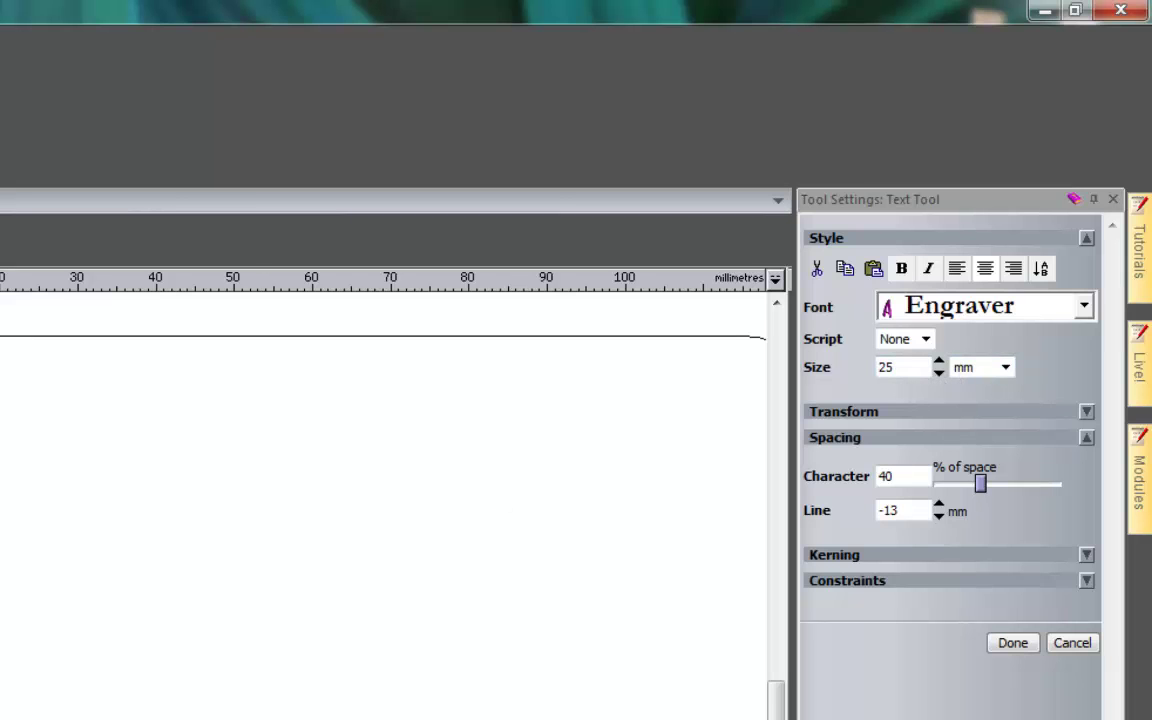
Set character spacing to 32.5 % of space and enter 25 mm text reading "ArtCAM" and "Express" on two lines.
drag(980, 483, 977, 483)
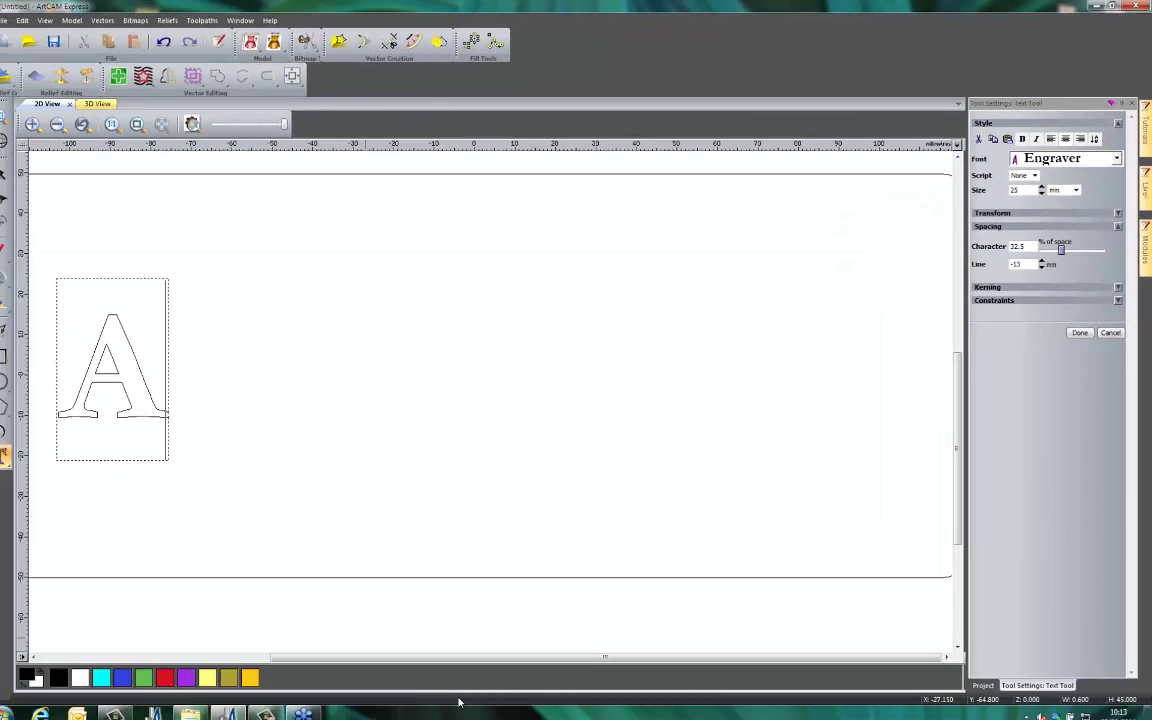
text(rt)
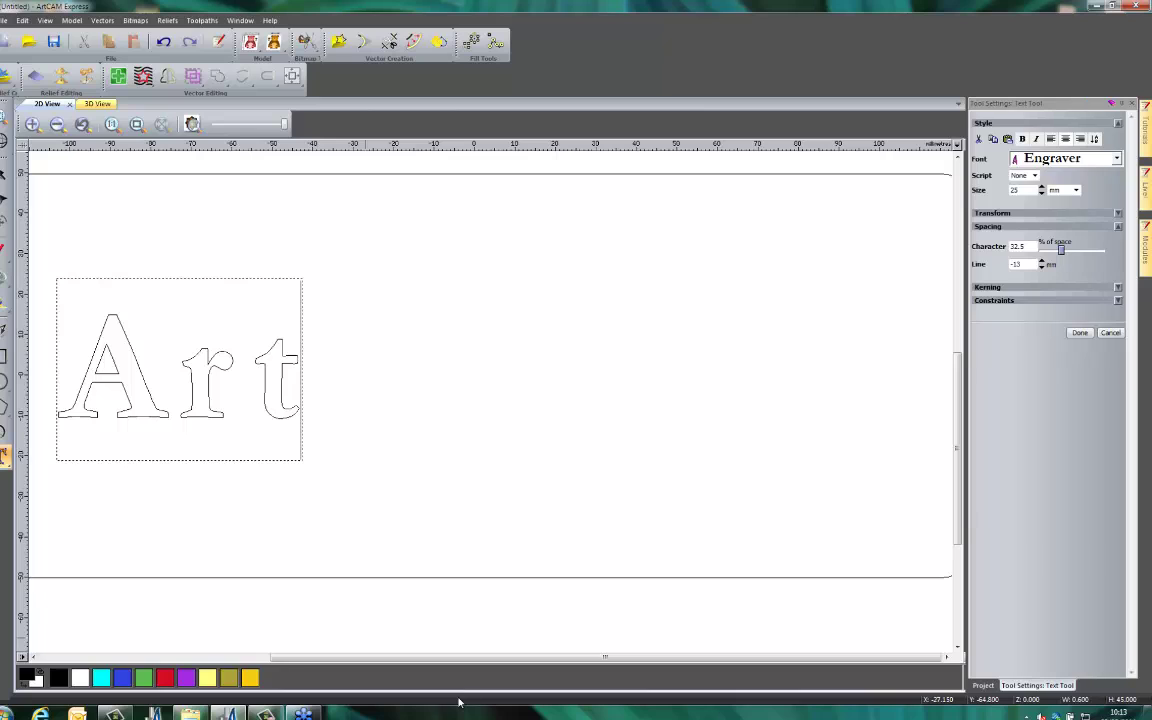
text(CAM)
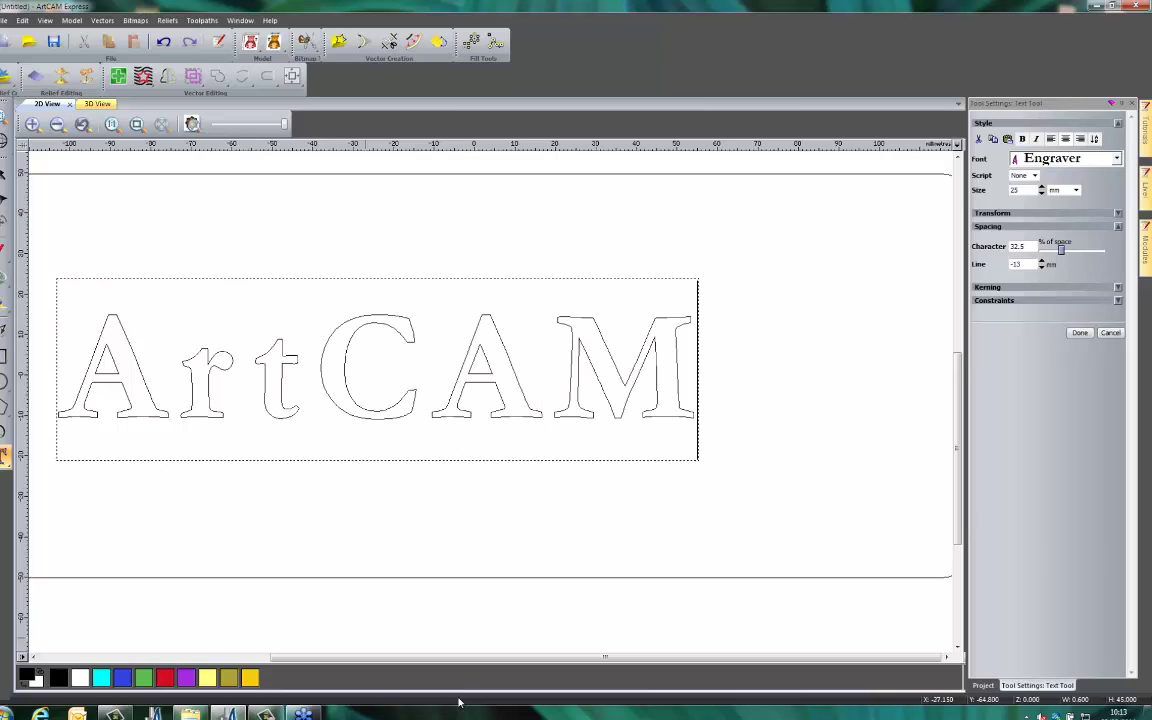
key(Return)
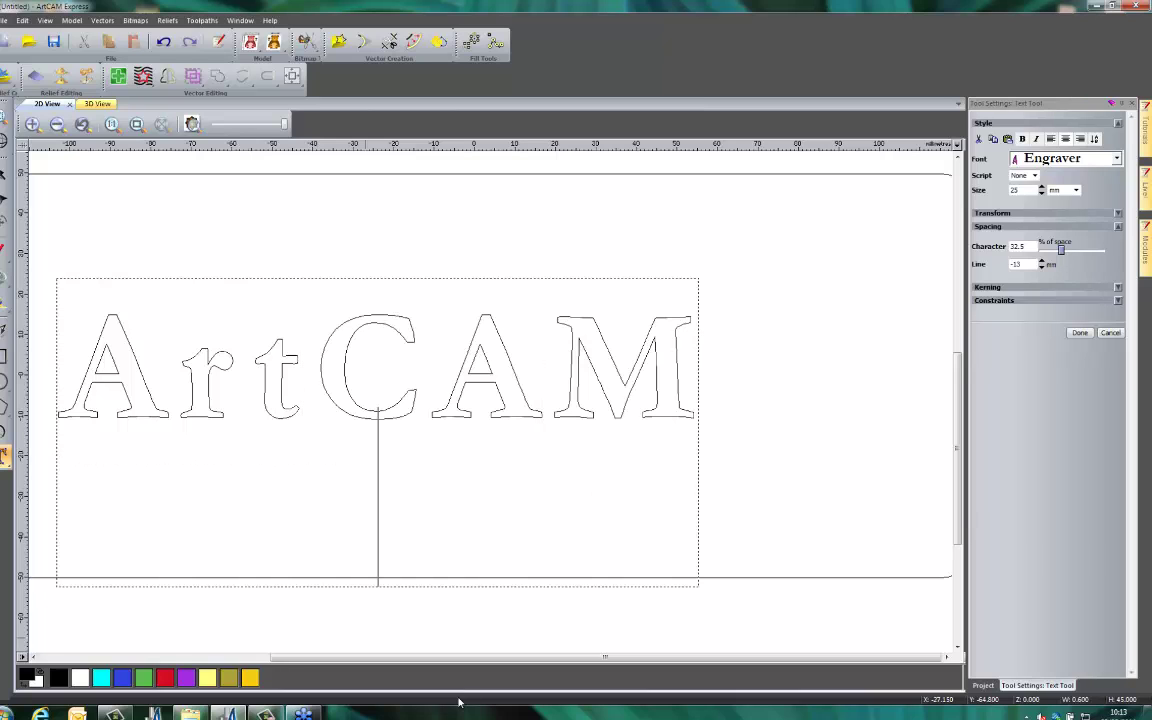
text(Ex)
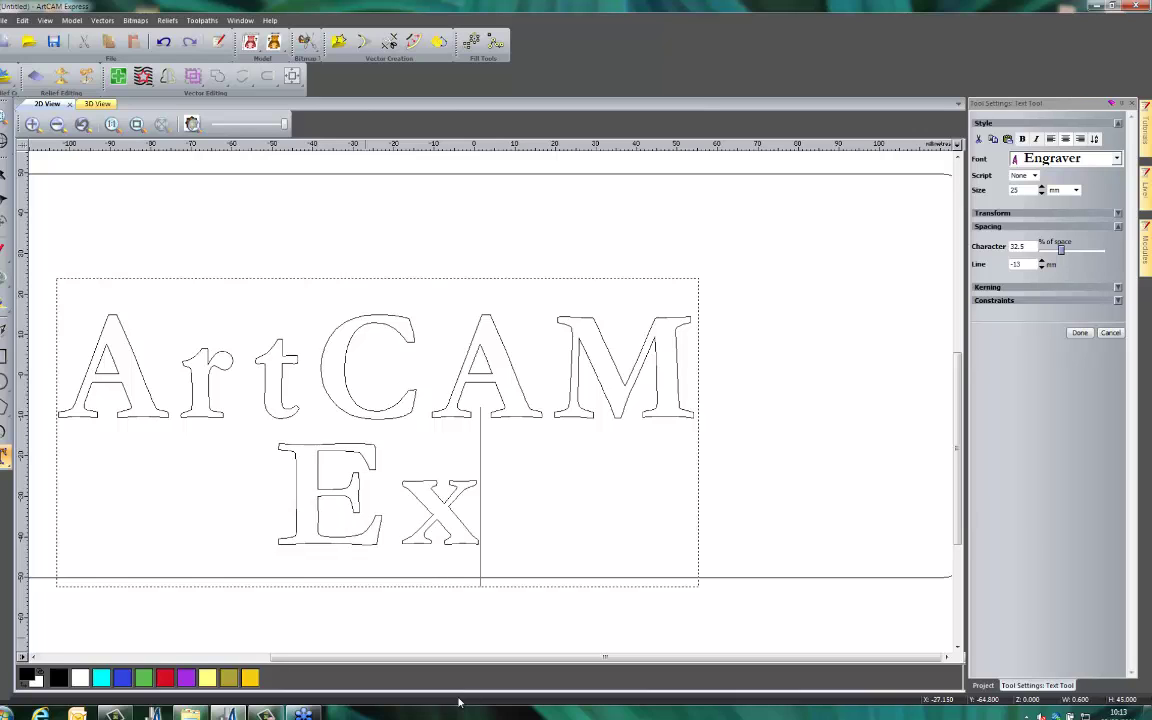
text(press)
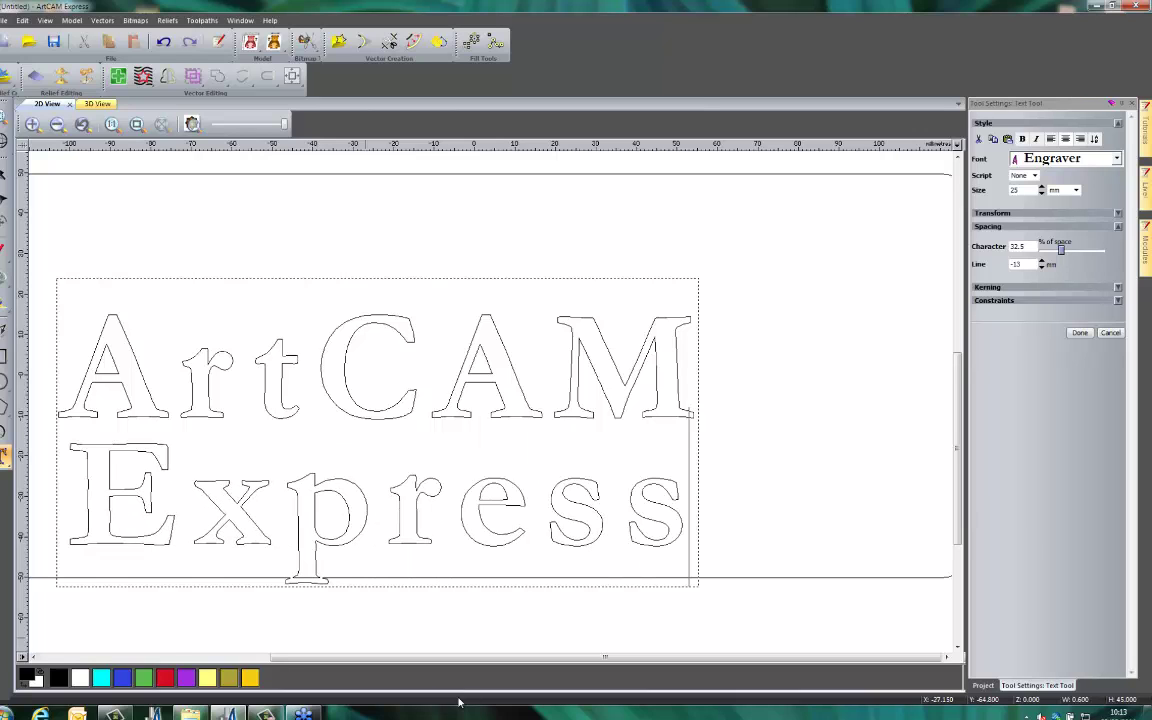
Select both lines of the "ArtCAM Express" text, set their character spacing to 10 % of space and finish the text.
drag(690, 505, 101, 388)
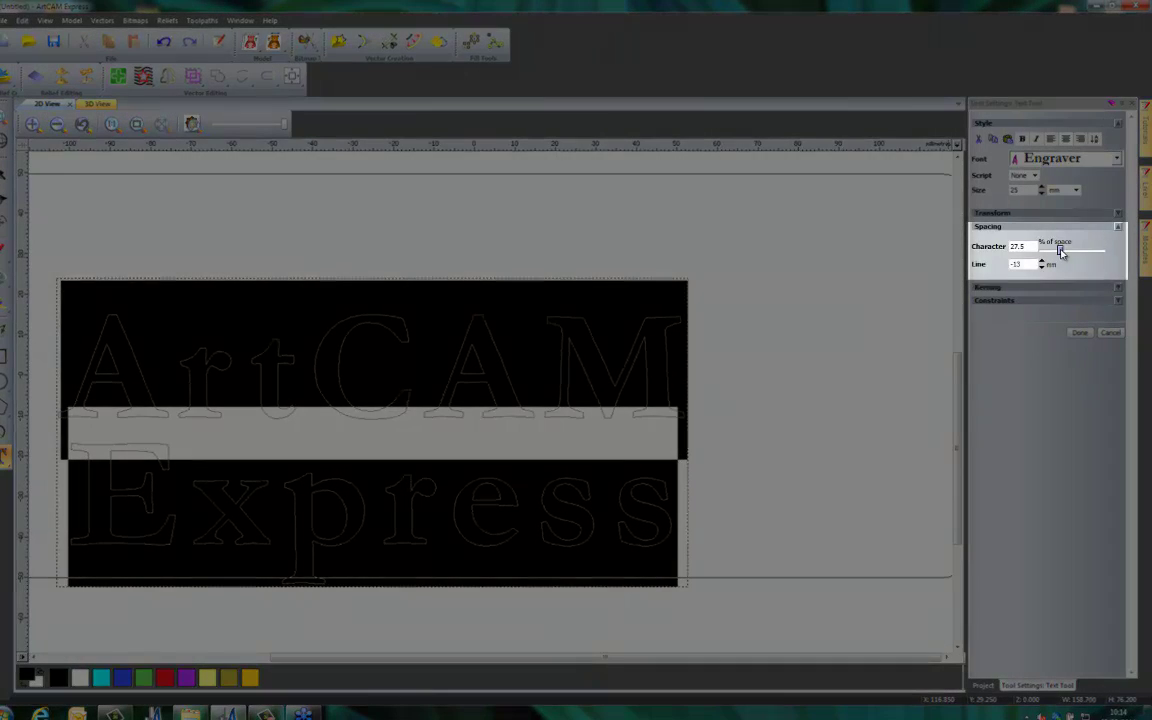
drag(1061, 251, 1055, 250)
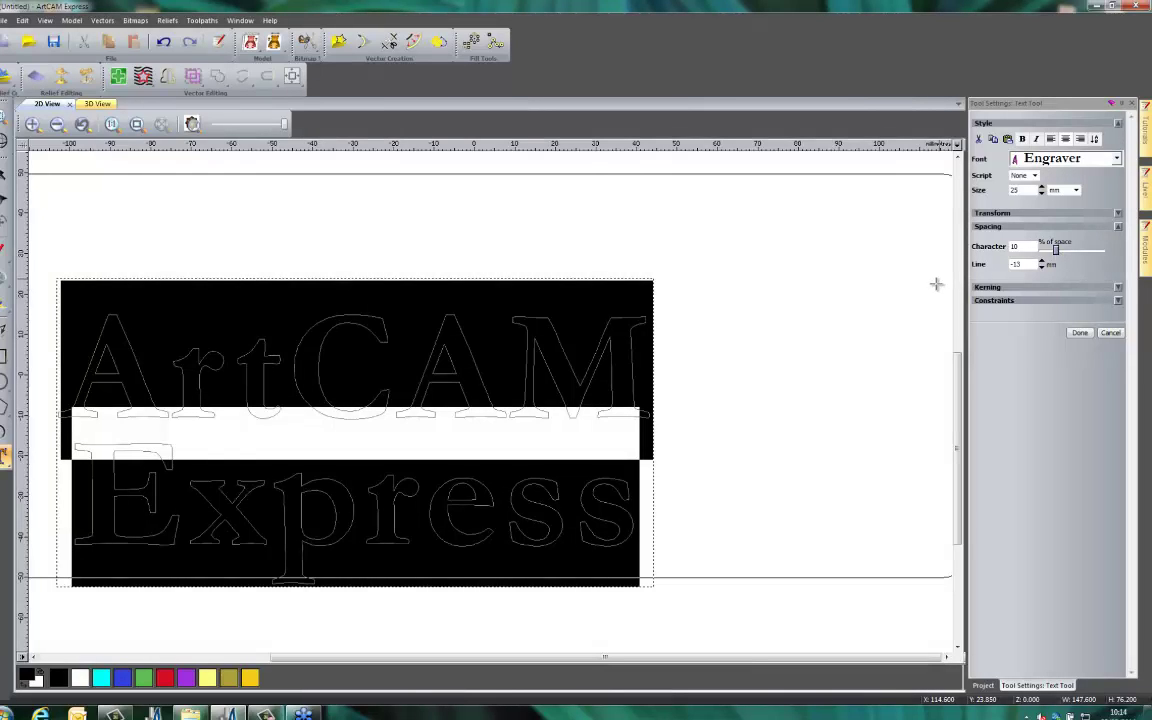
click(1080, 333)
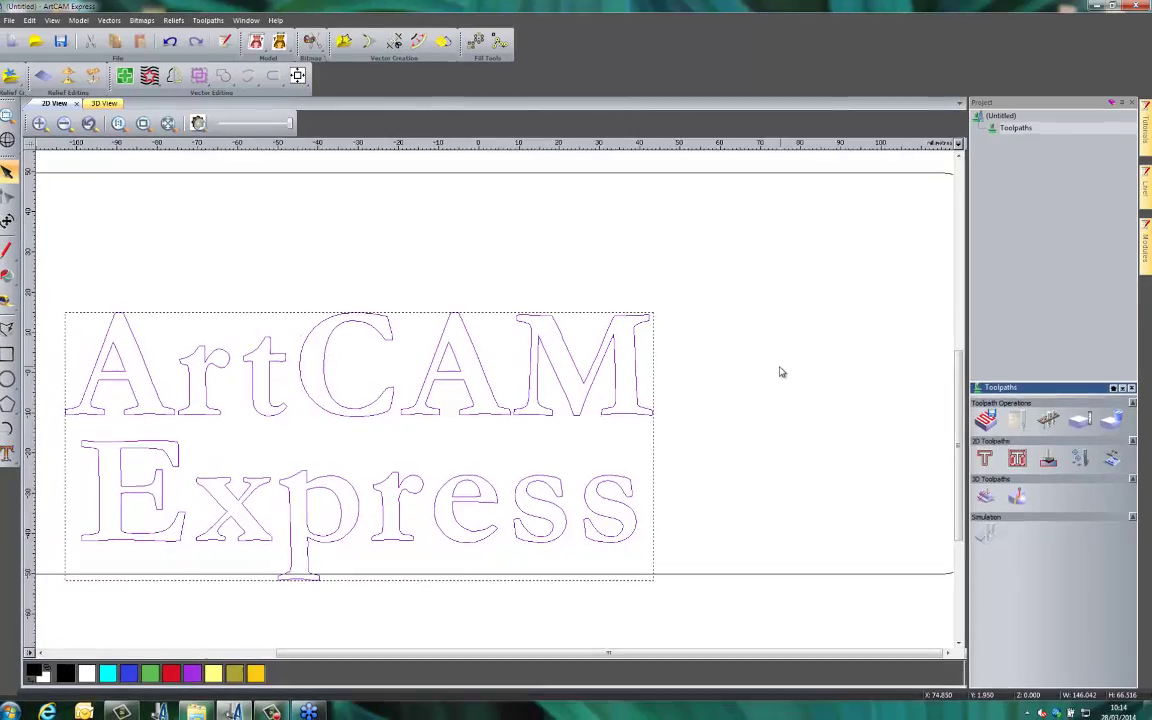
Centre the "ArtCAM Express" text in the model and deselect it.
key(F3)
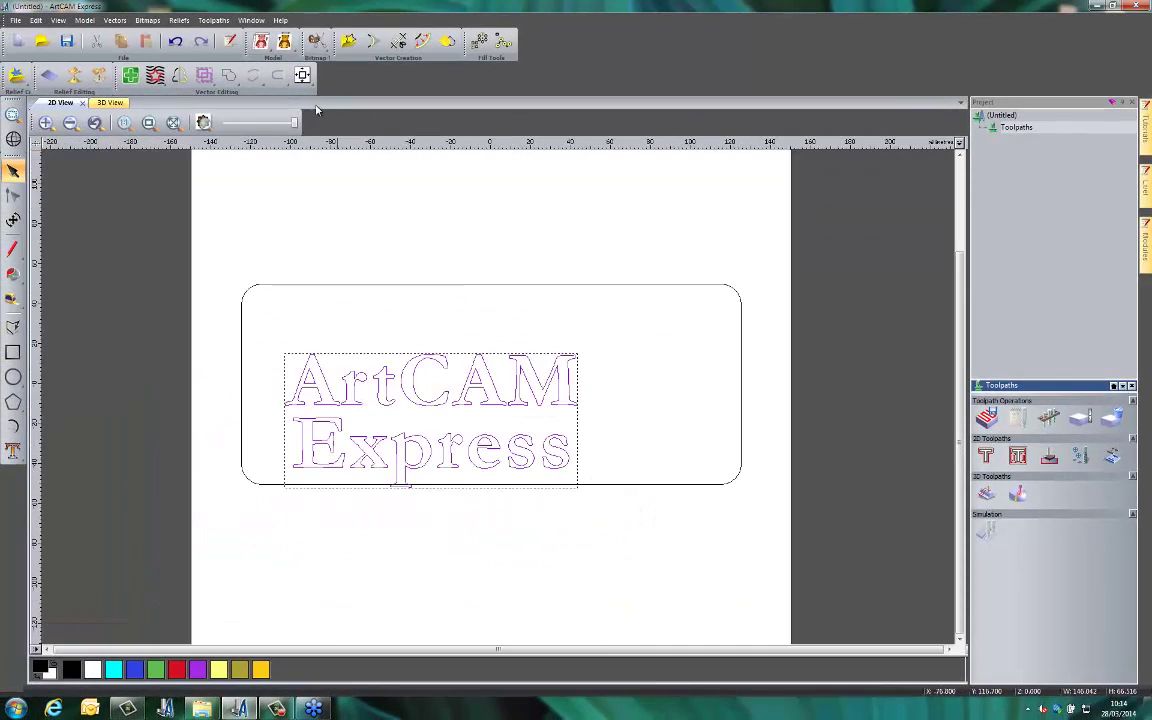
click(302, 75)
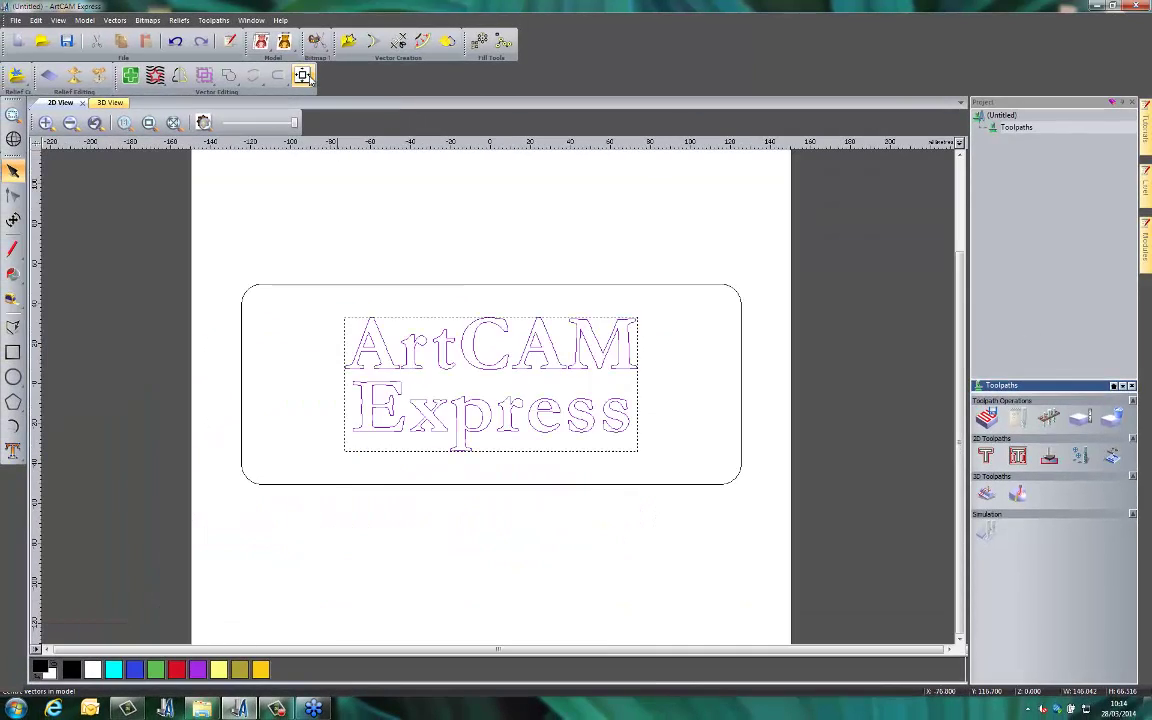
click(452, 566)
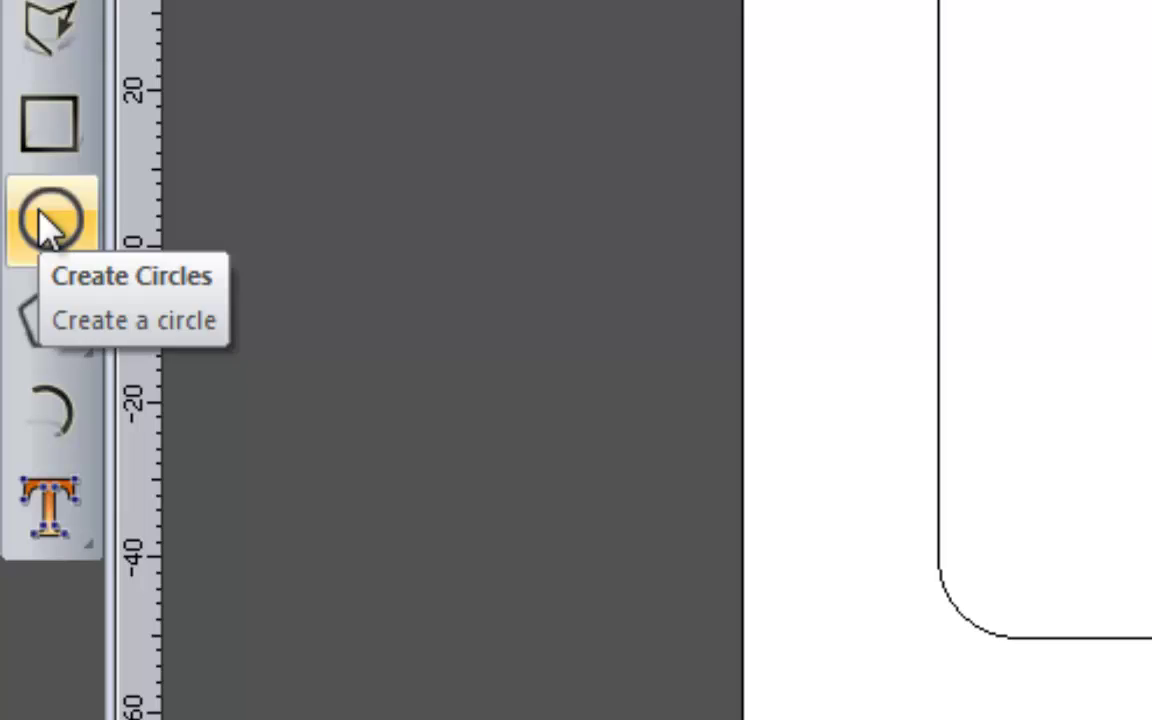
Create a circle with a 3 mm radius inside the rounded rectangle, left of the "ArtCAM Express" text.
click(18, 357)
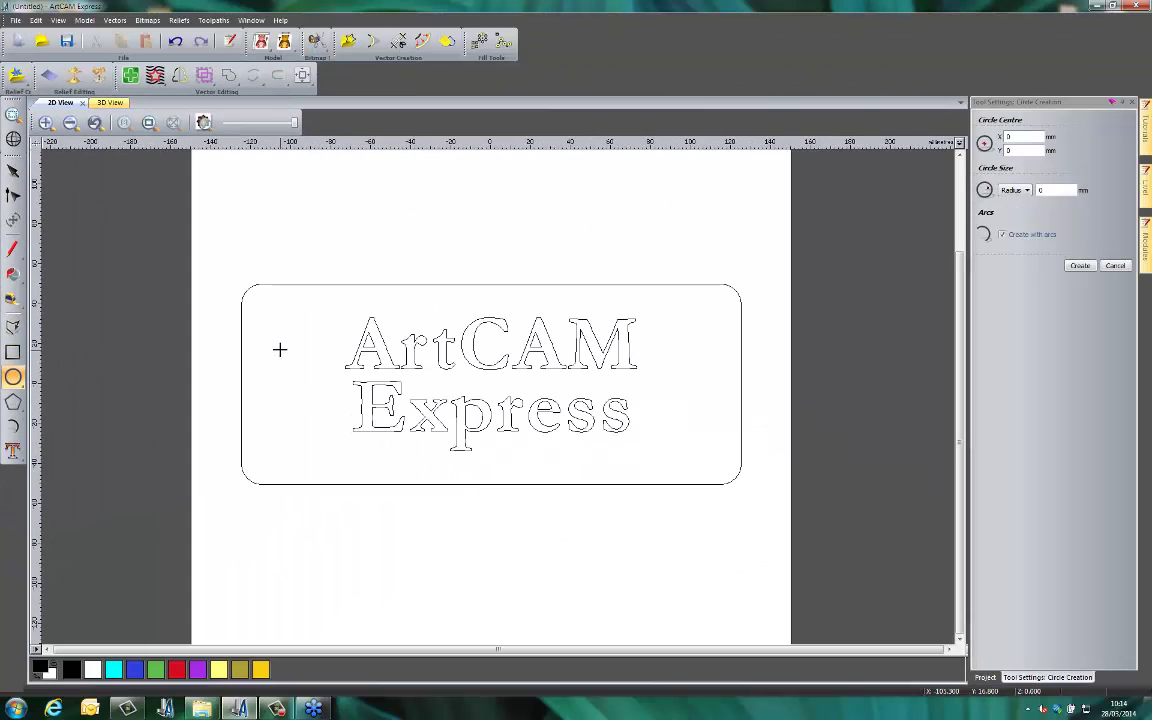
drag(294, 365, 305, 378)
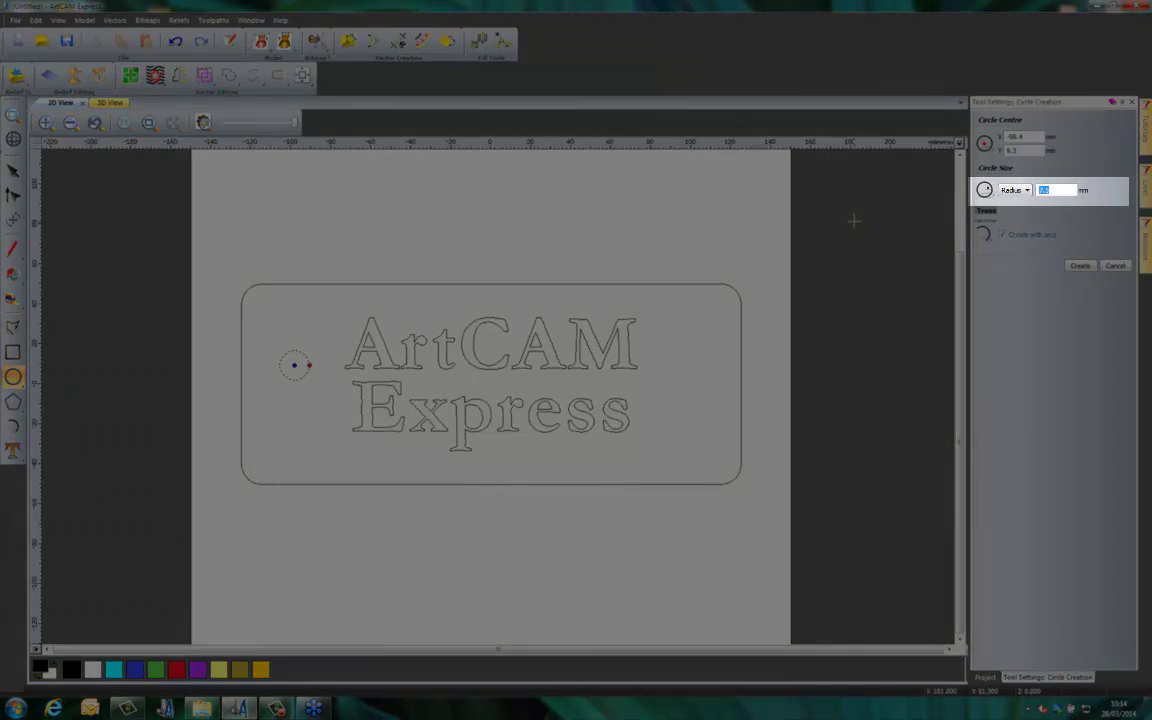
text(3)
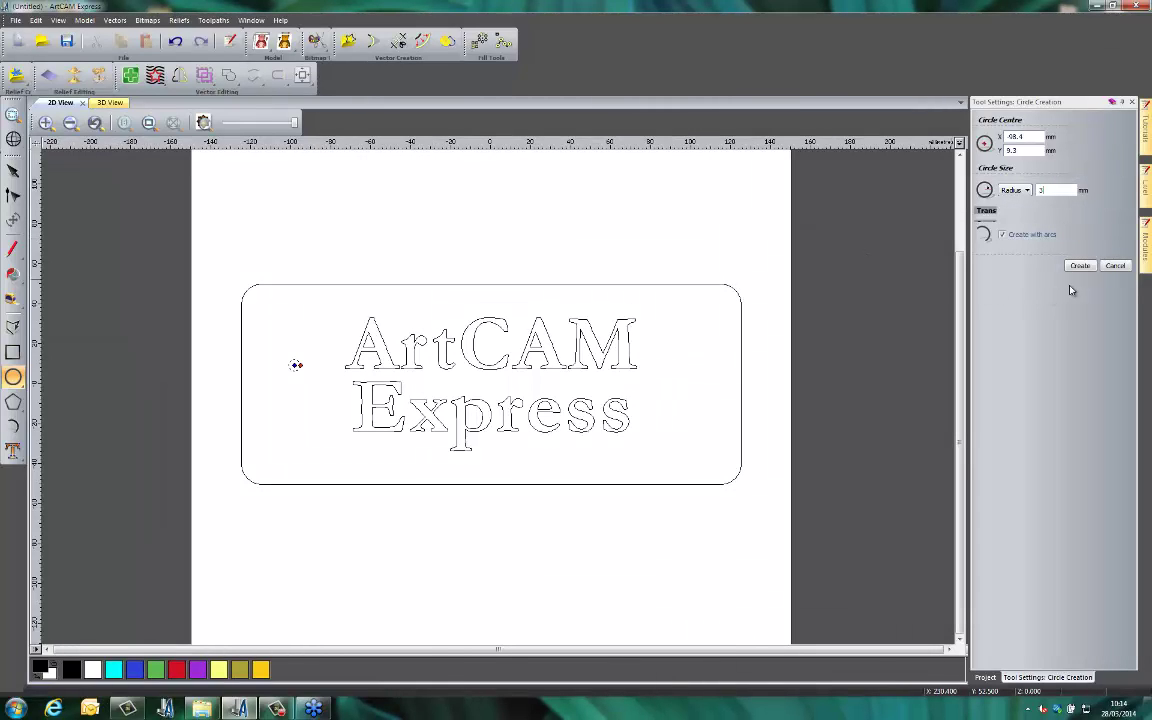
click(1078, 270)
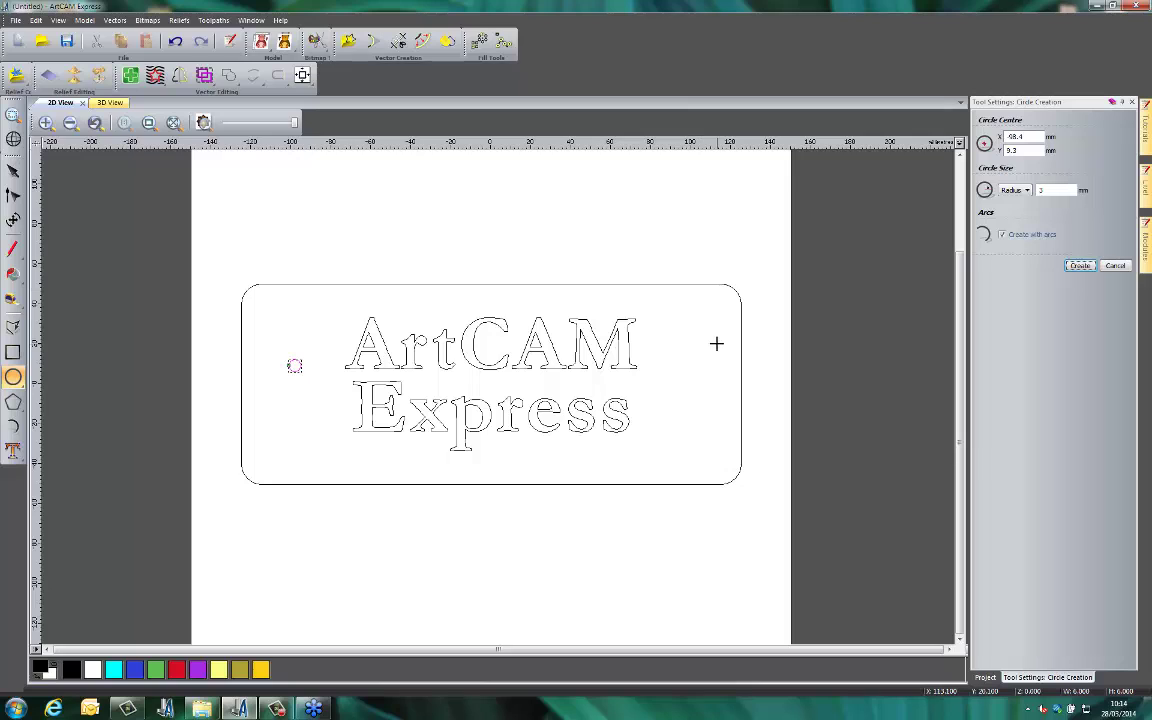
key(Escape)
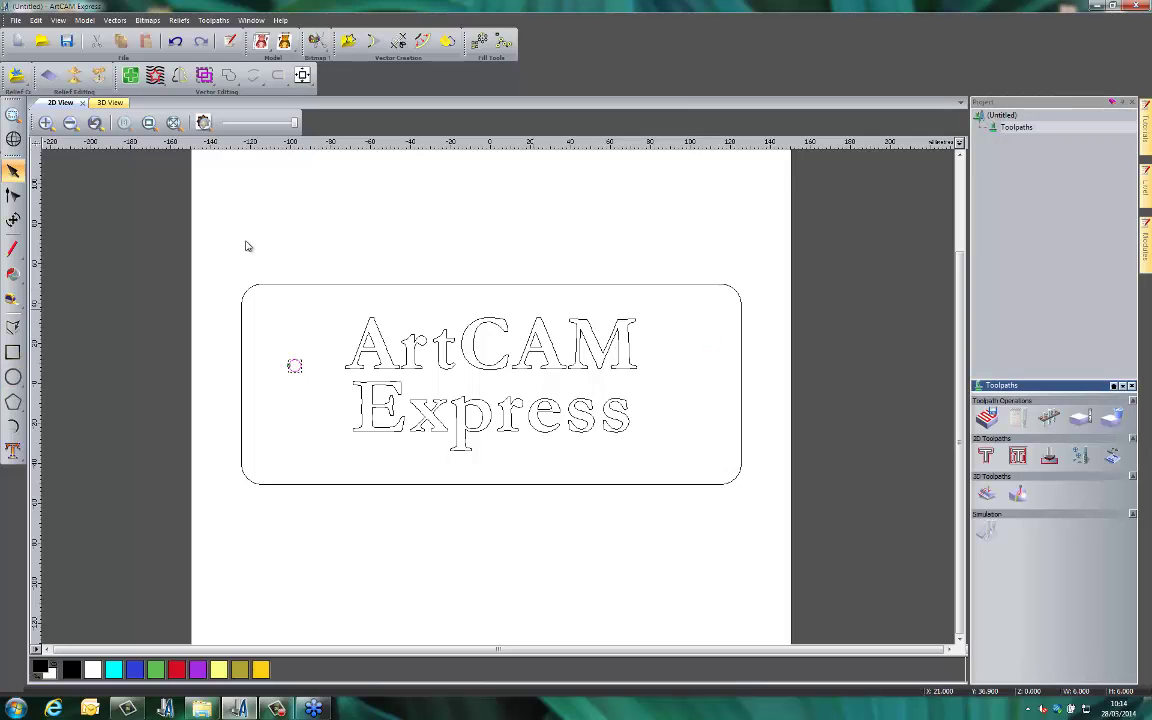
Centre the small circle in the model and move it horizontally to the left of the text, at about X -102 mm.
click(302, 75)
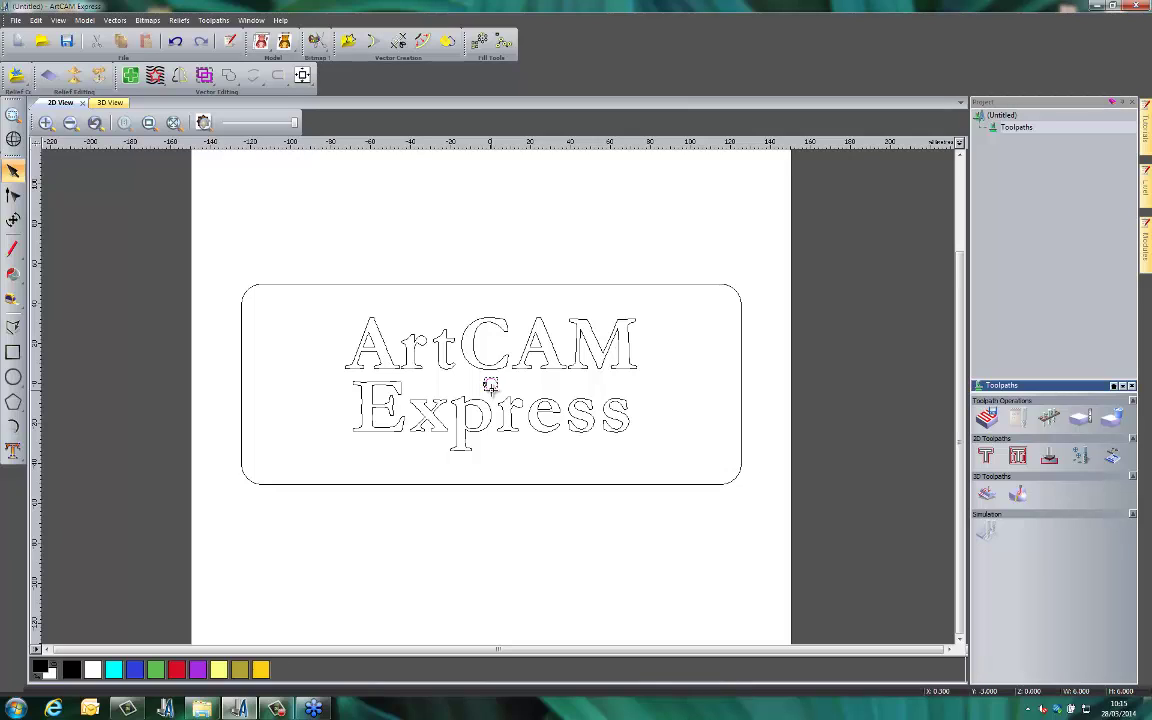
mouse_move(490, 385)
mouse_down()
mouse_move(386, 381)
mouse_move(275, 419)
mouse_move(364, 419)
mouse_move(314, 427)
mouse_move(399, 432)
mouse_move(442, 589)
mouse_move(490, 580)
mouse_up()
drag(485, 491, 476, 383)
mouse_move(295, 383)
mouse_down()
mouse_move(277, 383)
mouse_move(287, 383)
mouse_up()
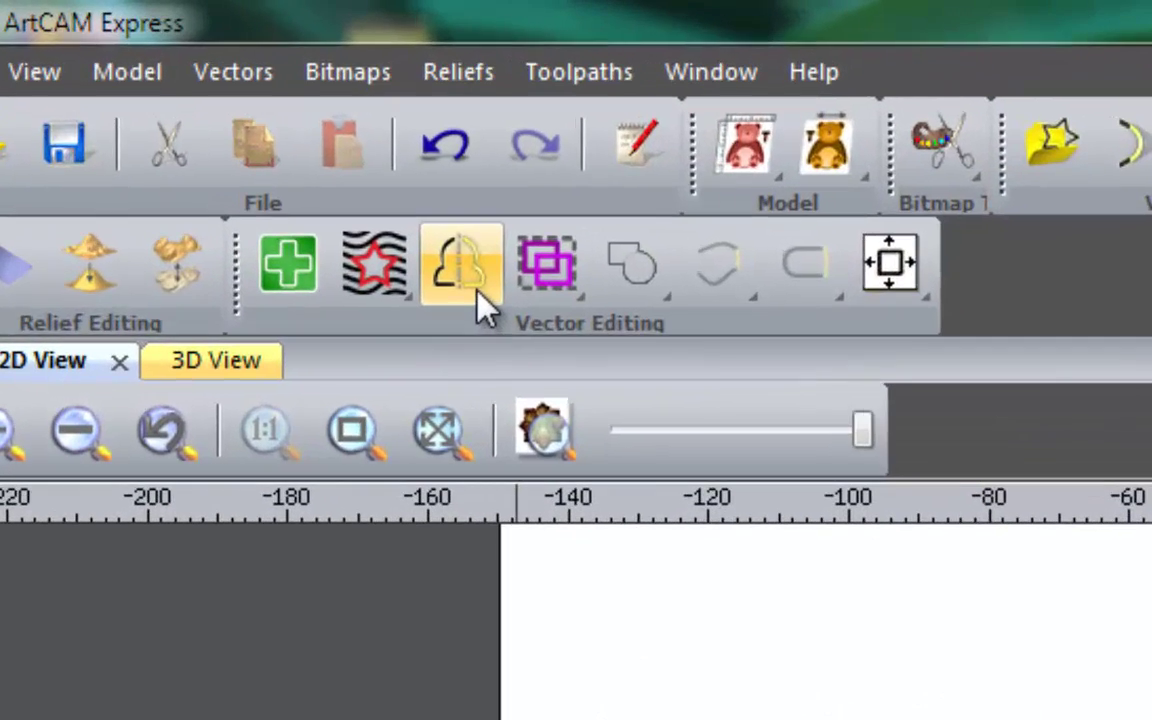
Mirror a copy of the small circle horizontally across the model to the other side of the text, keeping the original.
click(232, 115)
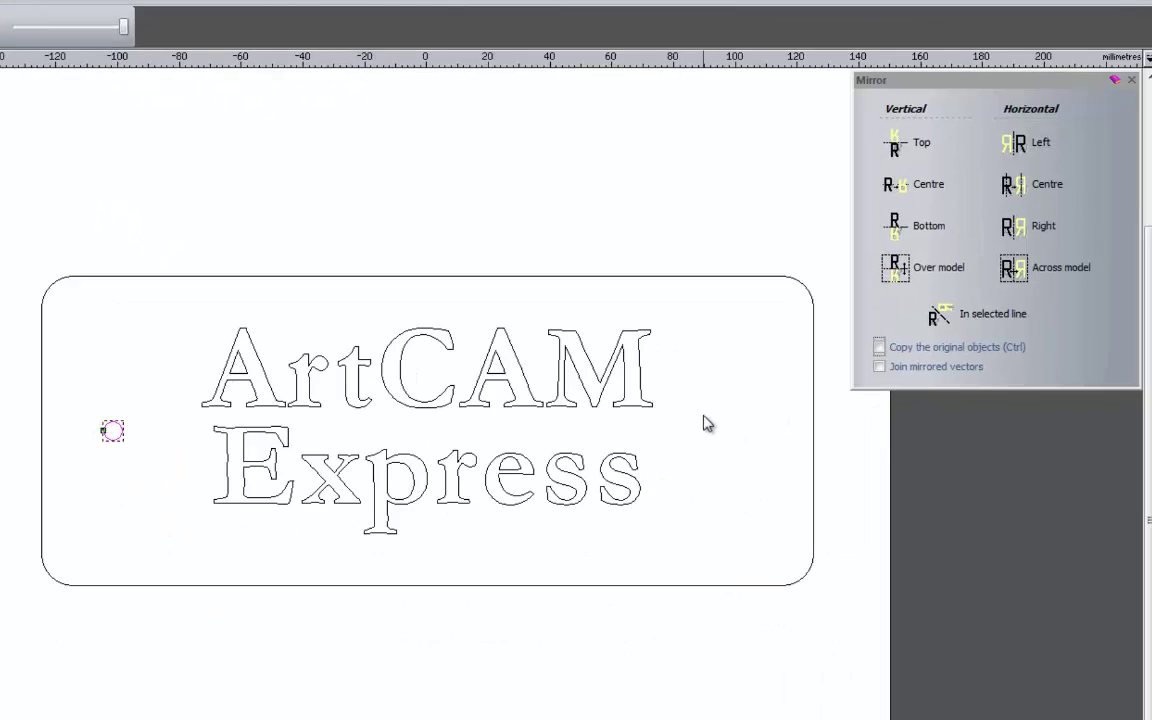
click(879, 347)
click(1020, 272)
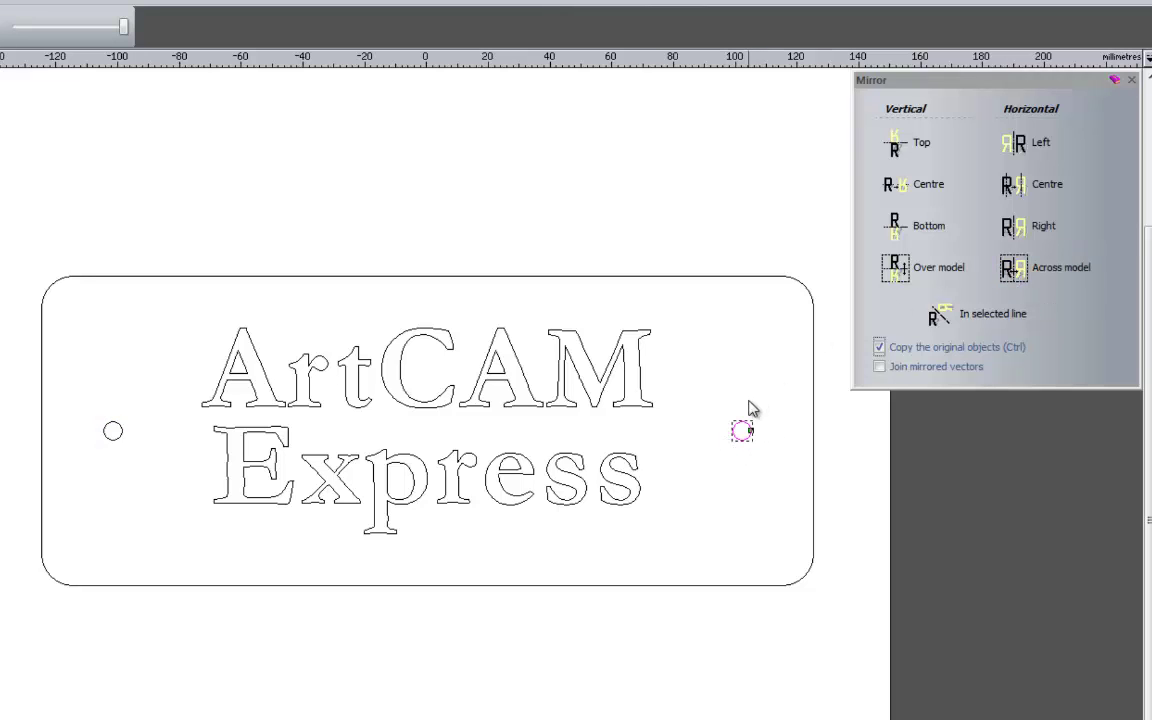
click(1131, 80)
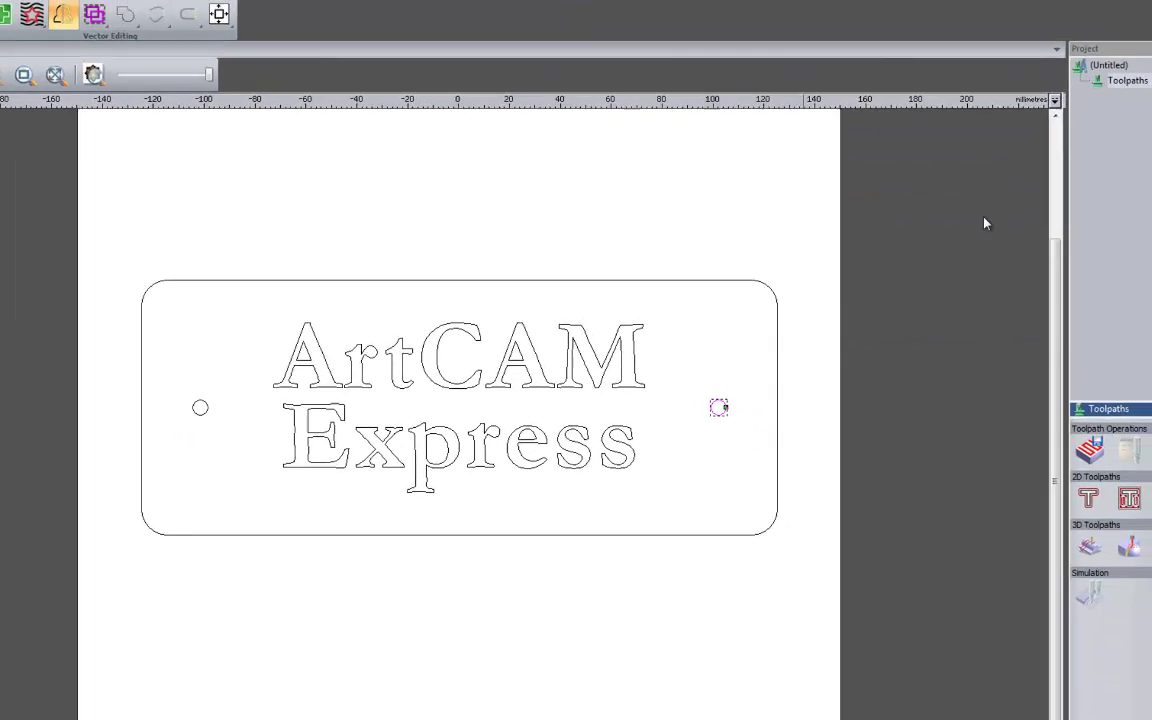
click(904, 380)
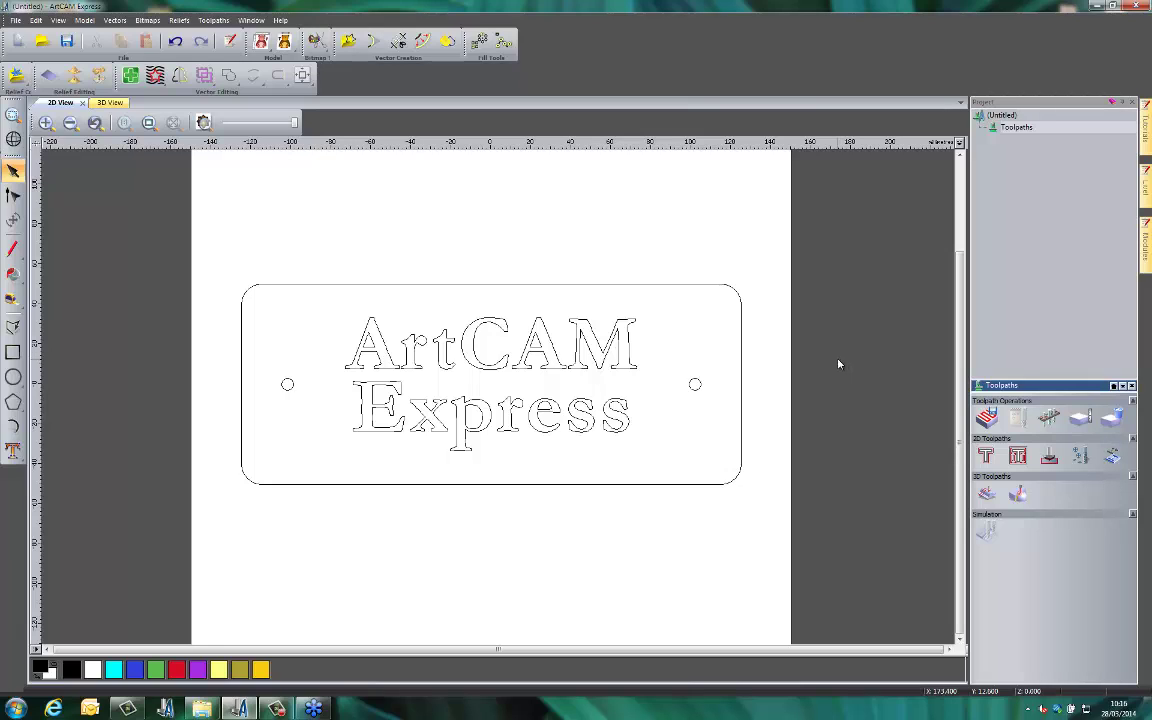
Create a circle with a 10 mm radius around the small circle left of the text, snapped to its centre.
click(13, 377)
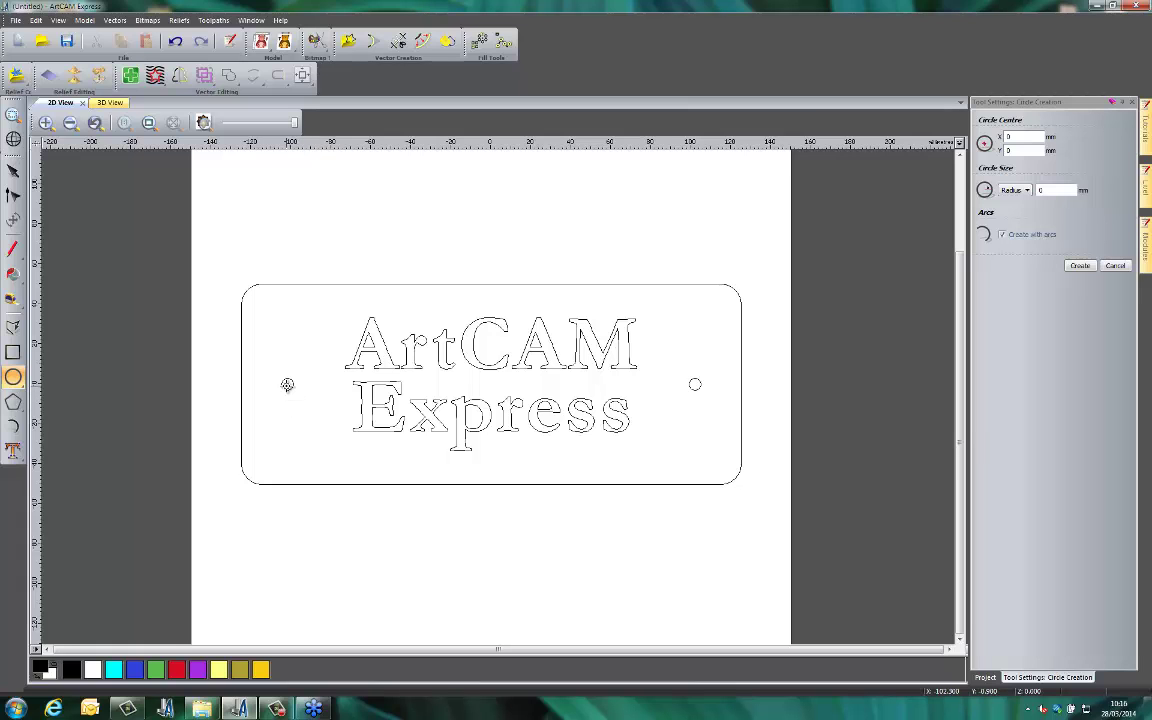
scroll(287, 384, up, 5)
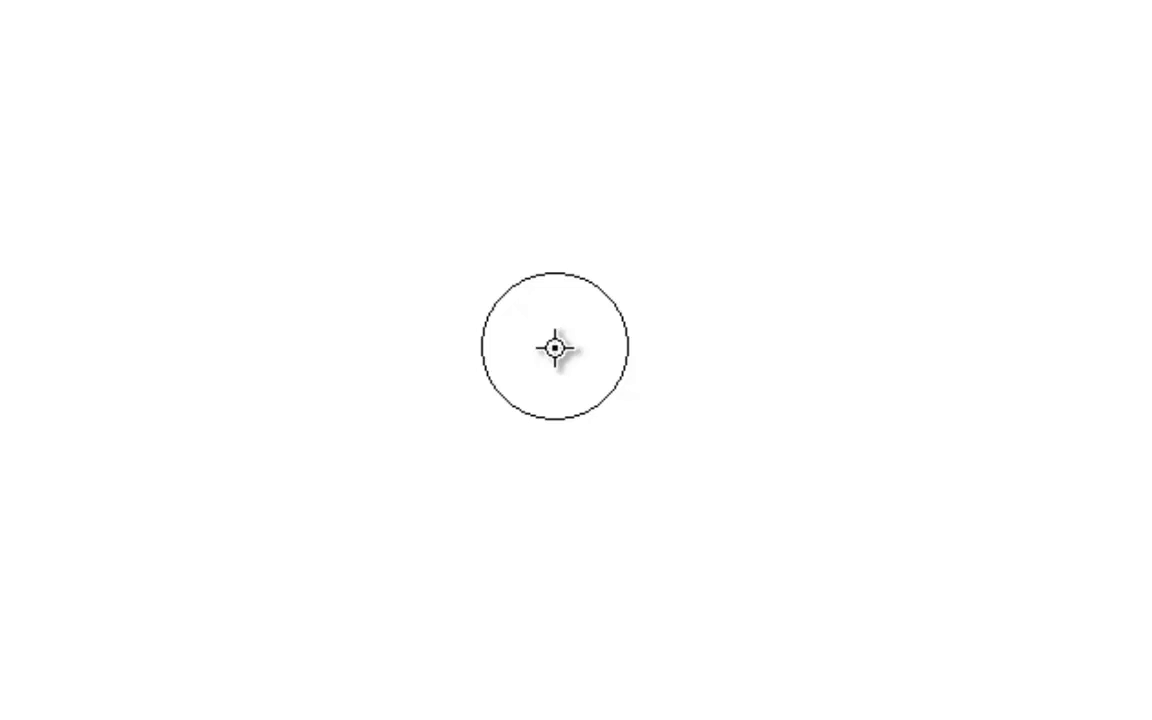
drag(555, 347, 746, 545)
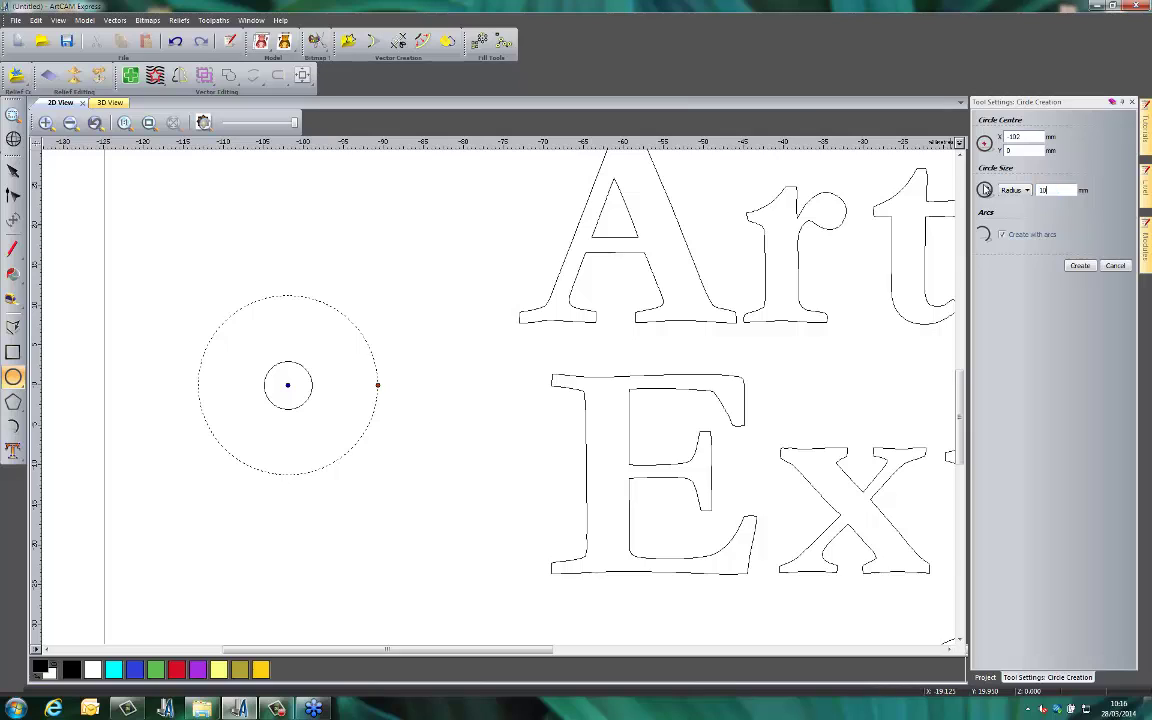
drag(378, 385, 367, 385)
click(1078, 266)
key(Escape)
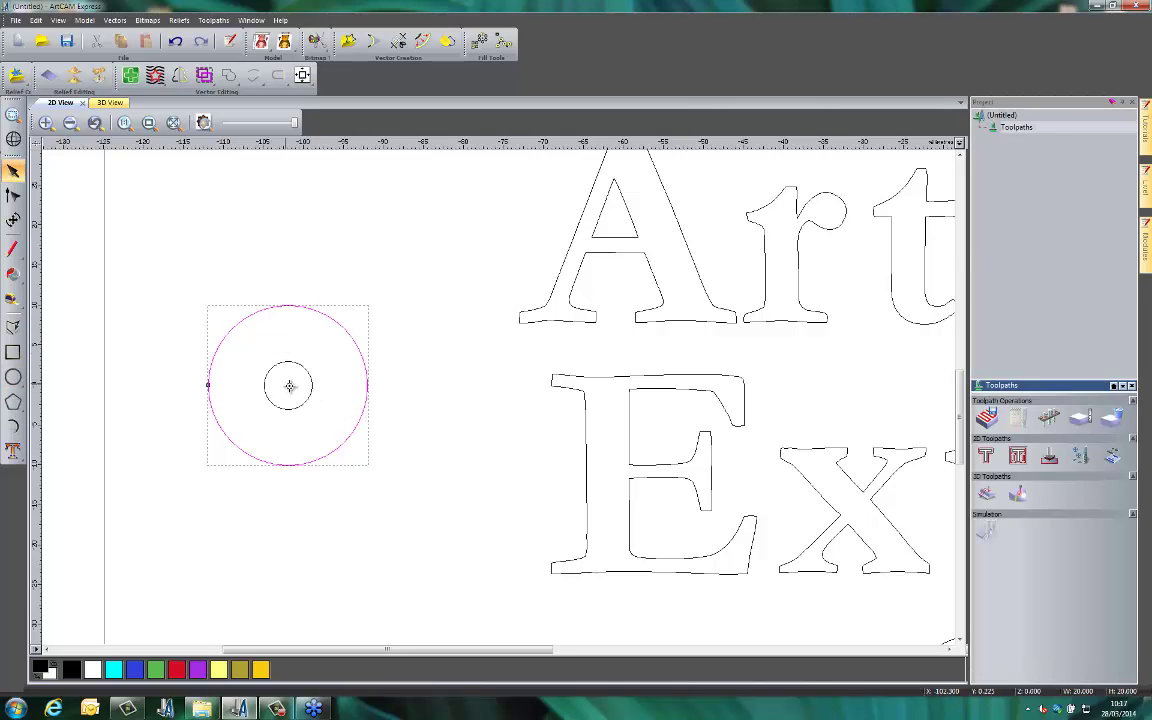
scroll(432, 393, down, 3)
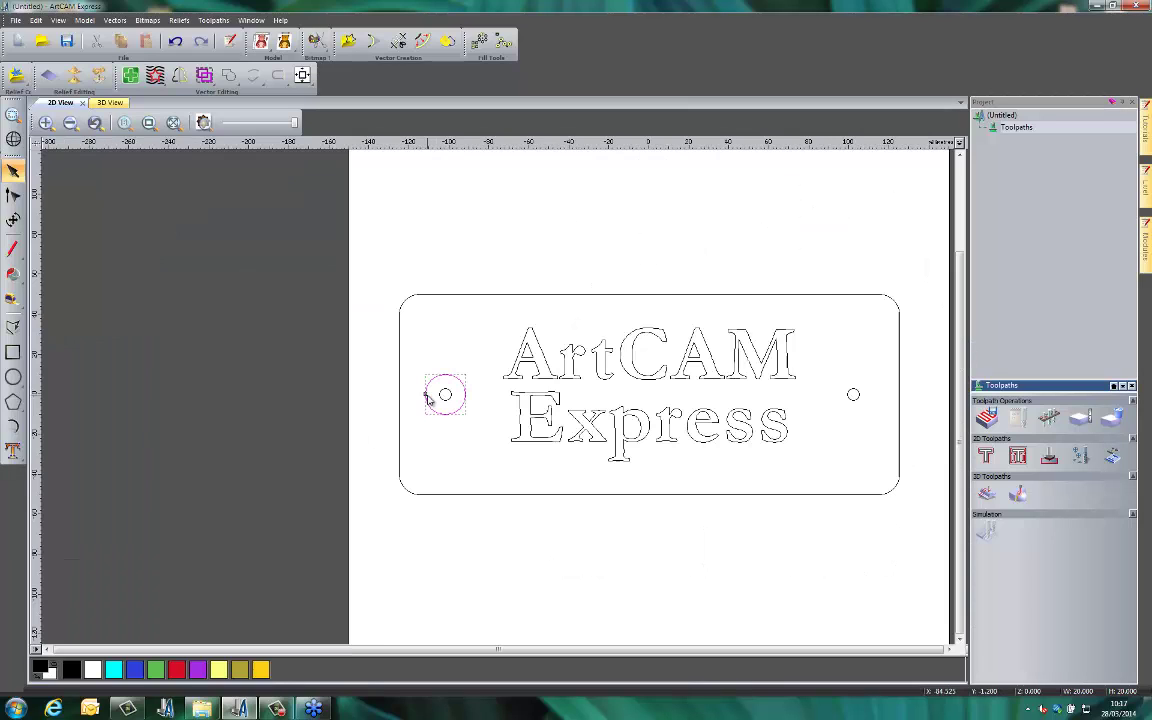
Create a circle with a 10 mm radius around the small circle right of the text, snapped to its centre.
scroll(784, 401, up, 2)
scroll(782, 401, down, 2)
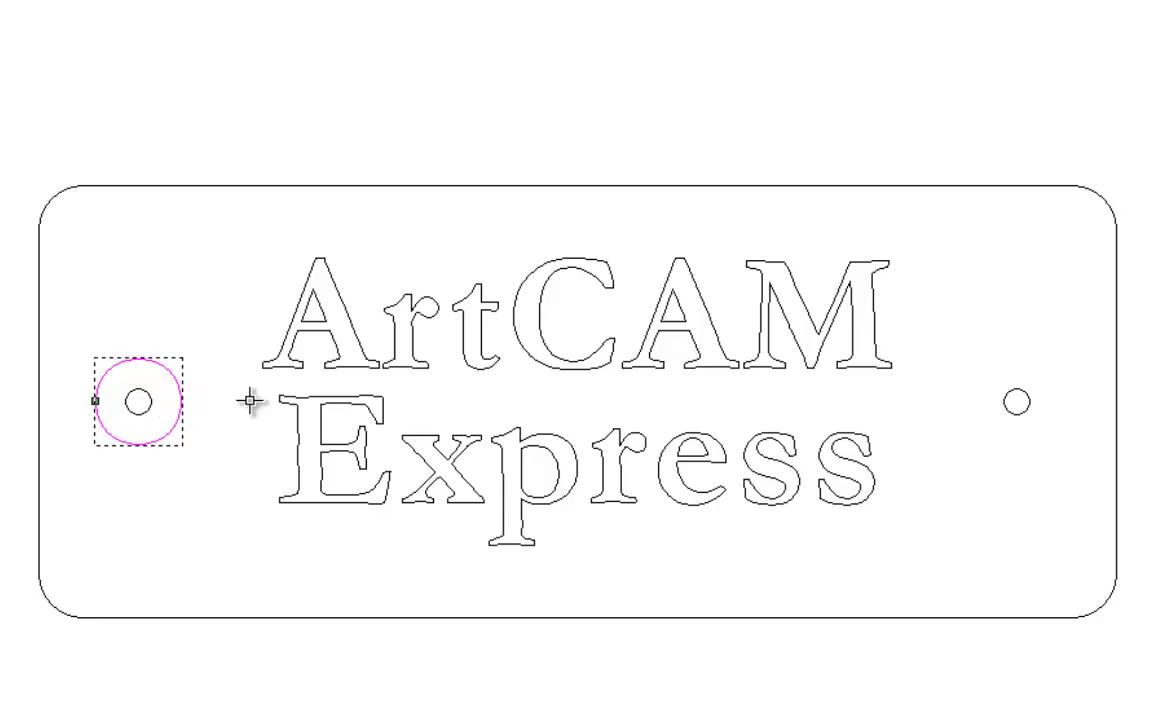
drag(916, 407, 1017, 403)
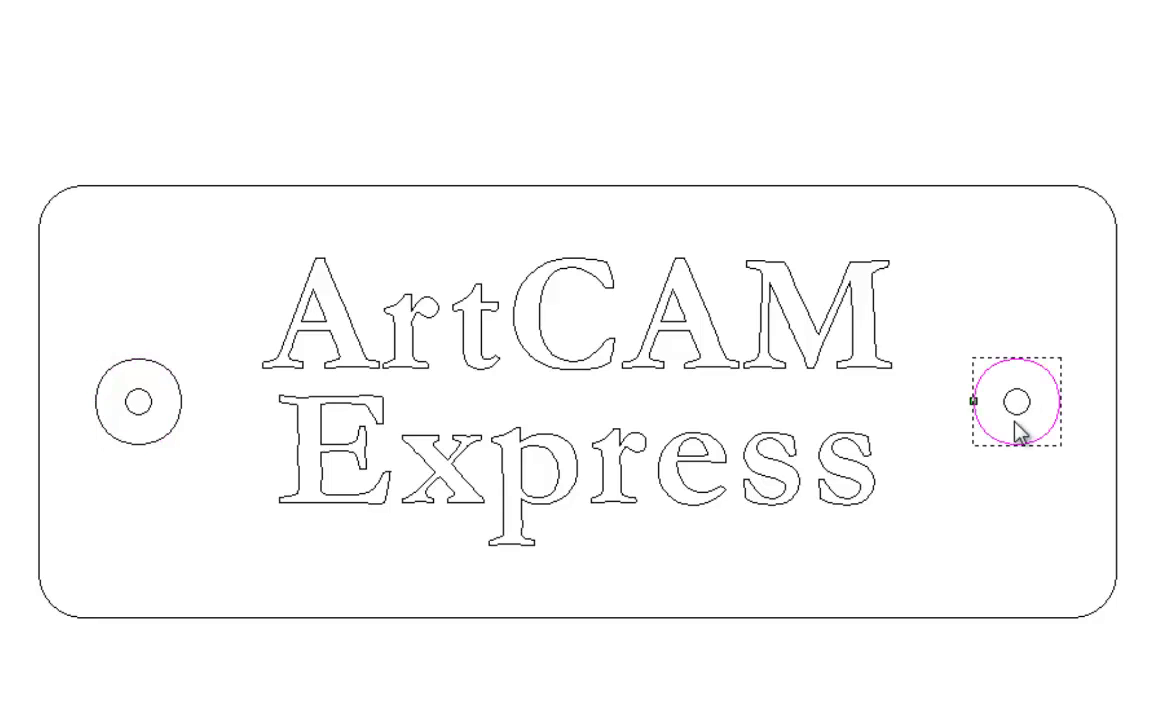
click(989, 511)
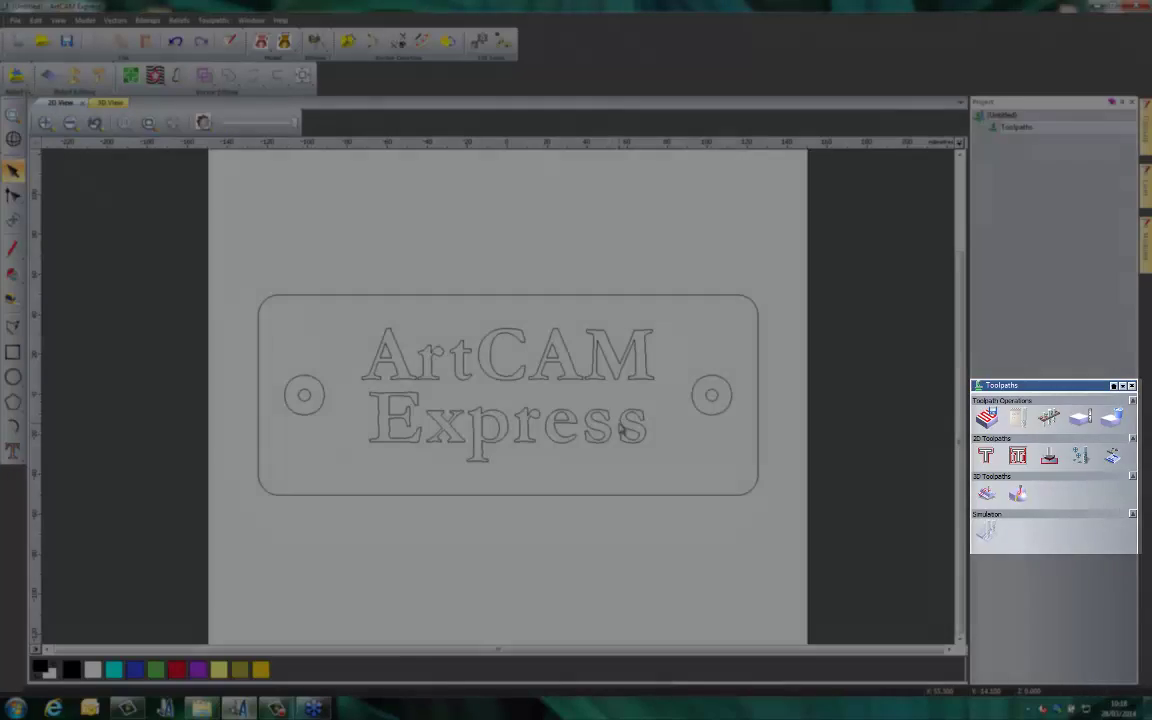
Start a V-Bit Carving toolpath for the "ArtCAM Express" text and open the tool database for its carving tool.
click(620, 422)
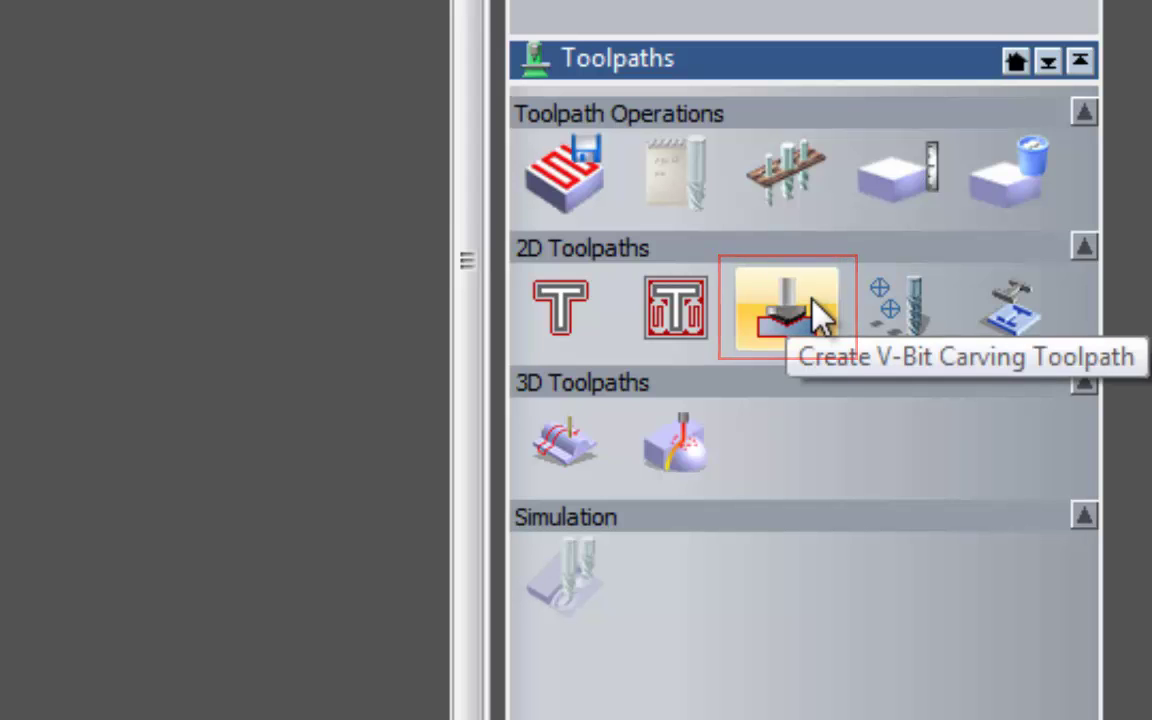
click(812, 300)
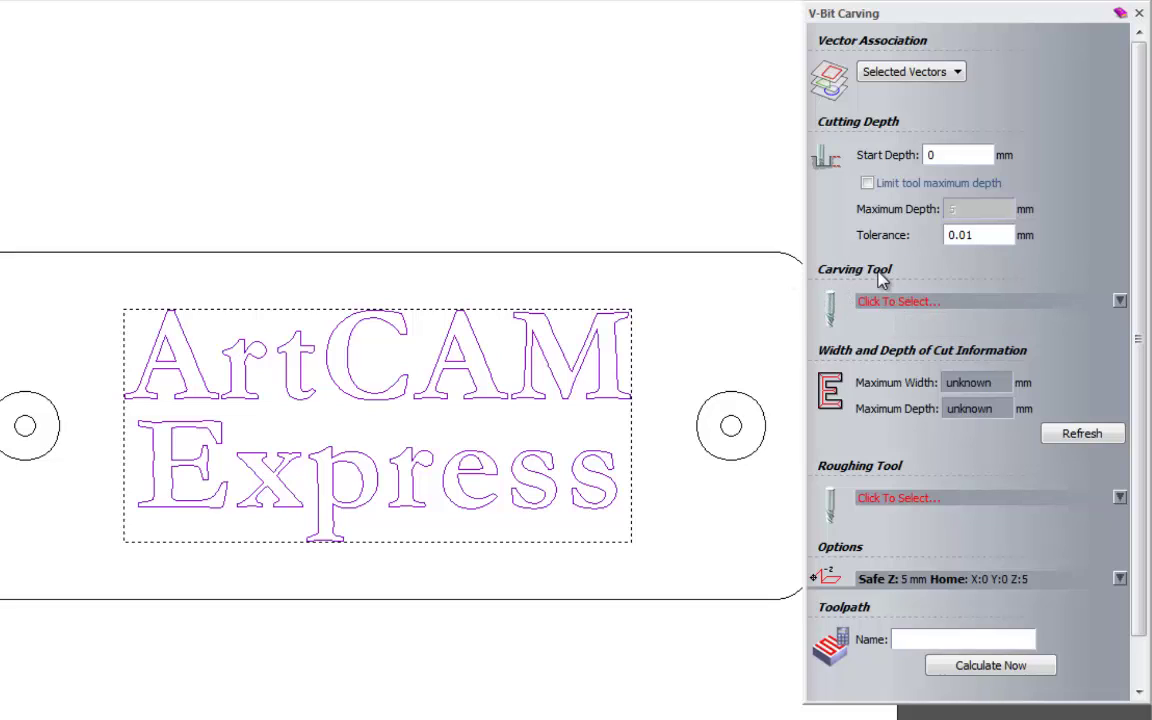
click(900, 310)
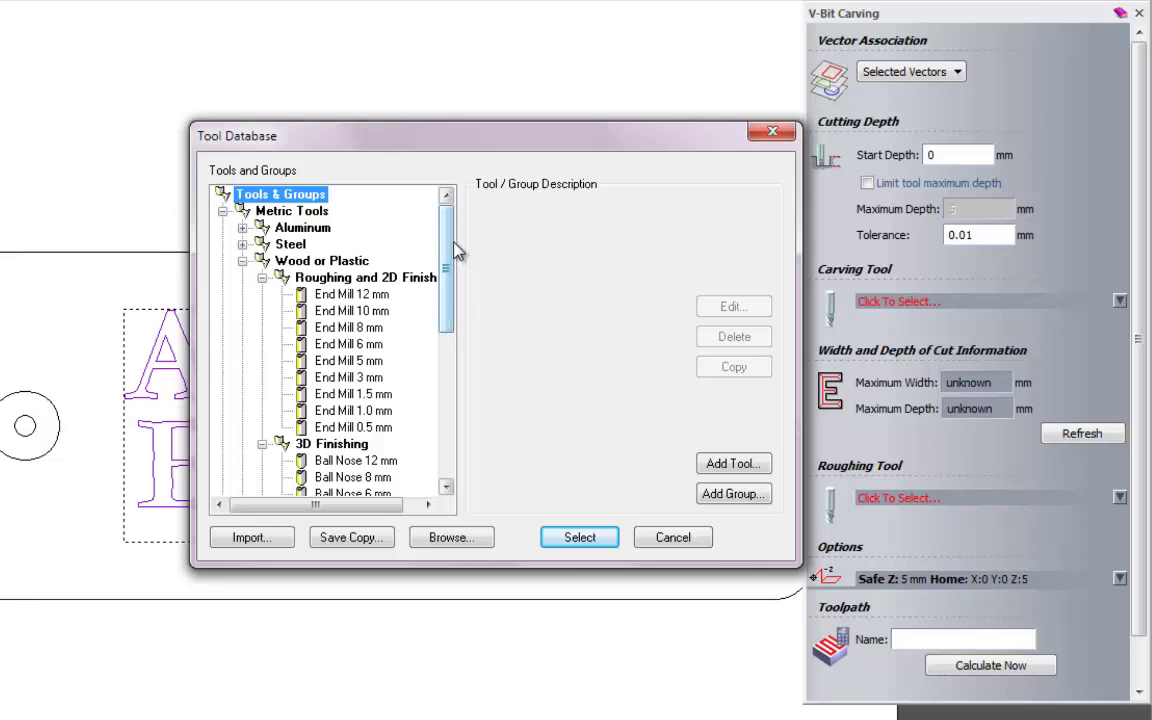
Review the End Mill 6 mm and End Mill 3 mm details, including the 3 mm tool's editable settings.
drag(458, 268, 489, 218)
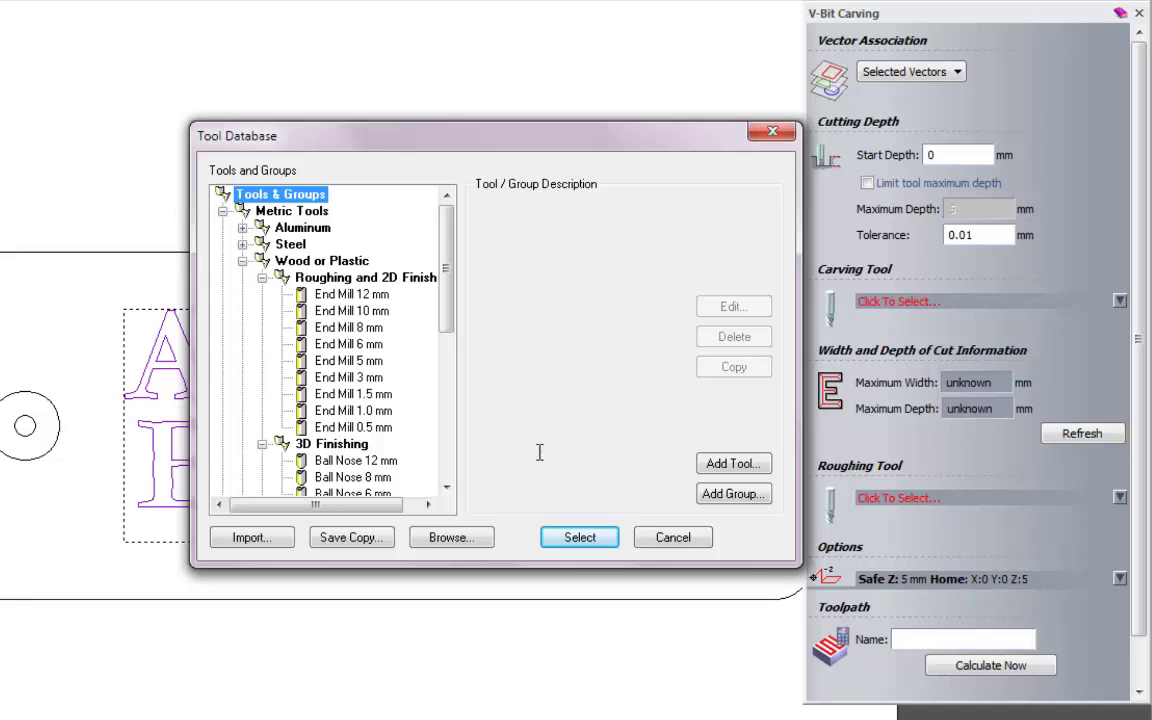
click(368, 345)
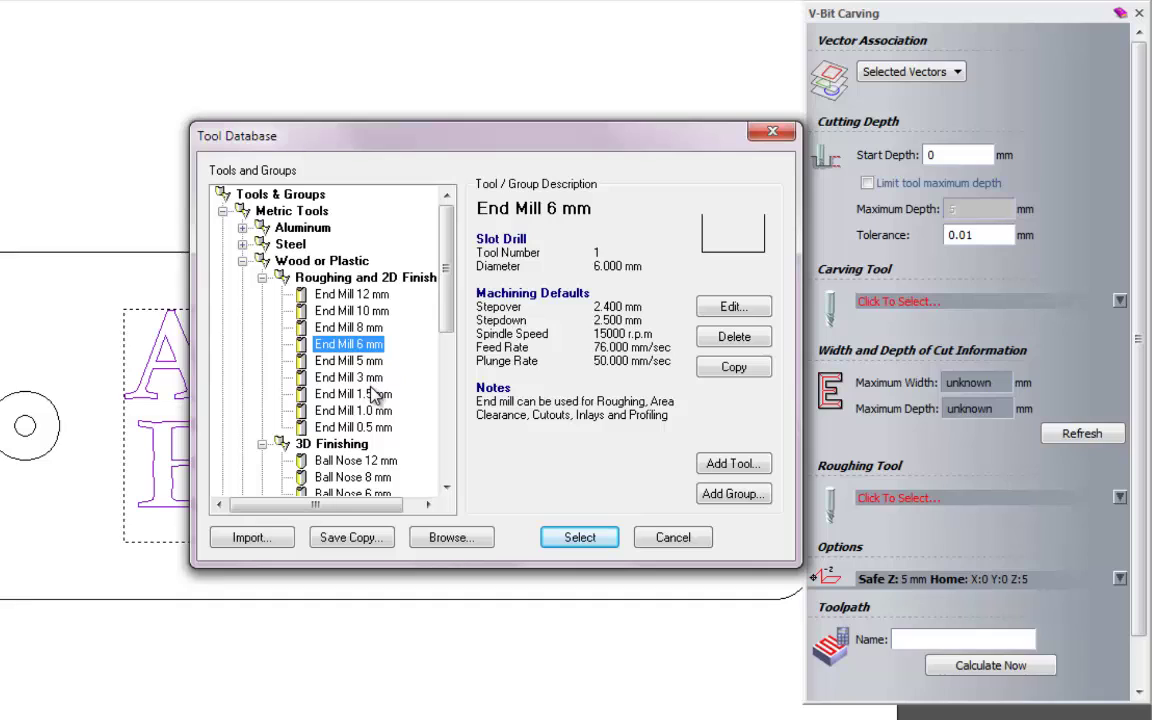
click(372, 380)
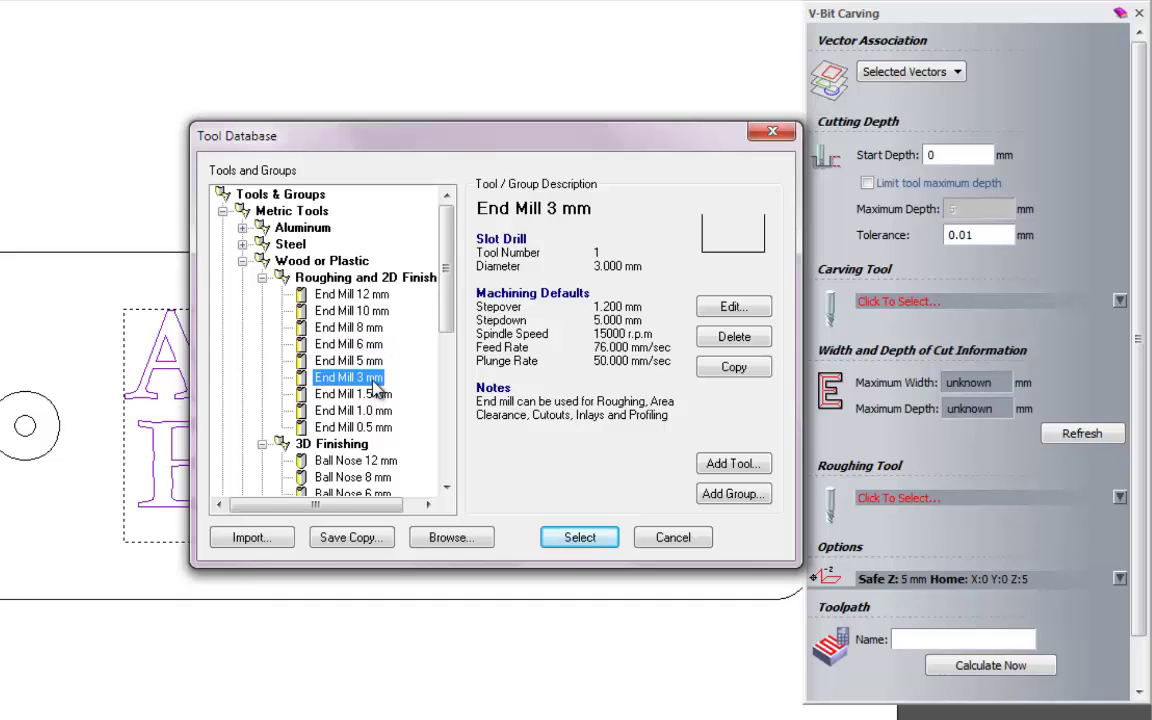
click(738, 307)
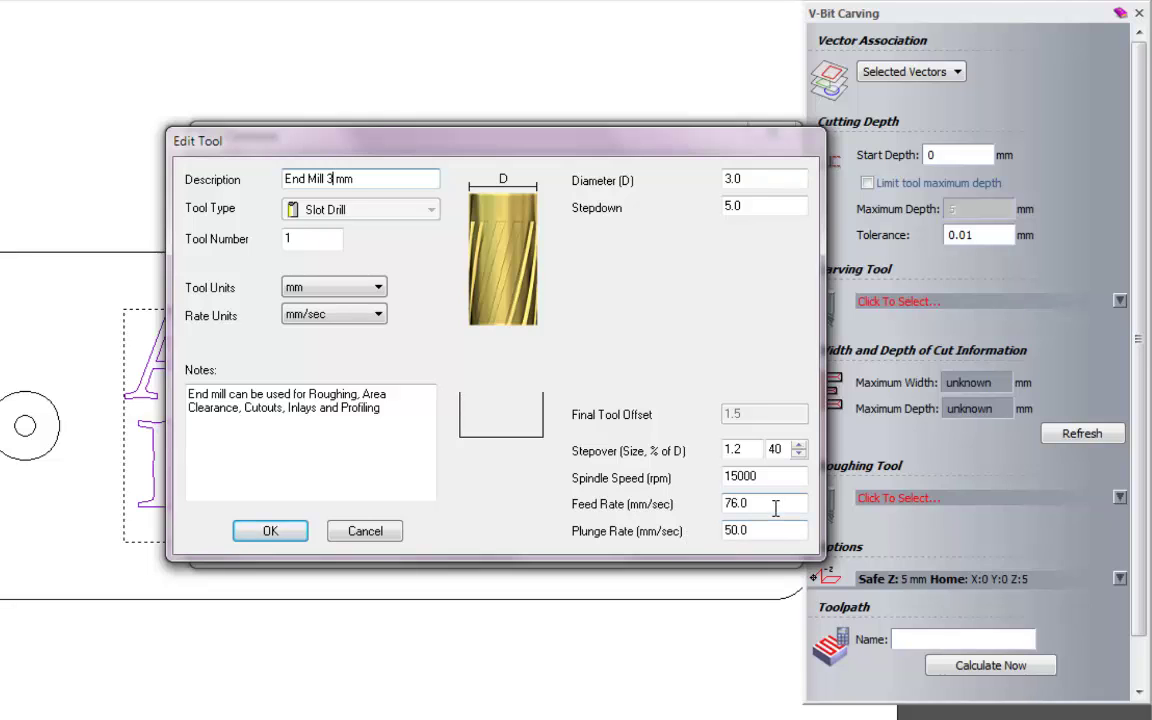
click(380, 535)
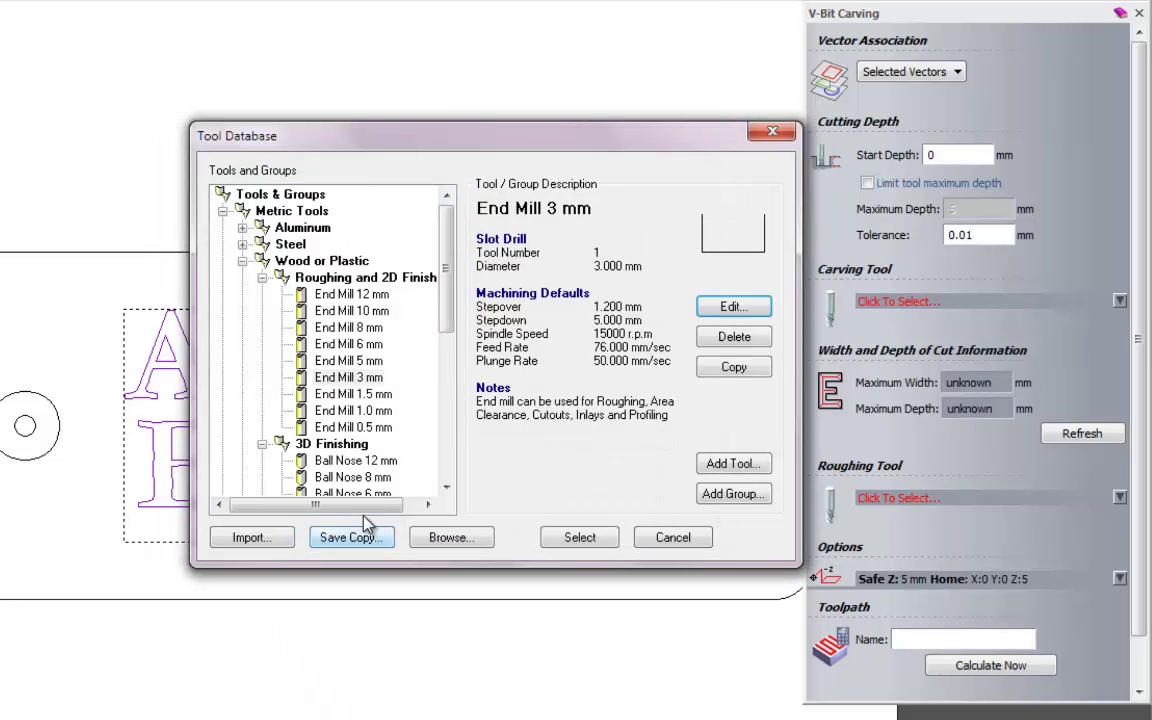
Assign the Small V-Bit 6 mm 90 degree from the V-Carving group as the carving tool.
drag(450, 319, 459, 445)
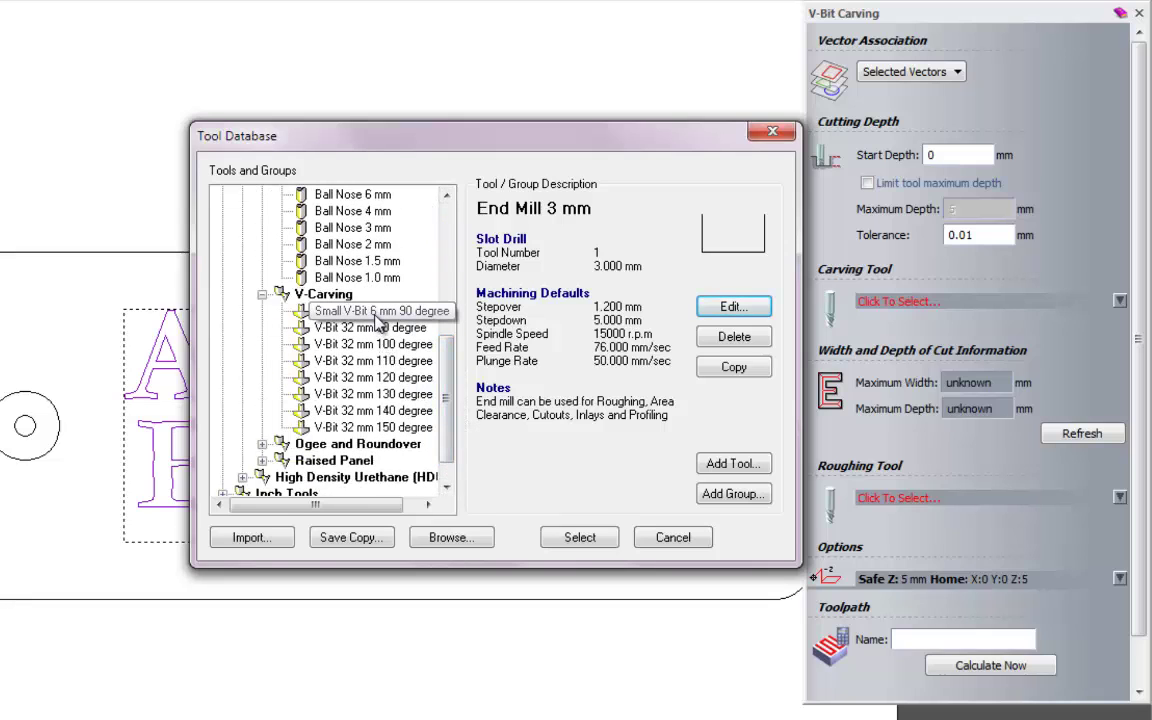
click(352, 313)
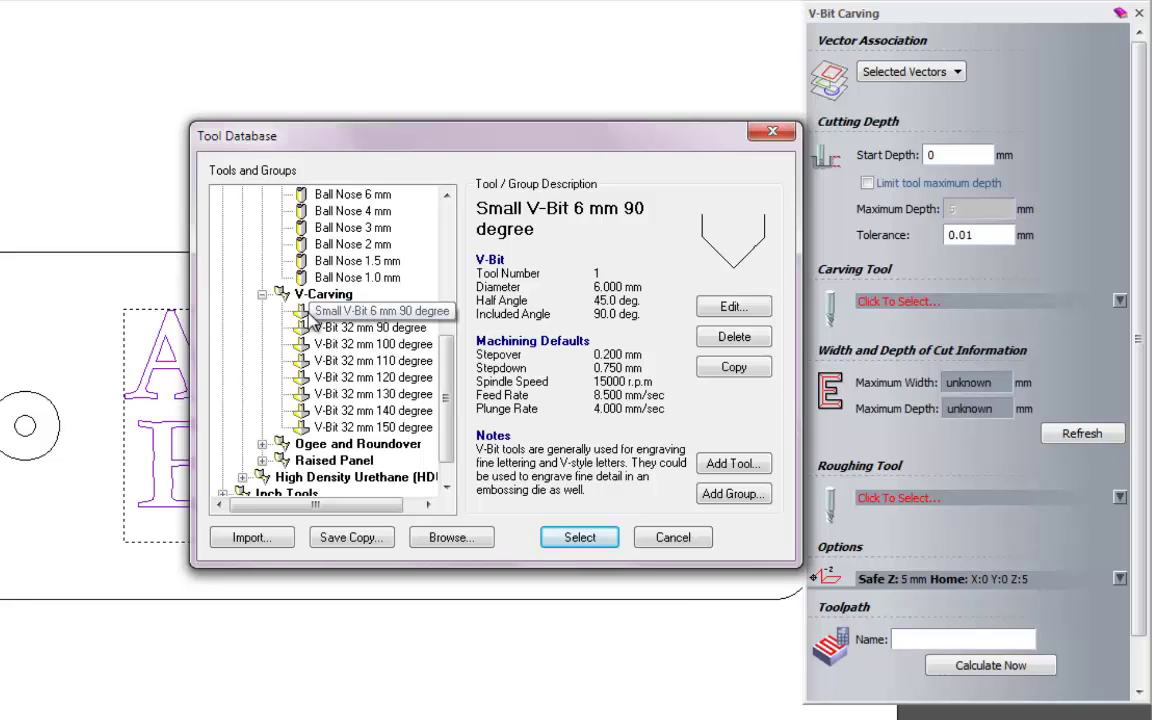
click(580, 538)
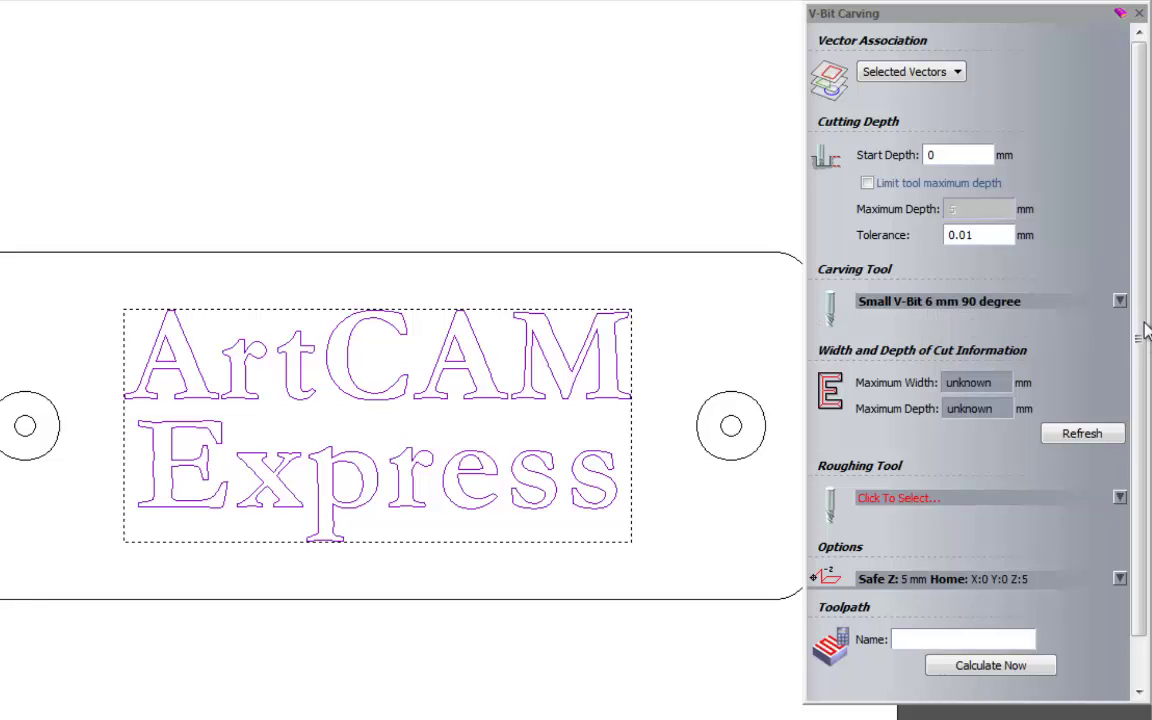
Review the carving tool's stepover, stepdown, feed rate, plunge rate and spindle speed.
drag(1140, 332, 1144, 404)
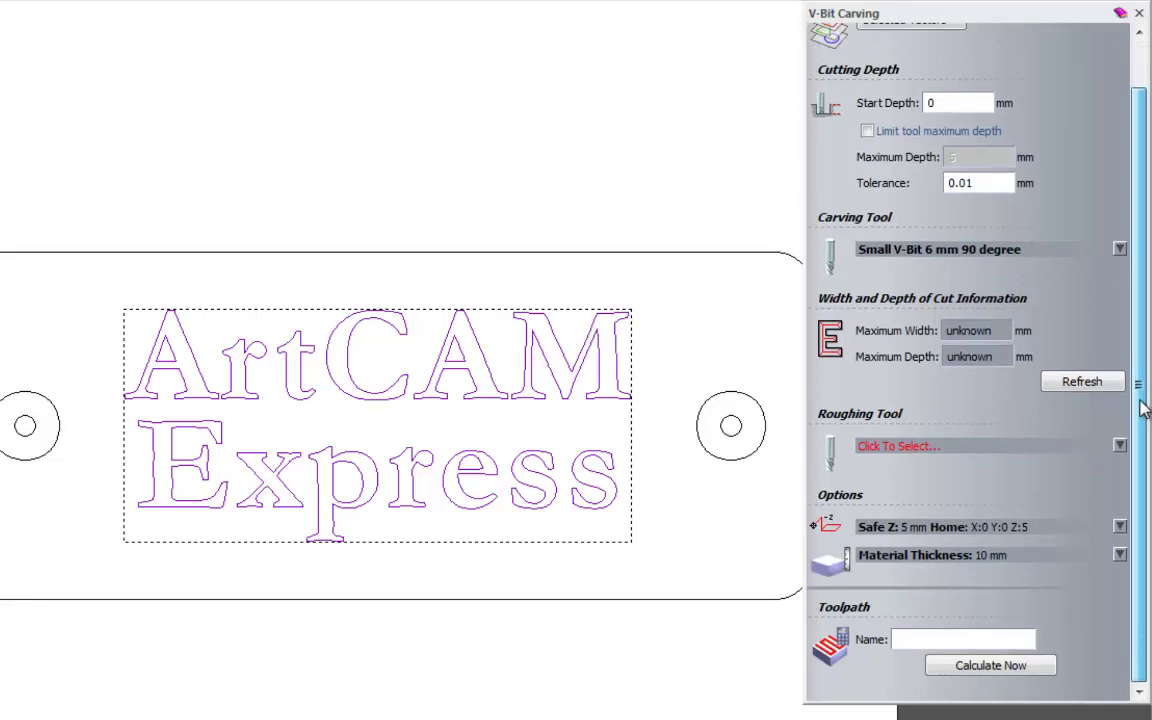
click(1120, 250)
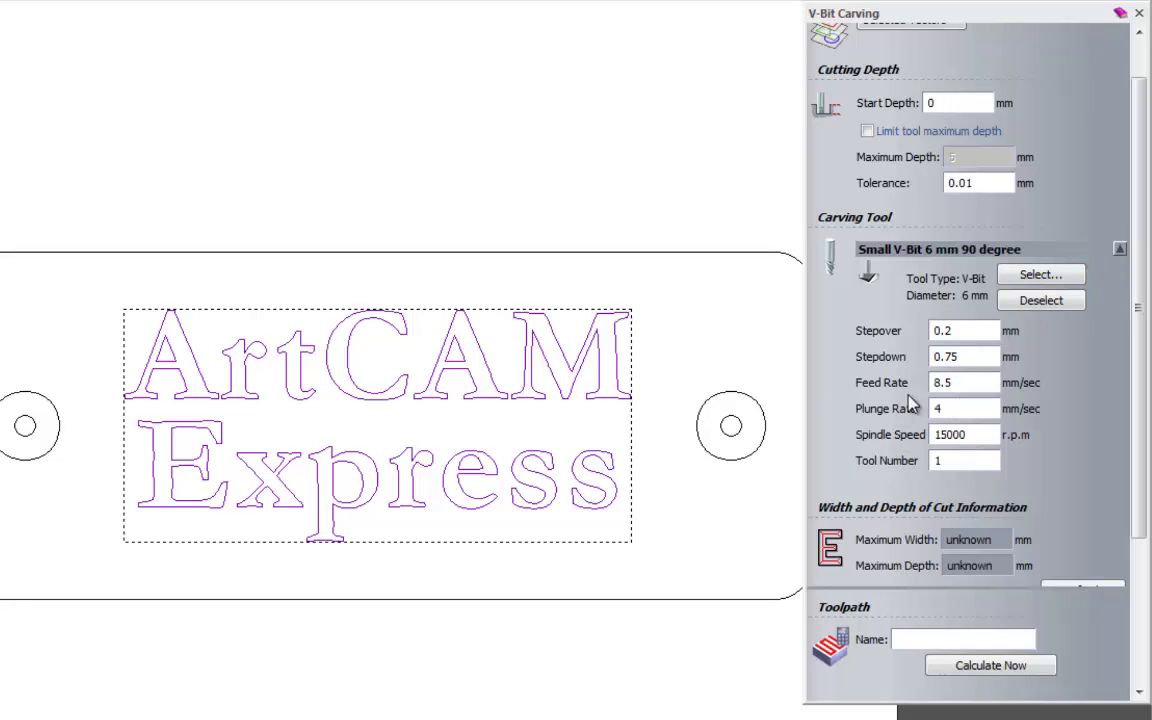
click(1120, 248)
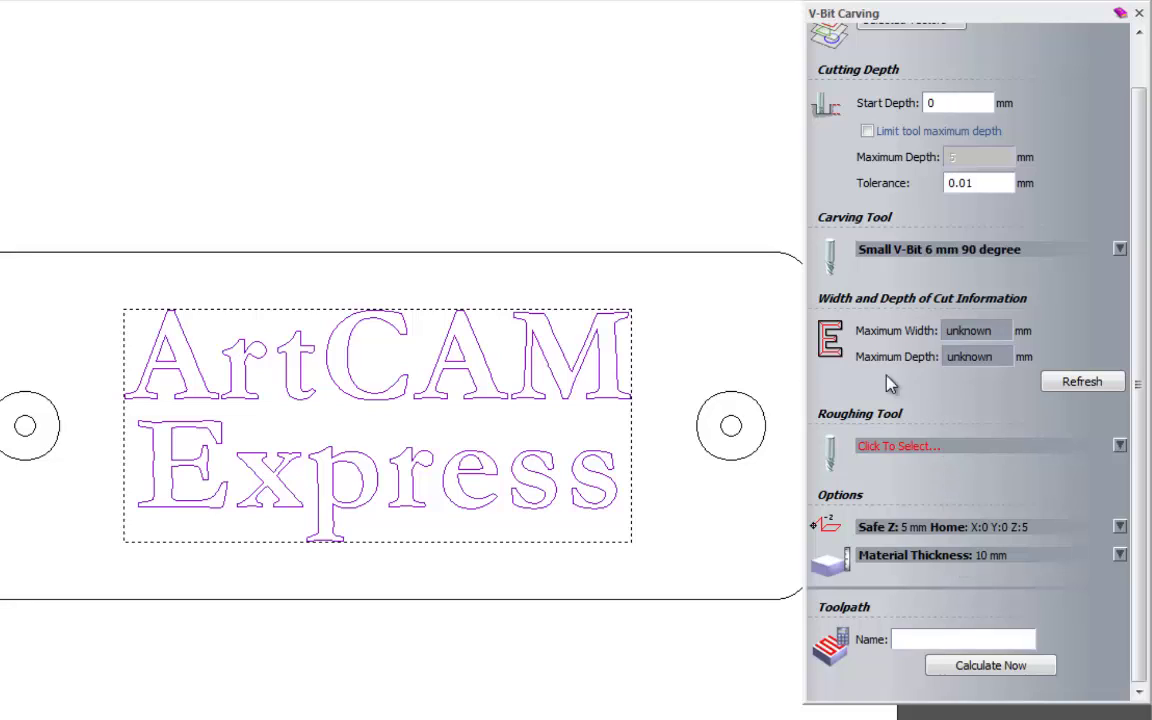
Refresh the maximum cut width and depth information and calculate the V-bit carving toolpath for the text.
click(1088, 382)
click(990, 665)
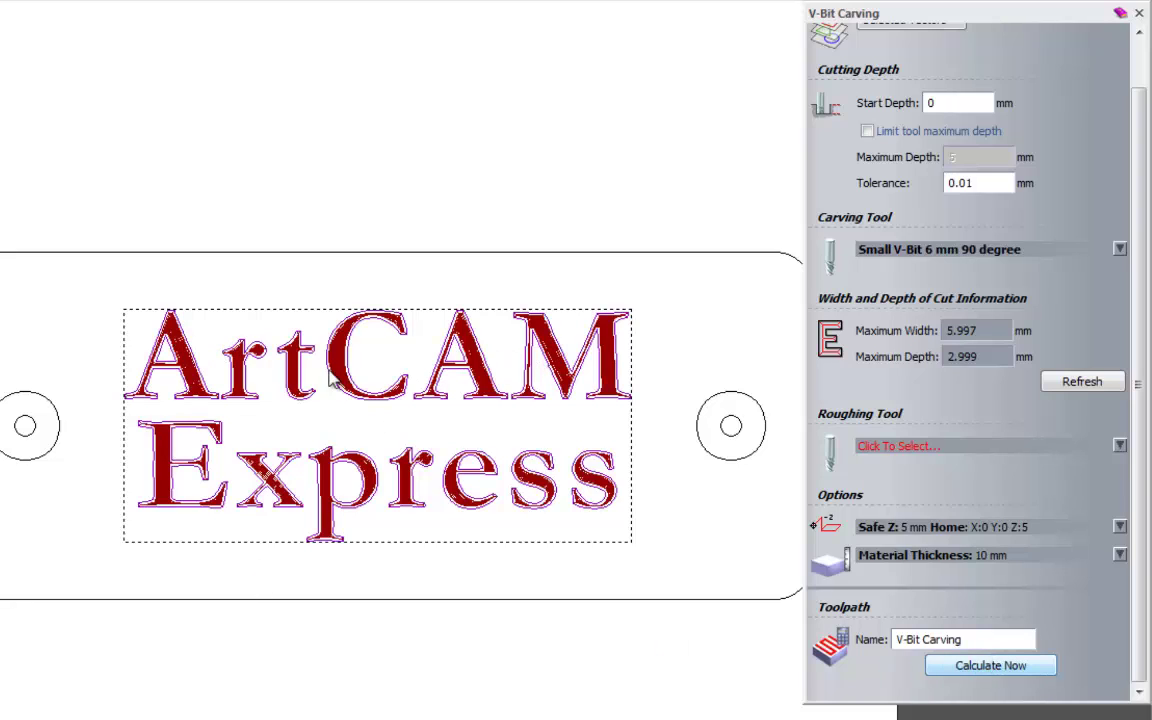
click(1139, 13)
Inspect the carving passes inside the letter M up close, and deselect the text.
scroll(632, 340, up, 5)
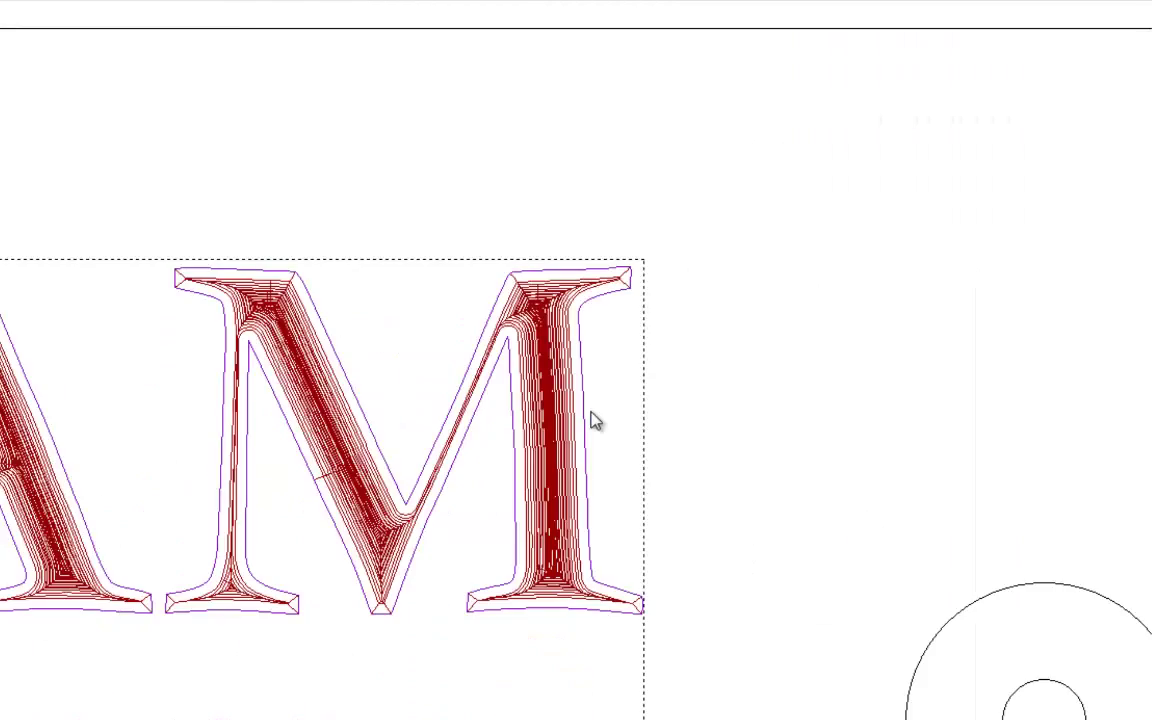
scroll(595, 678, down, 2)
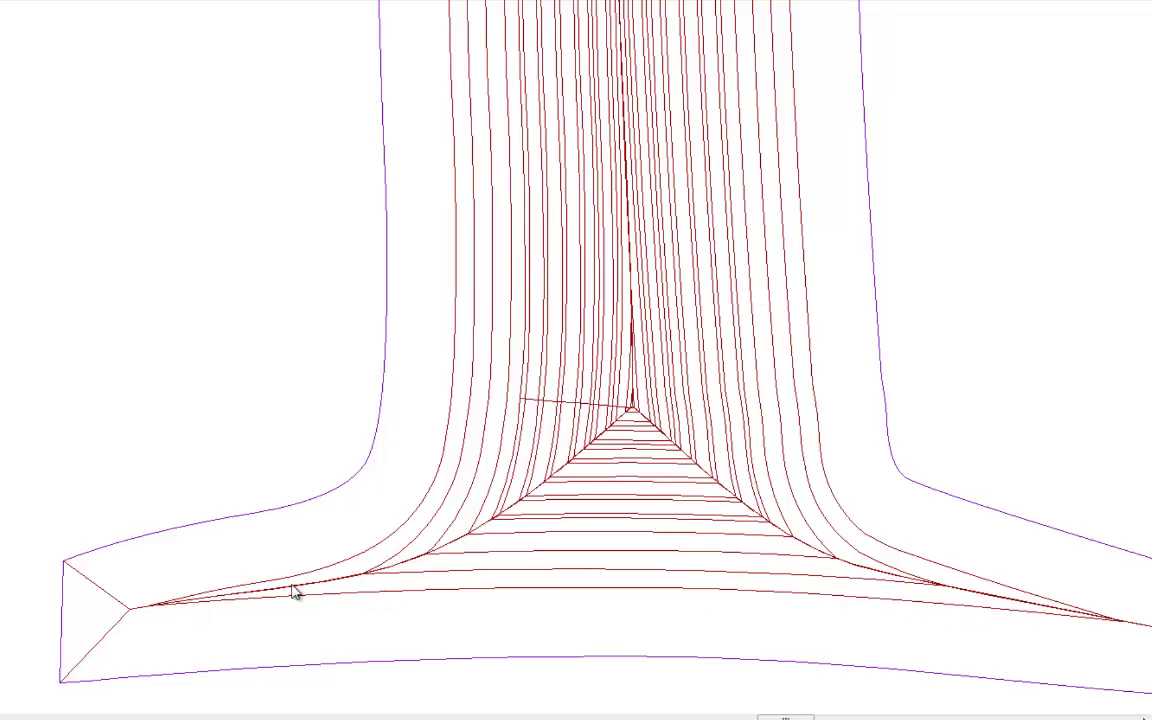
scroll(441, 281, down, 8)
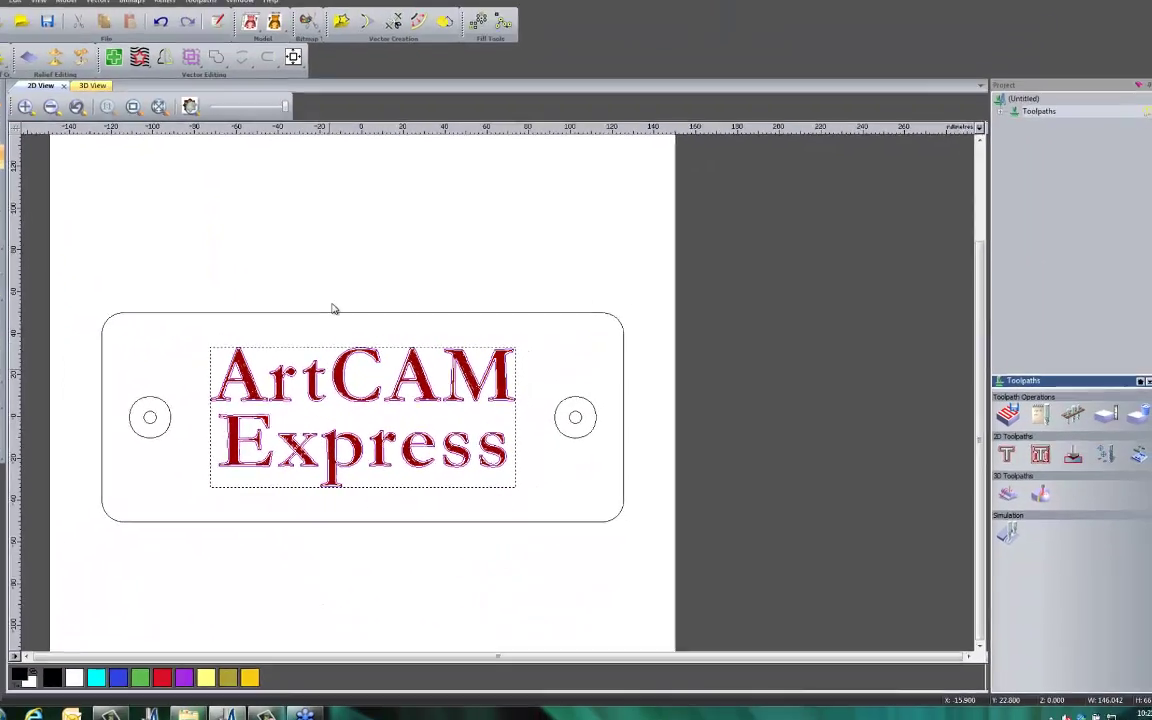
click(296, 228)
middle_drag(314, 573, 431, 580)
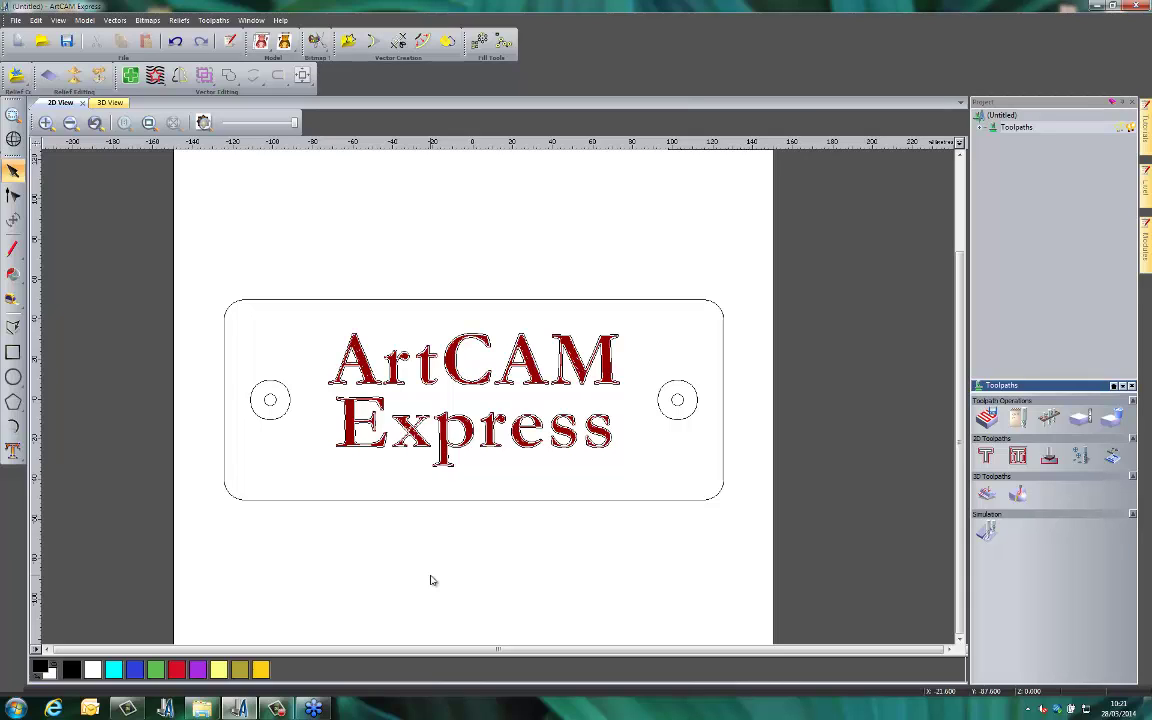
click(269, 388)
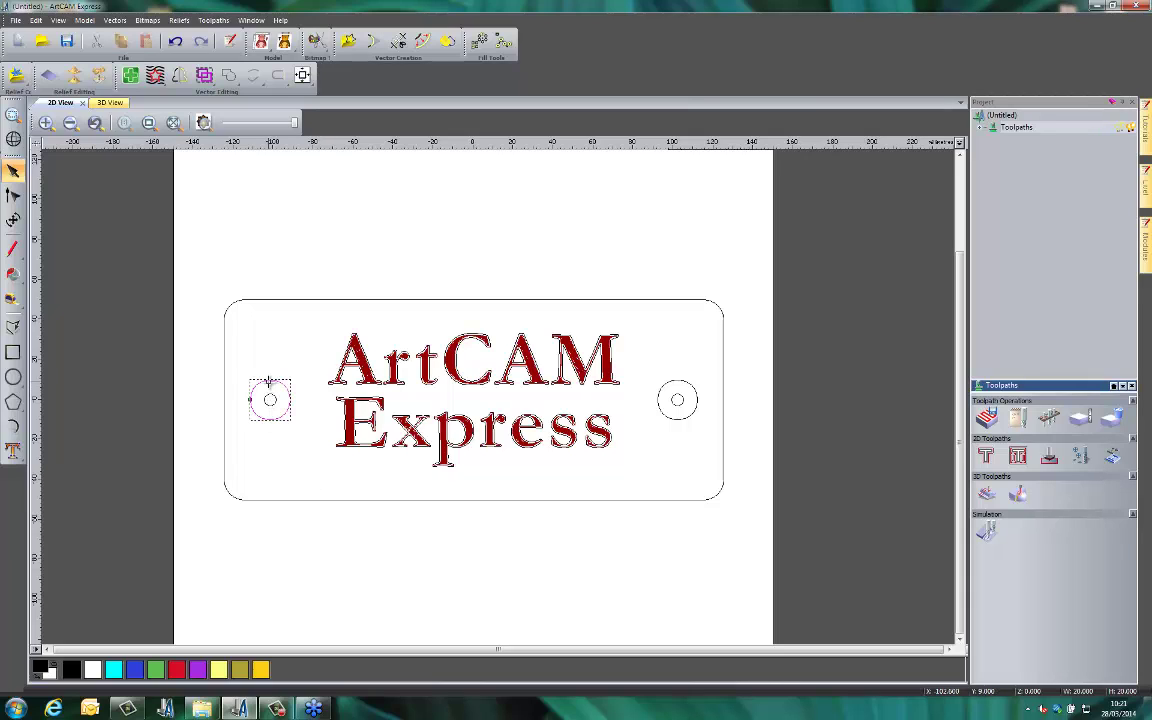
click(676, 392)
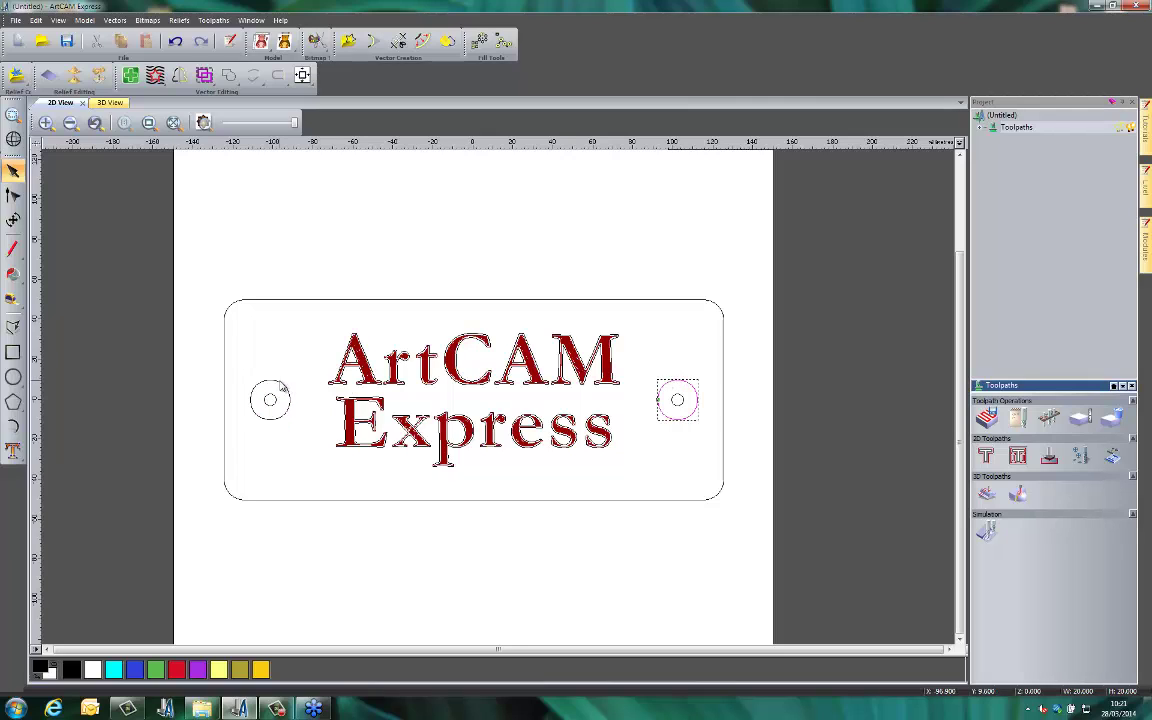
click(284, 388)
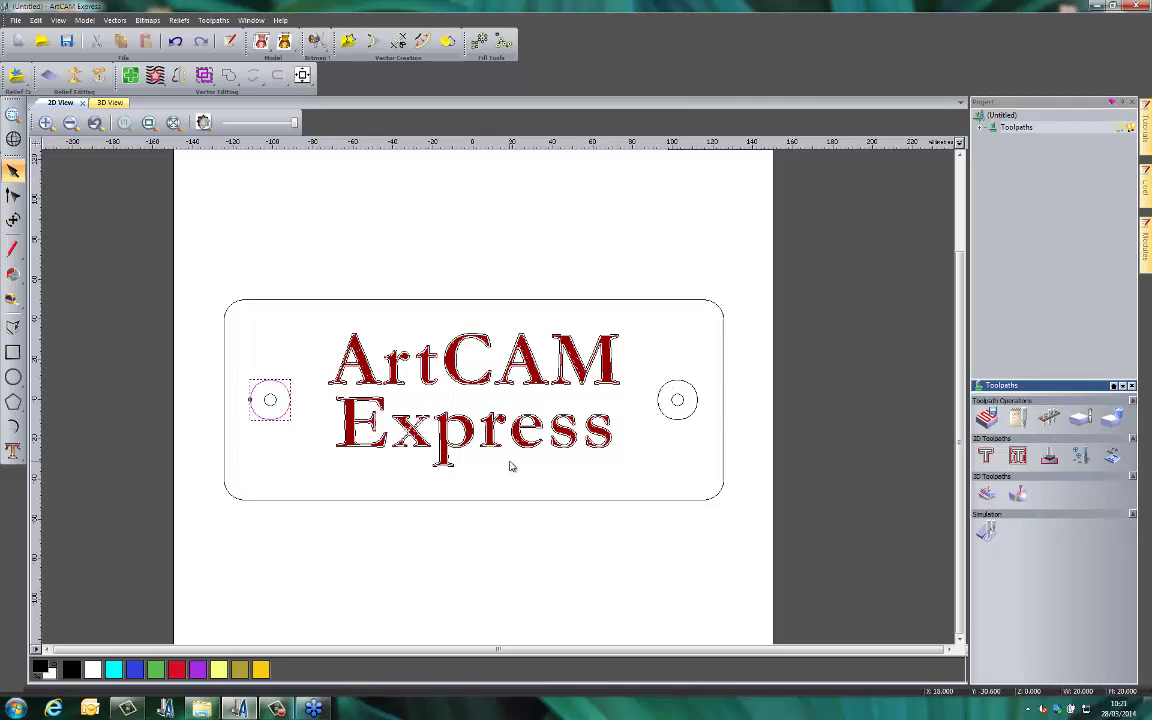
click(270, 432)
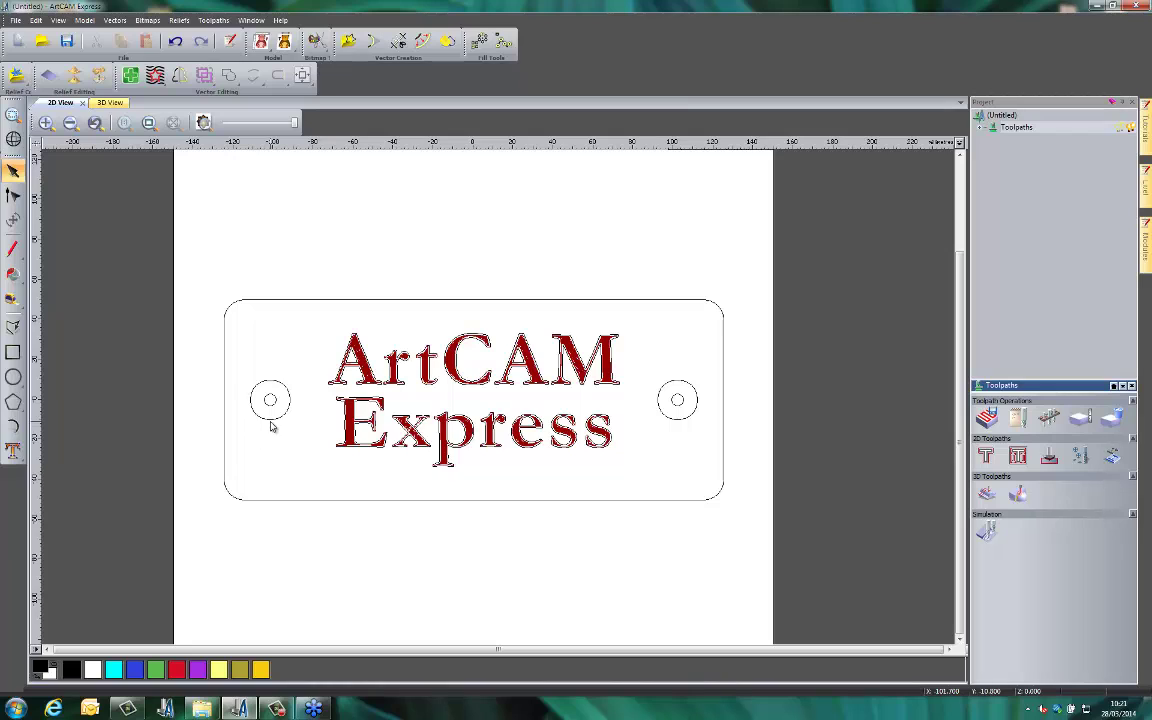
click(270, 420)
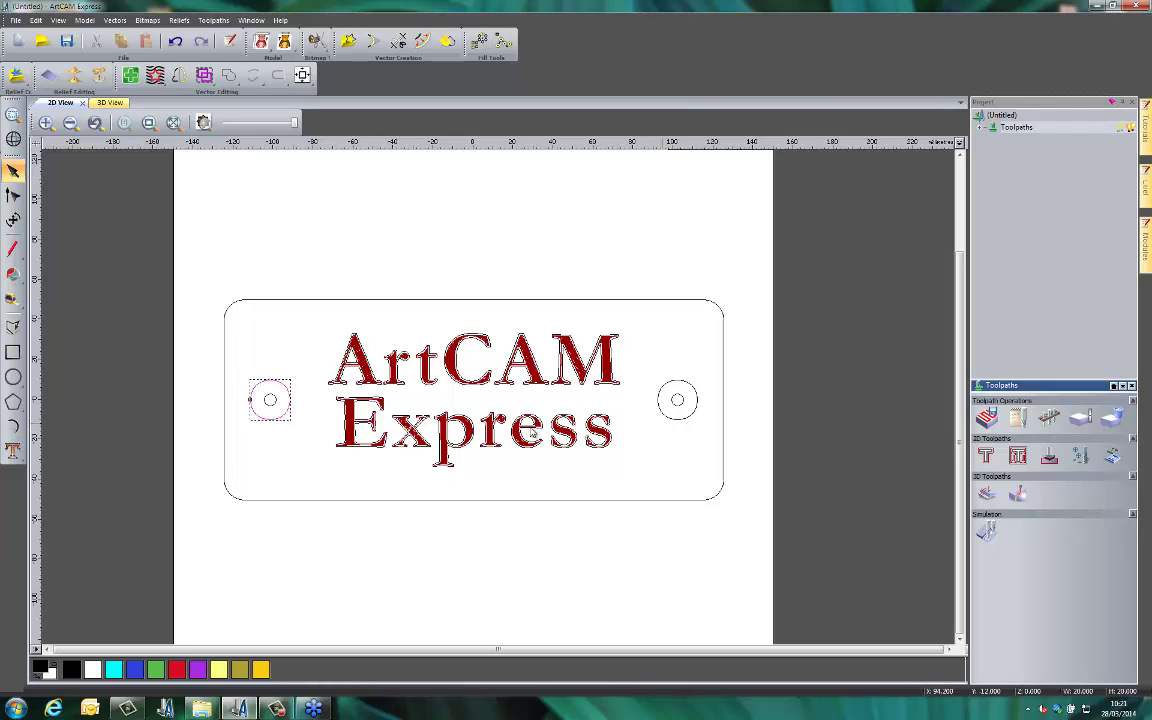
click(661, 414)
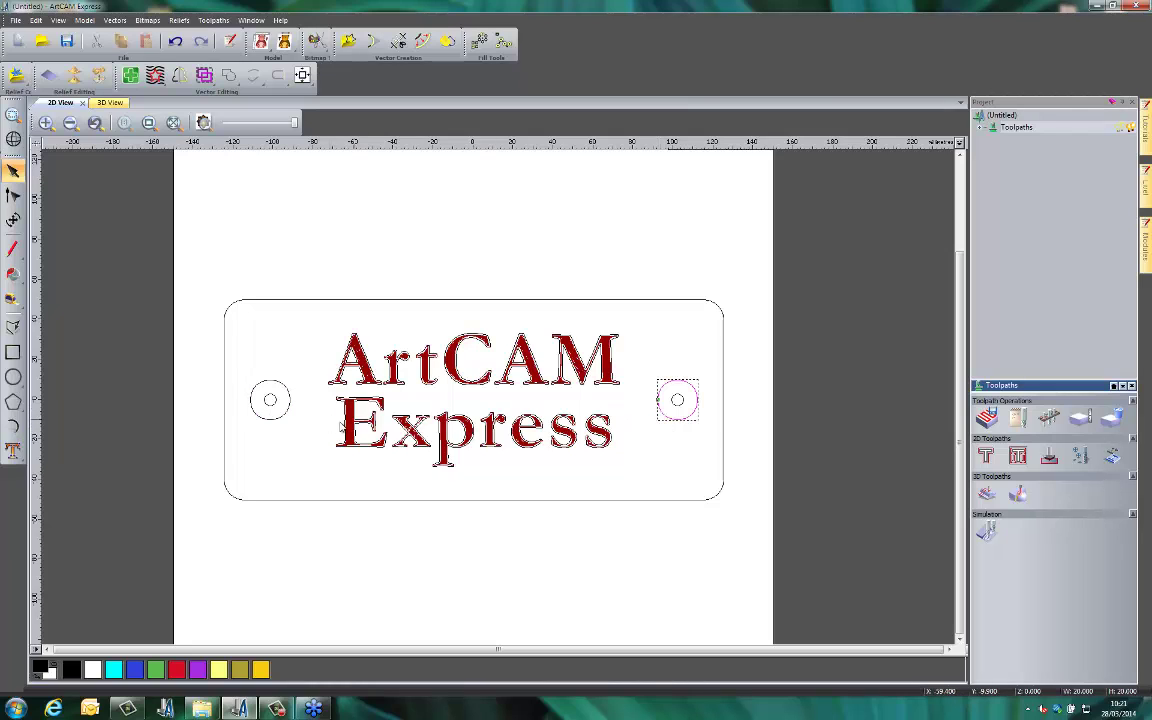
Group the two 10 mm radius outer circles on both sides of the text and leave them deselected.
click(278, 420)
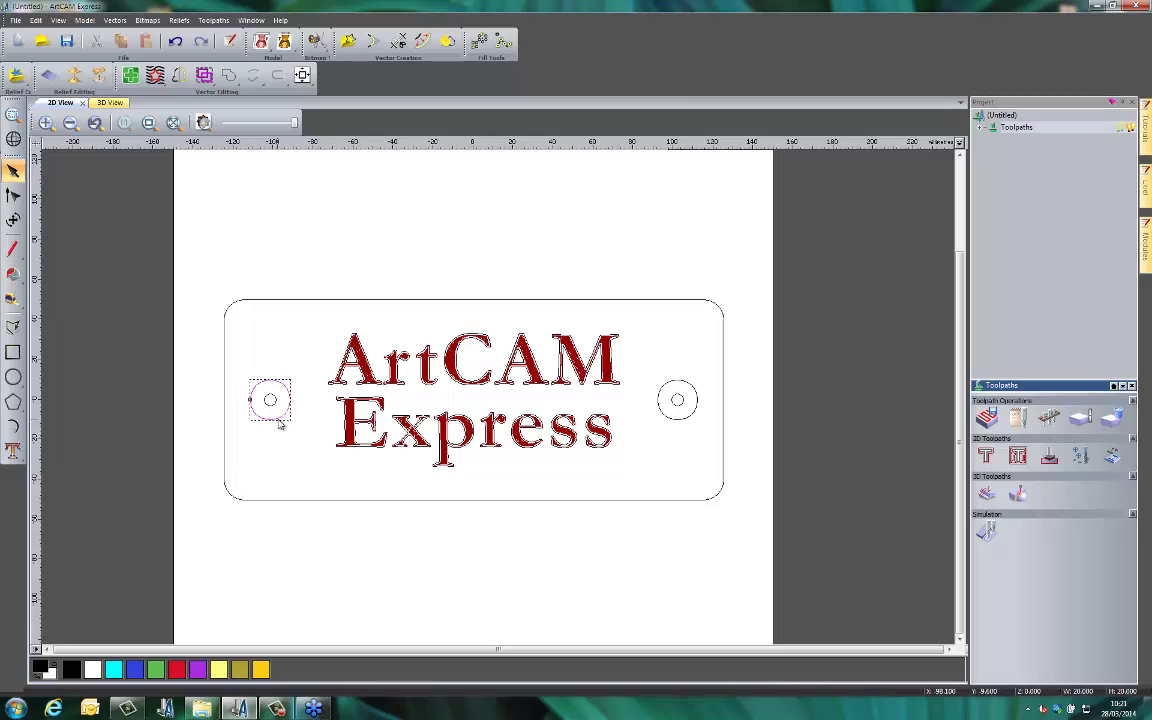
shift+click(671, 418)
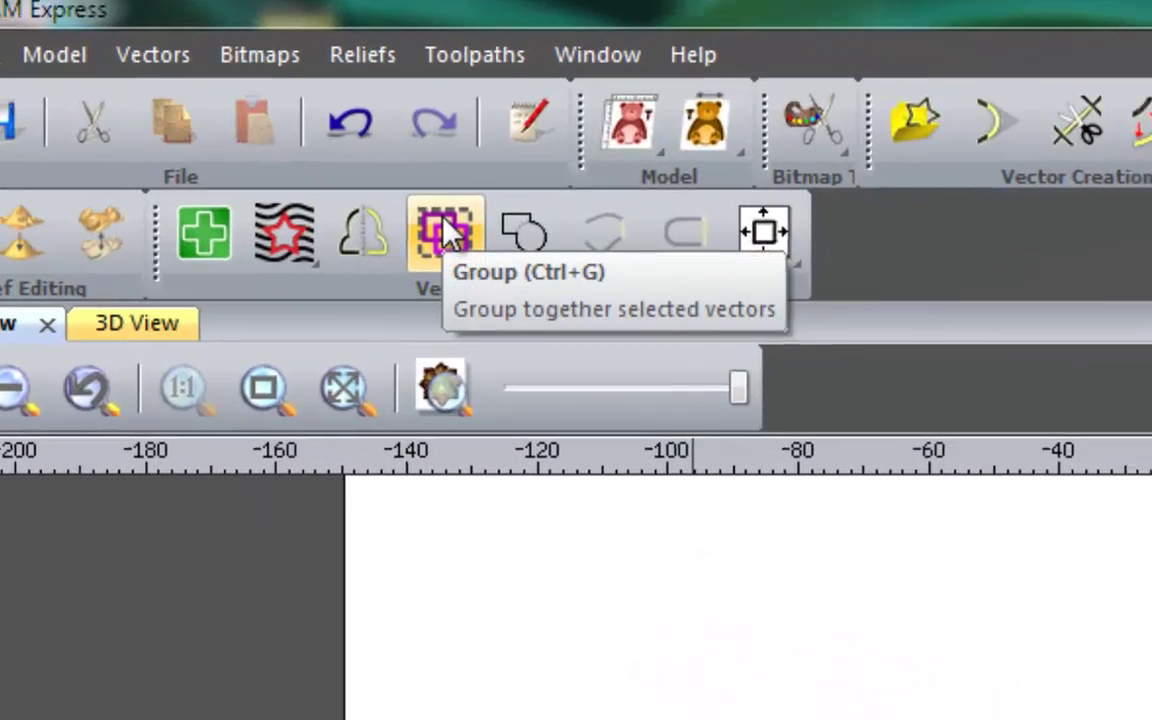
click(462, 252)
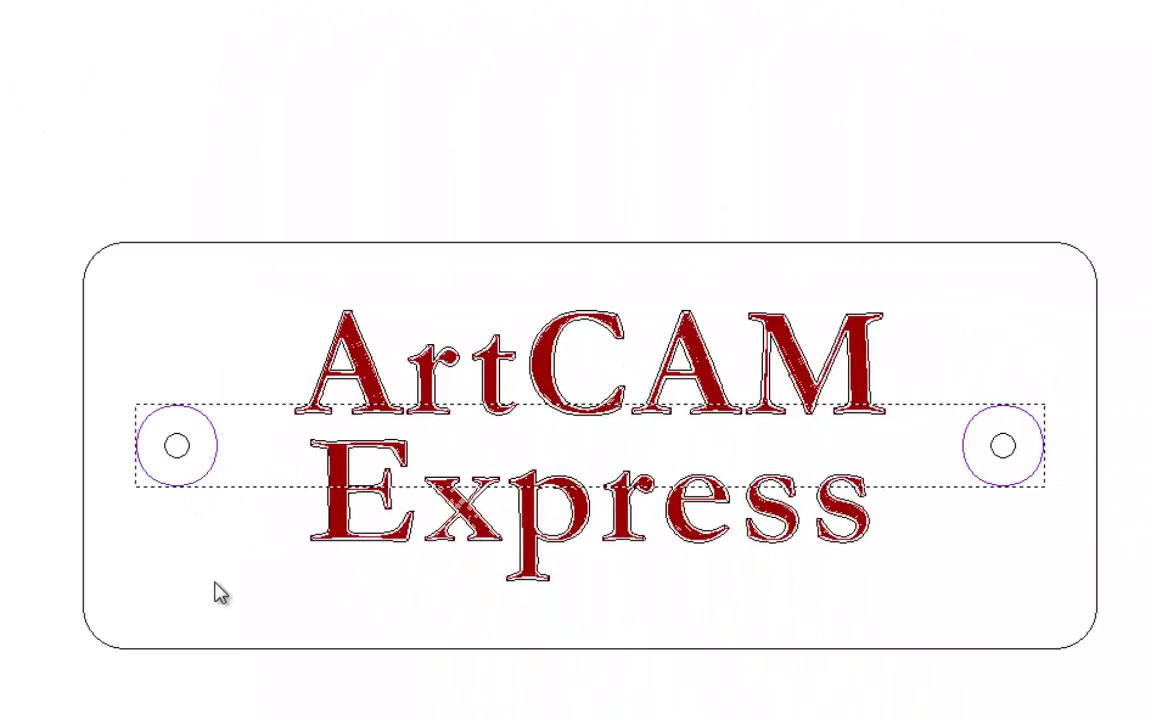
click(212, 526)
click(203, 476)
click(156, 545)
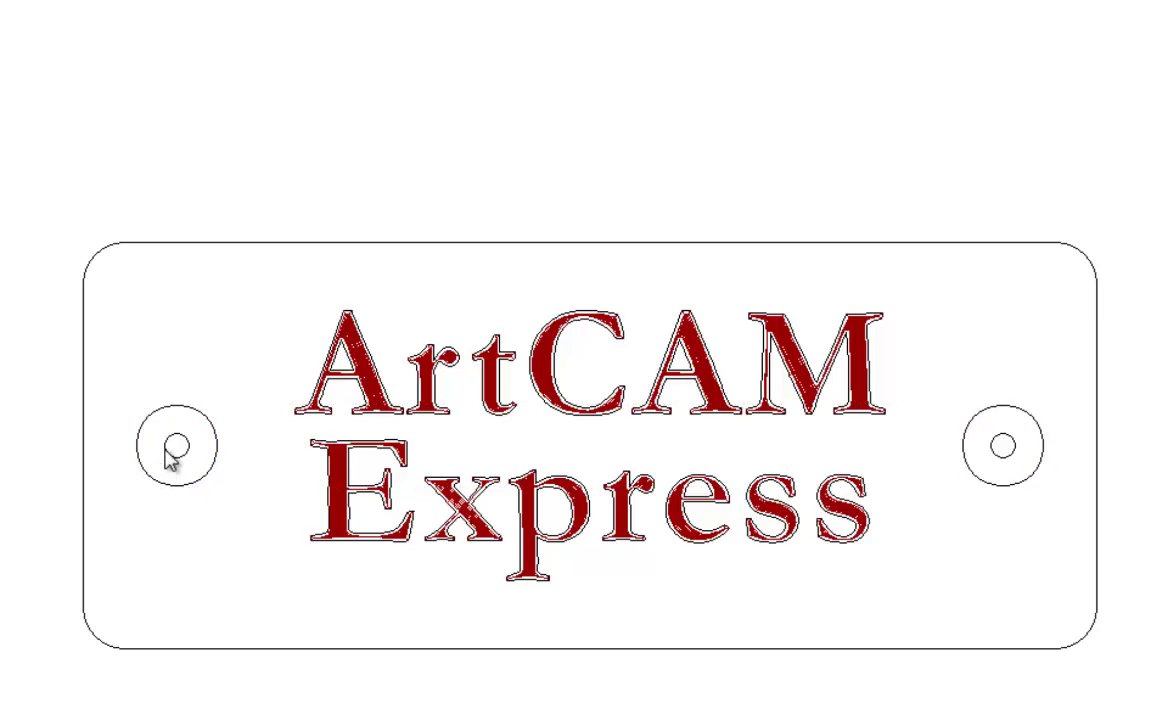
Group the two 3 mm radius inner circles on both sides of the text and clear the selection.
click(172, 453)
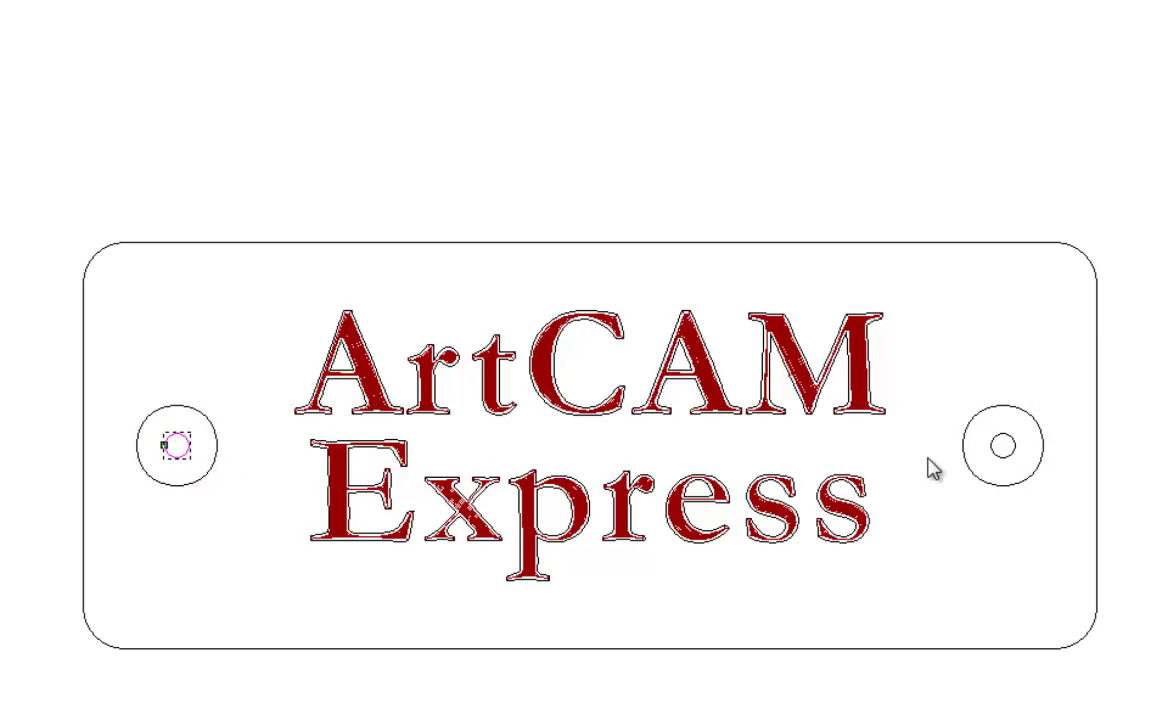
shift+click(1001, 449)
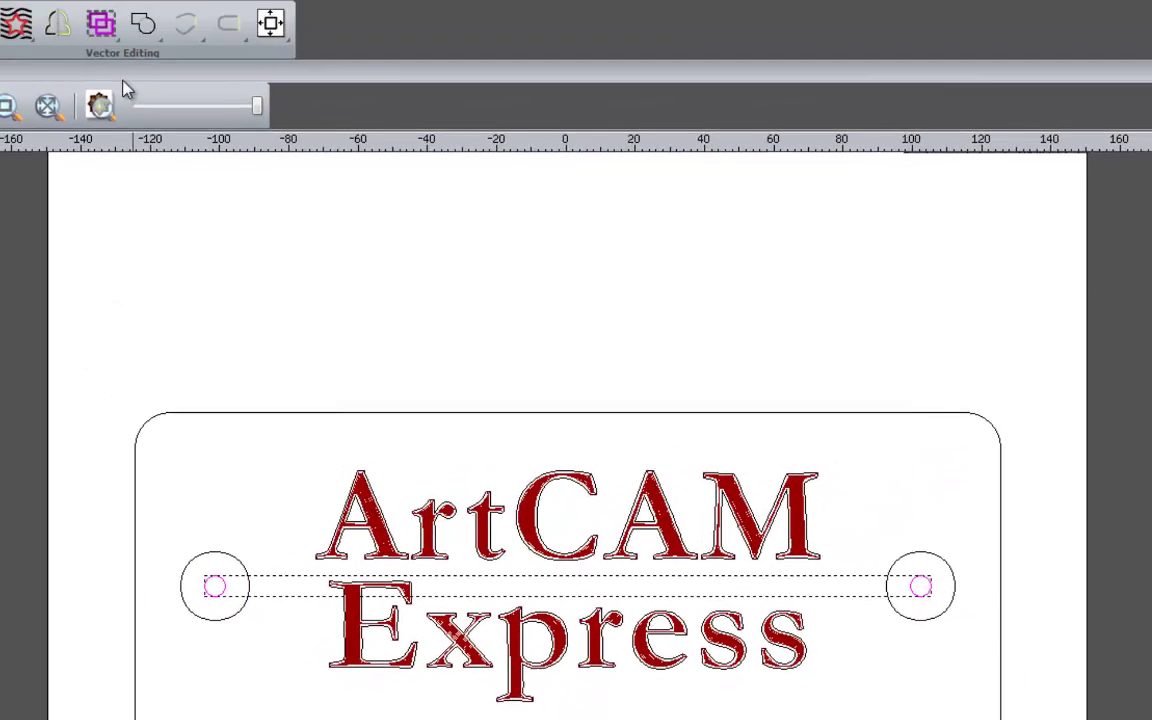
click(203, 642)
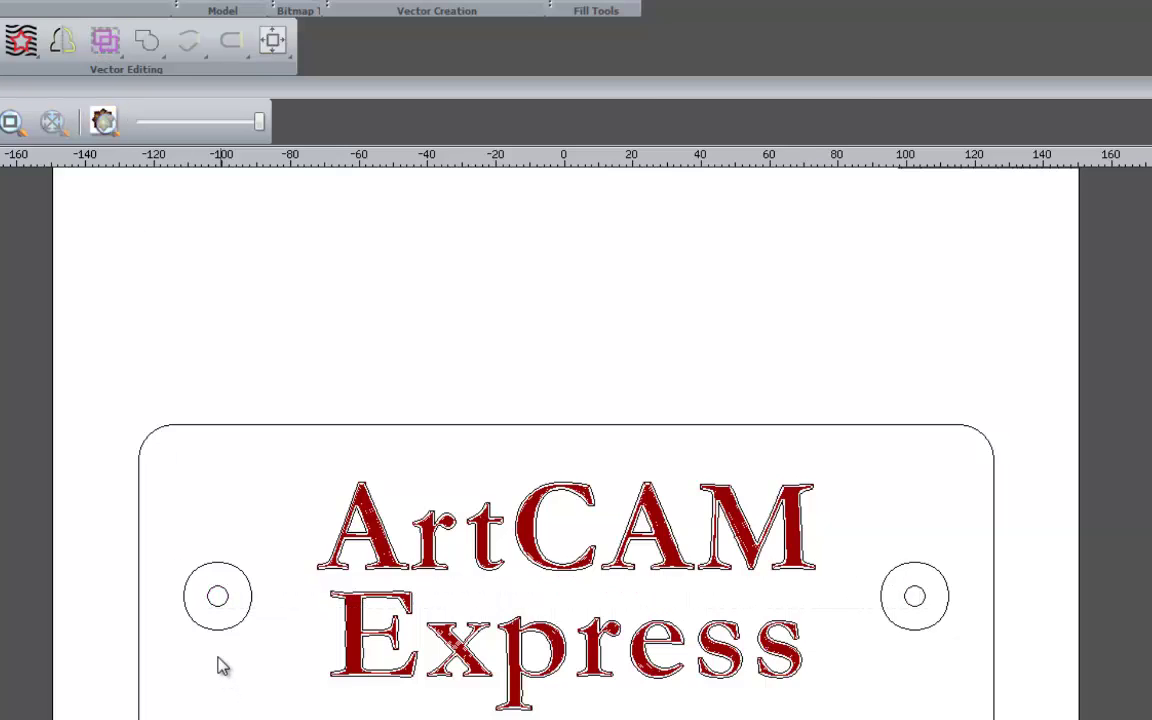
Check the grouping by selecting the inner circle pair and the outer circle pair in turn, and clear the selection.
click(220, 598)
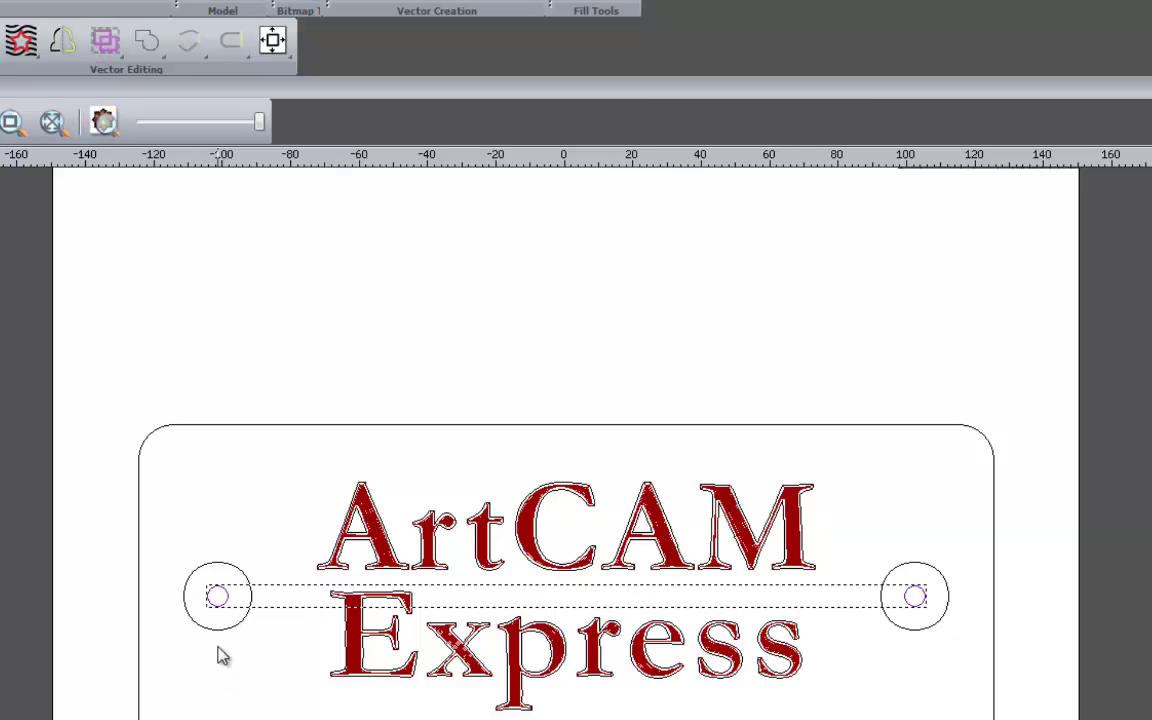
click(219, 630)
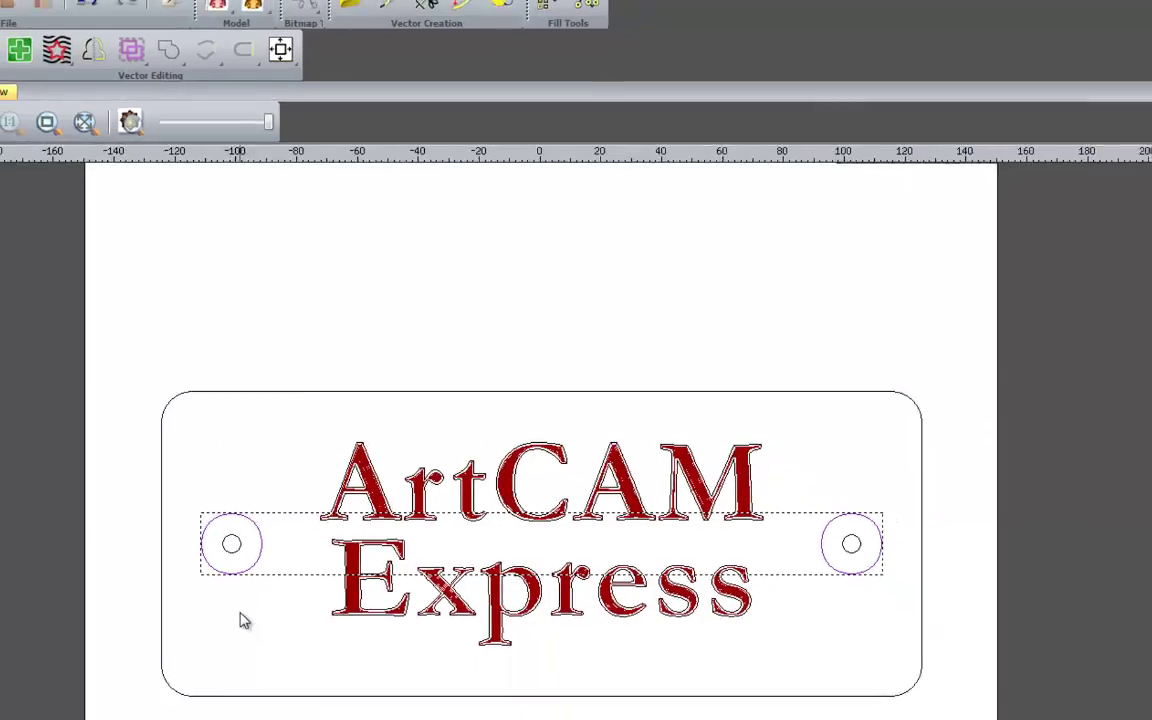
click(230, 683)
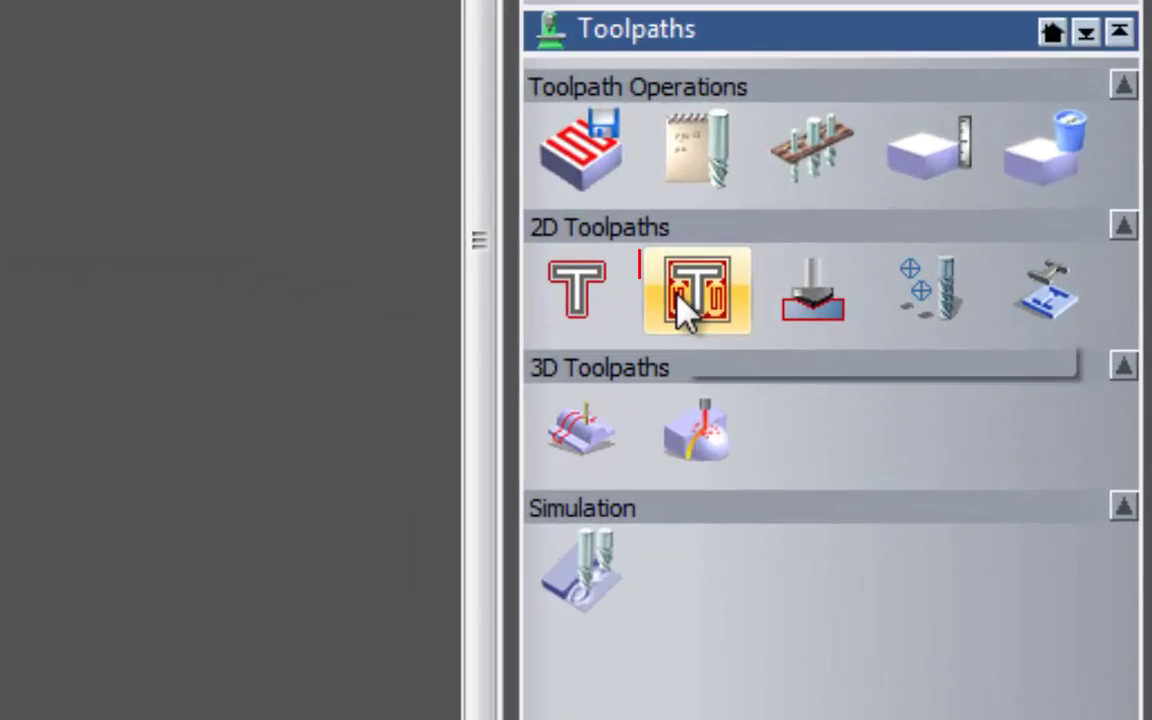
Start a 2D area clearance toolpath on the grouped outer circles with a finish depth of 2.5 mm.
click(683, 310)
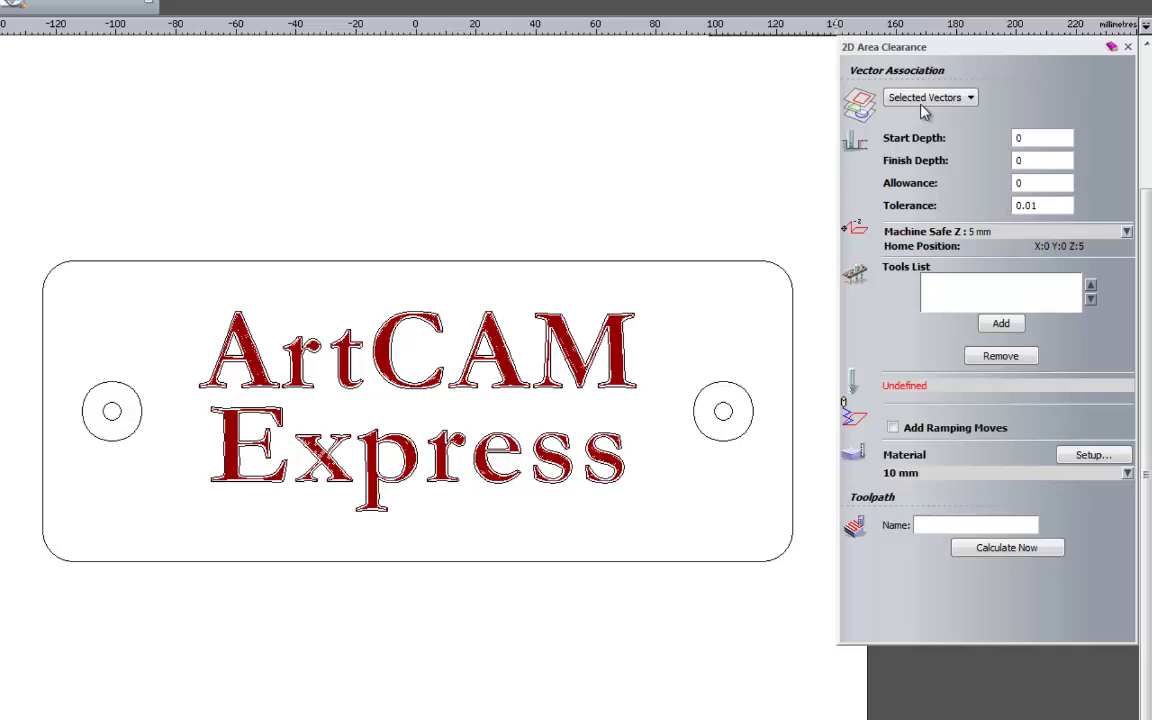
click(748, 395)
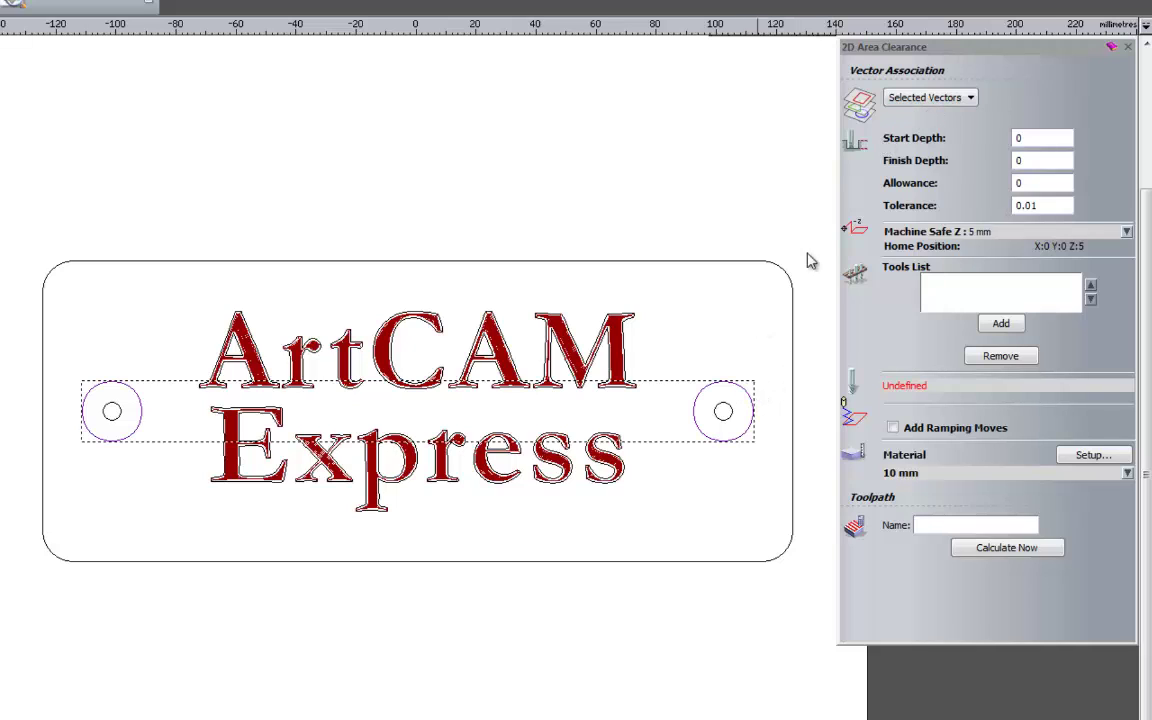
double_click(1044, 160)
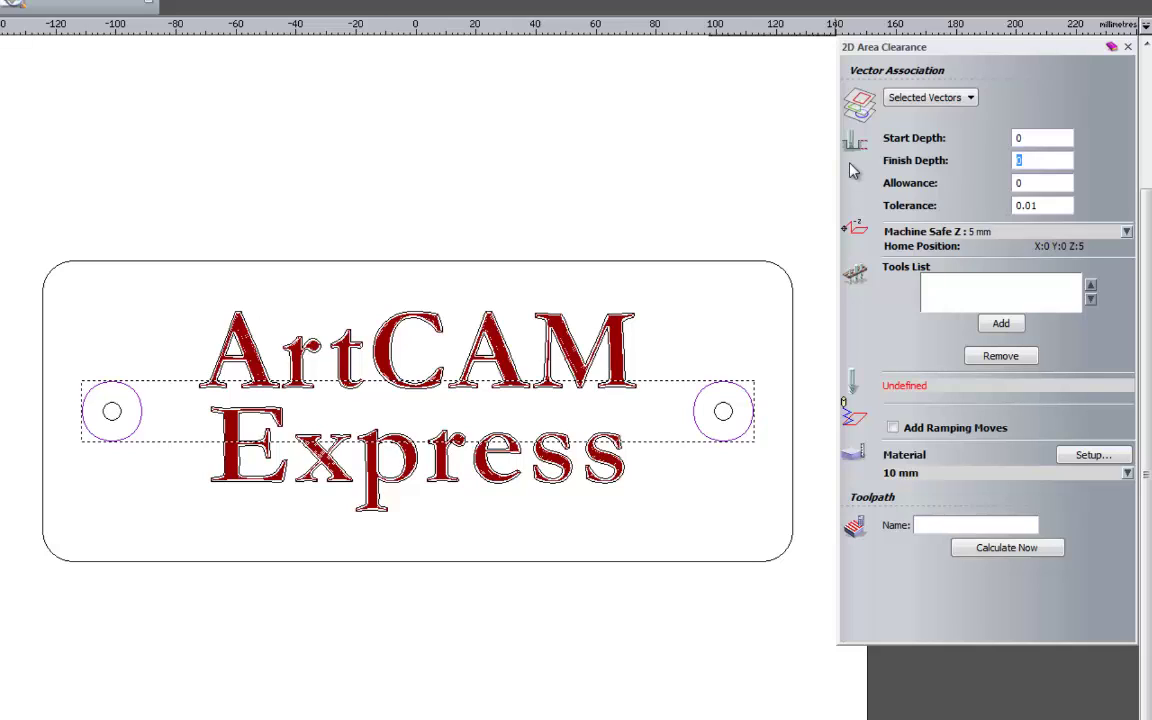
text(2.5)
Add the End Mill 6 mm from the wood or plastic roughing tools to the area clearance tools list.
click(1001, 325)
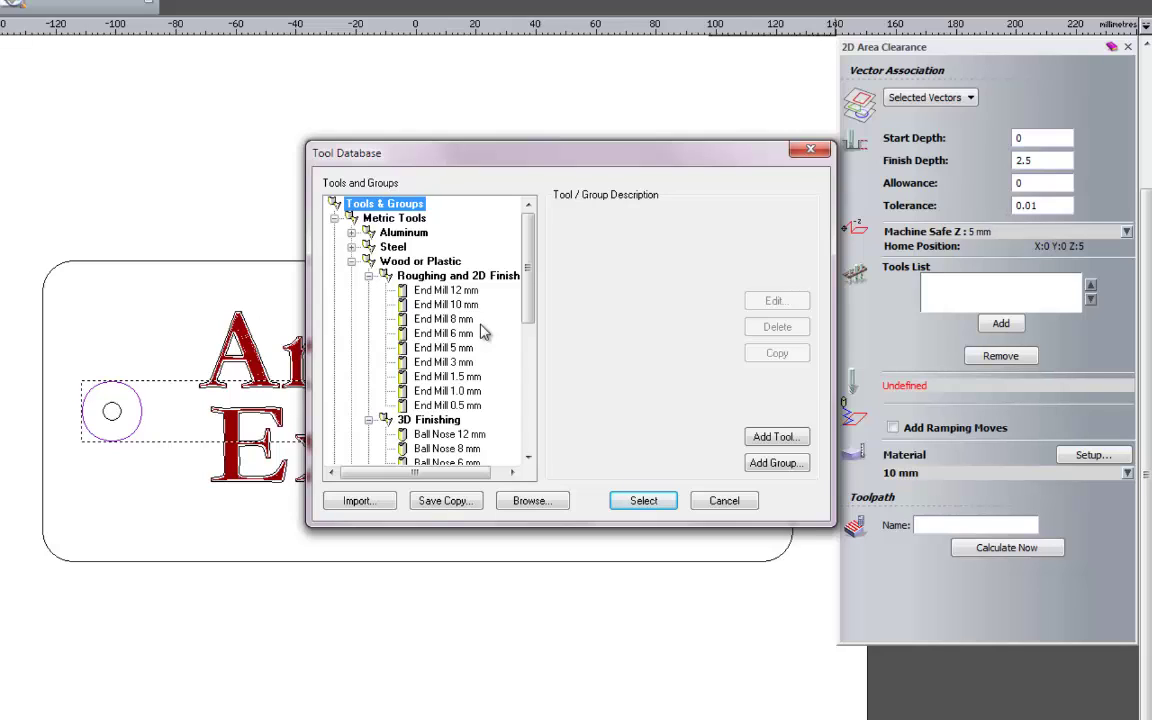
click(462, 334)
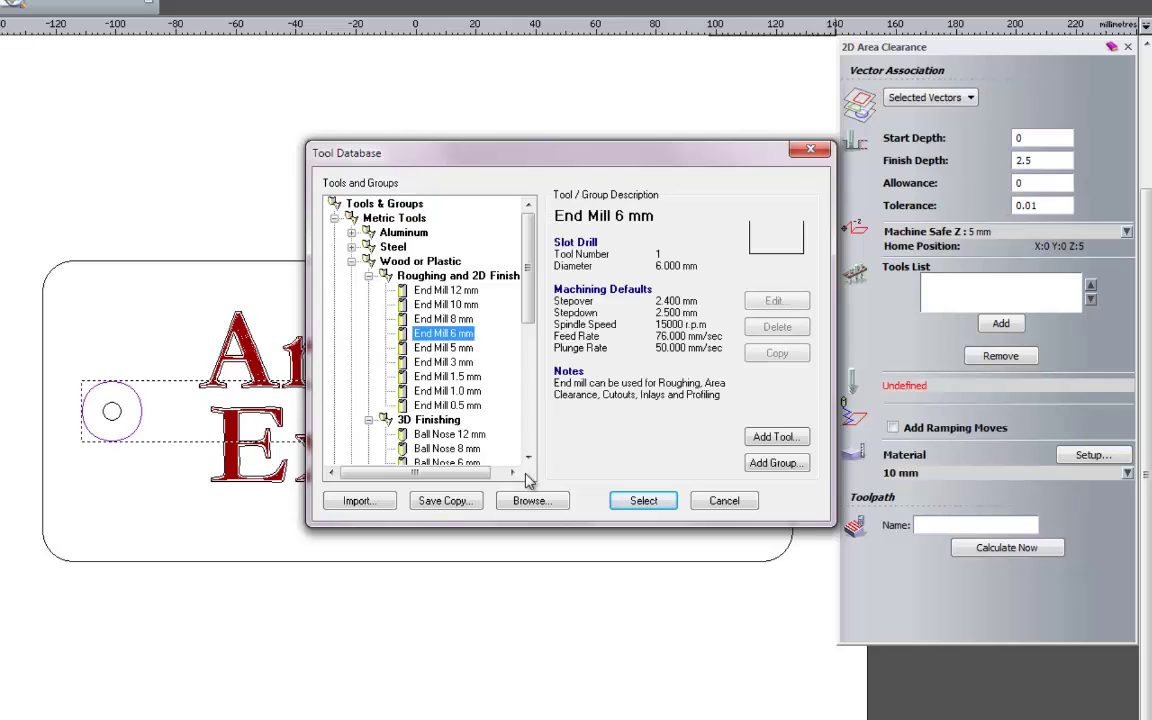
click(644, 502)
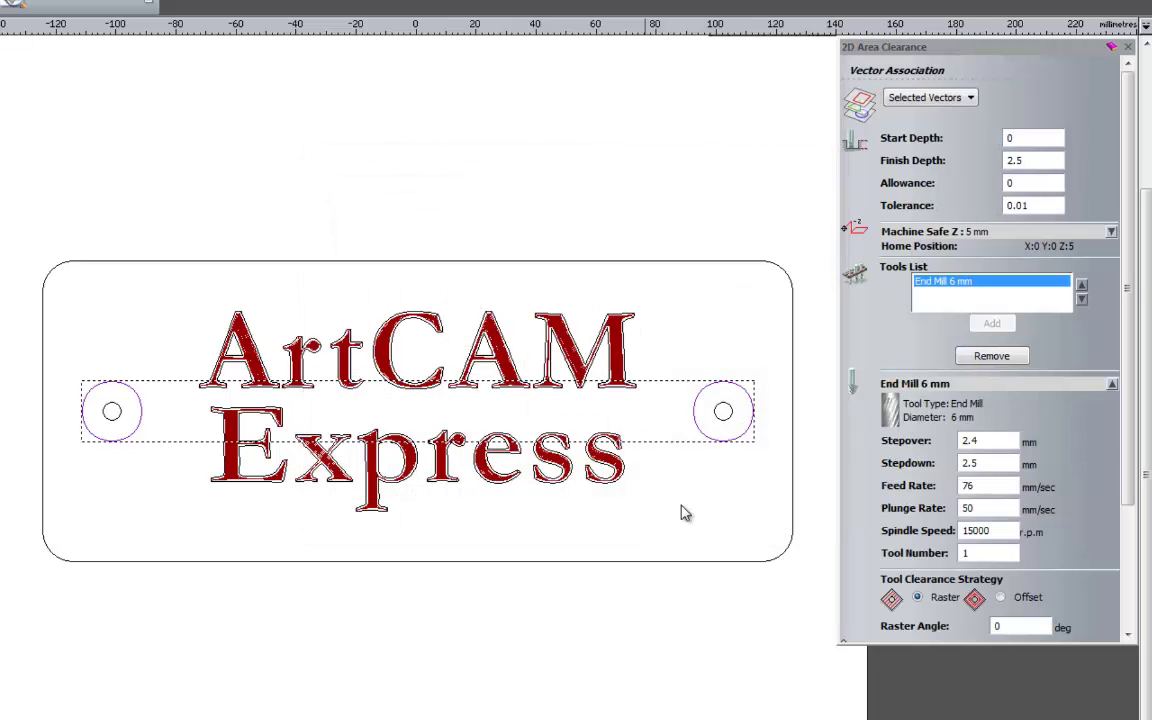
Set the stepdown of the 6 mm end mill to 1 mm for the area clearance.
drag(1134, 419, 1128, 582)
click(1112, 237)
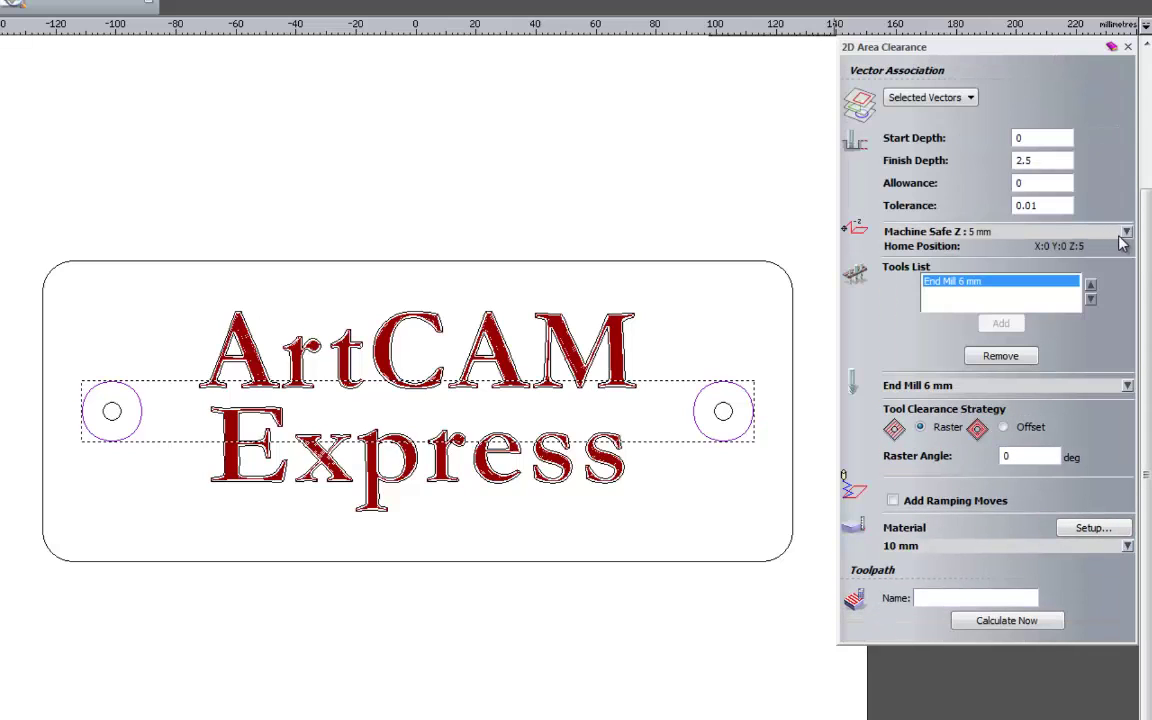
click(1127, 386)
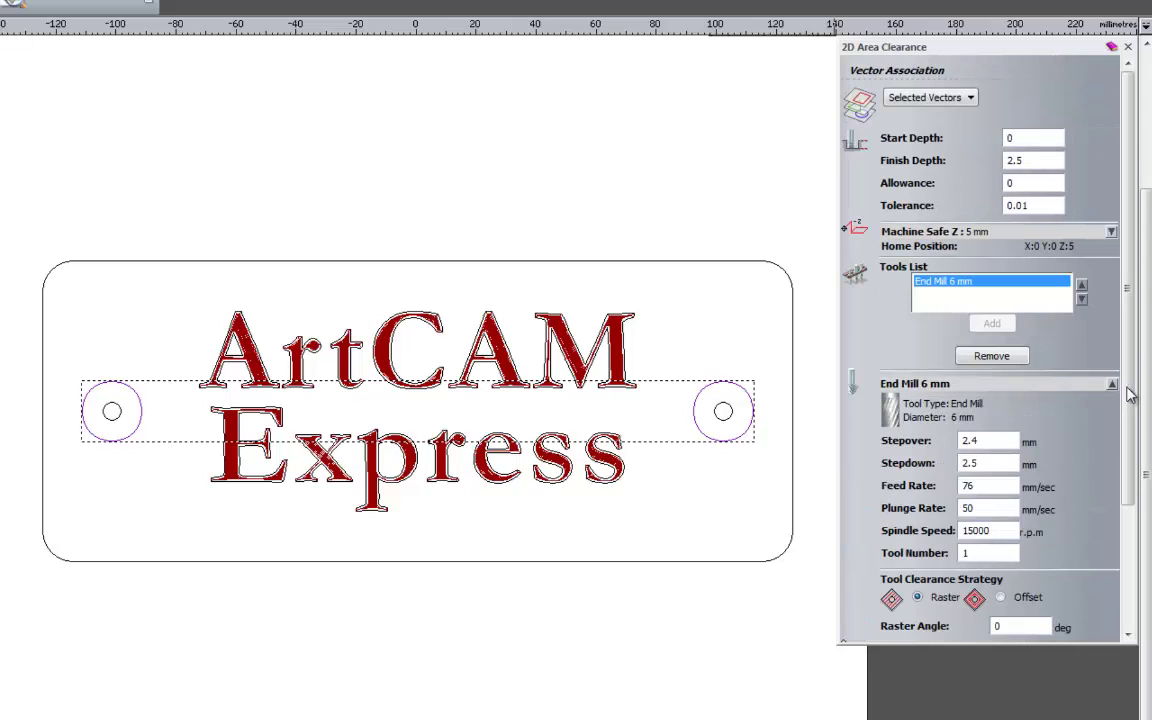
drag(1126, 445, 1126, 545)
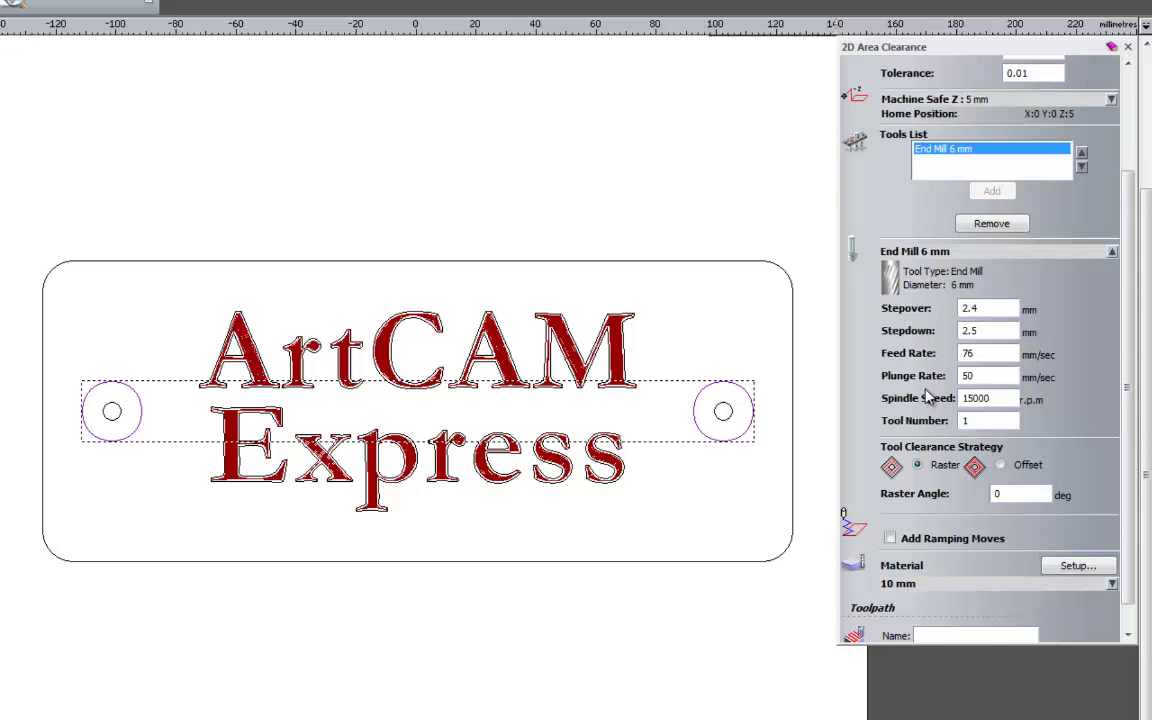
double_click(969, 329)
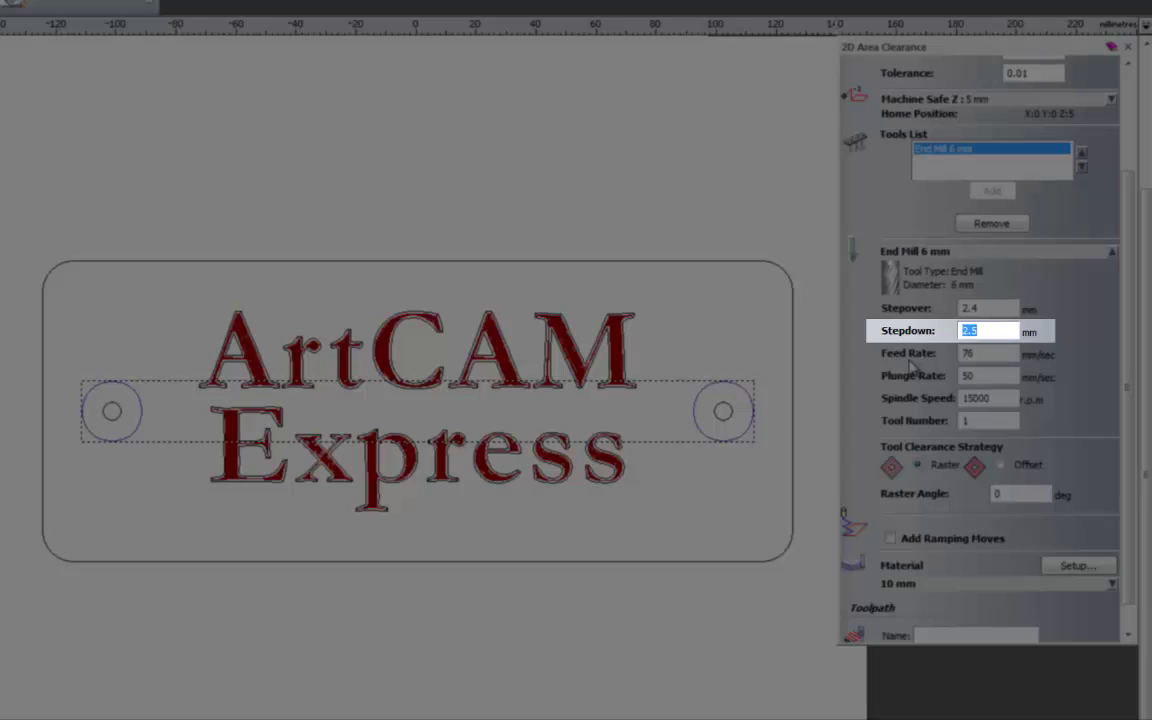
text(0.5)
key(shift+Home)
text(1)
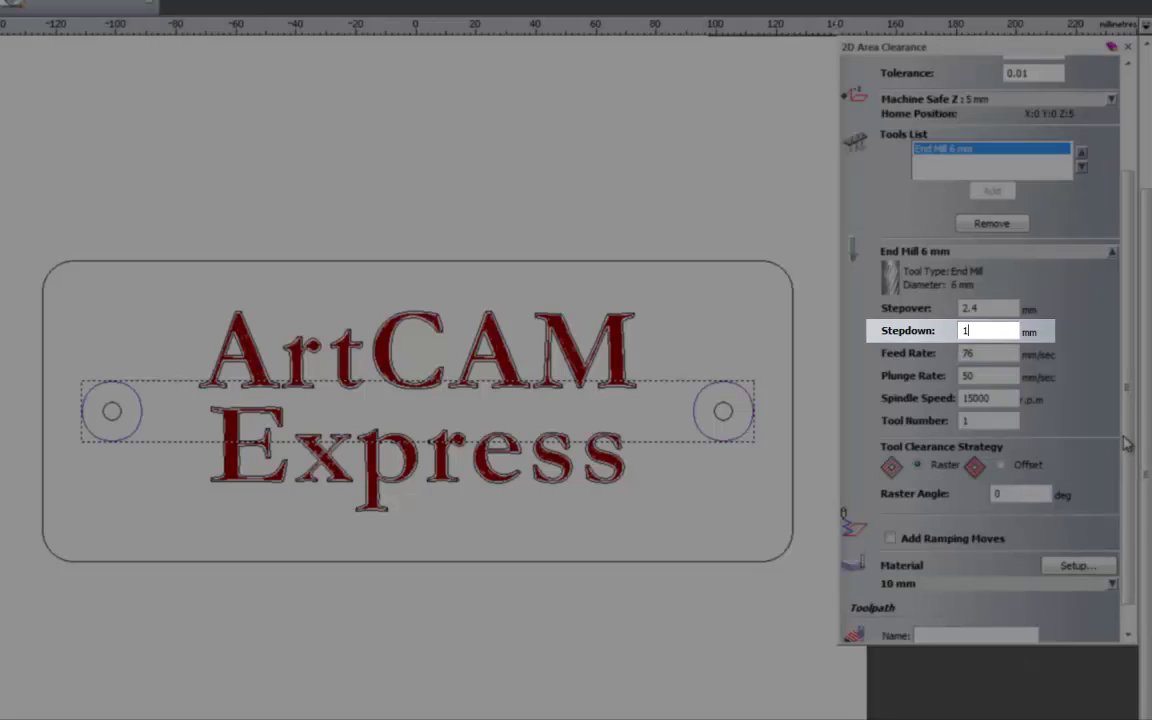
Calculate the area clearance with the Raster strategy and inspect its passes inside the circle beside the text.
scroll(1127, 517, down, 1)
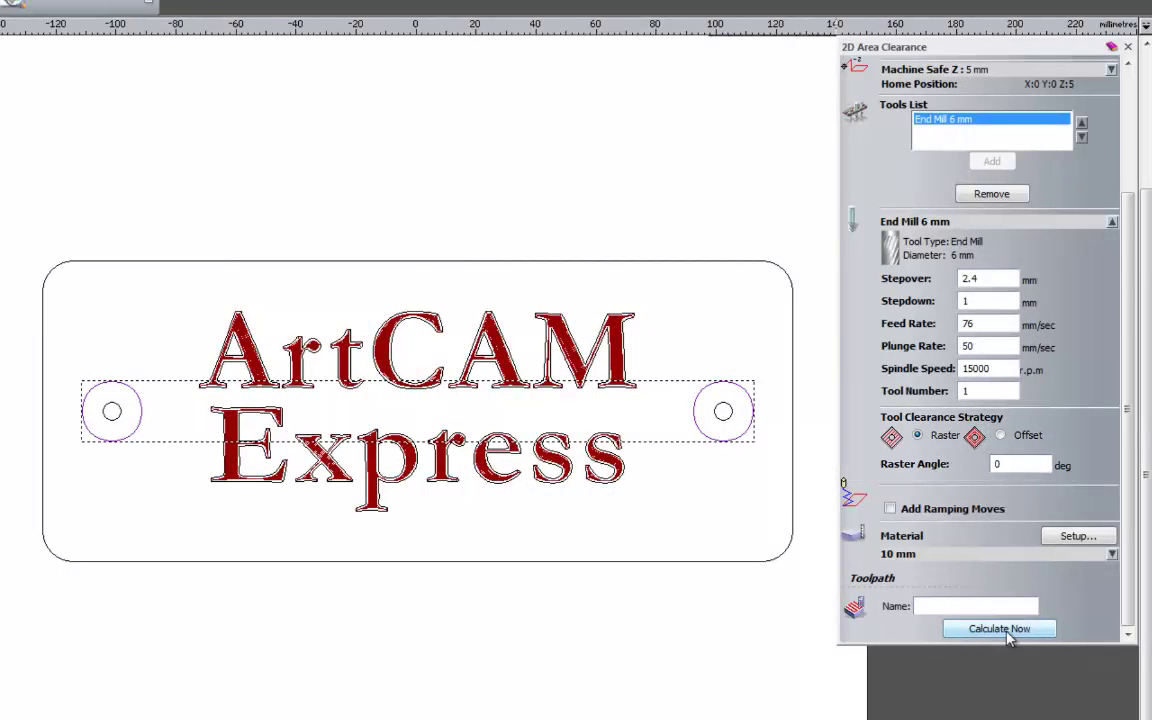
click(1005, 632)
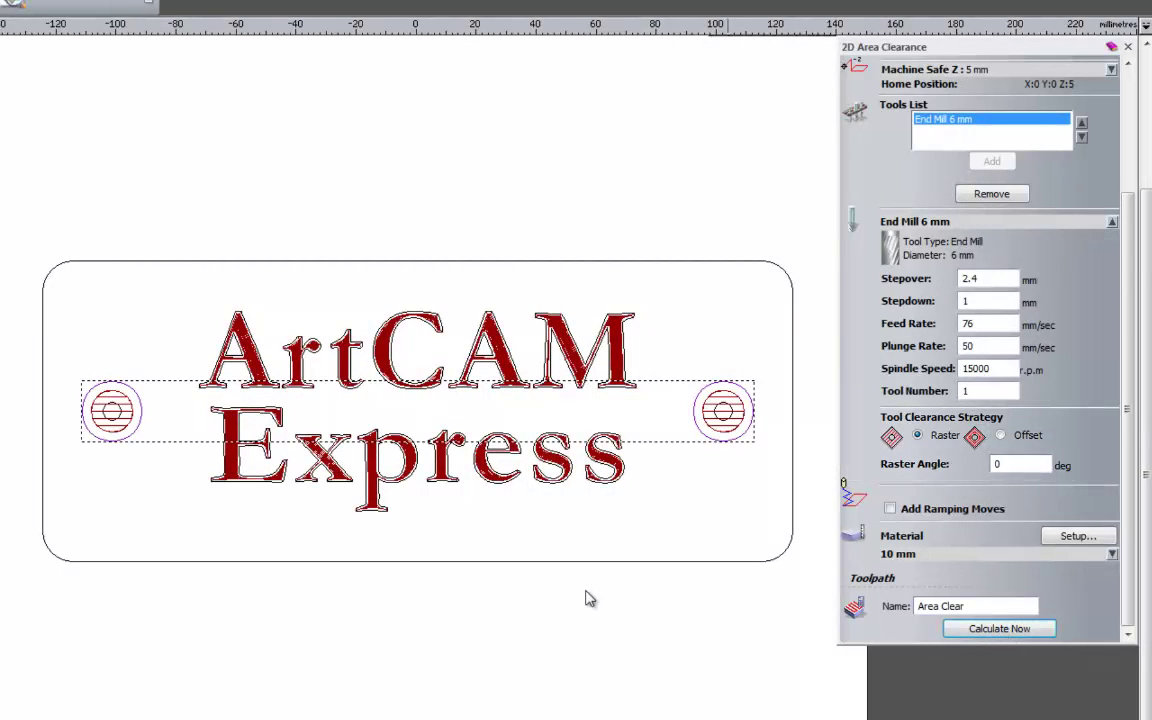
scroll(100, 420, up, 5)
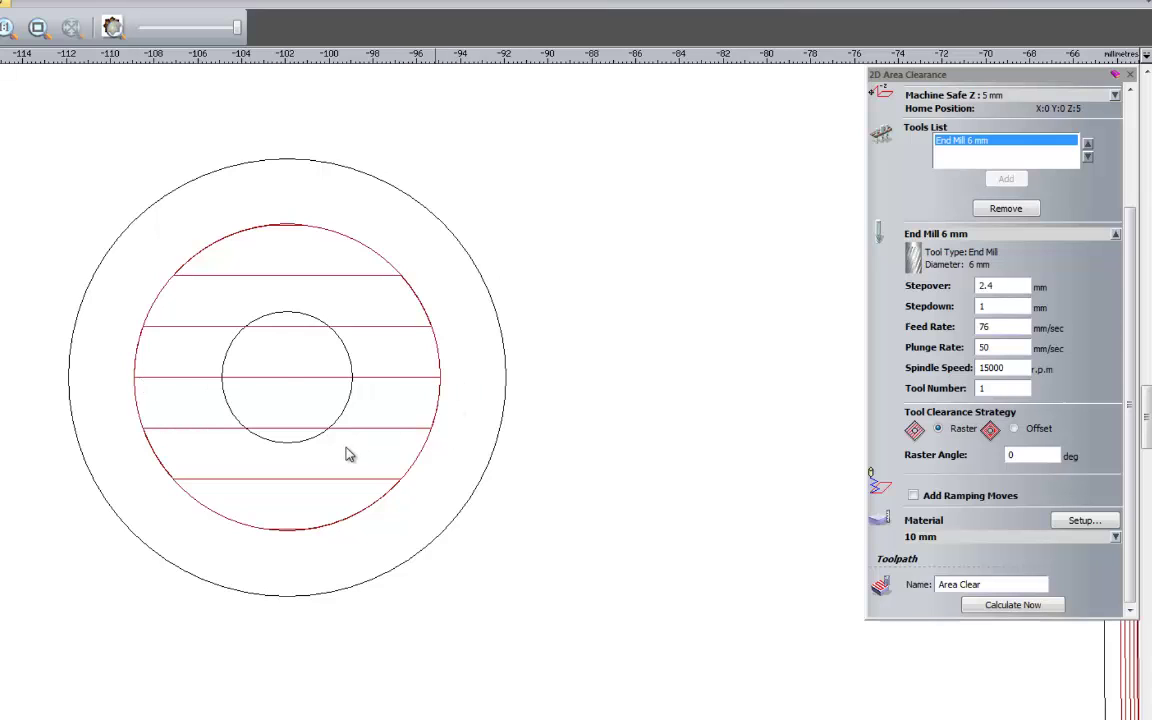
Reselect the outer circles, calculate the area clearance with the Offset strategy, climb milling and an inside start point, and close its settings.
click(184, 179)
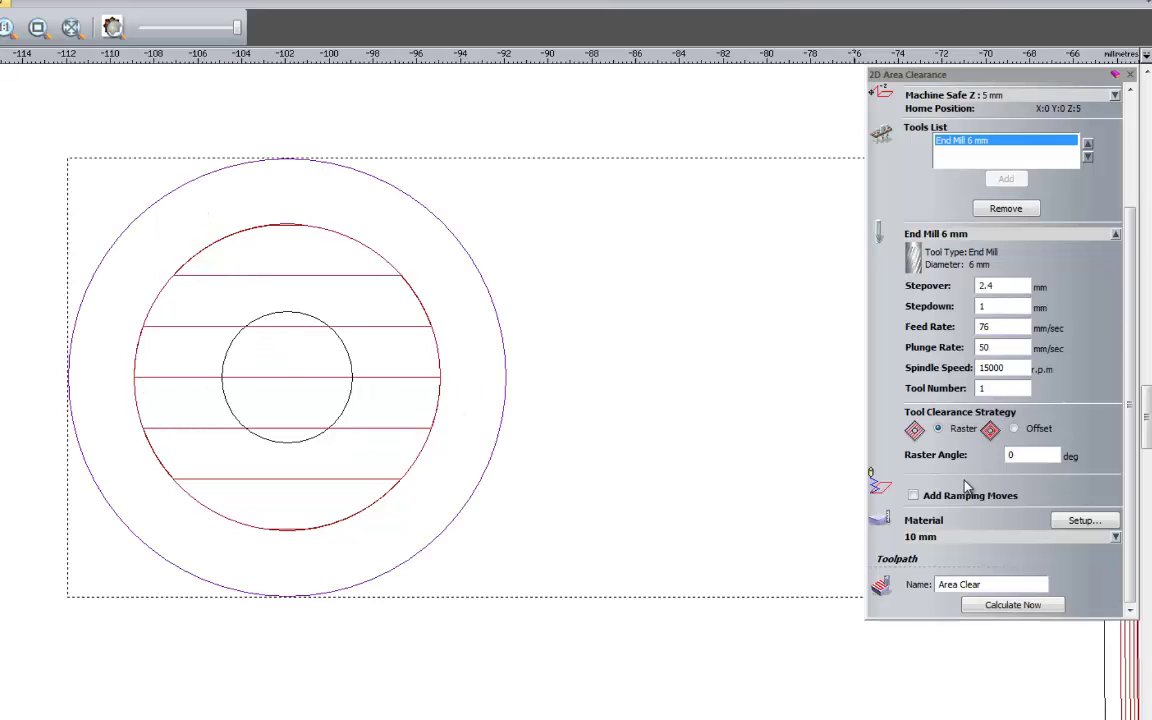
click(1014, 429)
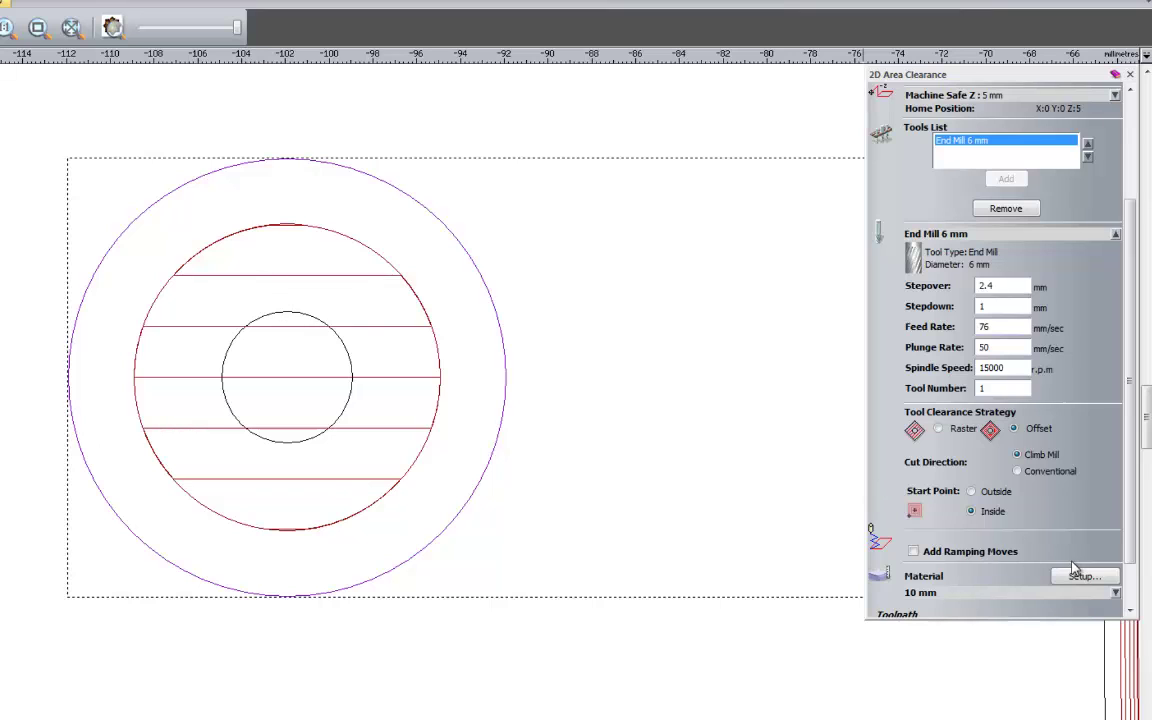
scroll(1120, 470, down, 1)
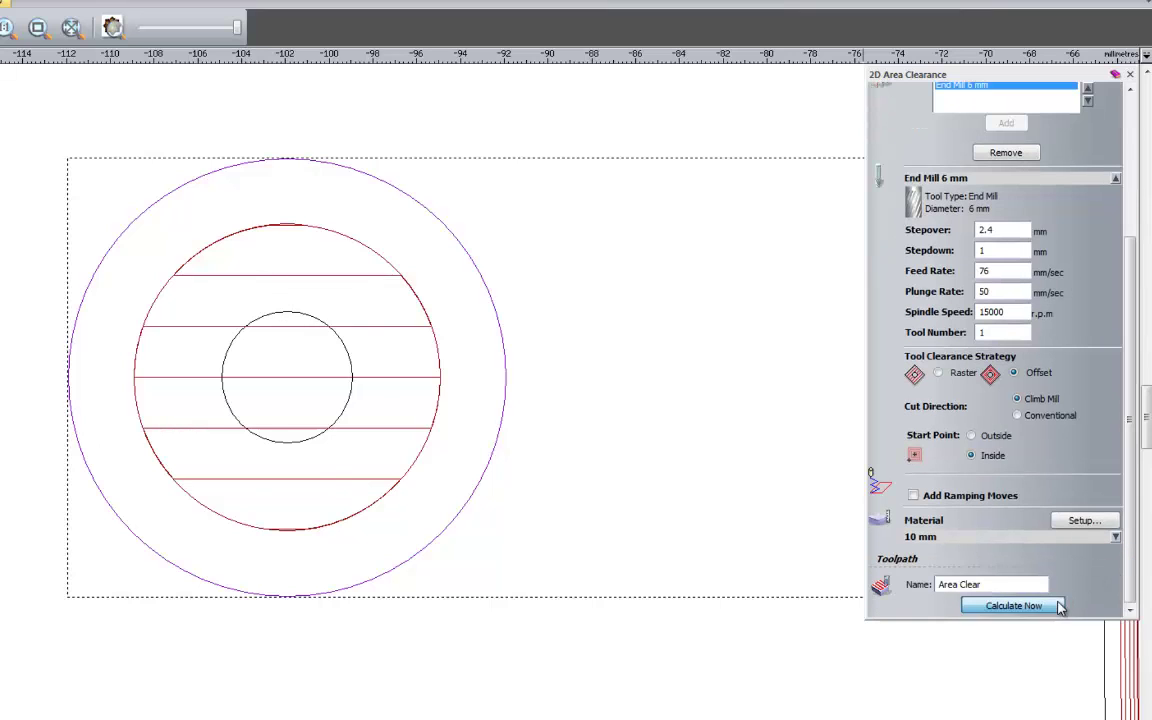
click(1053, 600)
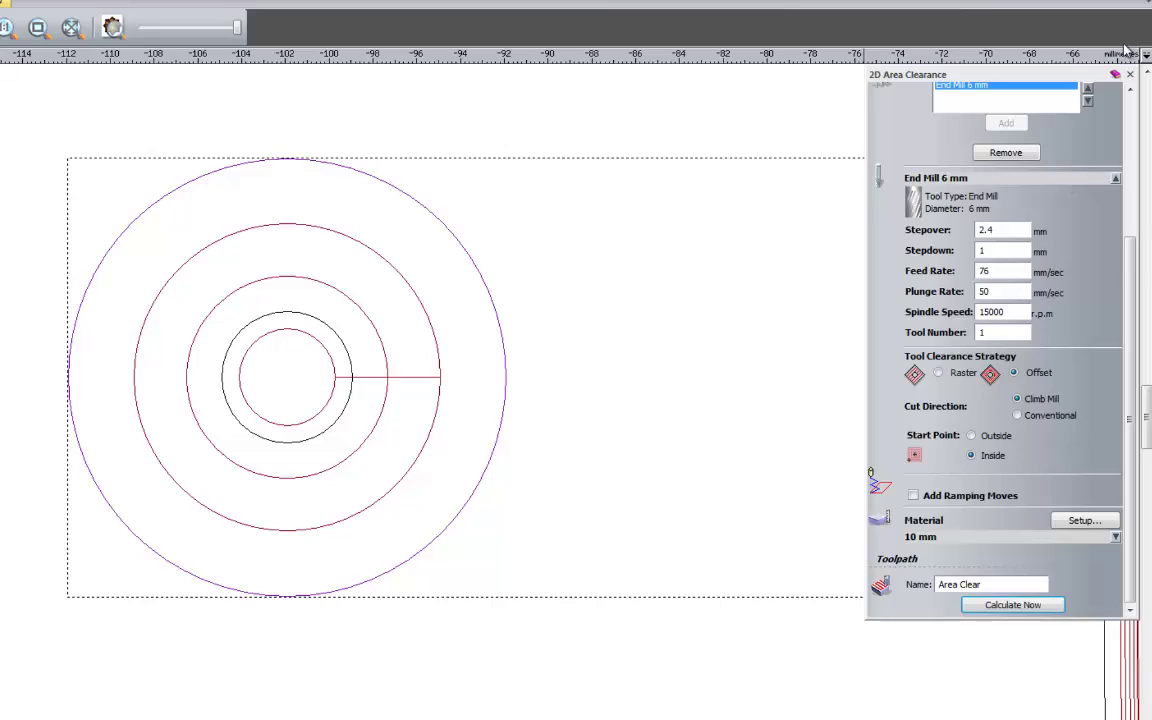
click(1130, 75)
scroll(694, 450, down, 3)
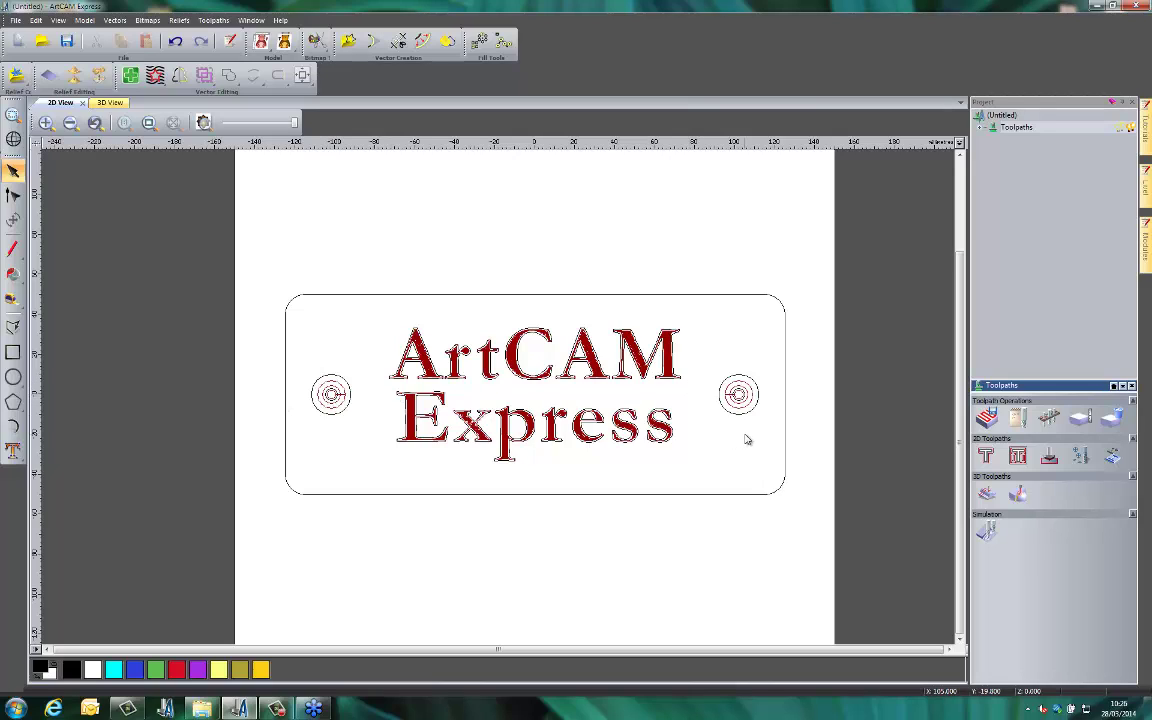
List the project's toolpaths and hide the Area Clear toolpath in the 2D view.
scroll(663, 358, up, 2)
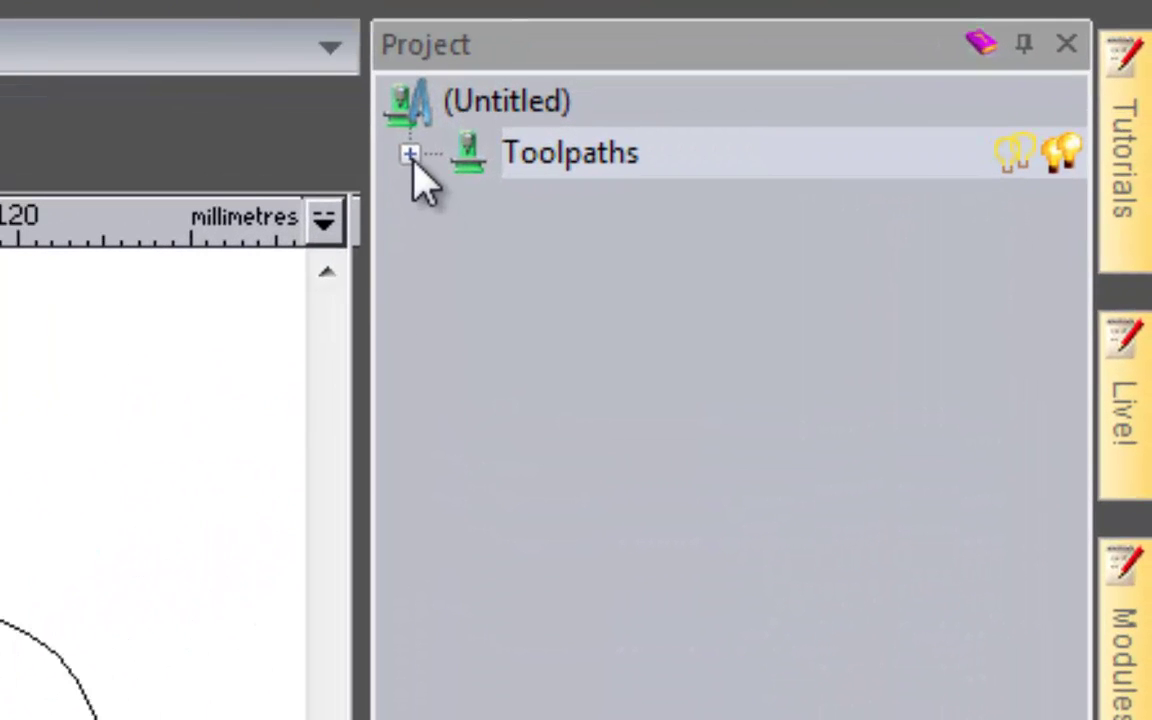
click(410, 153)
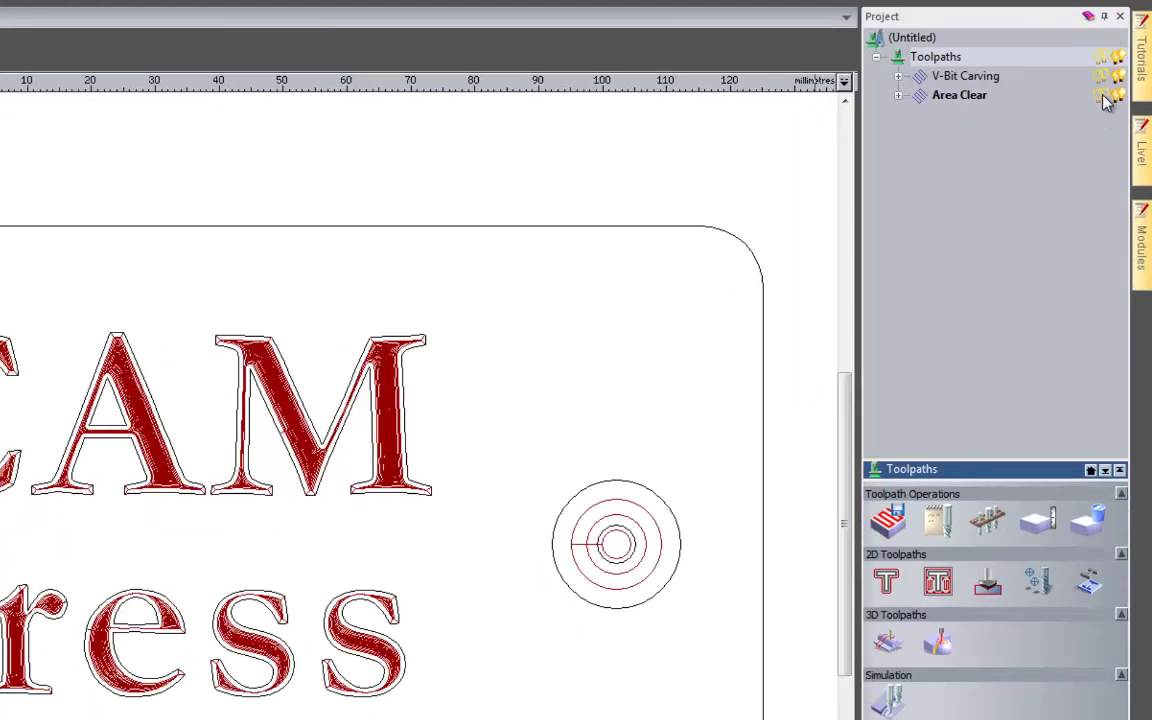
click(1104, 96)
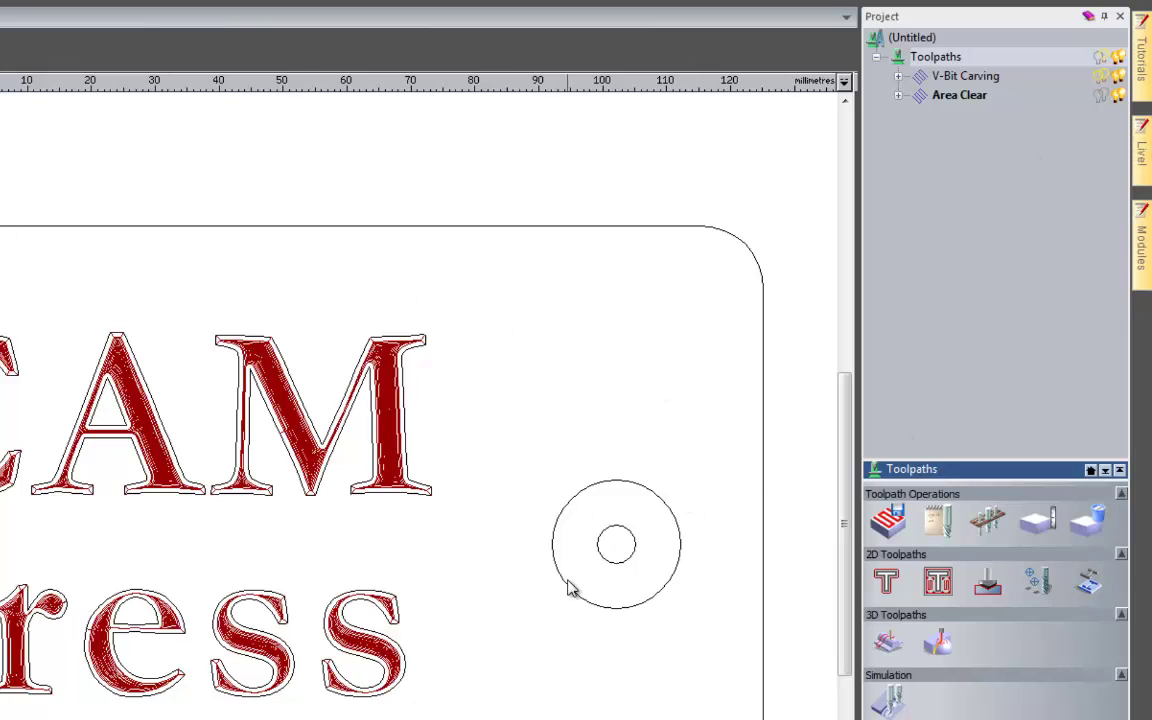
click(1101, 96)
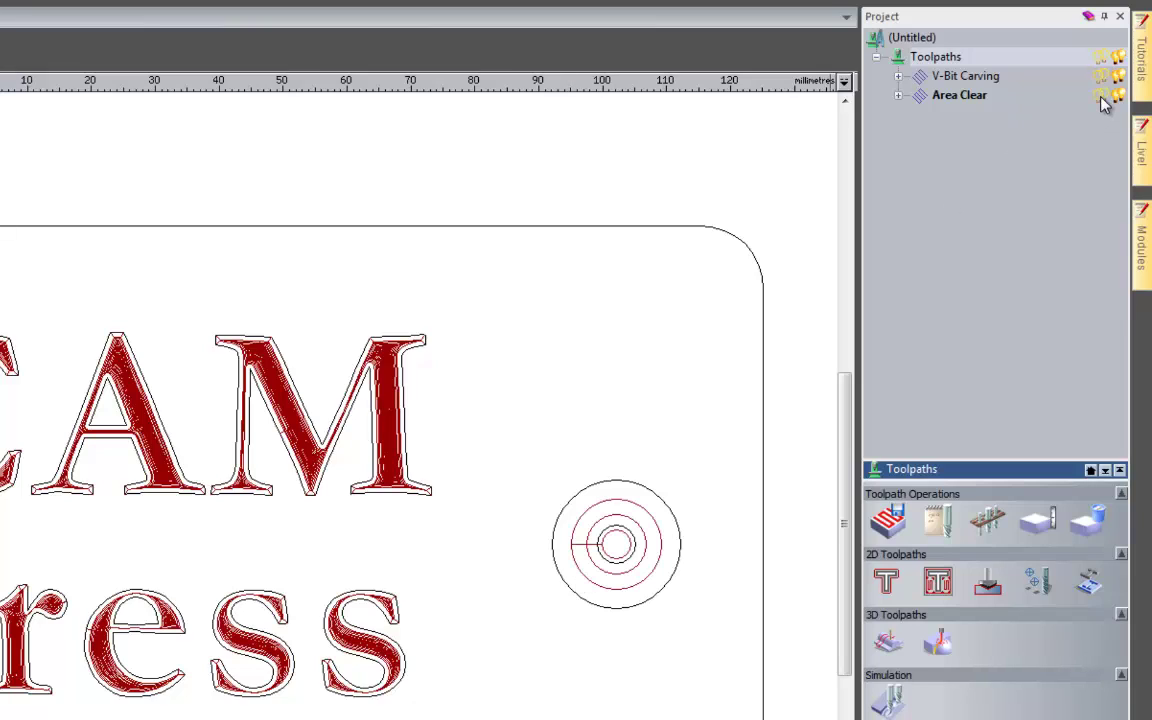
click(1103, 100)
Start a drilling toolpath on the grouped inner circles and assign the End Mill 6 mm as its tool.
click(636, 548)
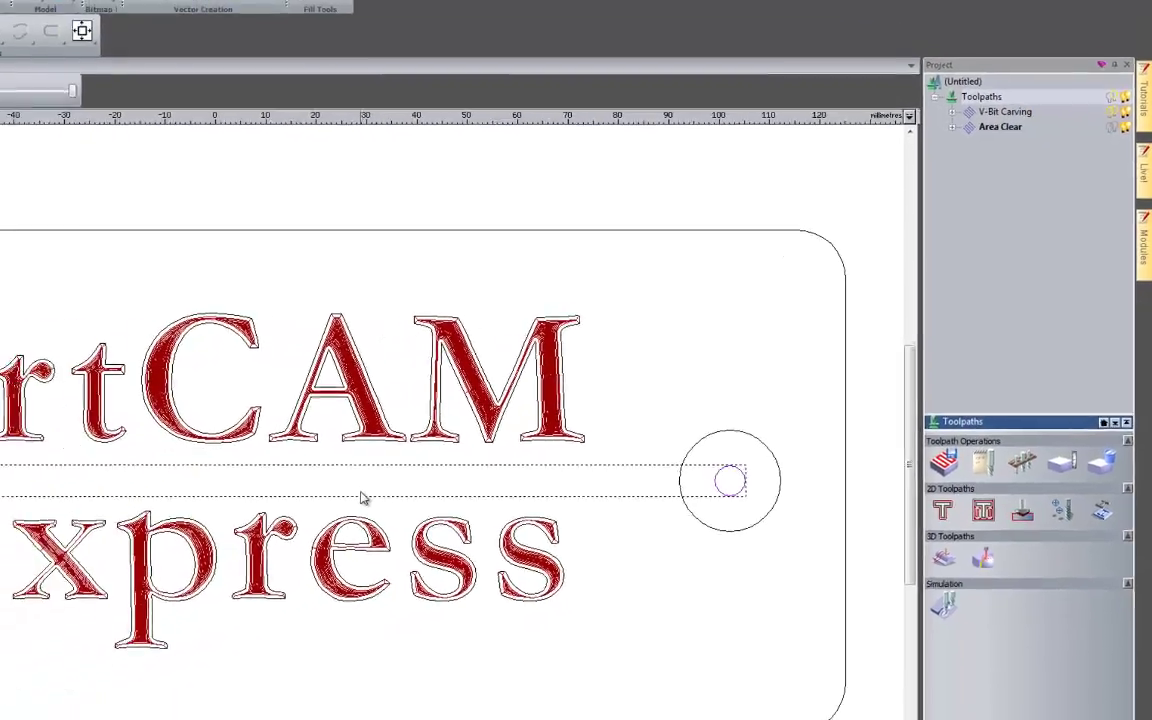
scroll(186, 621, down, 1)
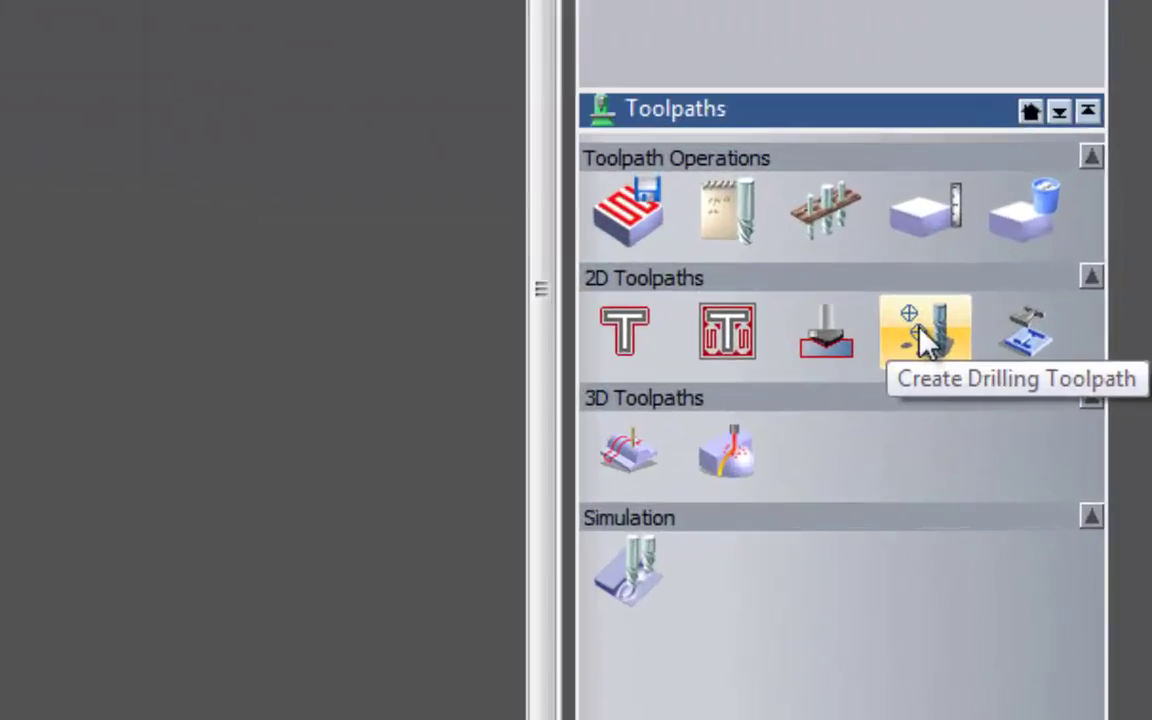
click(923, 335)
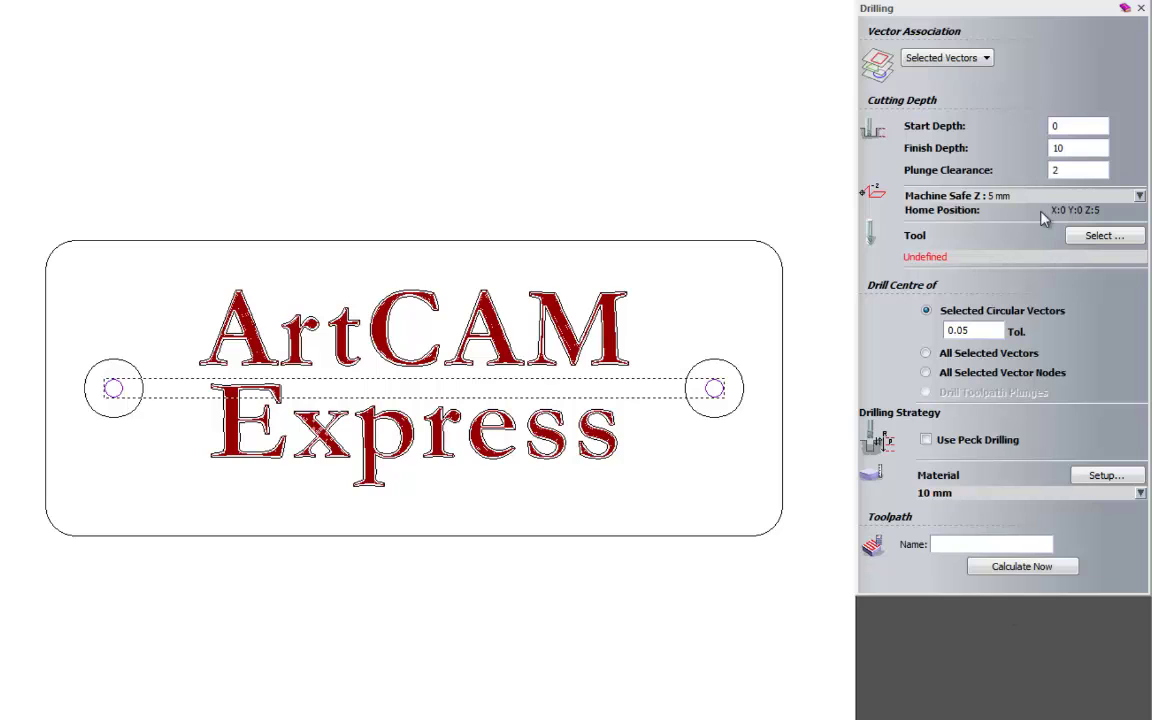
click(1103, 235)
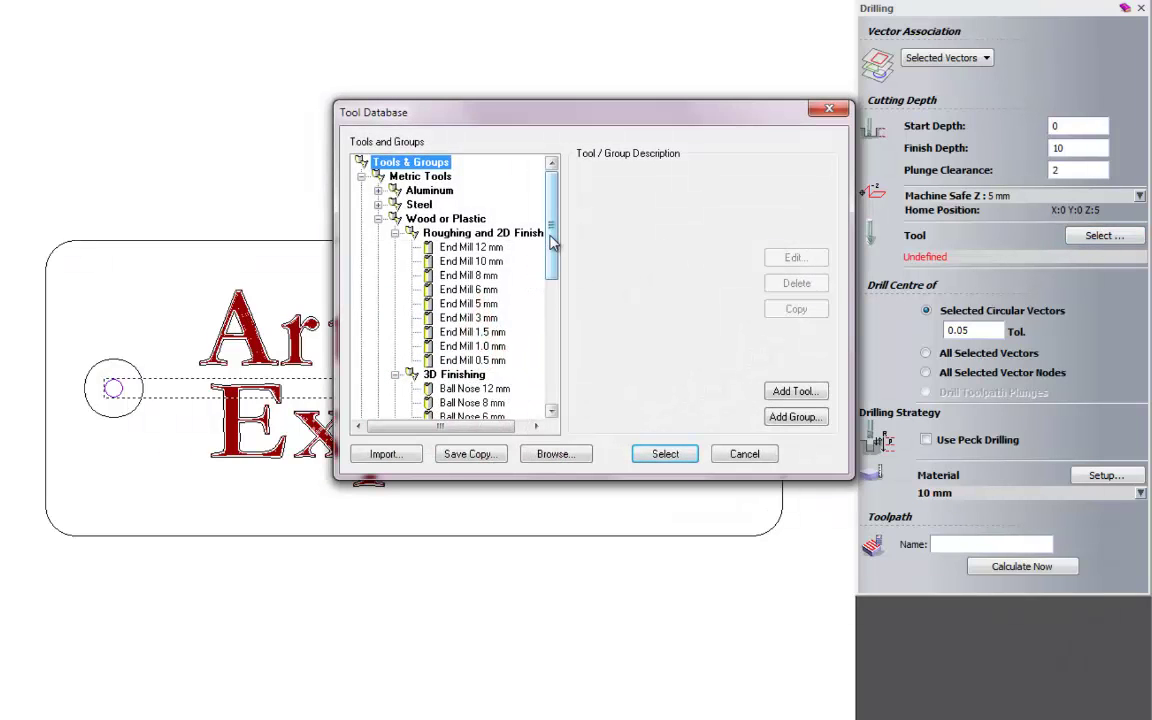
click(465, 289)
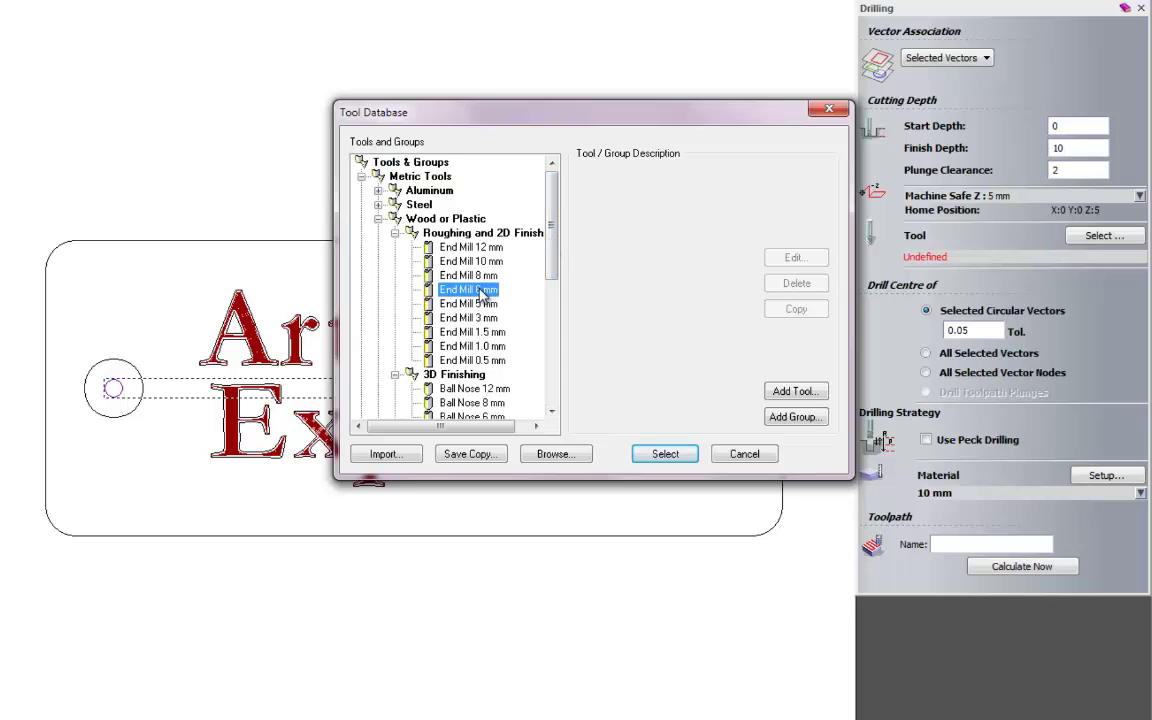
click(662, 455)
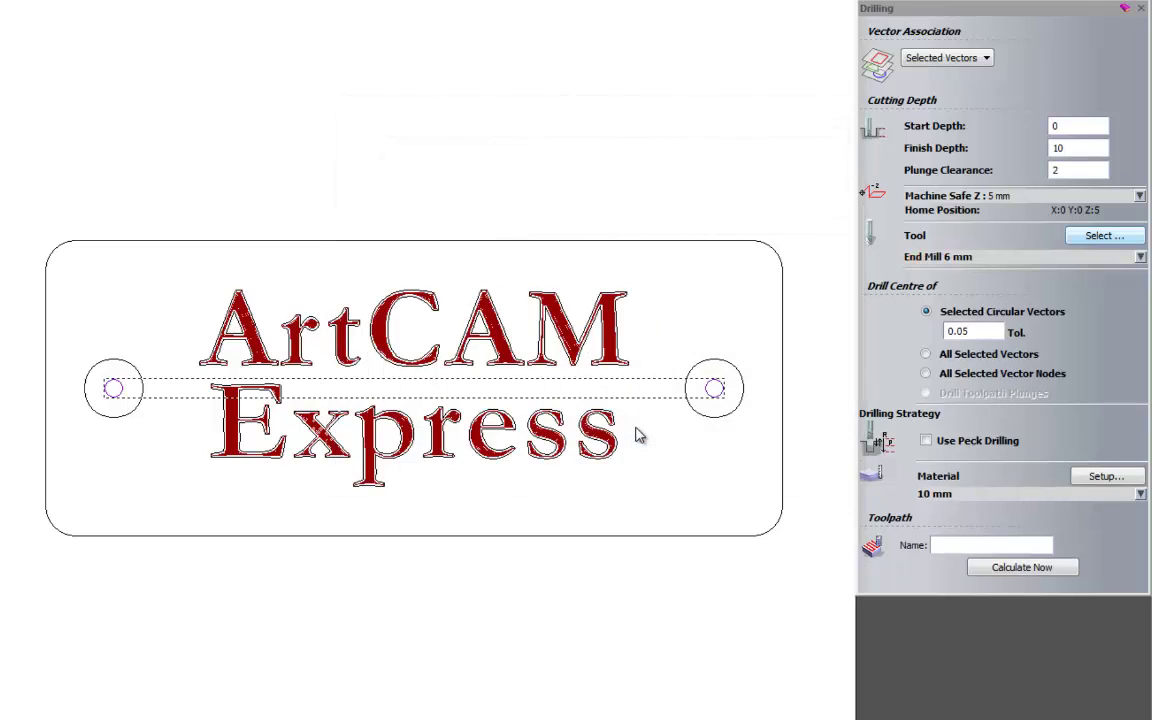
Calculate the drilling toolpath for the selected circular vectors without peck drilling, and close its settings.
click(927, 443)
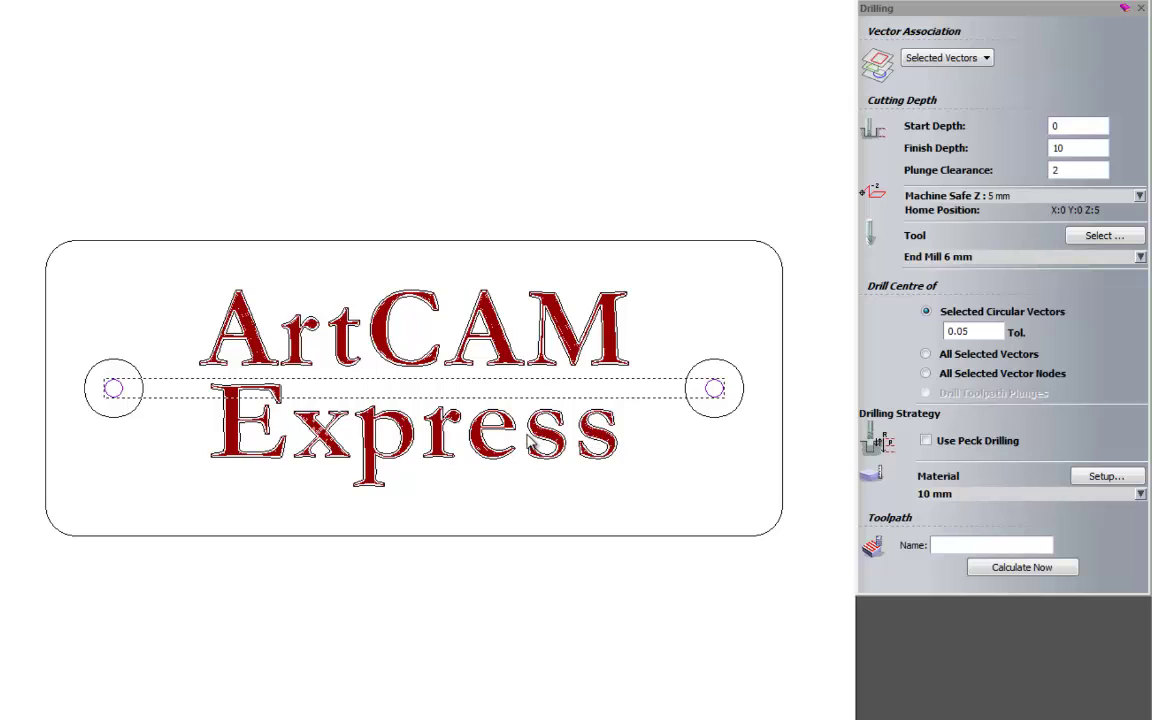
click(1005, 569)
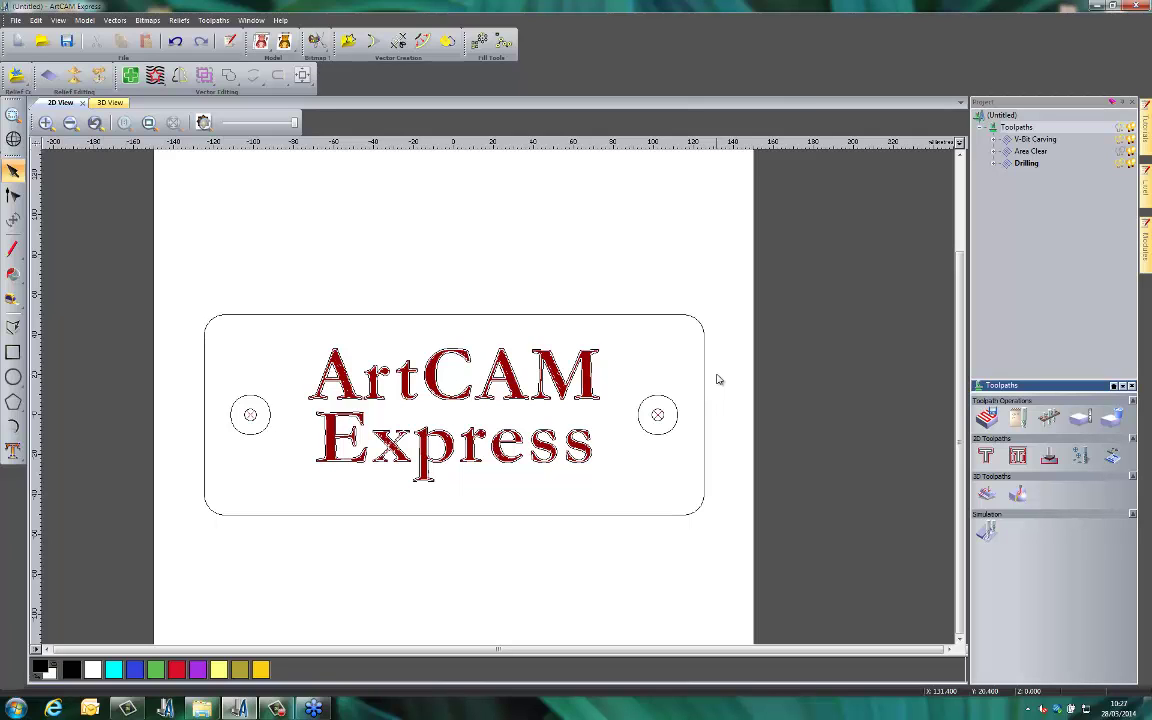
middle_drag(478, 571, 535, 560)
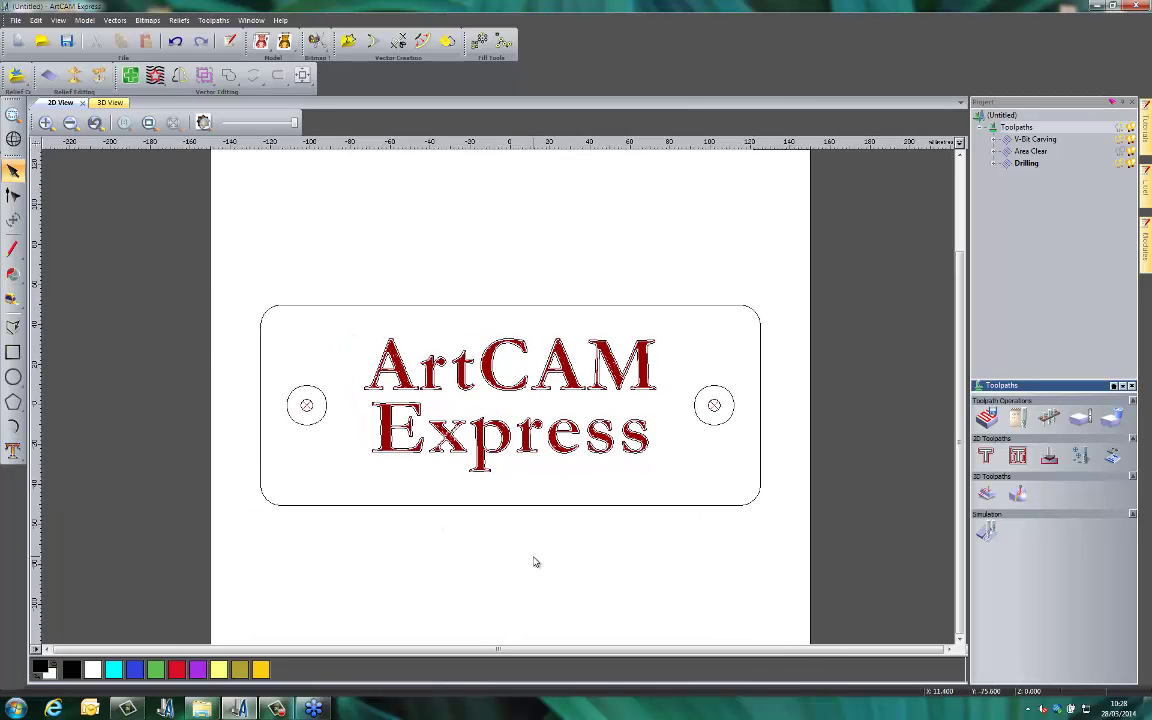
Start a profile toolpath outside the sign's rounded border, without bridges to start points.
click(731, 507)
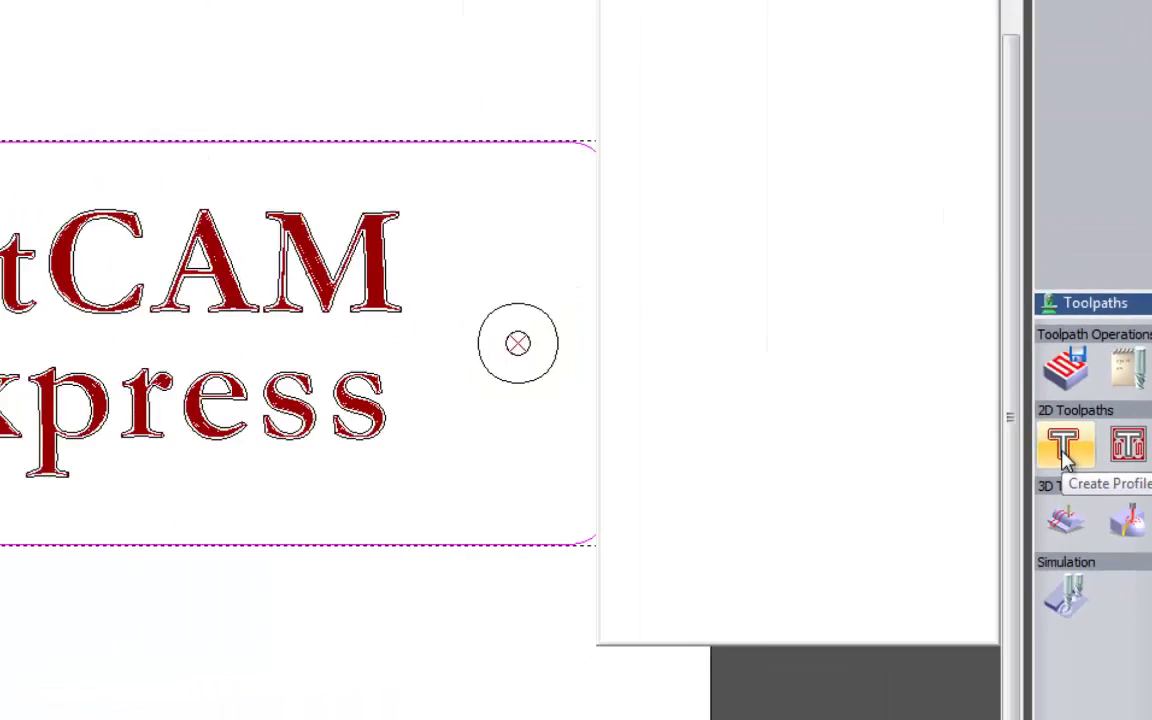
click(516, 350)
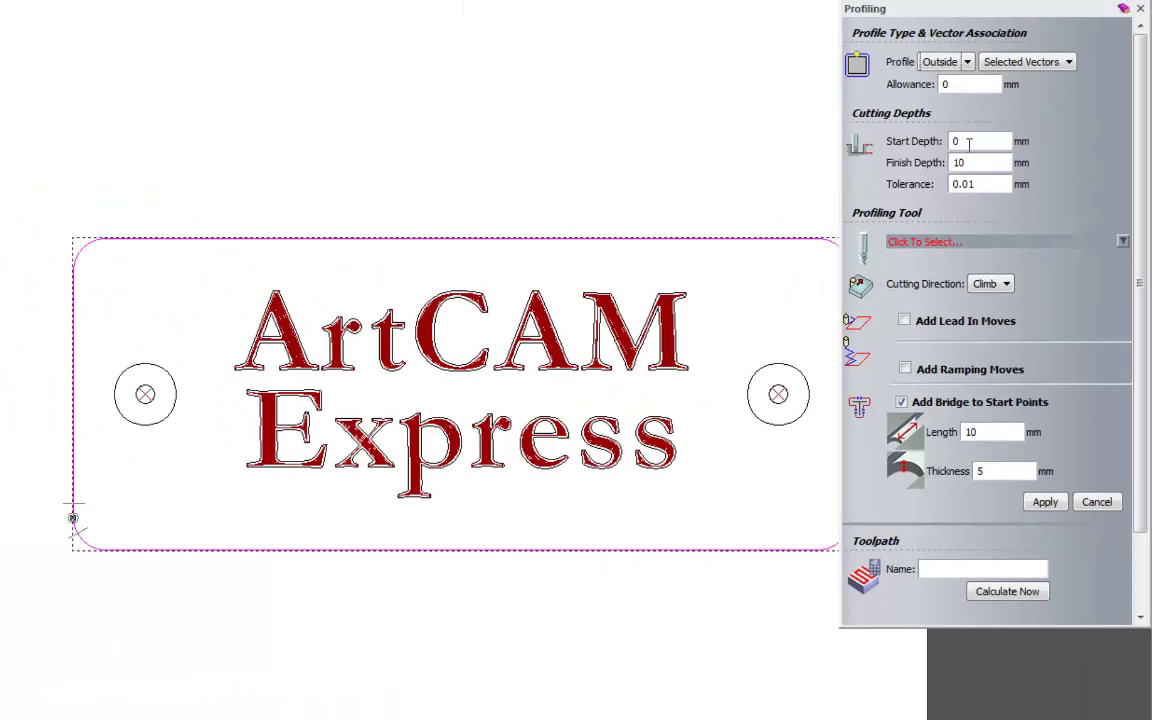
click(902, 402)
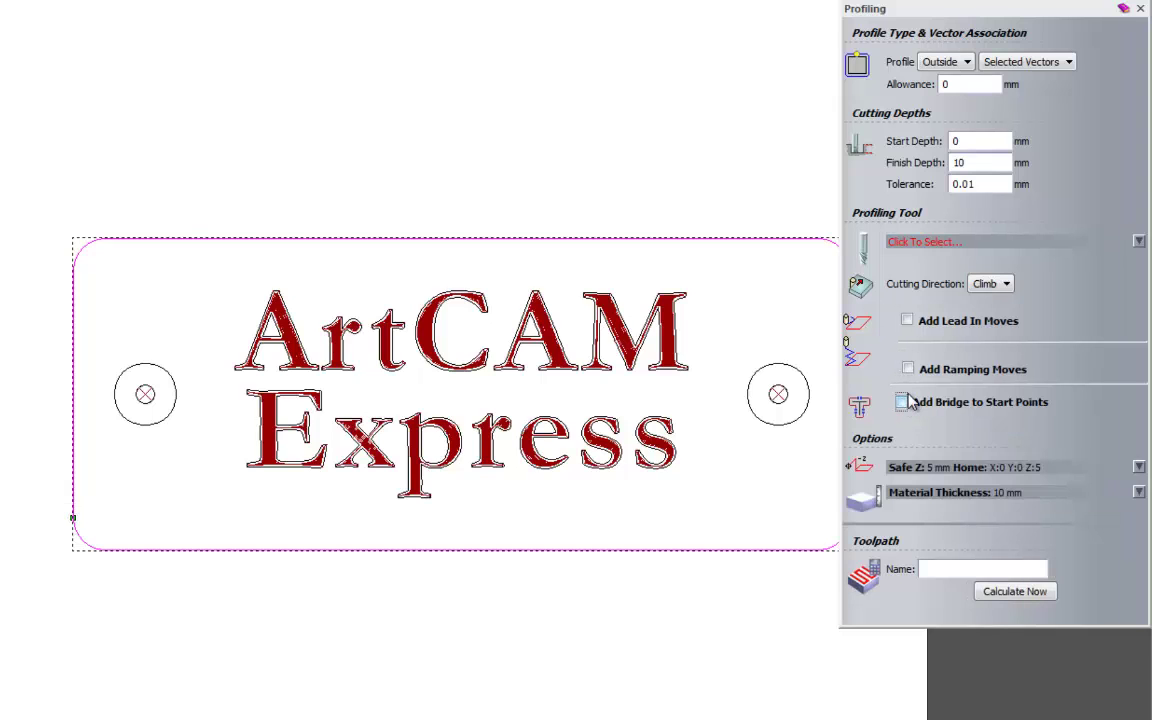
Assign the End Mill 6 mm to the border profile and calculate the toolpath to a 10 mm finish depth.
click(955, 245)
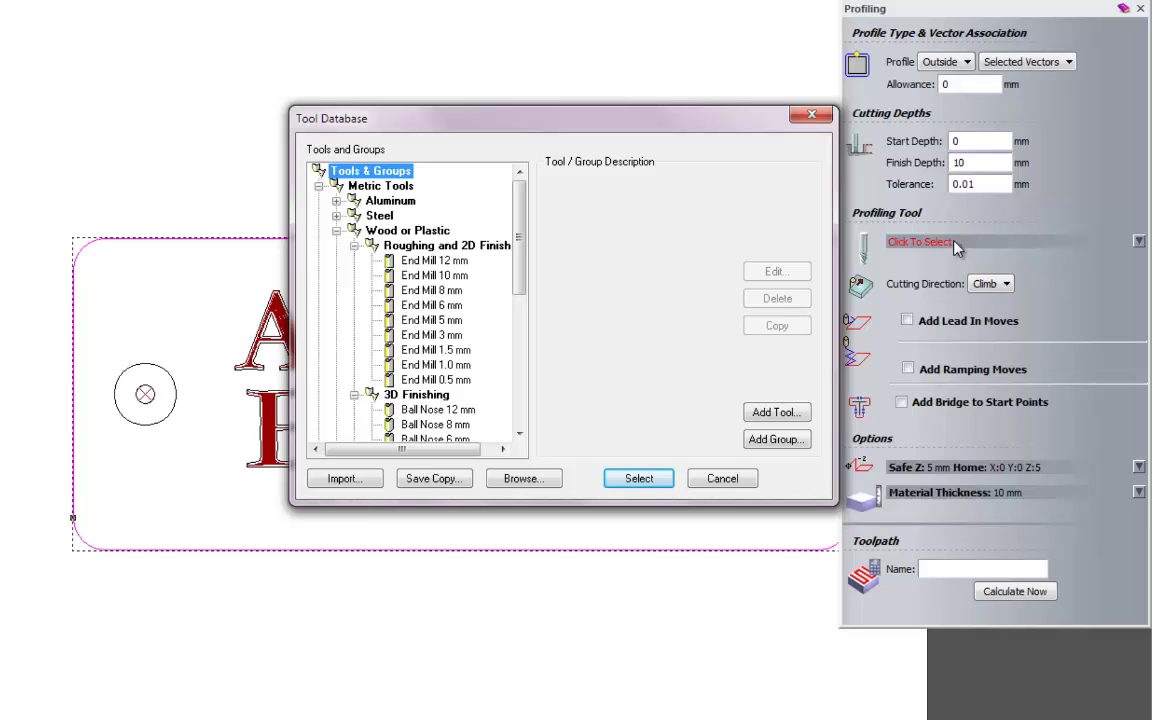
click(457, 311)
click(641, 479)
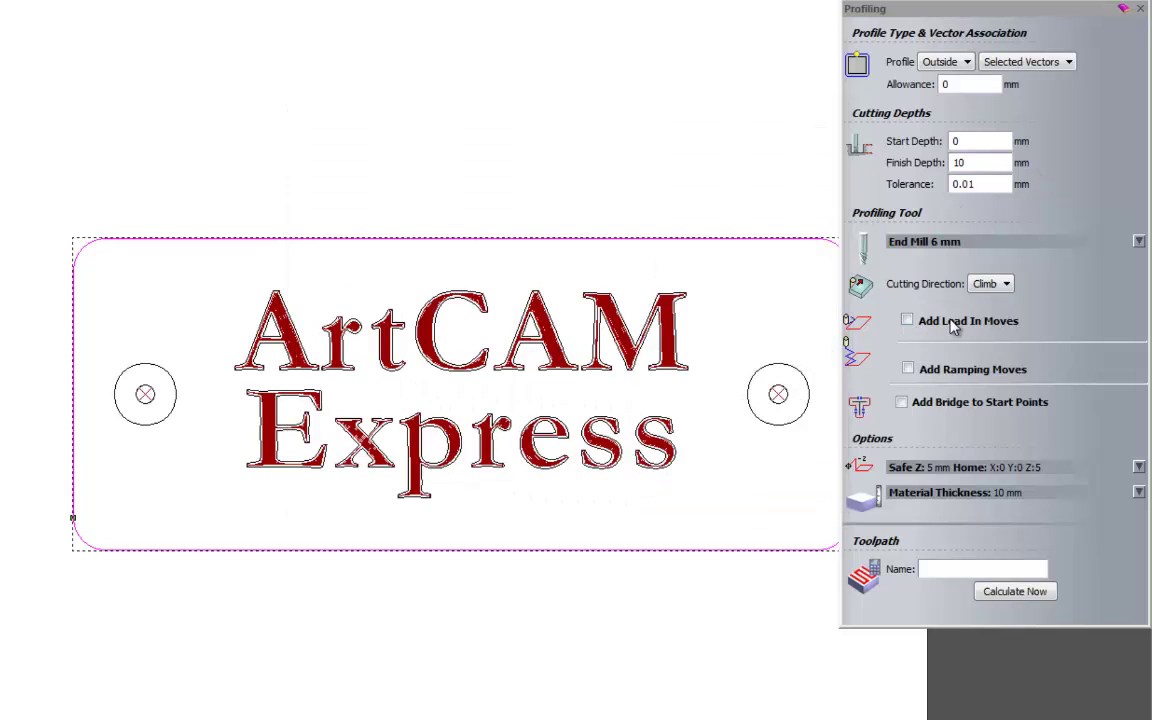
click(1015, 591)
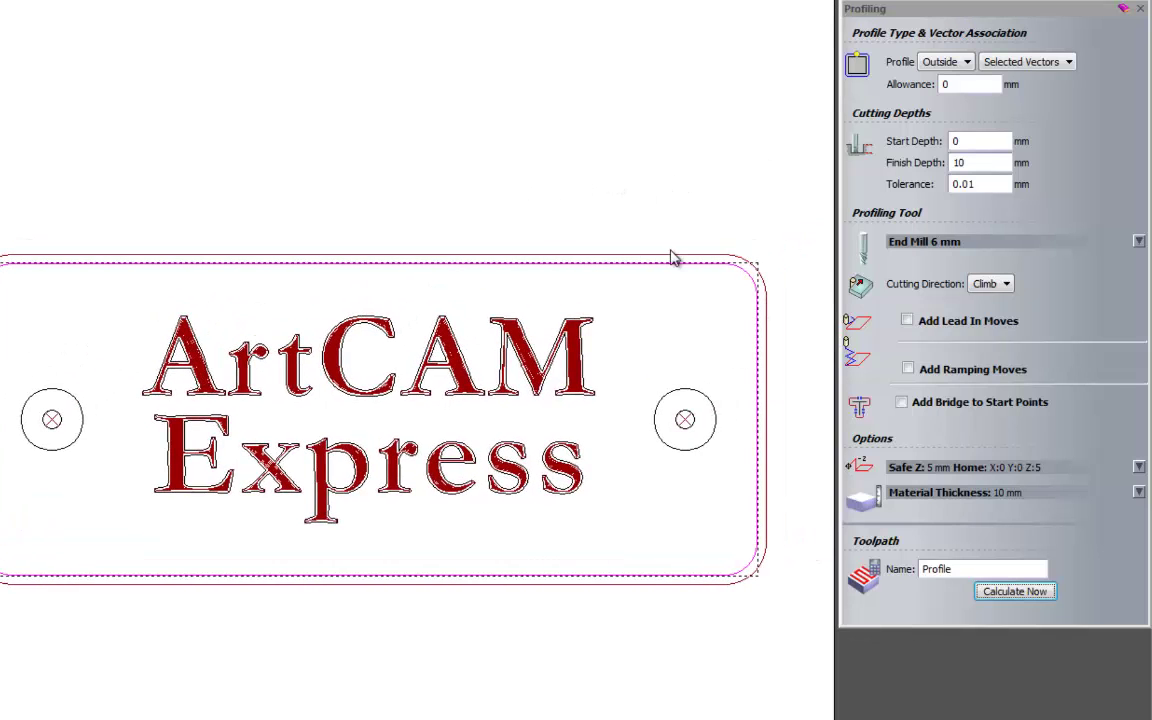
Reselect the sign border, recalculate its profile with linear lead-in moves at a distance of 25, and inspect the lead-in.
click(603, 222)
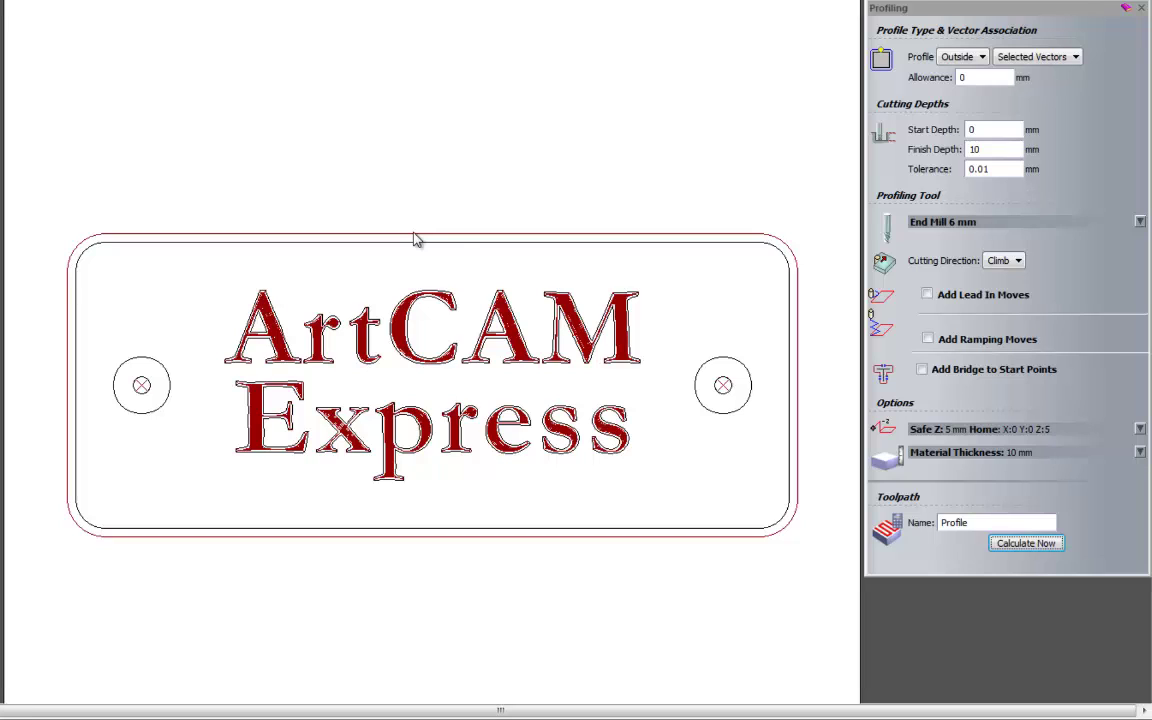
click(463, 245)
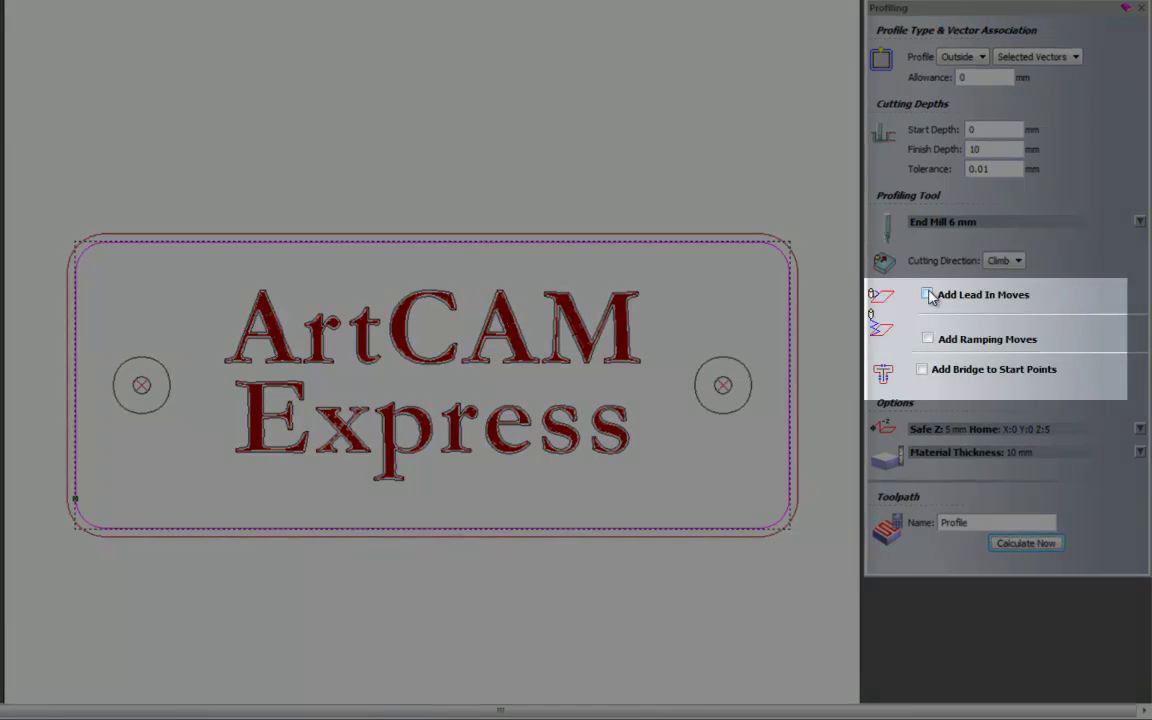
click(928, 295)
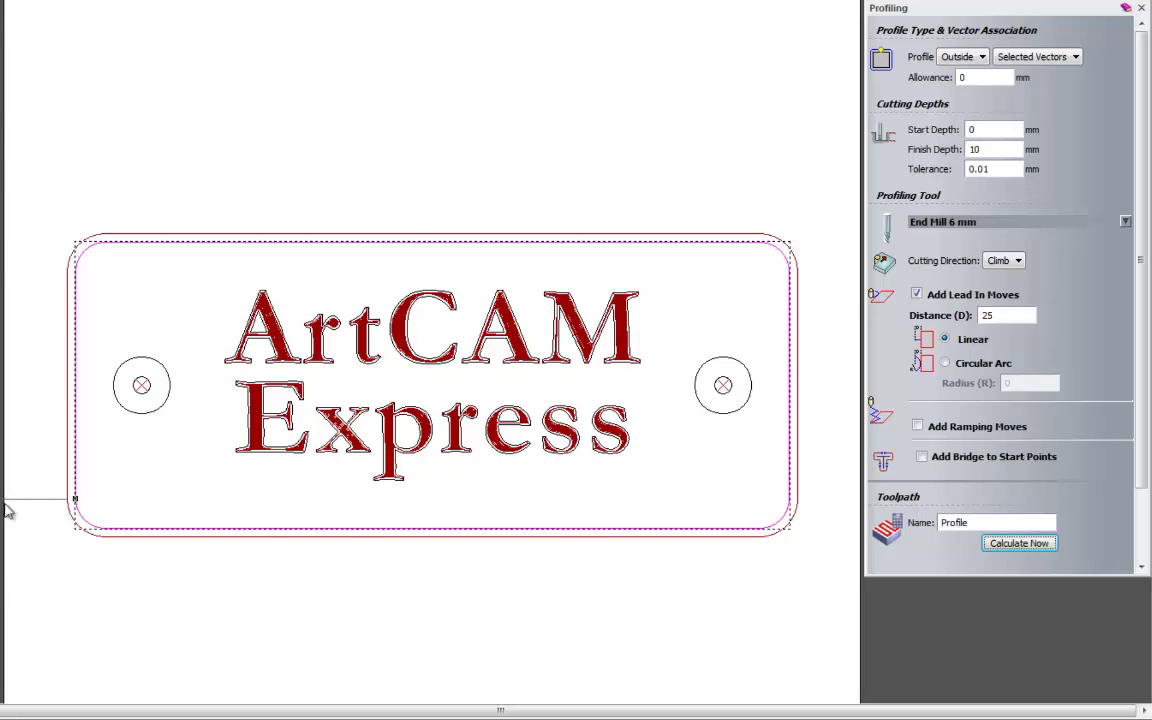
click(12, 540)
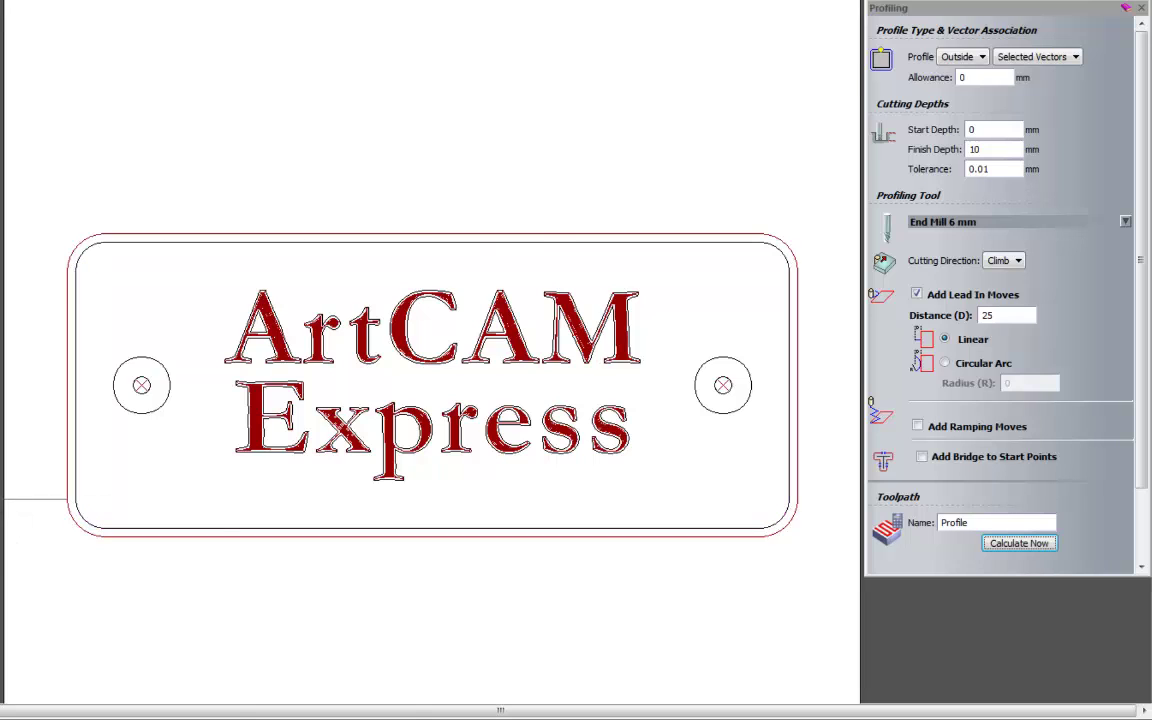
scroll(12, 530, up, 4)
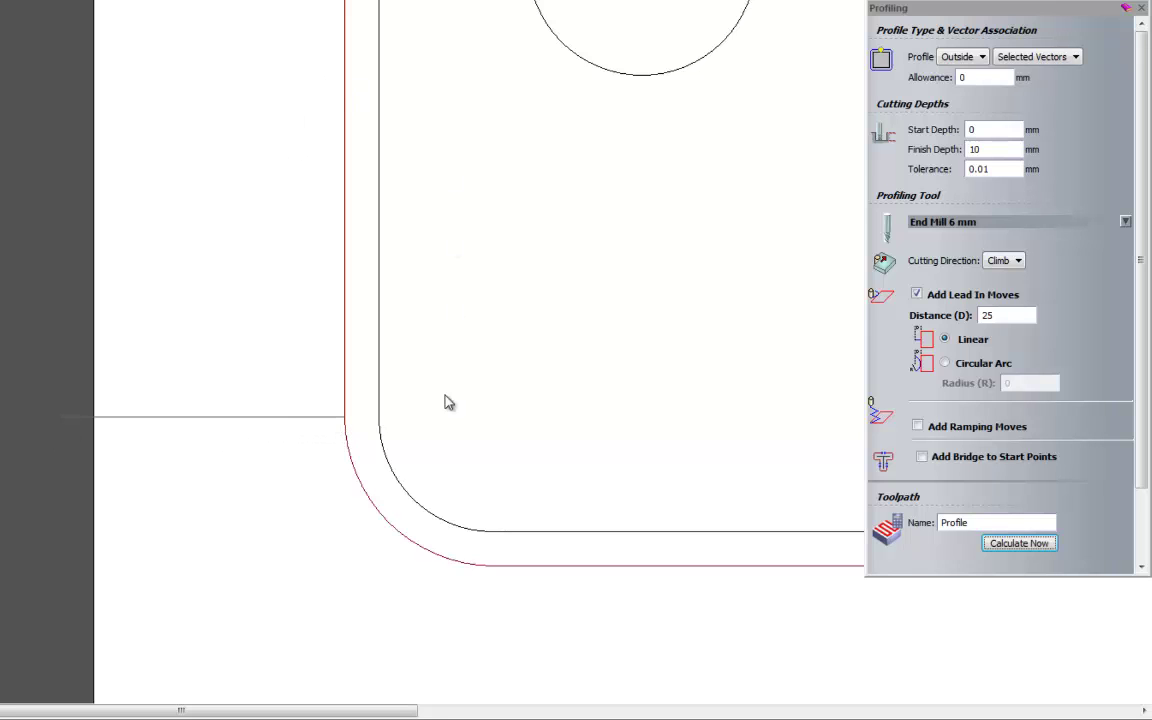
scroll(237, 563, down, 2)
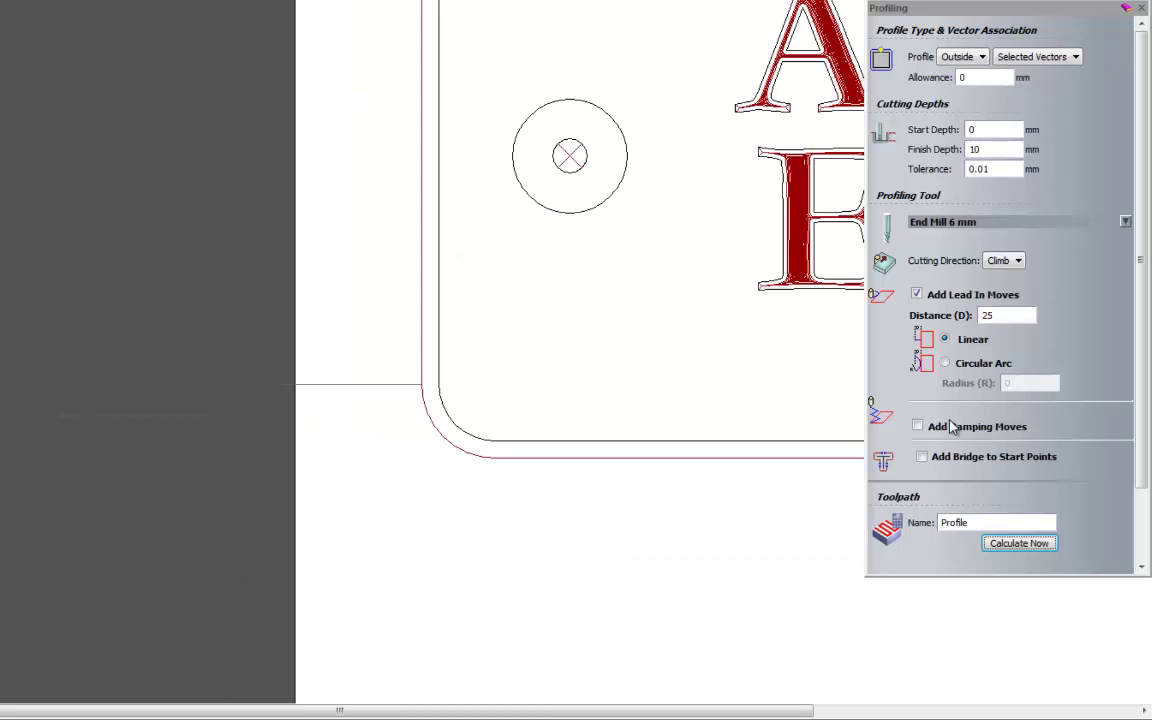
Recalculate the border profile with circular arc lead-in moves, using a distance of 5 and a radius of 10.
click(945, 364)
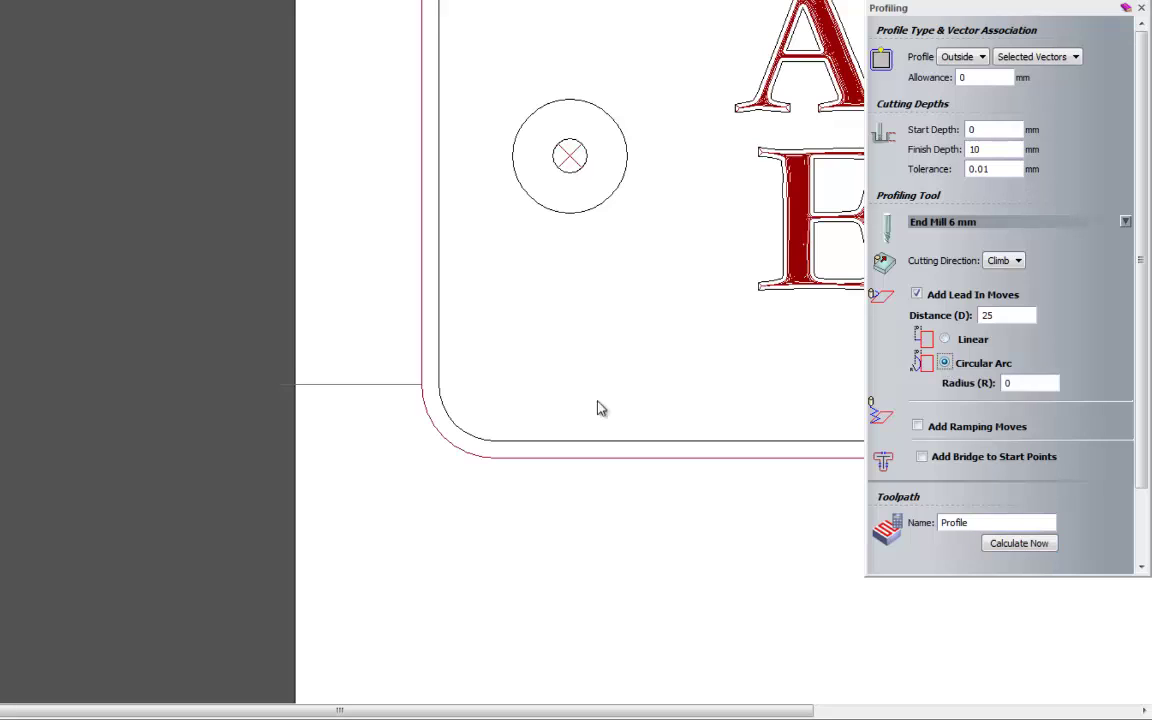
click(468, 440)
drag(1022, 384, 921, 392)
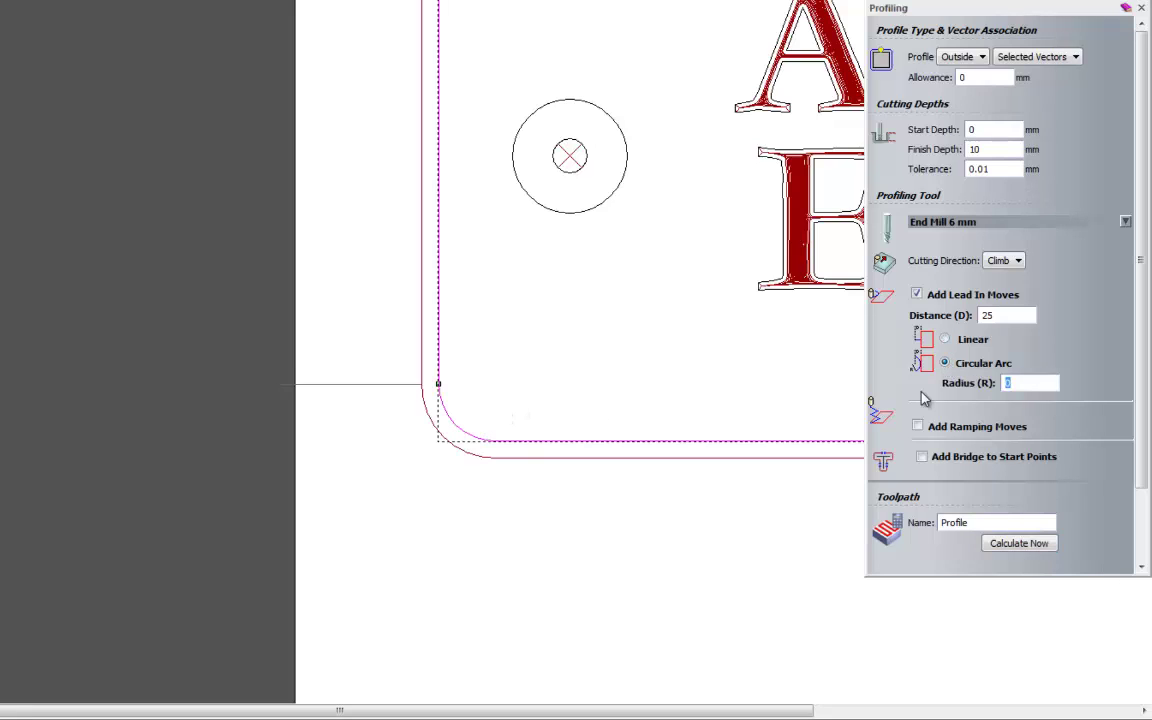
text(10)
click(1012, 545)
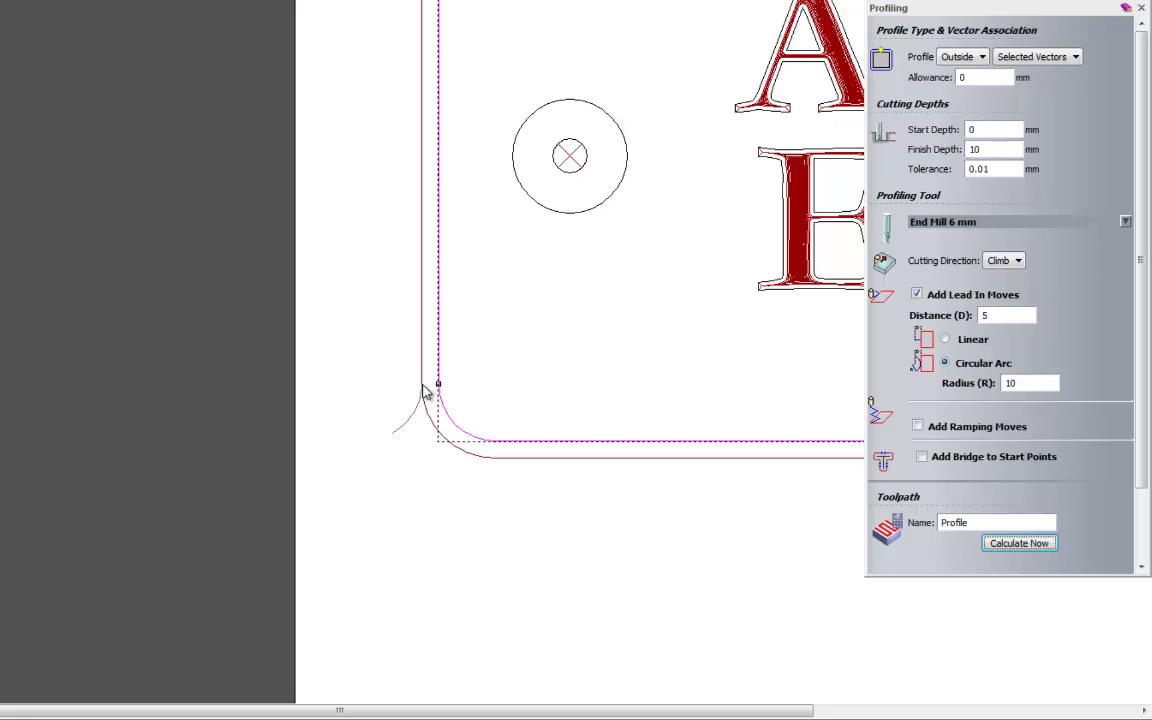
drag(1142, 365, 1146, 432)
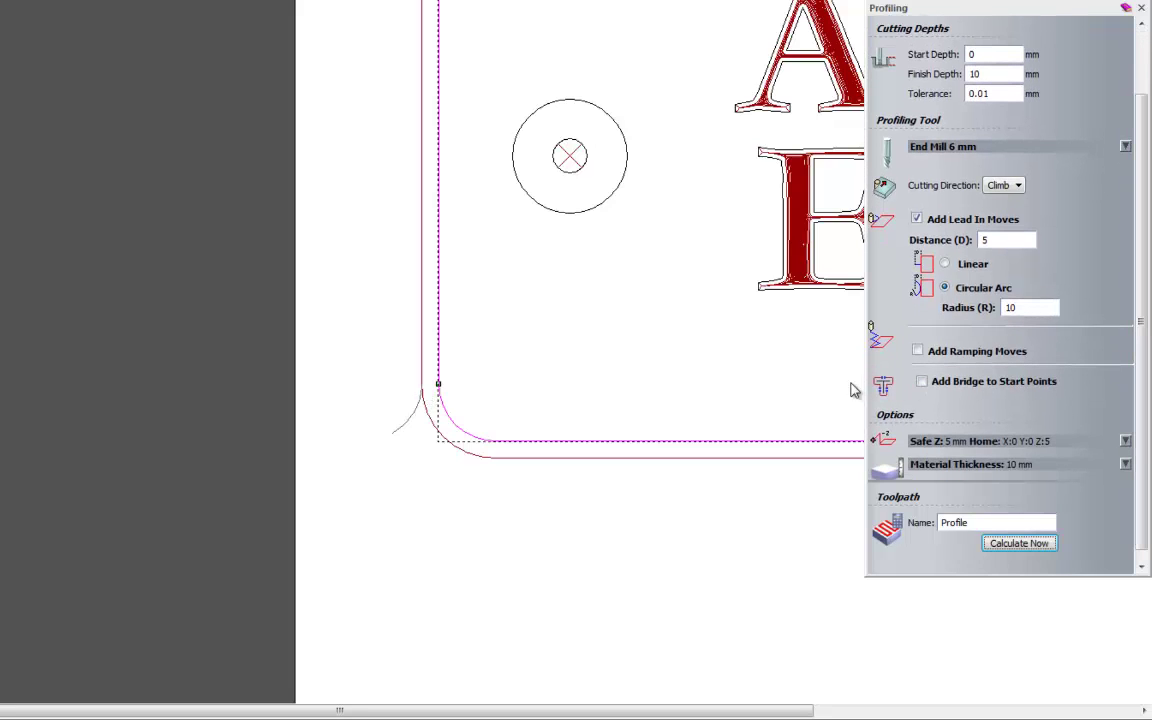
Turn off lead-in moves and recalculate the border profile with bridges at the start points, 10 mm long and 5 mm thick.
click(917, 218)
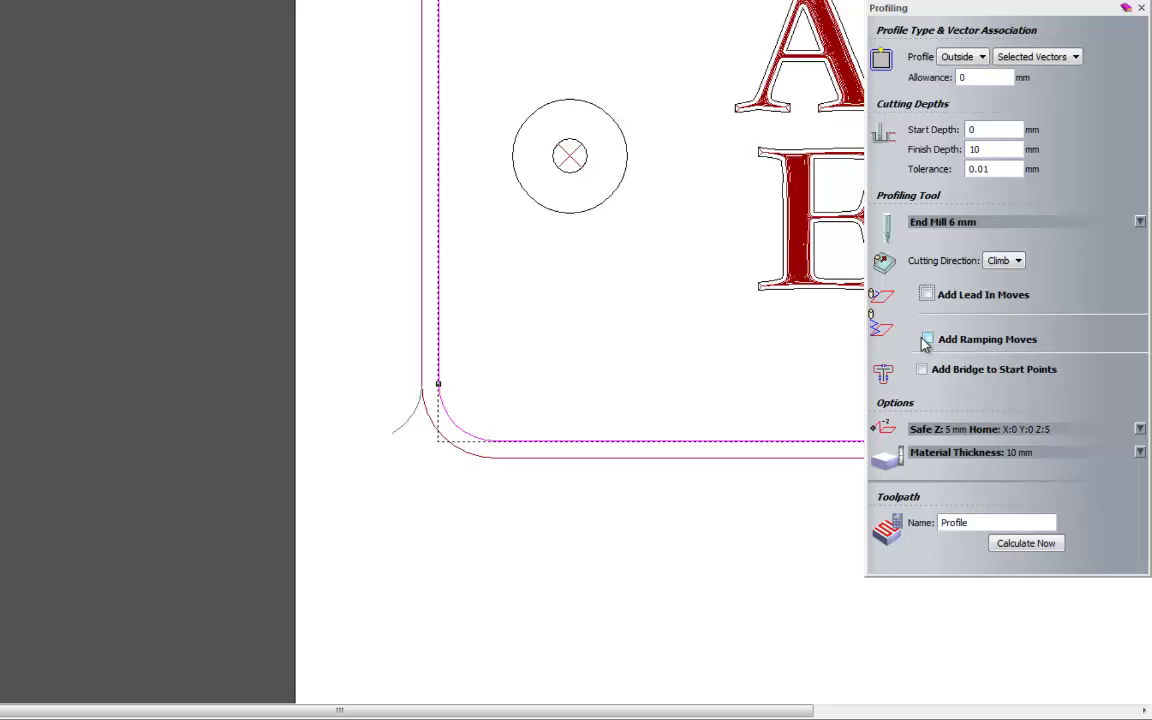
click(921, 369)
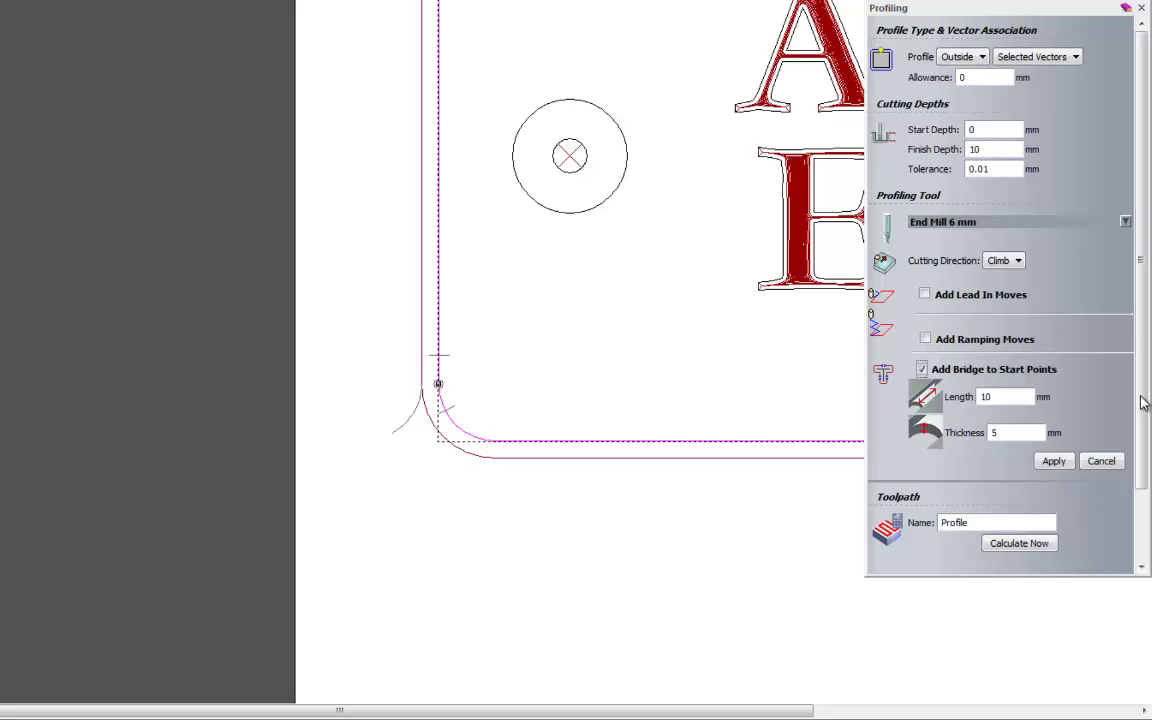
scroll(1143, 403, down, 2)
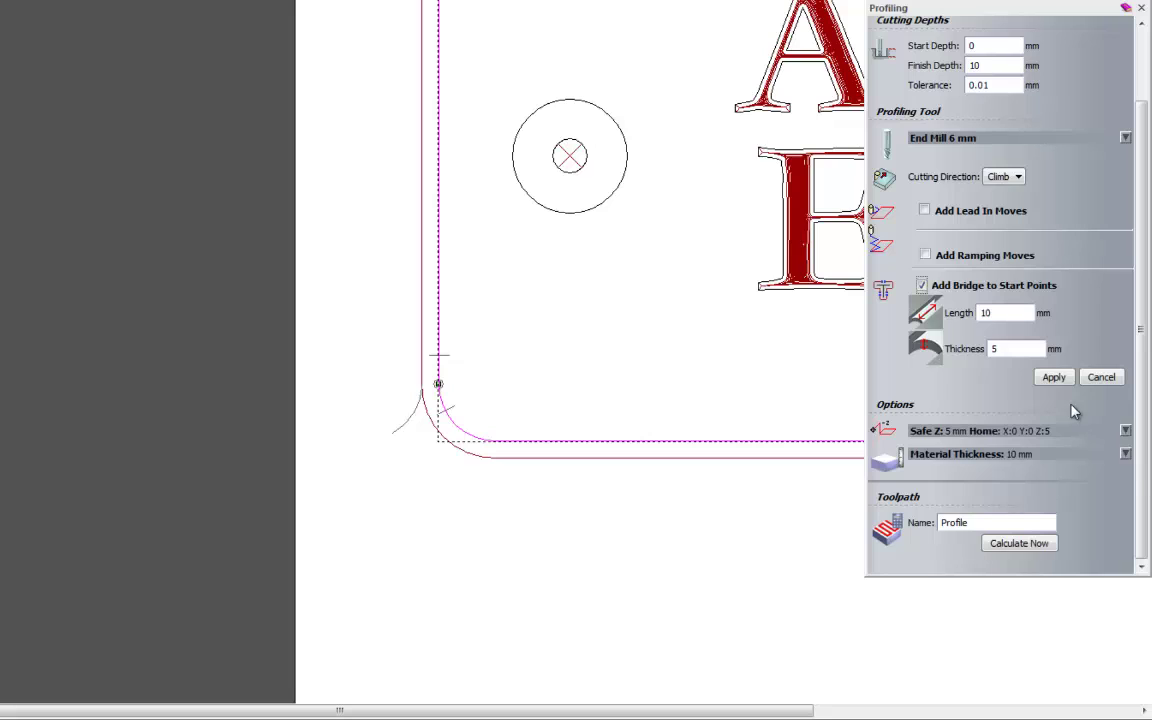
click(1052, 378)
click(1045, 550)
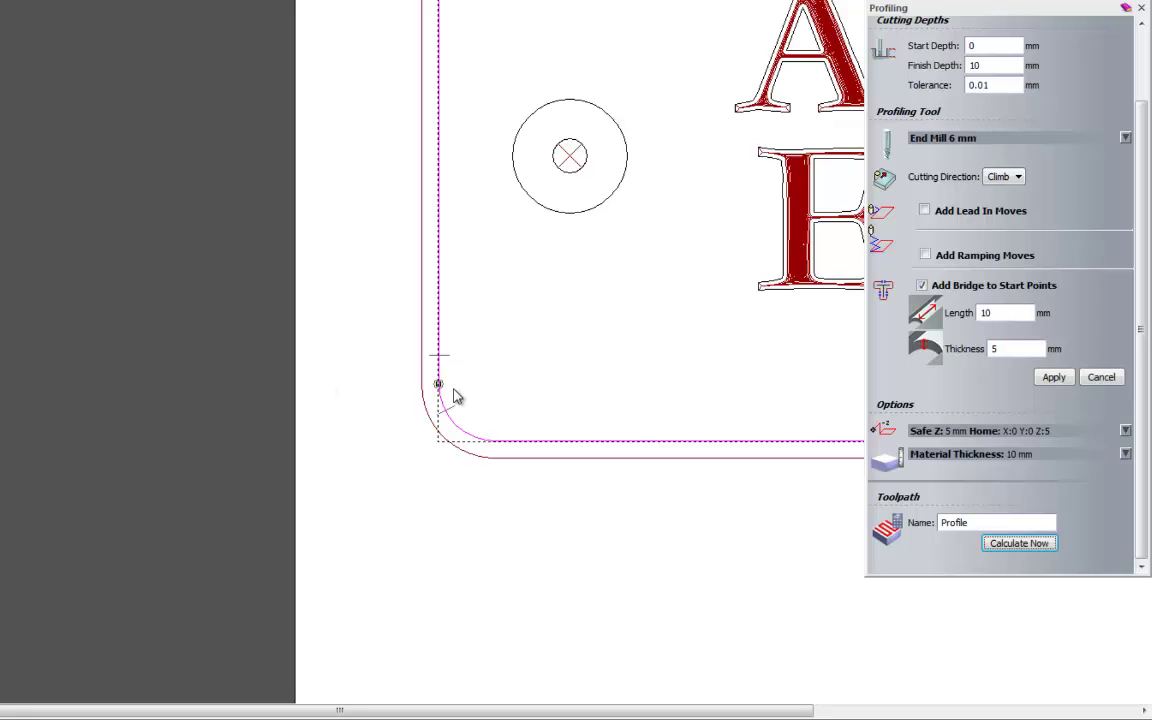
click(513, 375)
scroll(496, 360, down, 3)
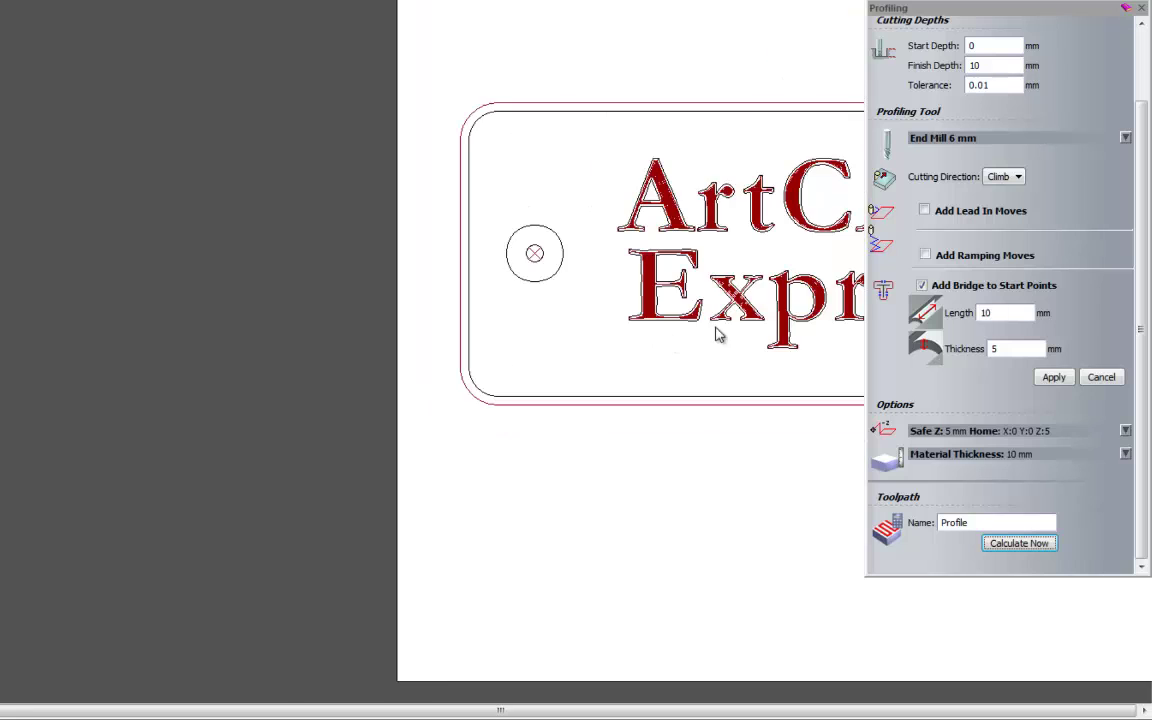
Select the sign border and examine the bridge marks and start point at its lower-left corner.
click(247, 450)
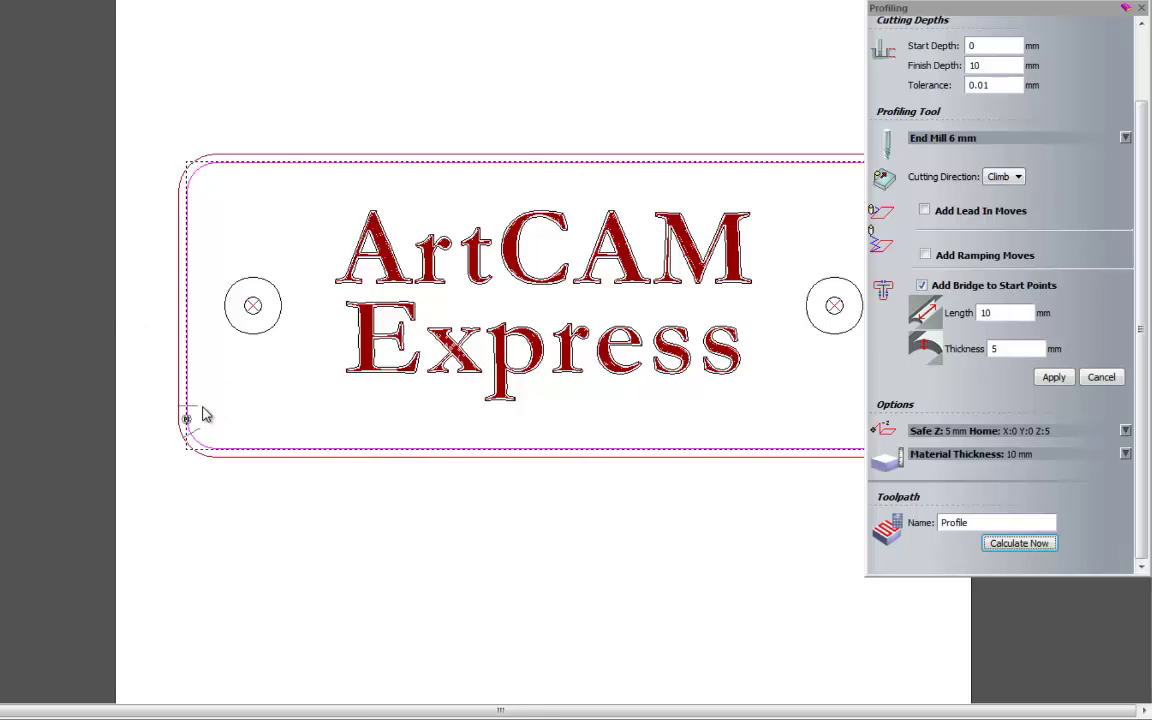
scroll(203, 414, up, 3)
scroll(183, 456, up, 2)
click(94, 451)
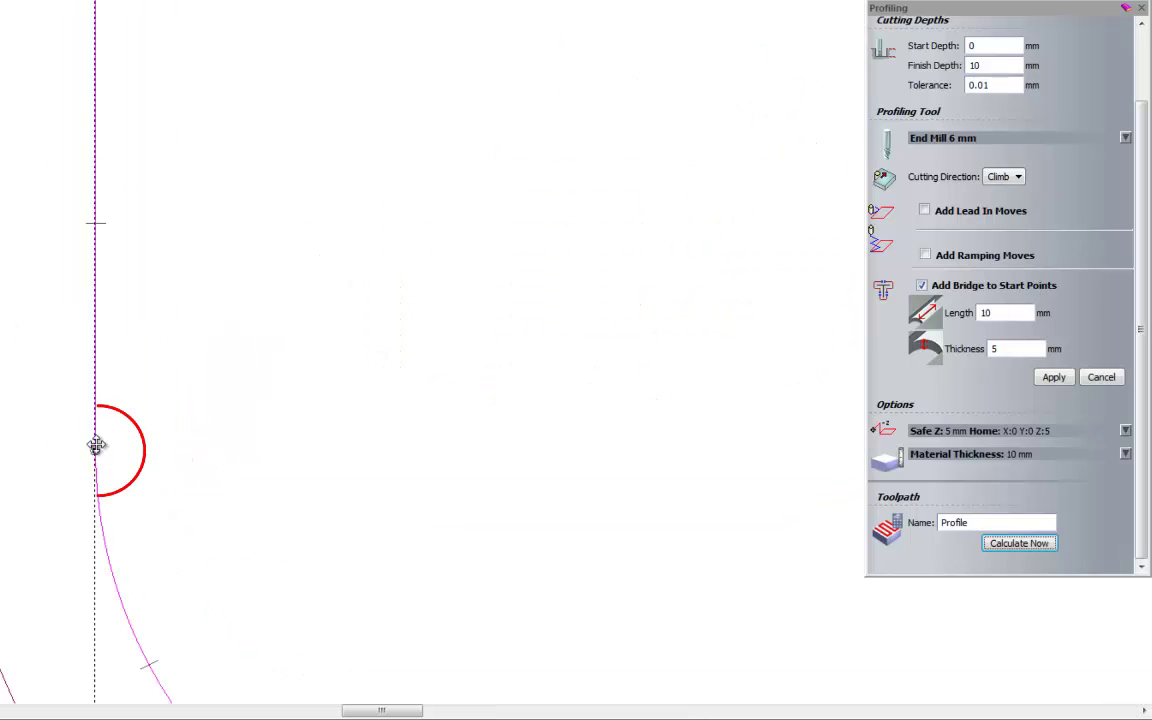
scroll(476, 366, down, 2)
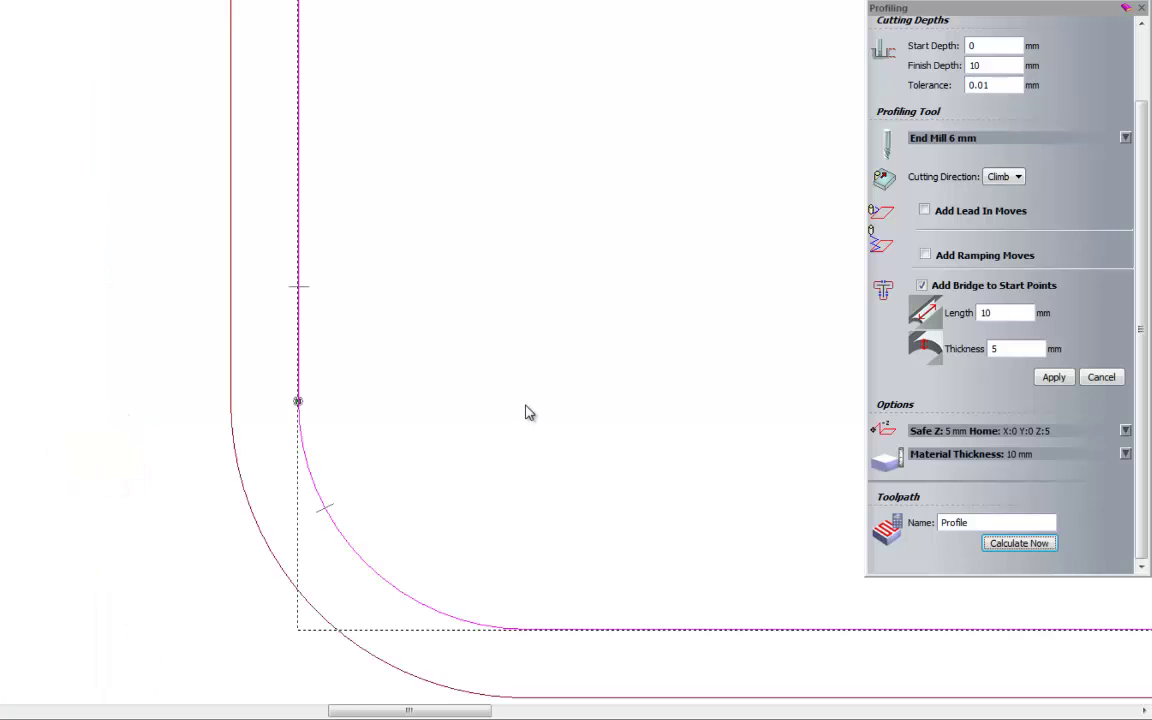
scroll(522, 401, down, 6)
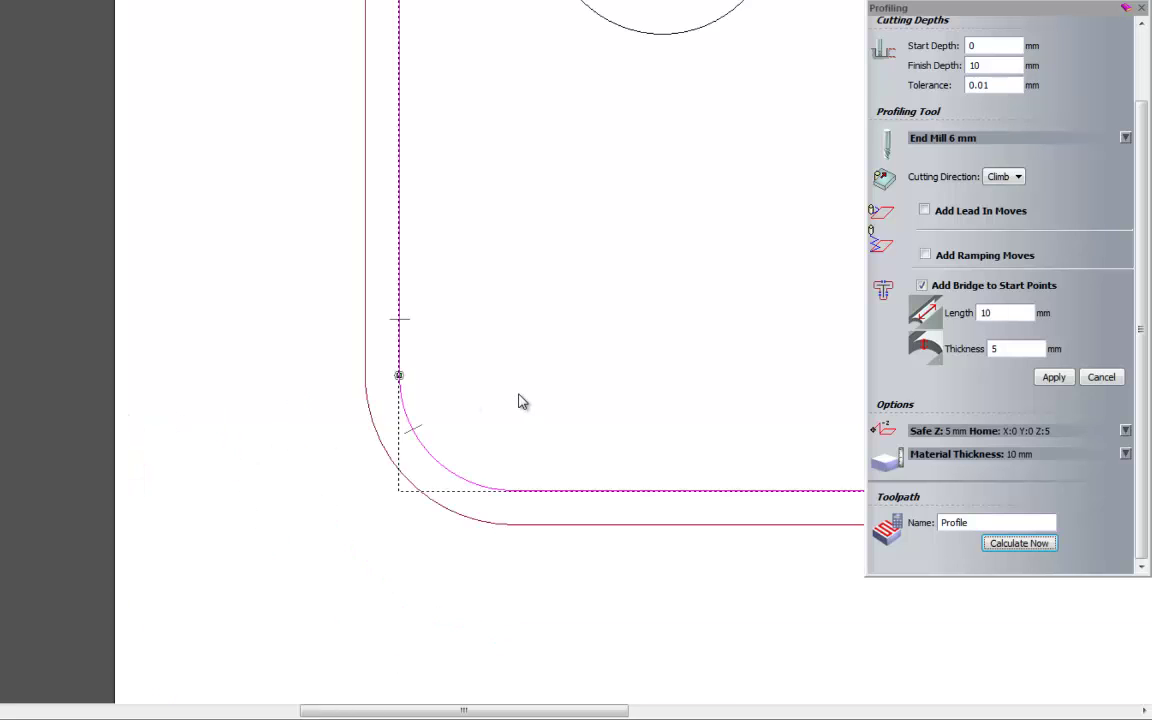
scroll(837, 262, down, 2)
scroll(825, 257, up, 2)
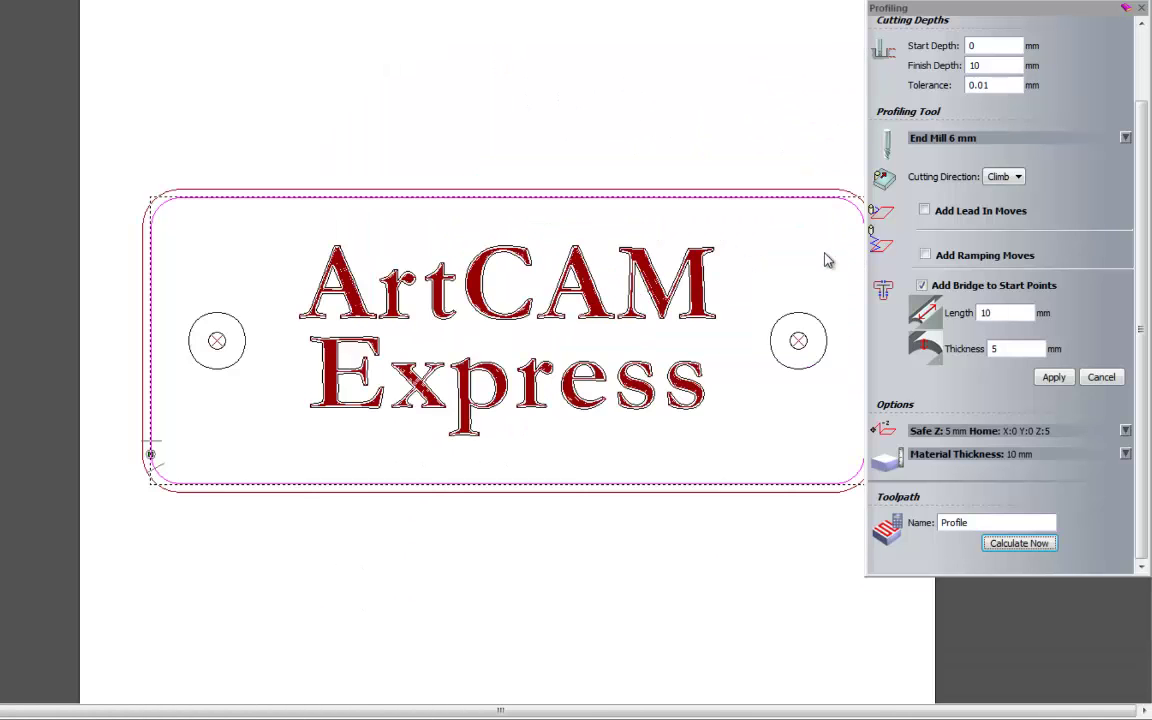
scroll(546, 296, down, 3)
Insert a node at the middle of the sign border's upper edge and make it the start node.
scroll(505, 325, up, 3)
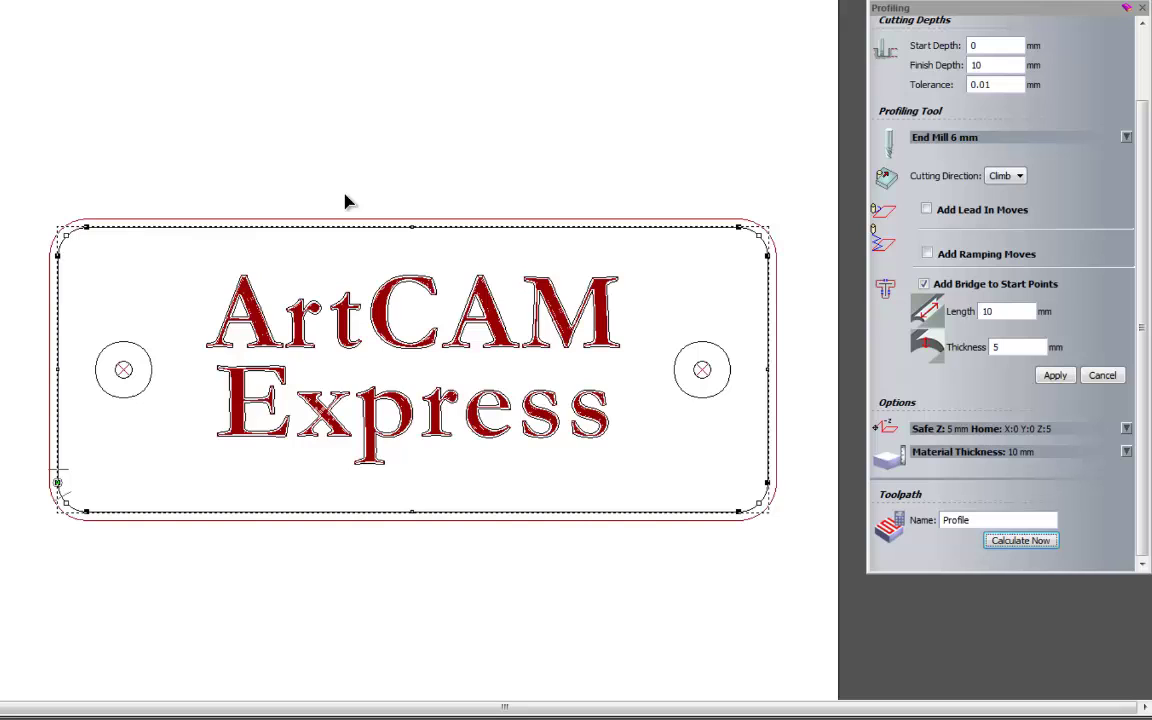
scroll(396, 256, up, 2)
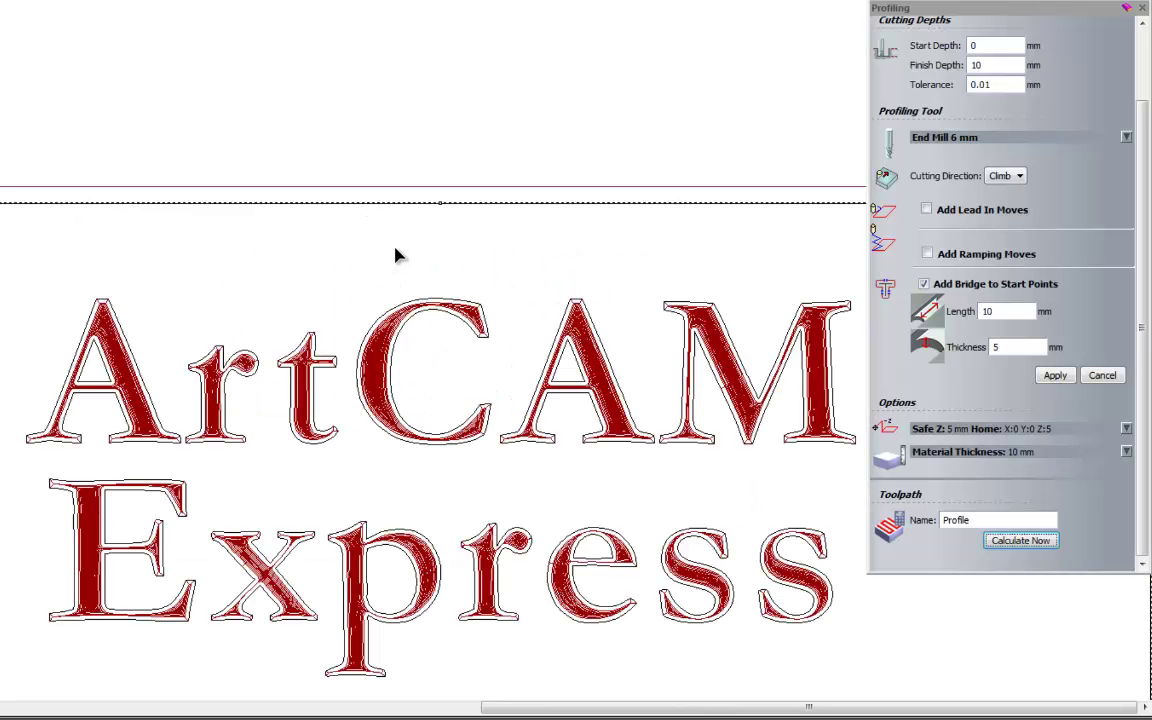
right_click(442, 204)
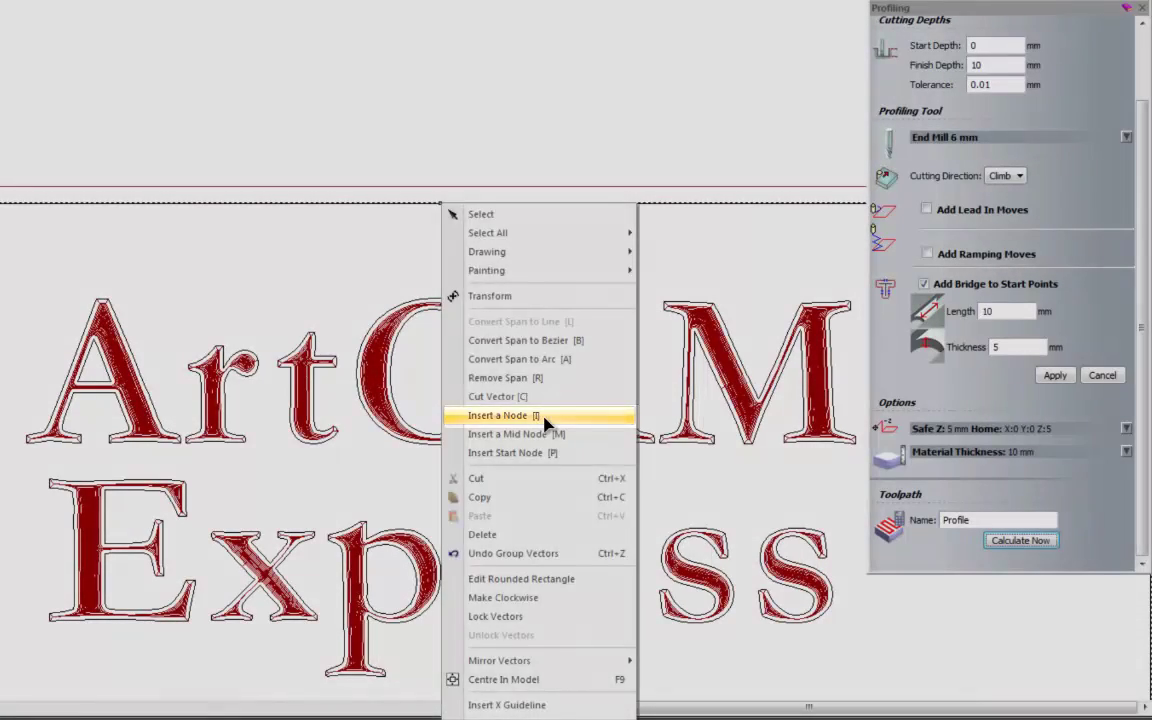
click(544, 422)
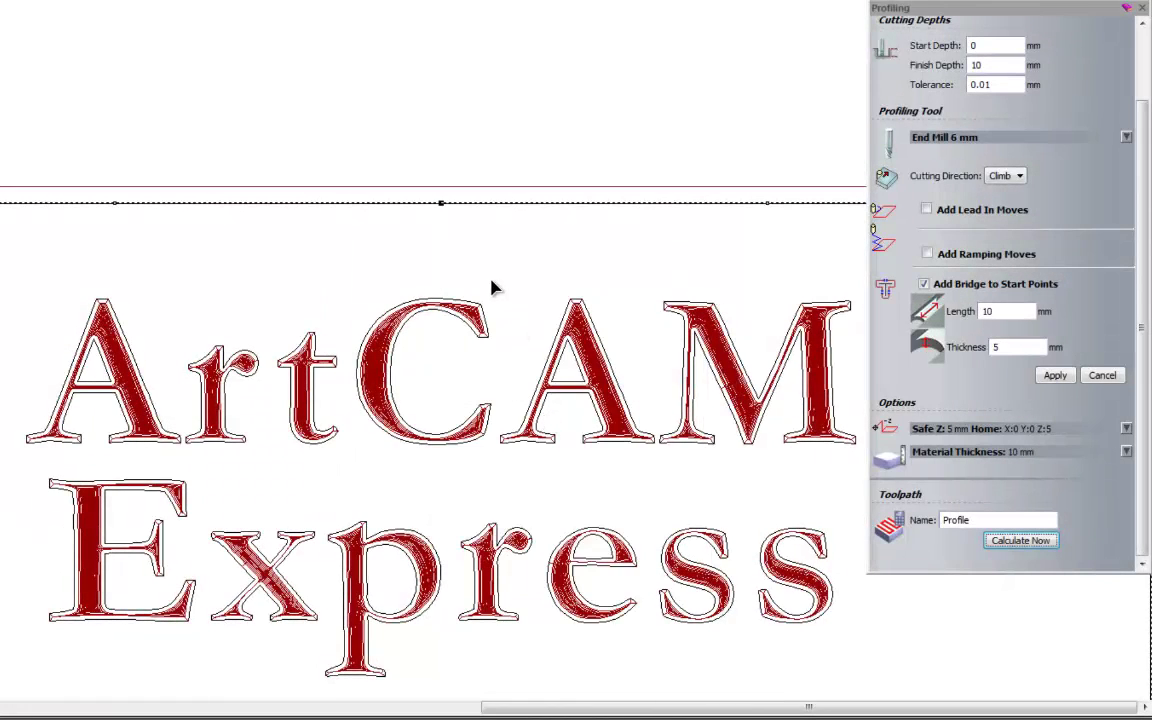
right_click(443, 202)
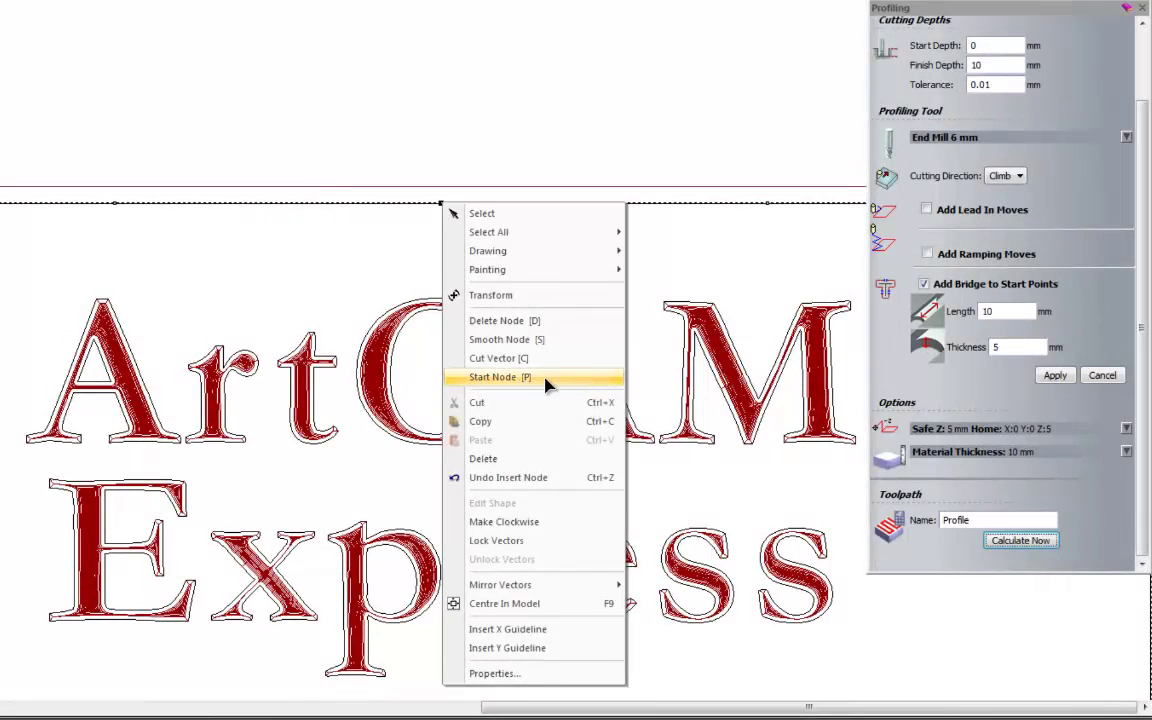
click(522, 379)
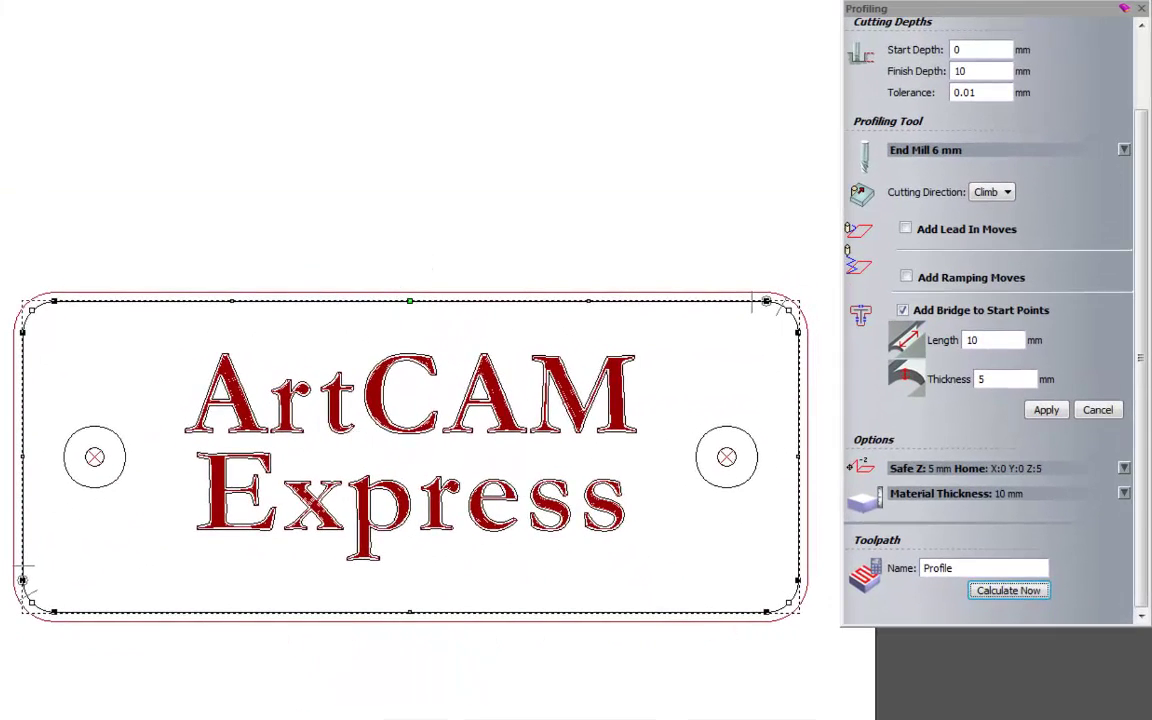
Finish node editing, recalculate the border profile with the bridge at the new start node, and turn off bridges to start points.
key(n)
click(1020, 591)
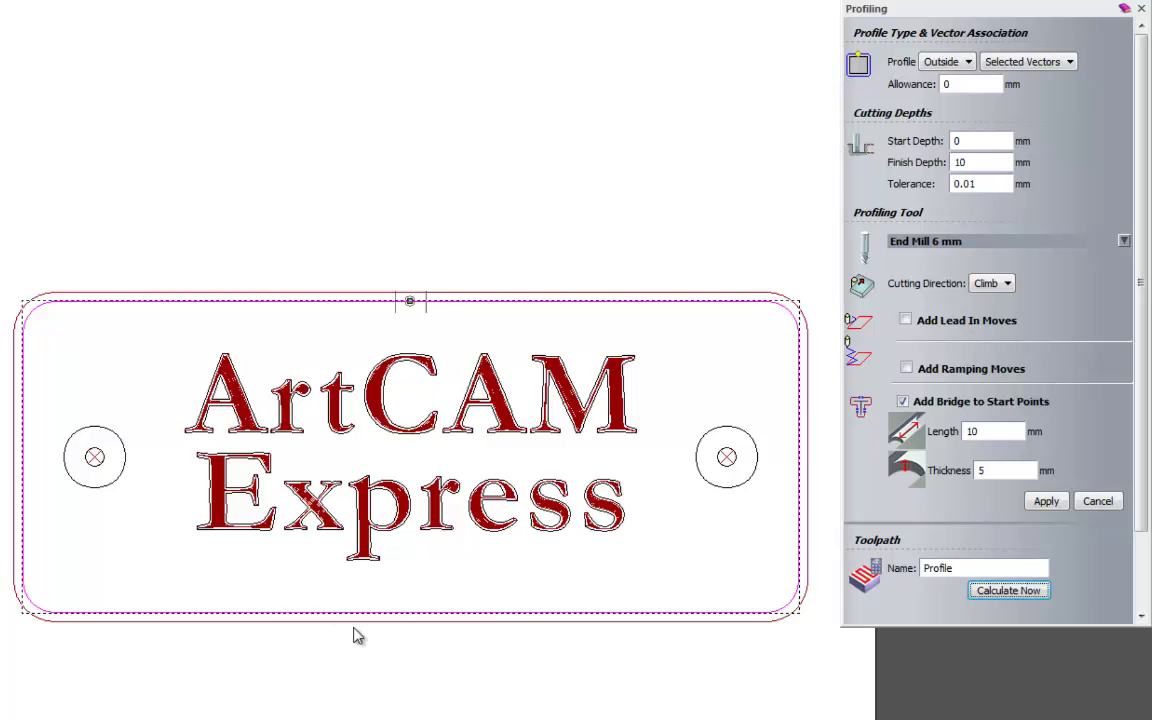
scroll(442, 545, up, 2)
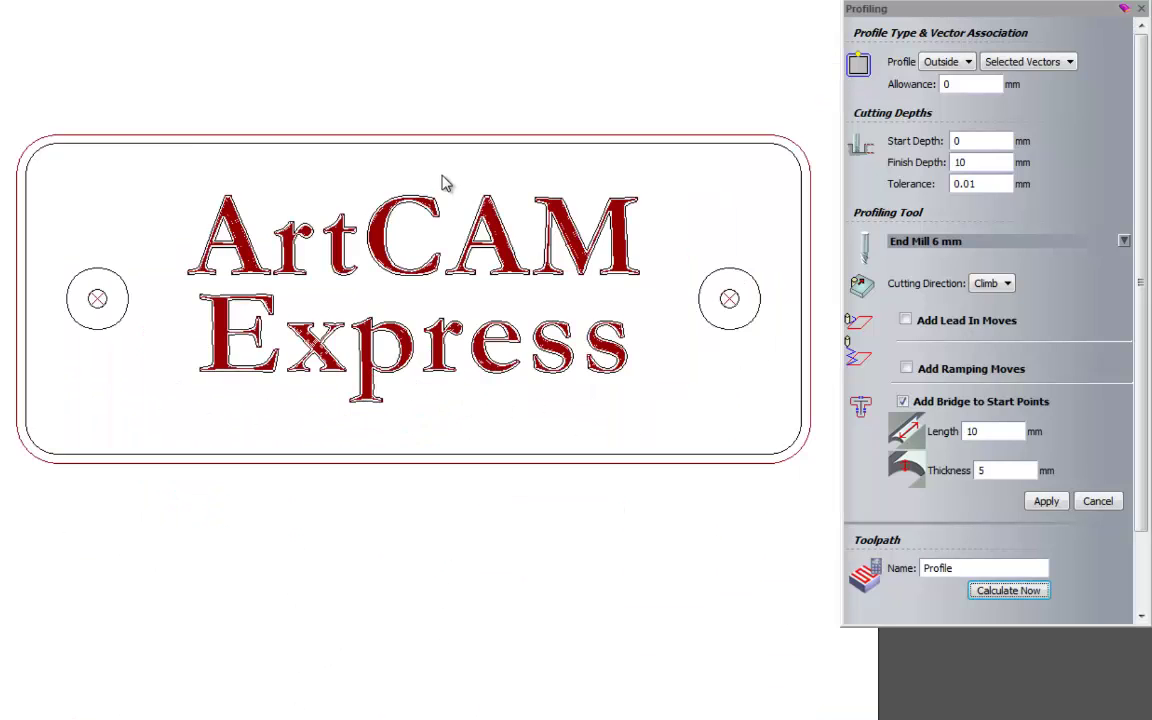
scroll(440, 182, up, 1)
scroll(458, 209, down, 1)
click(903, 401)
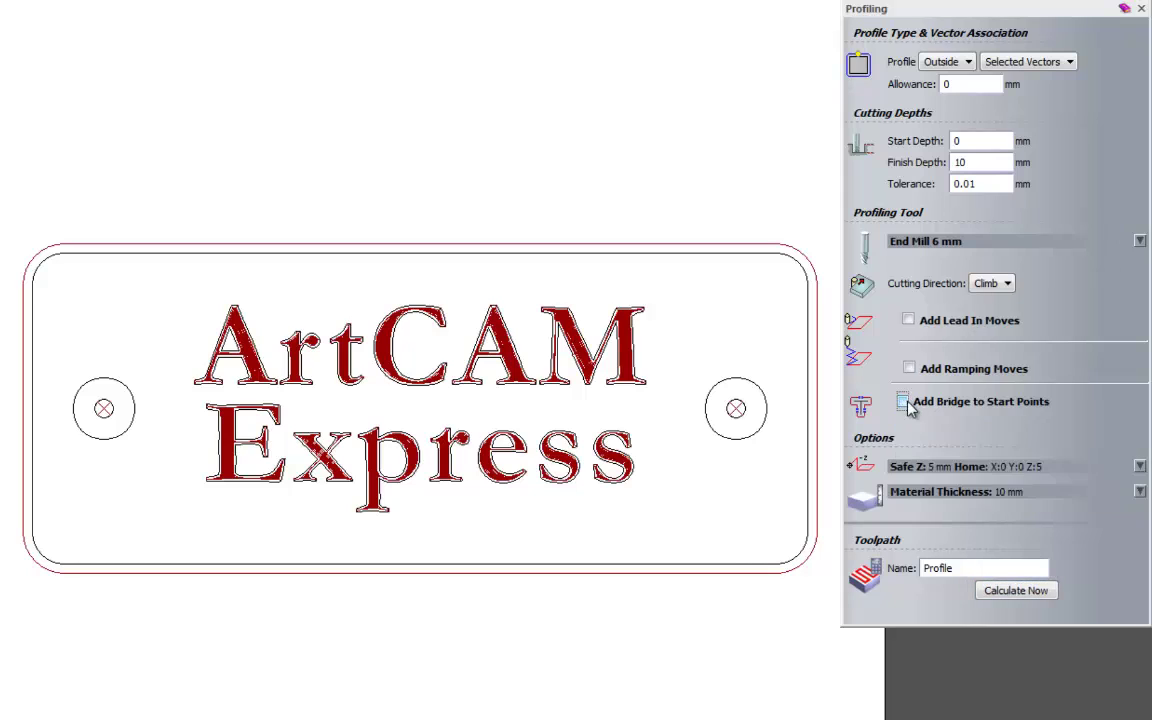
Select the sign border, recalculate its outside profile toolpath without bridges, and close the profiling settings.
click(1015, 591)
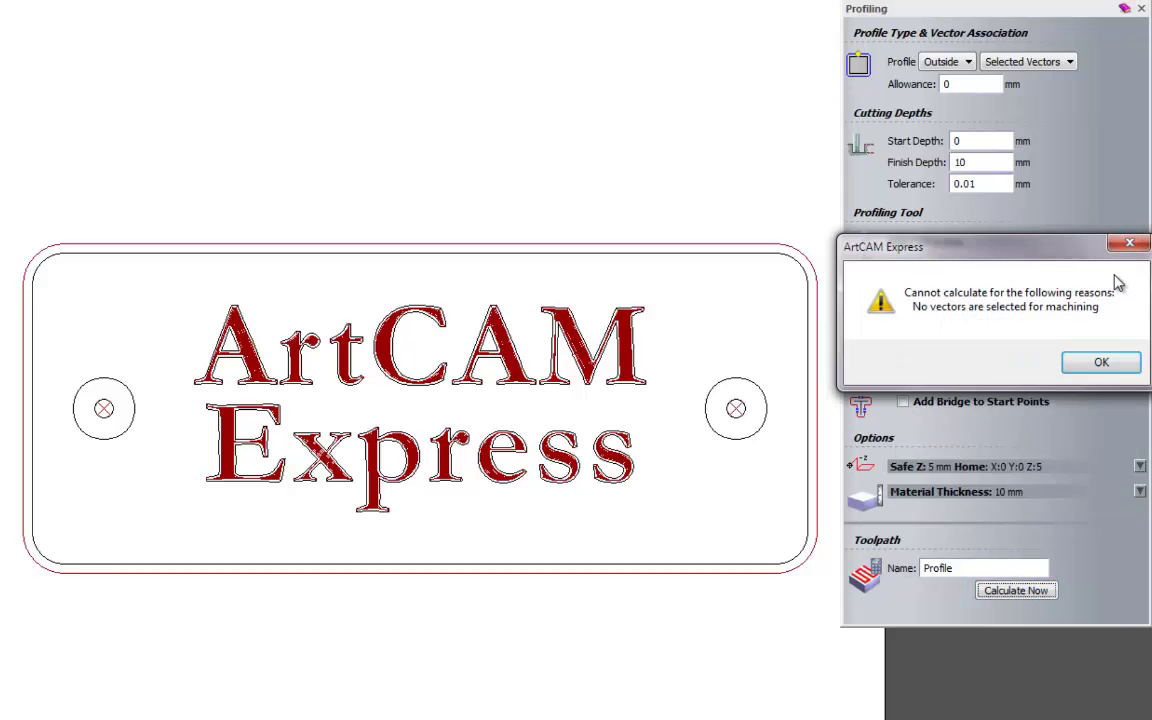
click(1103, 361)
click(809, 315)
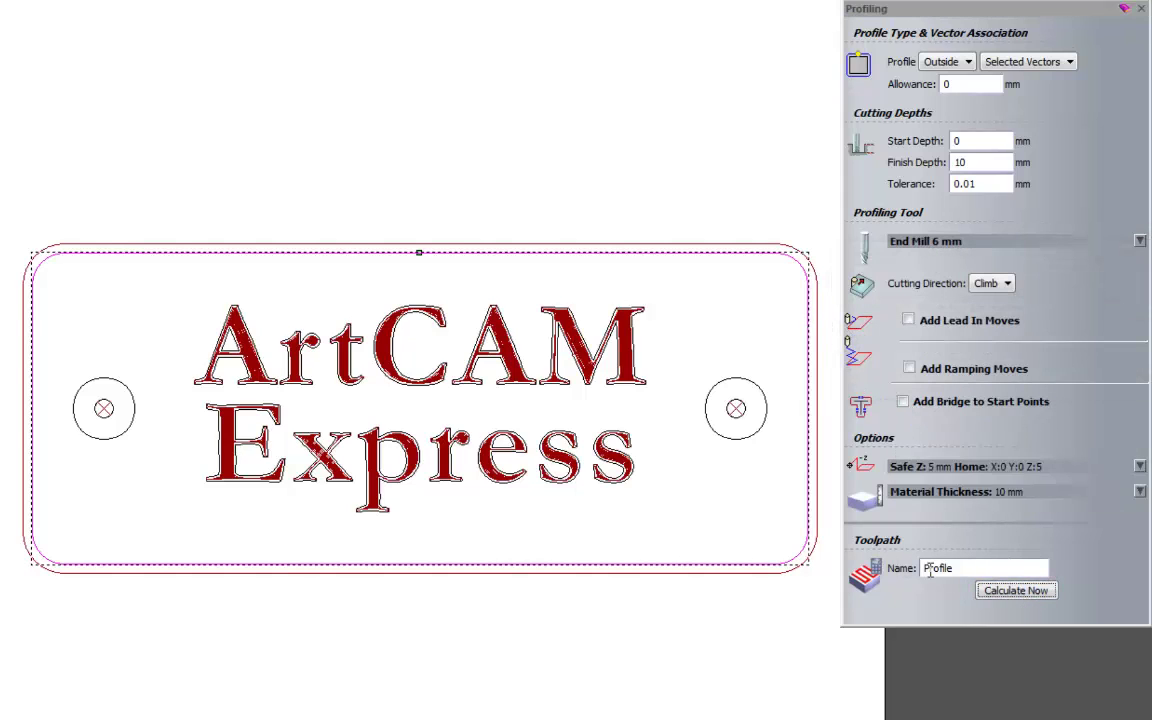
click(309, 288)
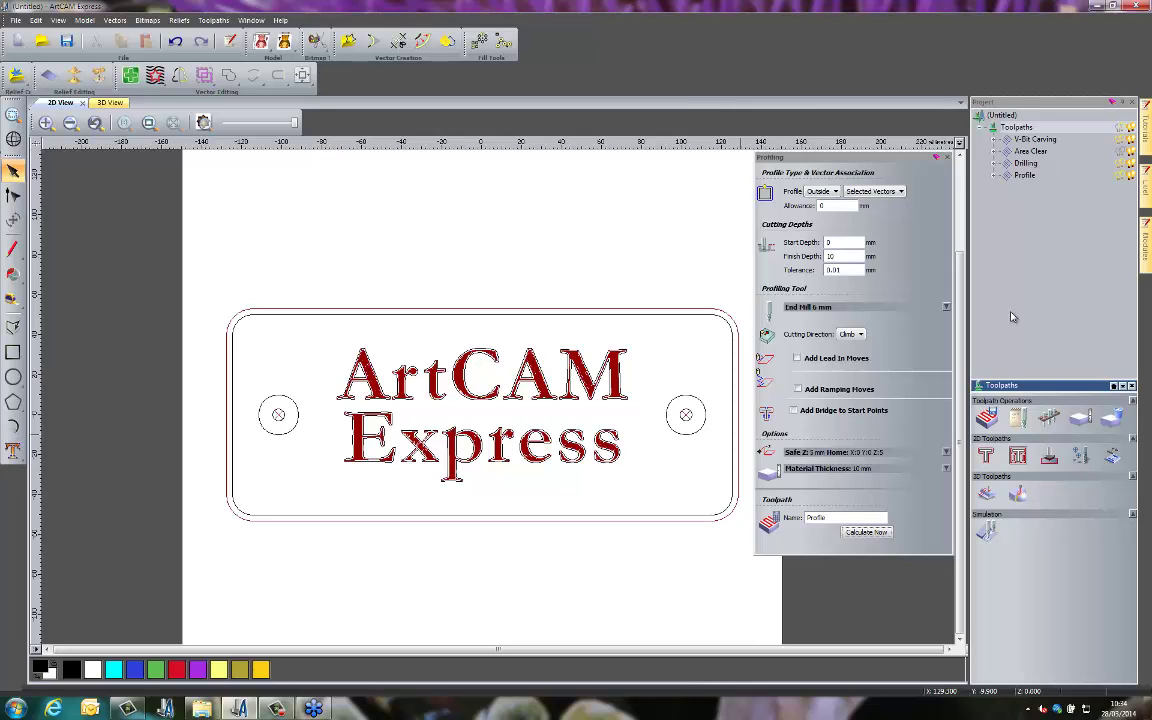
click(948, 159)
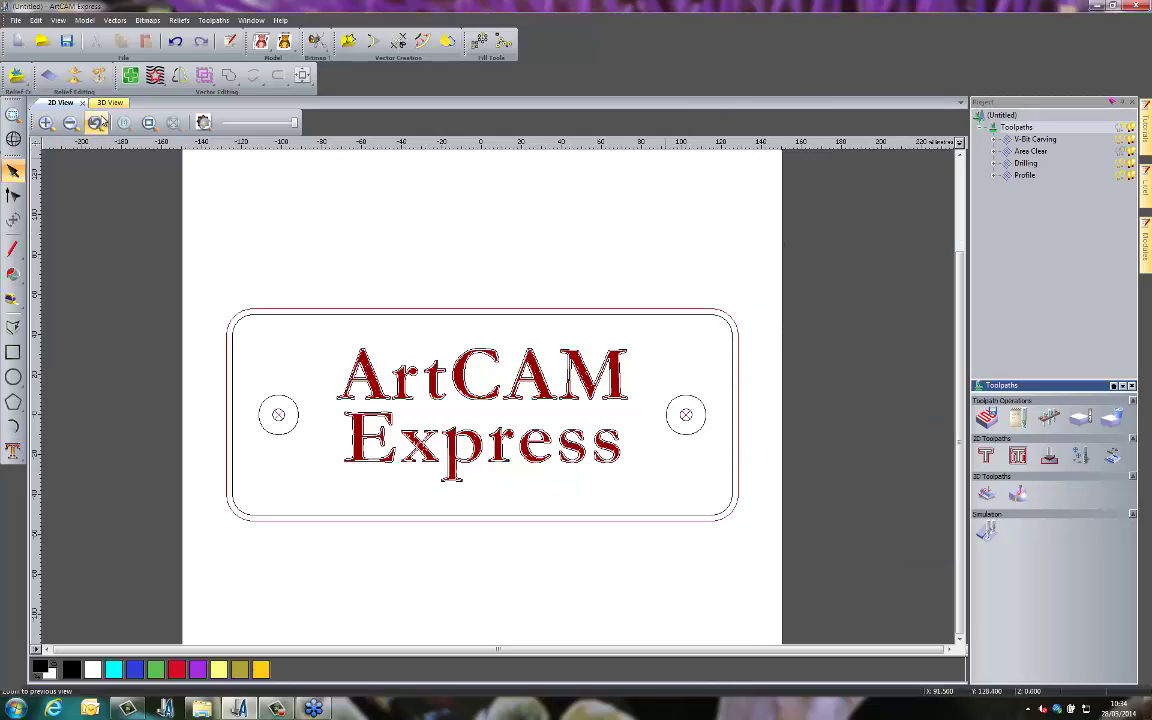
Show the sign in 3D and simulate the V-Bit Carving toolpath.
click(110, 103)
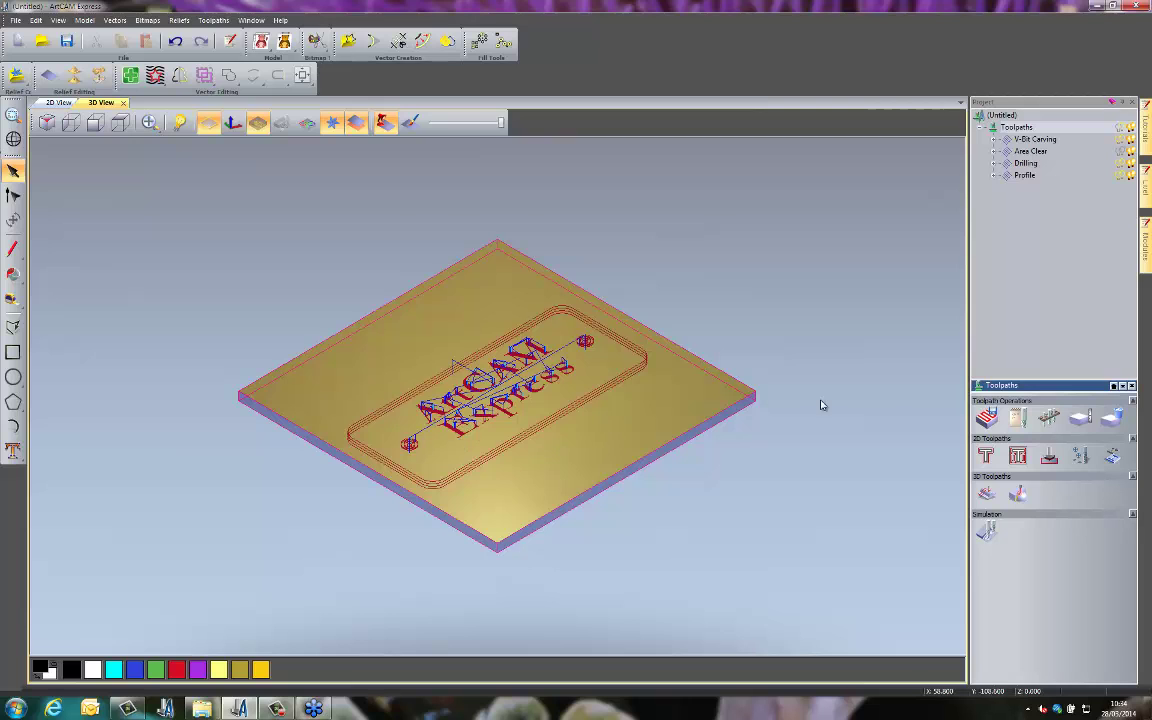
drag(828, 413, 687, 504)
scroll(483, 352, up, 2)
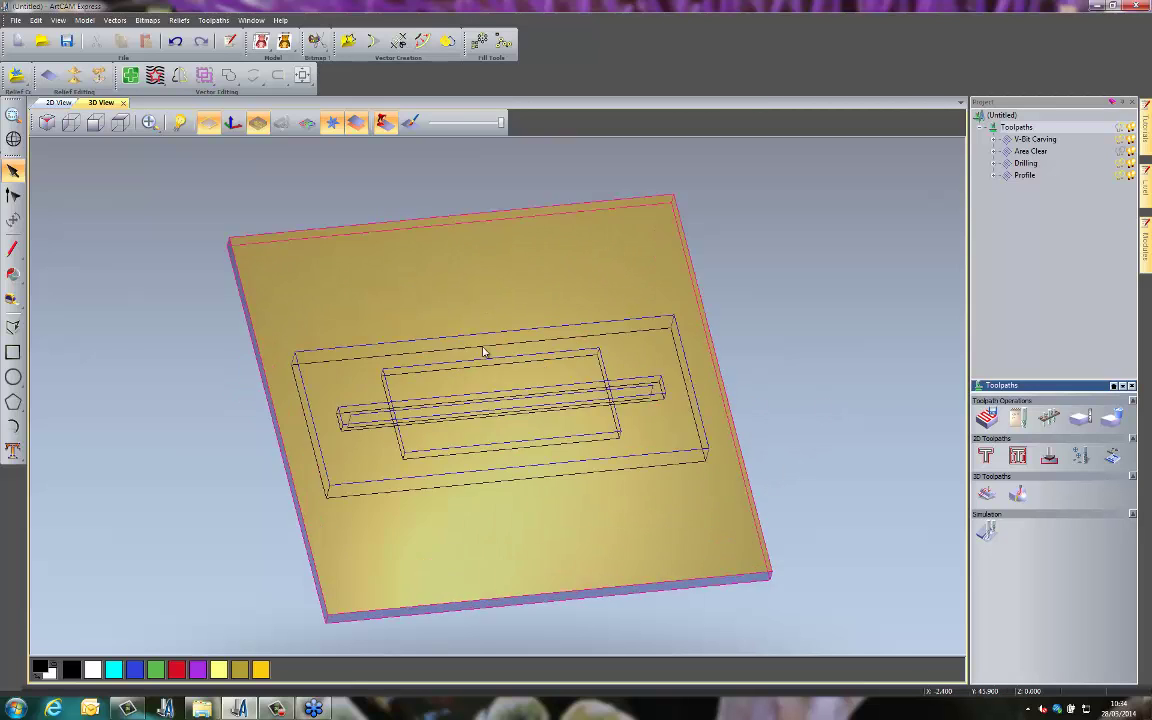
scroll(537, 421, up, 2)
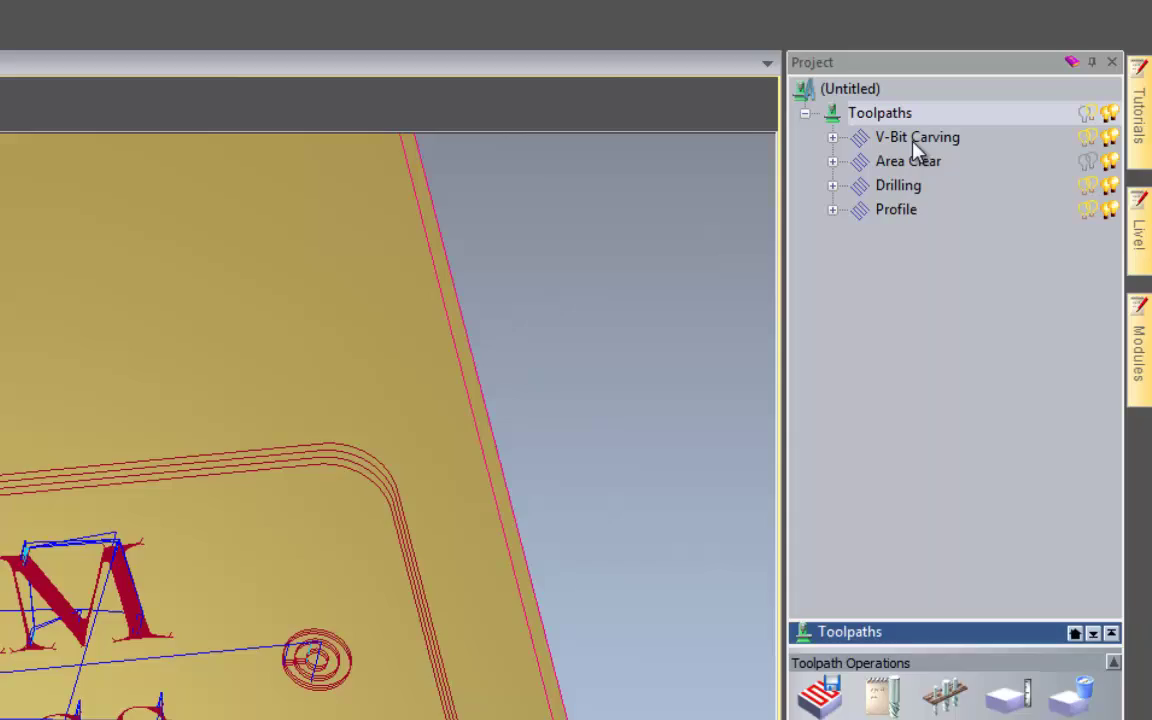
right_click(1031, 140)
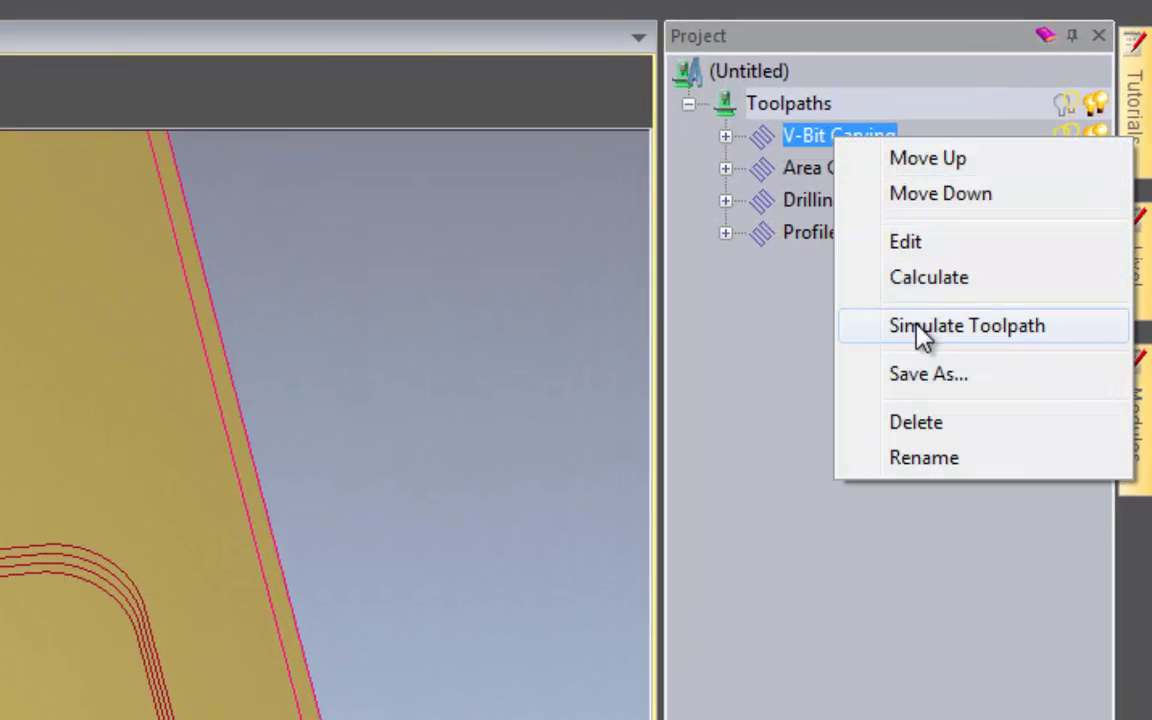
click(922, 331)
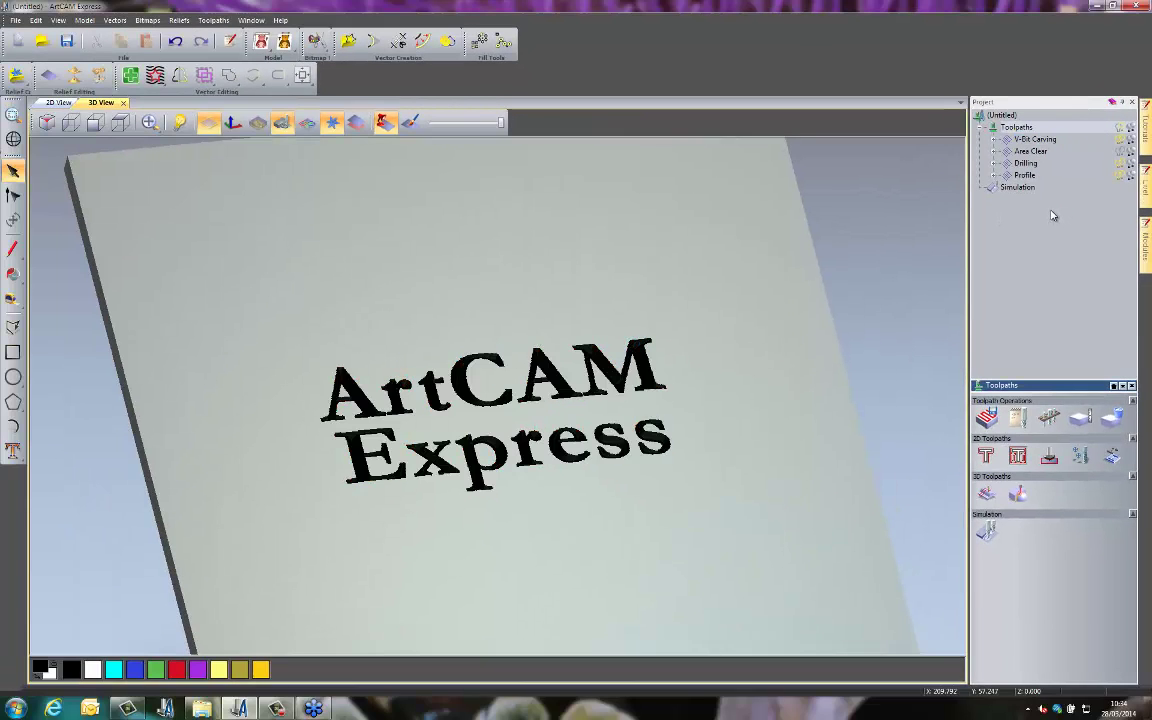
Simulate the Area Clear, Drilling and Profile toolpaths on the same block.
right_click(1033, 154)
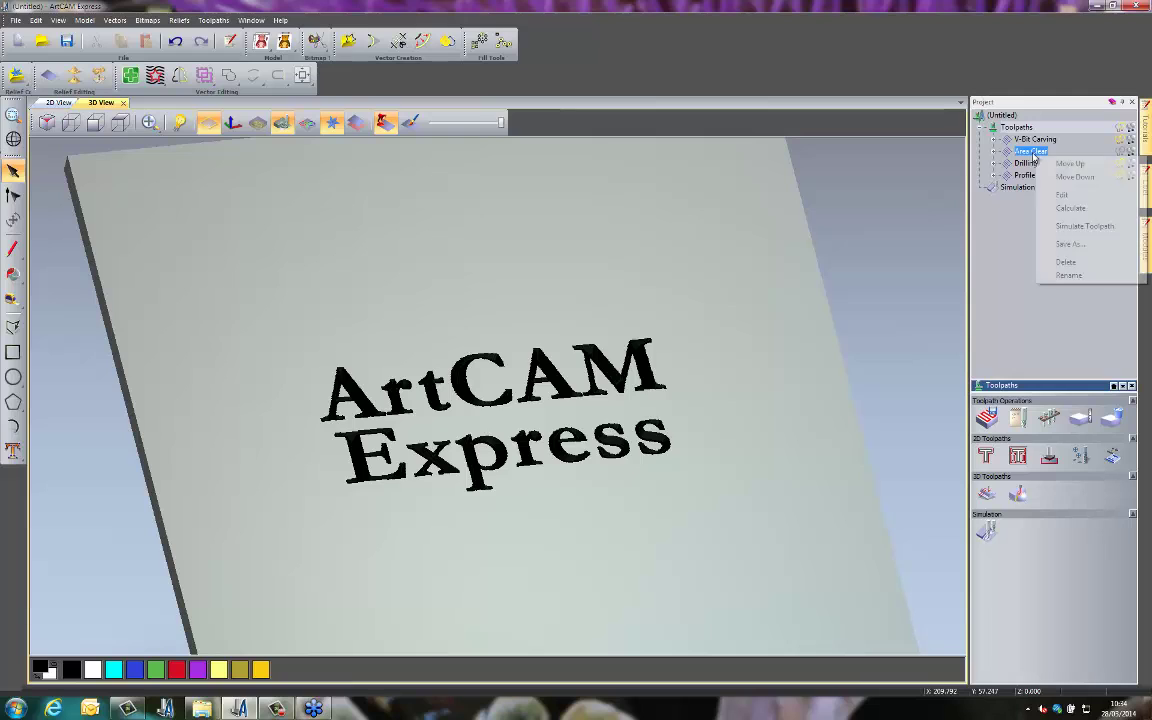
click(1079, 227)
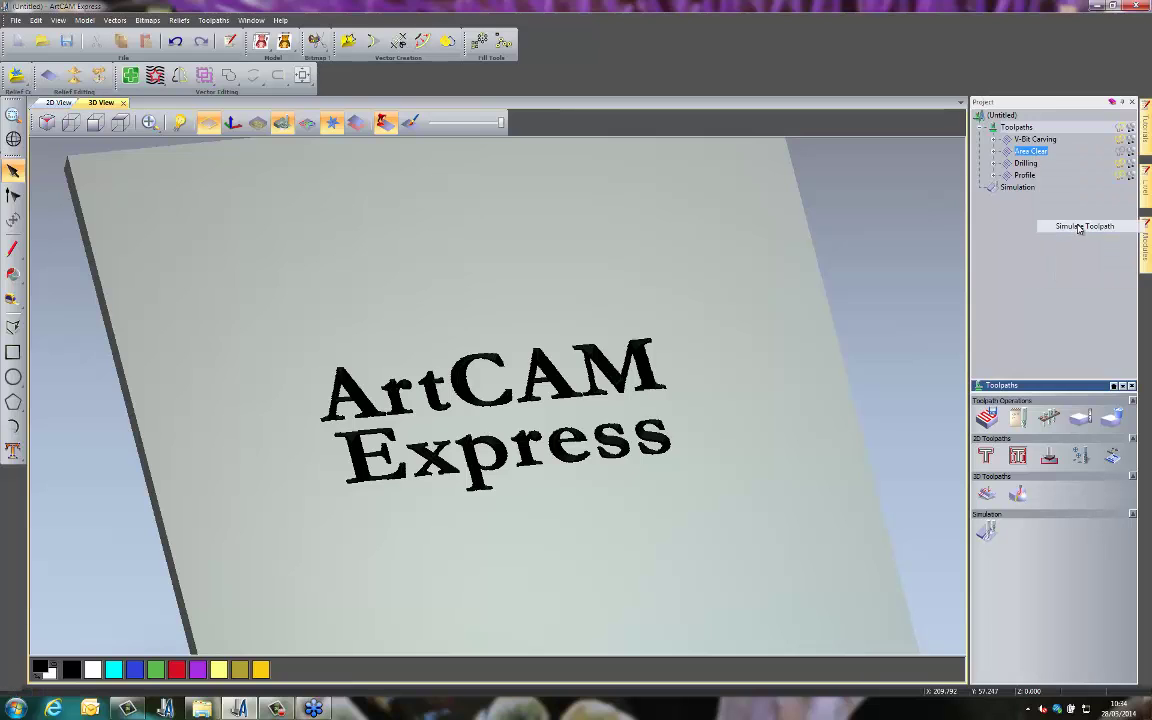
right_click(1037, 165)
click(1067, 238)
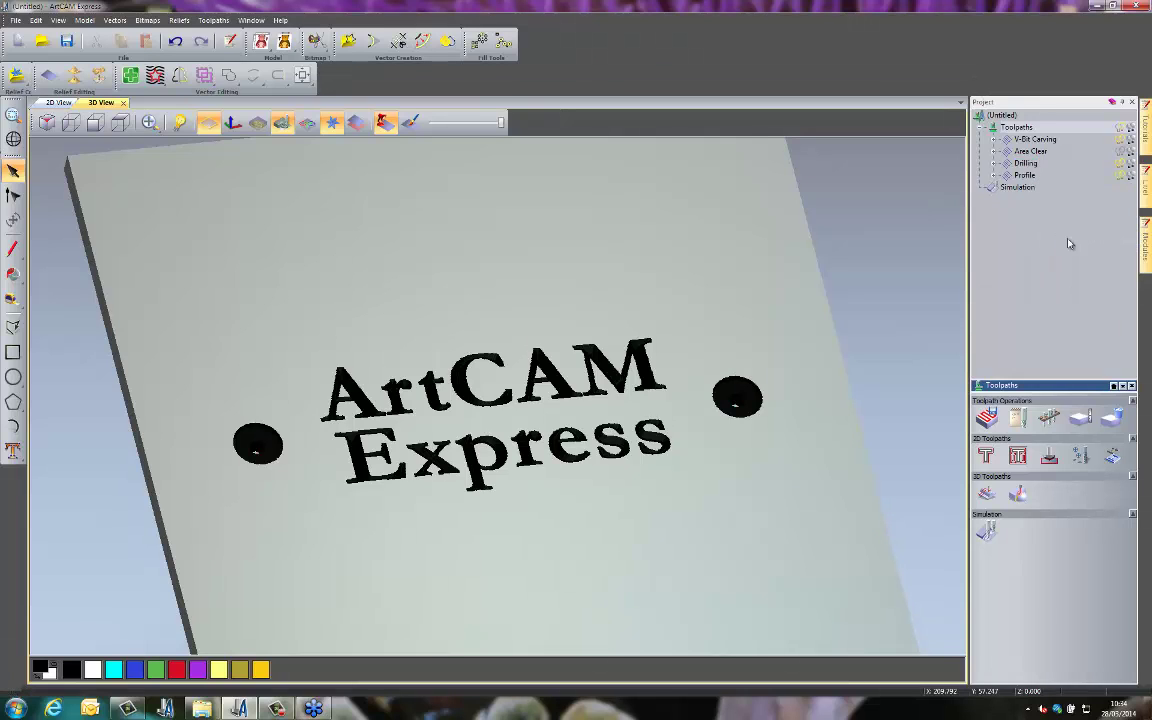
right_click(1025, 177)
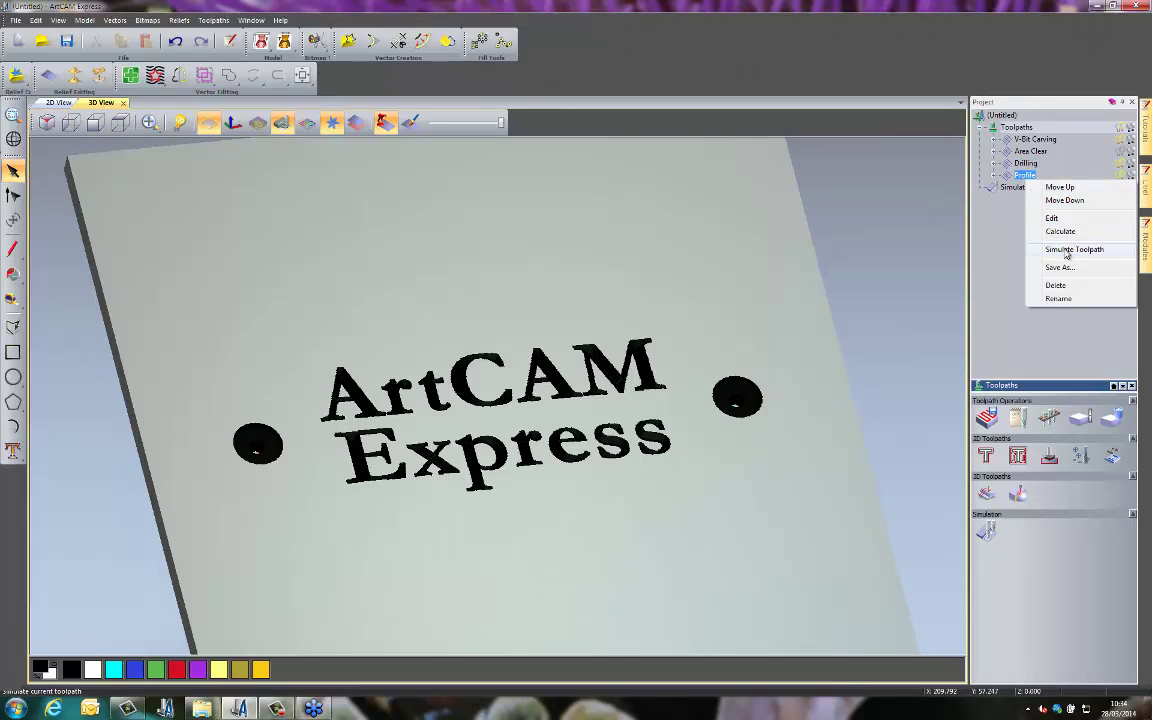
click(1065, 250)
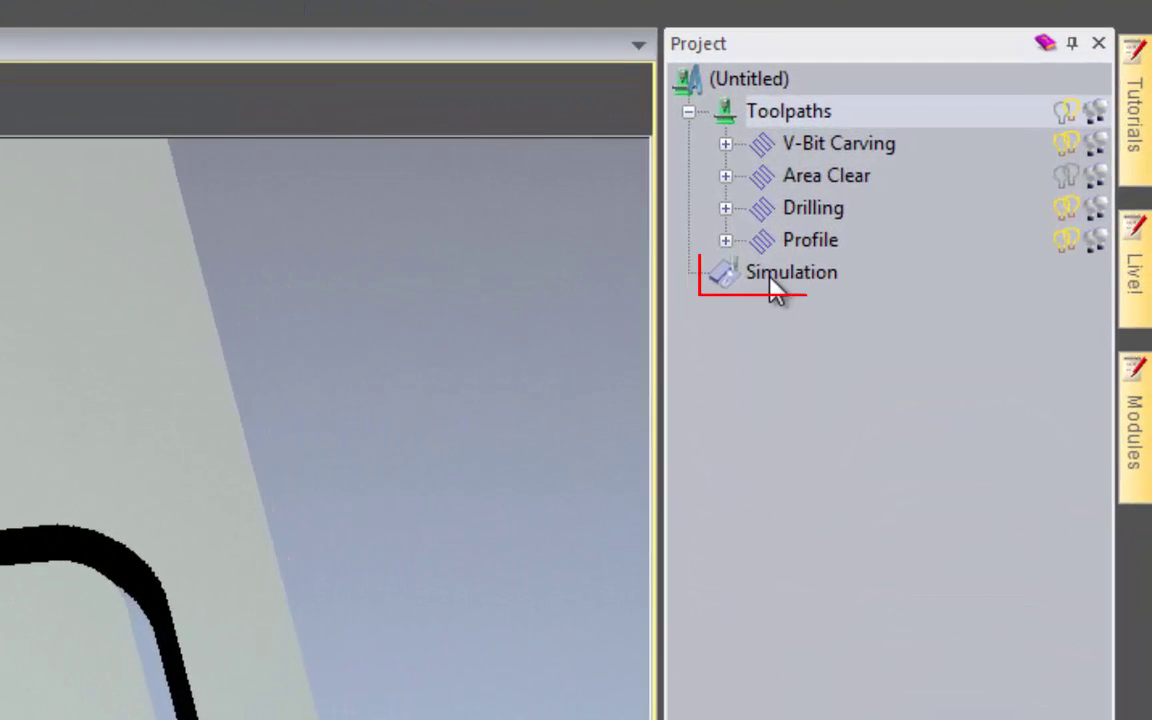
Open the simulation's rendering settings and turn off its depth colour.
click(787, 283)
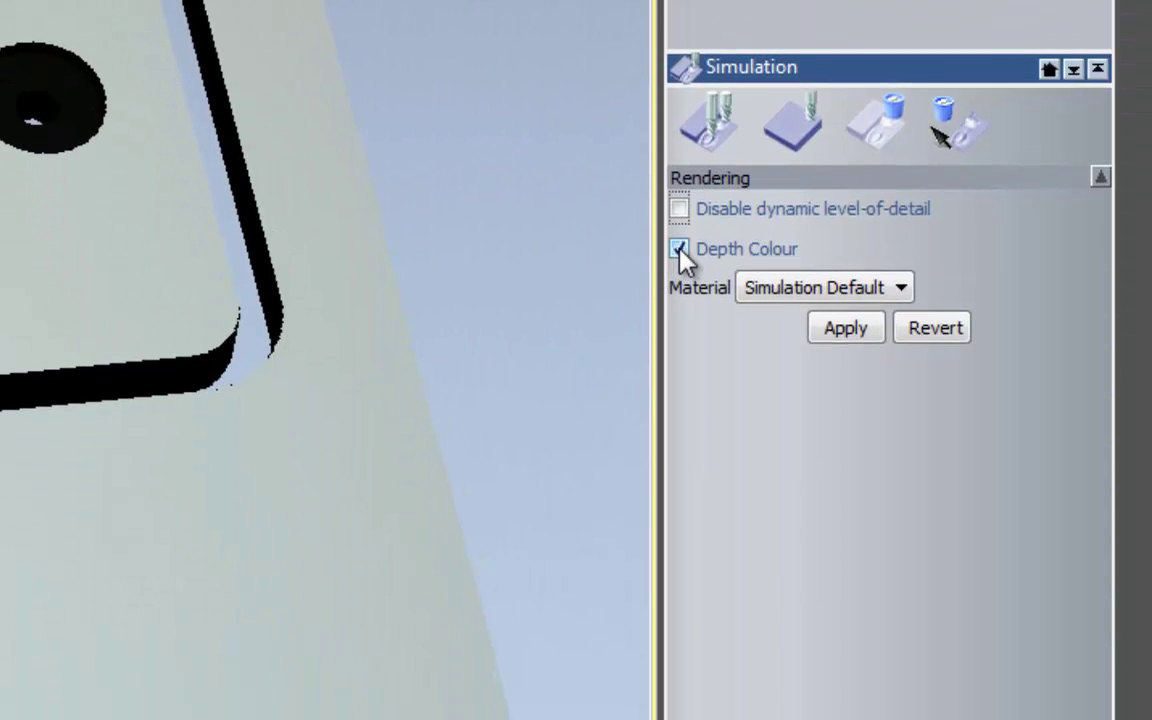
click(681, 251)
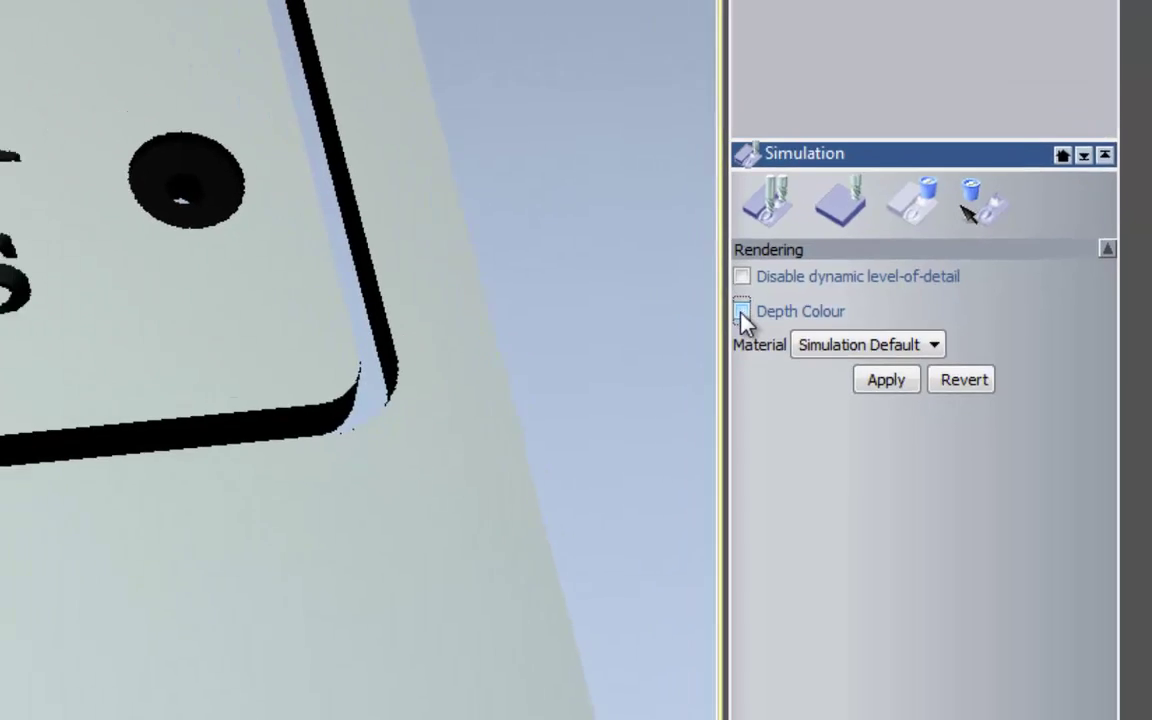
click(845, 328)
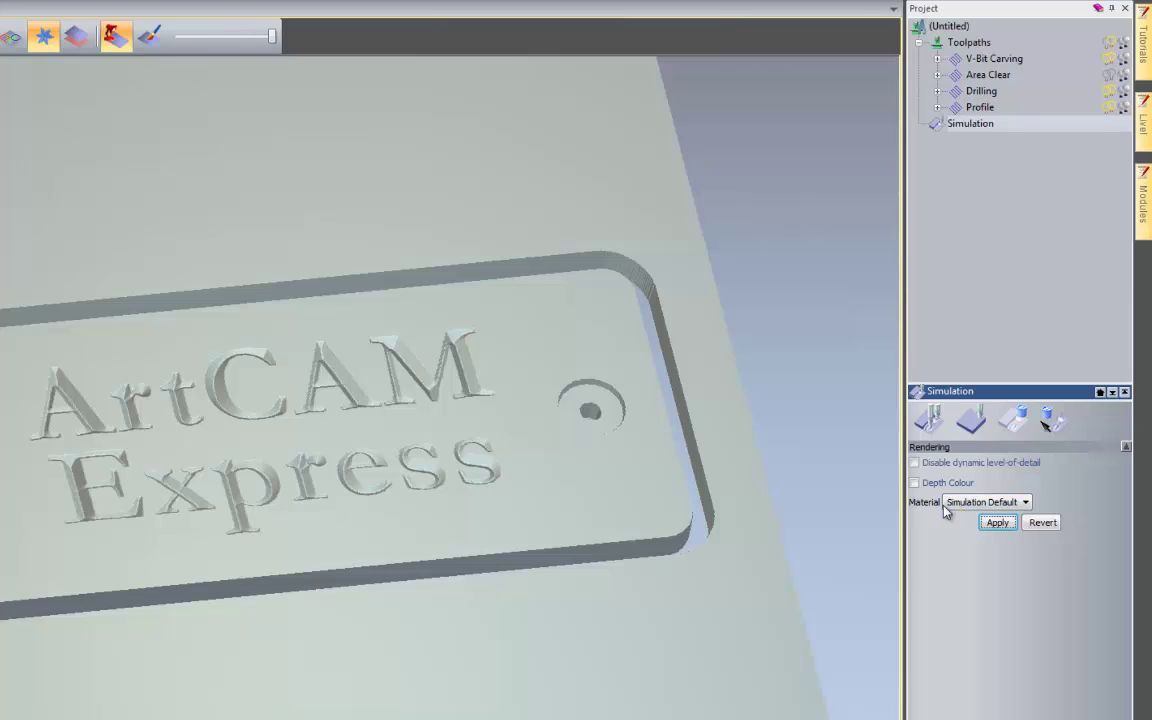
Apply the Medium Oak (H) material to the simulated block.
click(955, 504)
scroll(975, 303, down, 5)
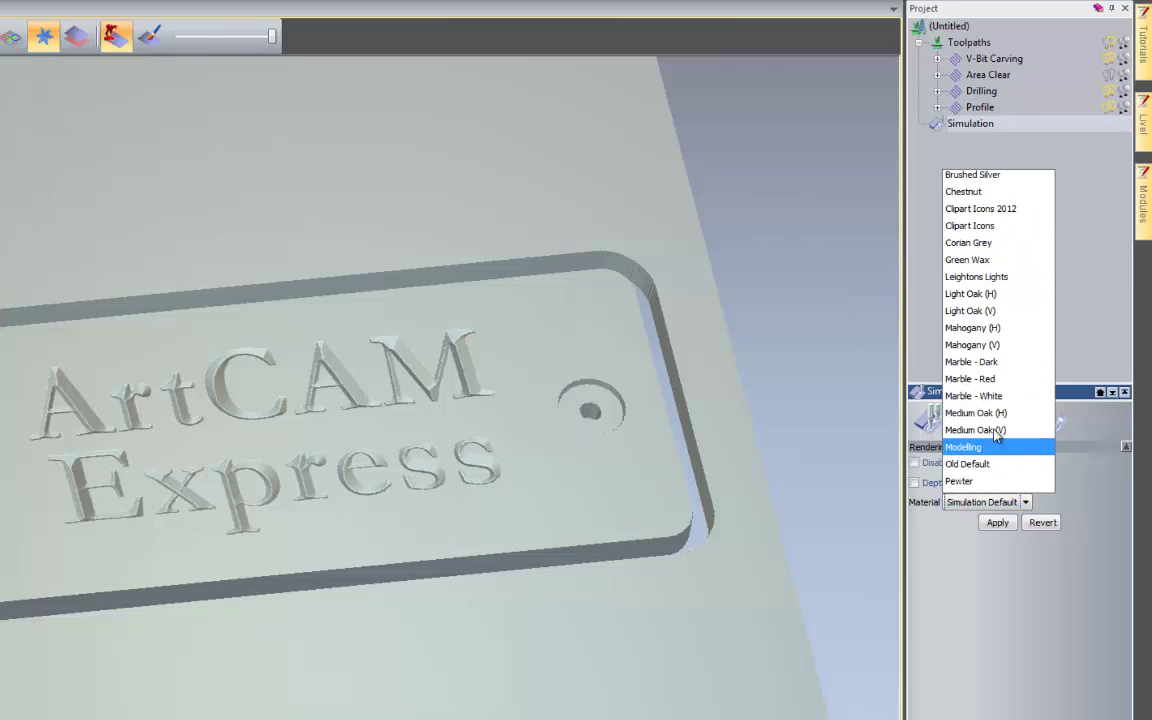
click(999, 414)
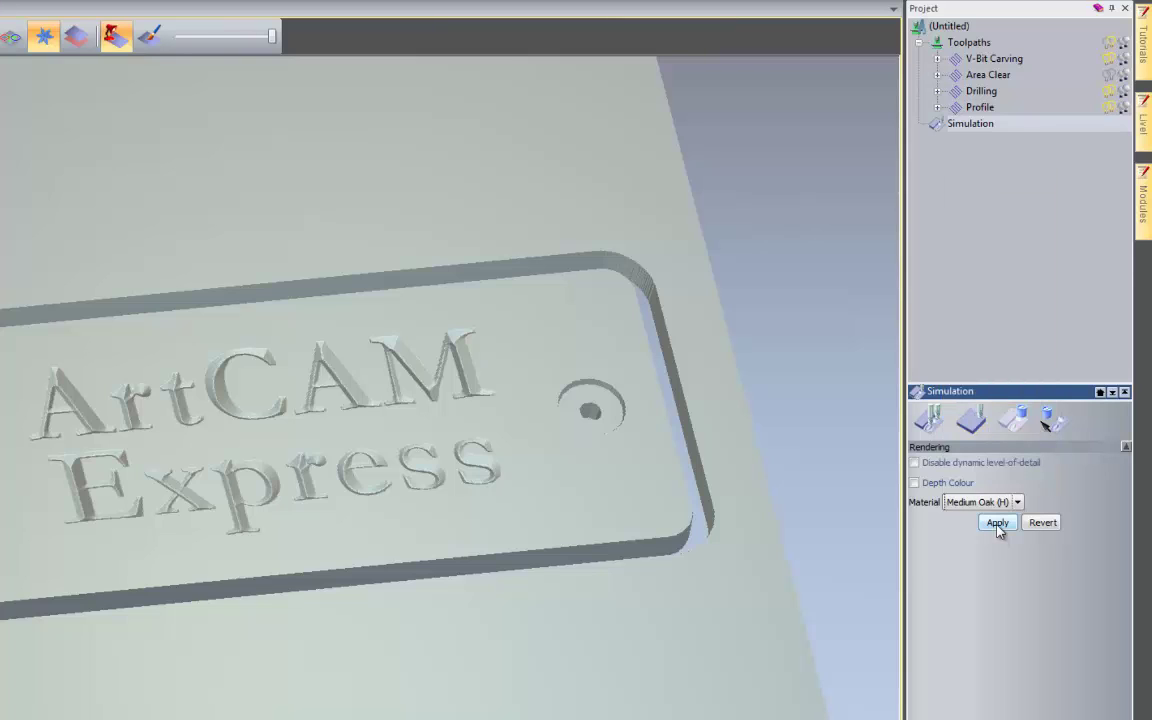
click(997, 523)
mouse_move(473, 458)
mouse_down()
mouse_move(427, 560)
mouse_move(510, 493)
mouse_move(489, 476)
mouse_up()
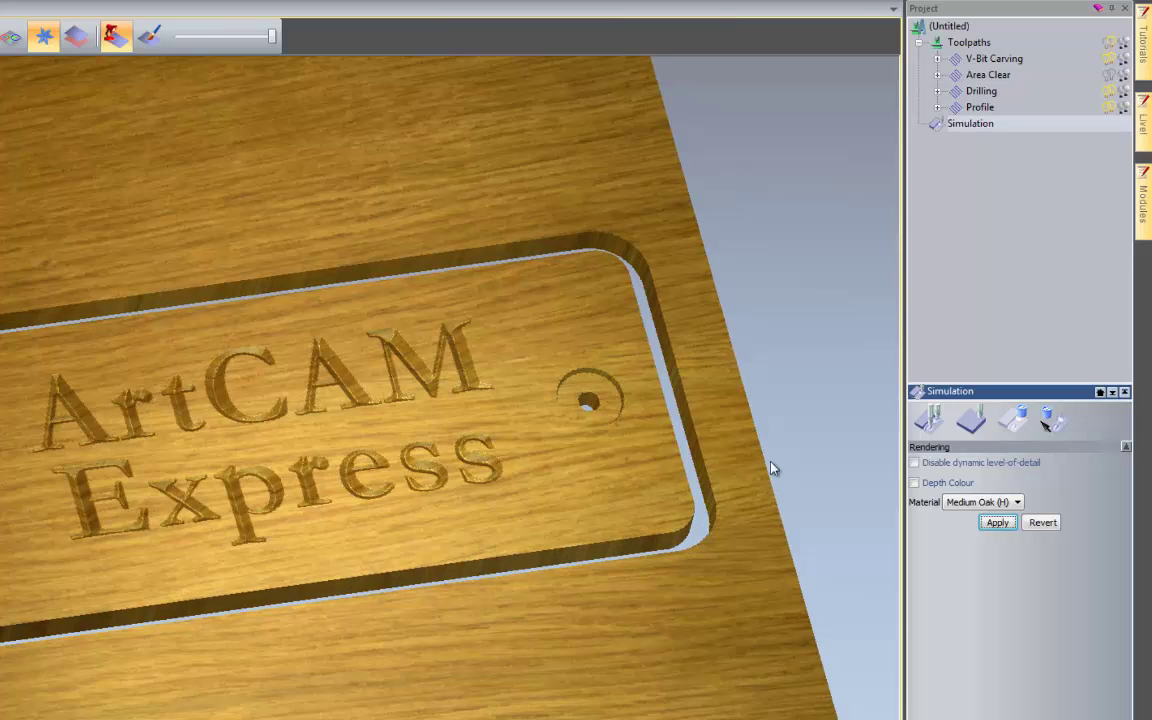
Change the simulated block's material to Light Oak (H).
click(978, 502)
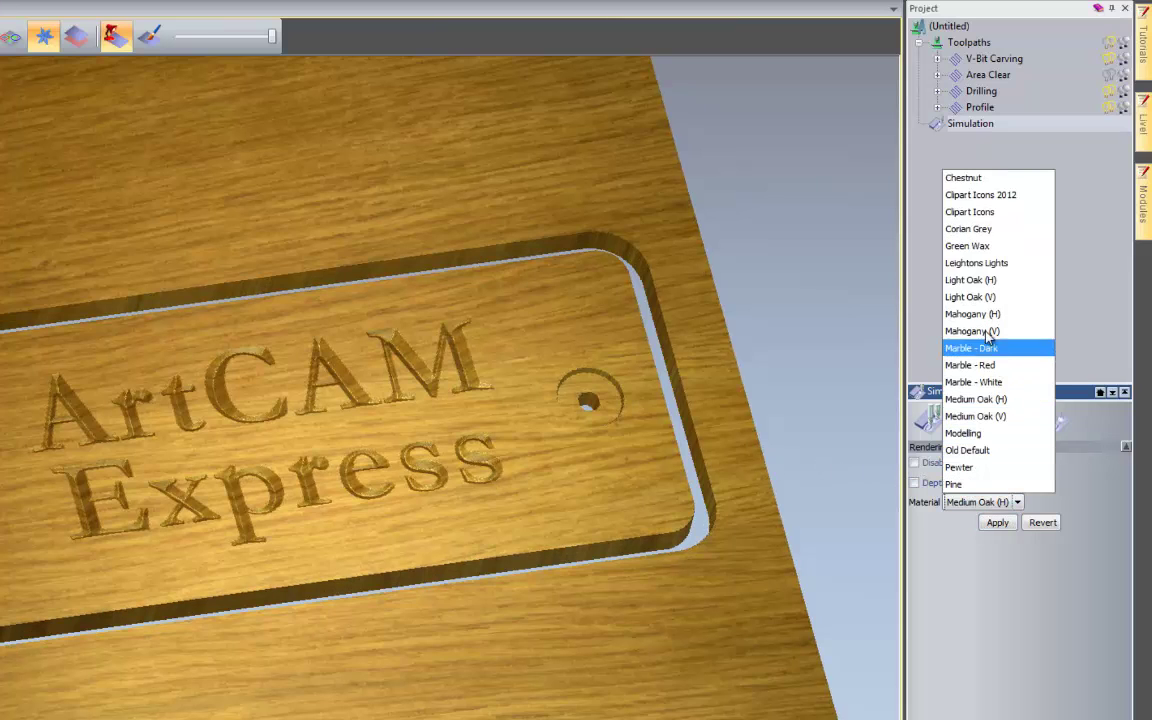
click(970, 281)
click(997, 522)
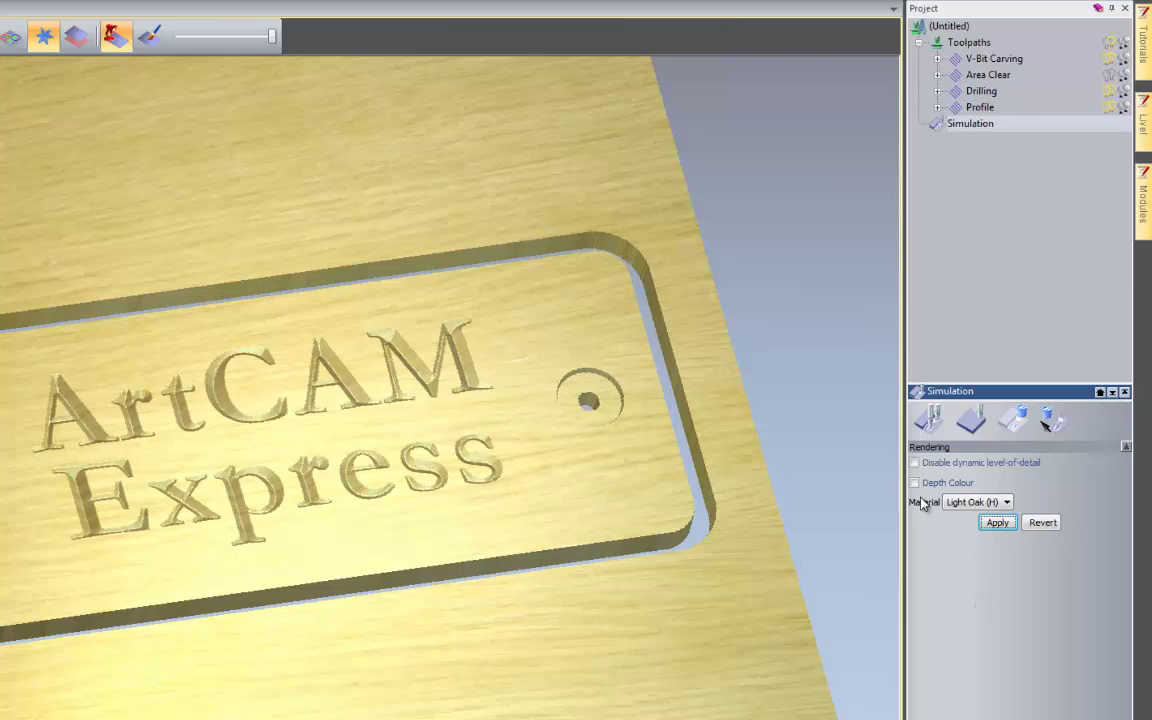
Turn on depth colour for the simulation and colour the machined areas red.
click(915, 483)
click(990, 524)
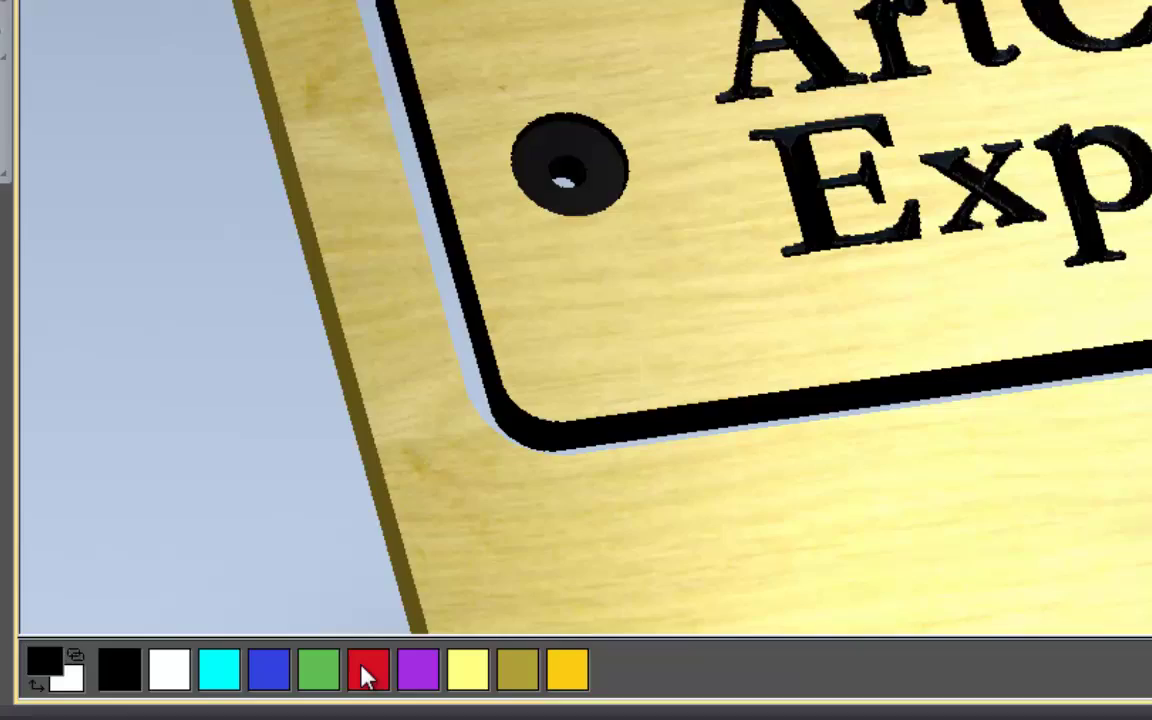
click(366, 672)
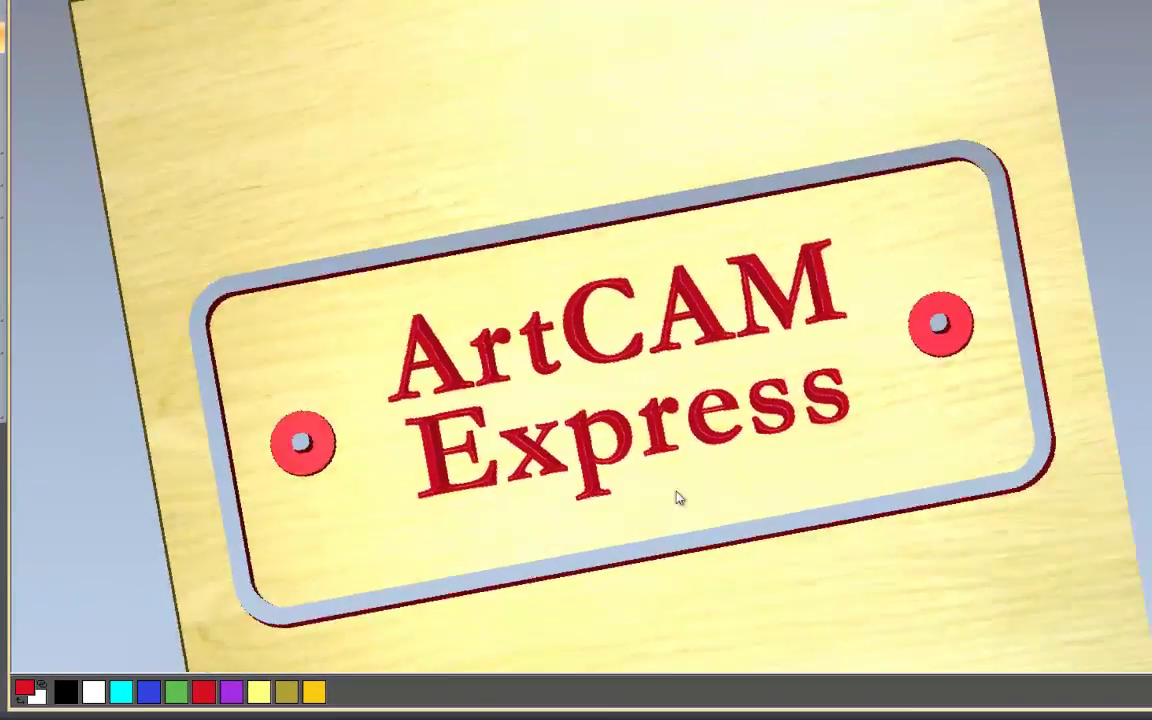
drag(916, 418, 833, 372)
drag(616, 462, 608, 430)
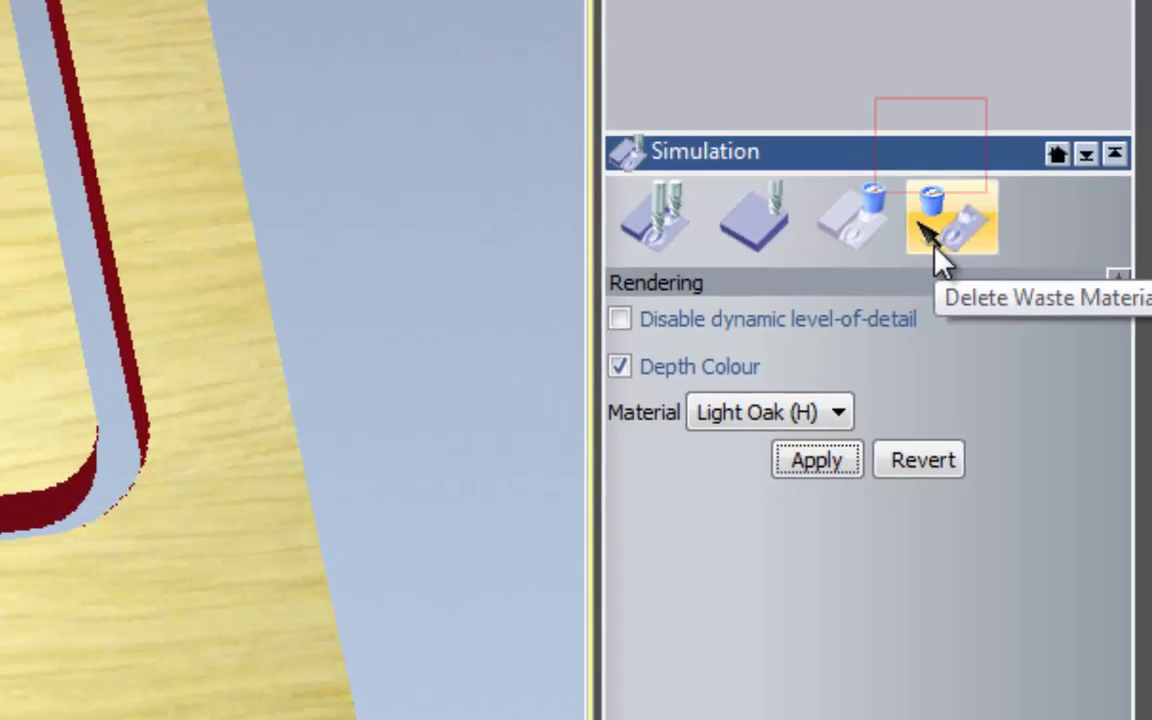
Automatically delete the waste material around the simulated sign and leave the waste deletion tool.
click(935, 245)
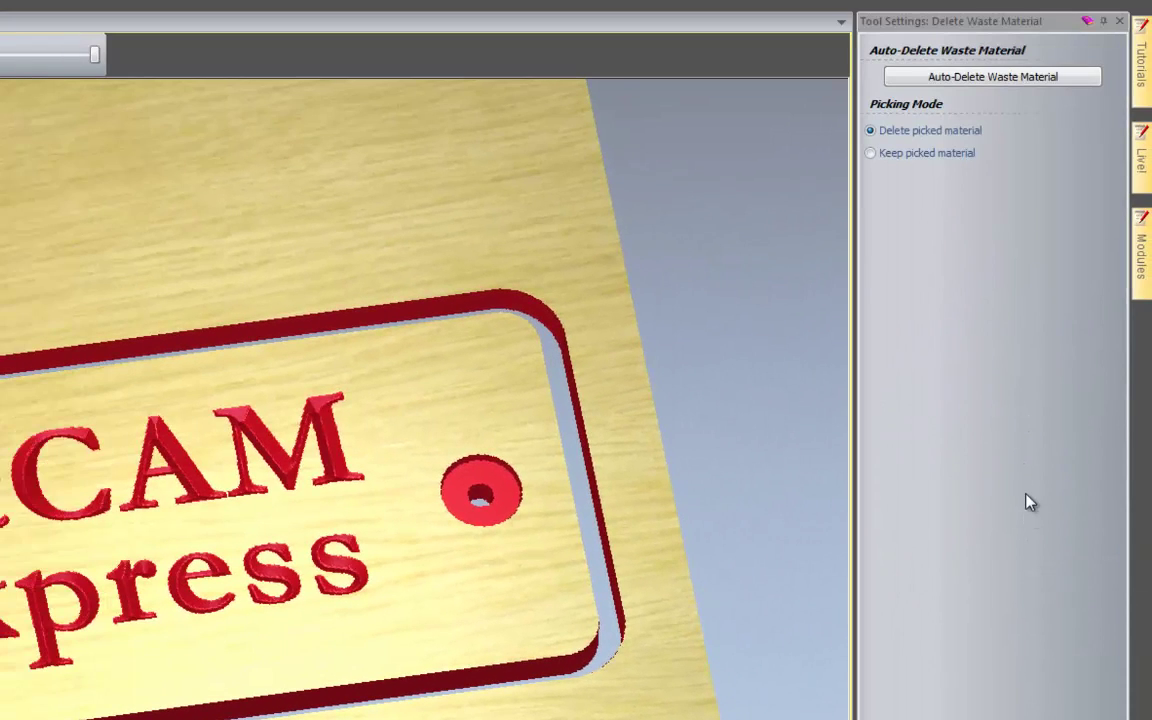
click(997, 79)
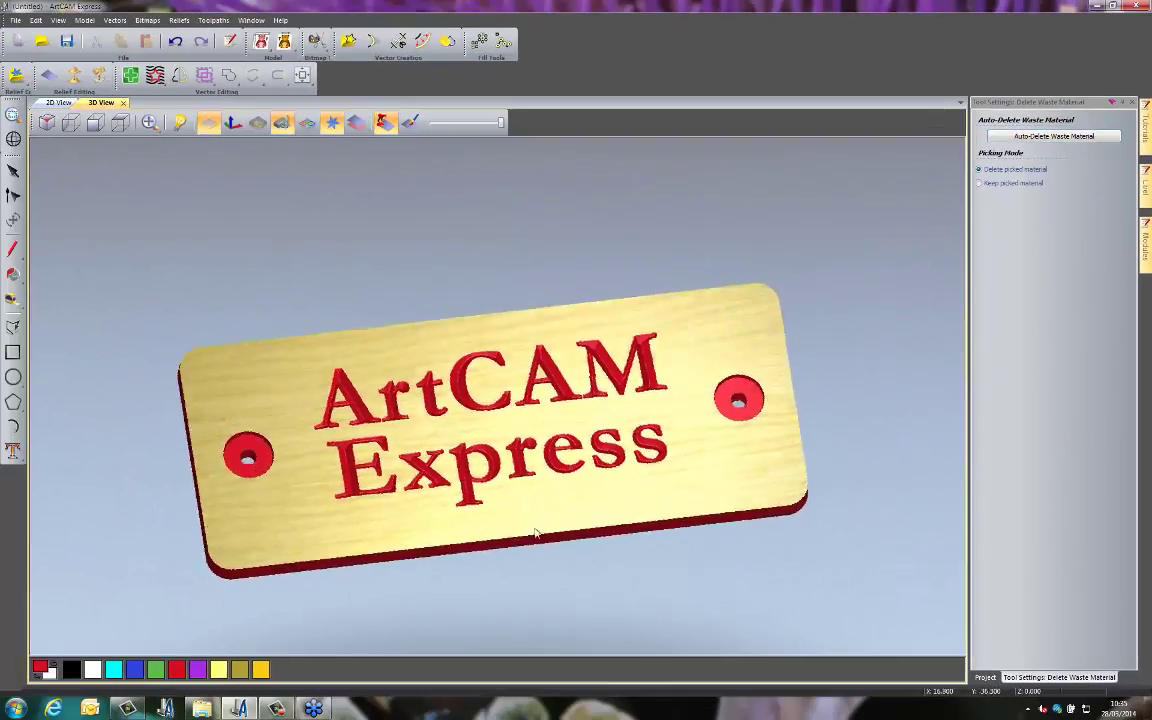
drag(530, 578, 592, 468)
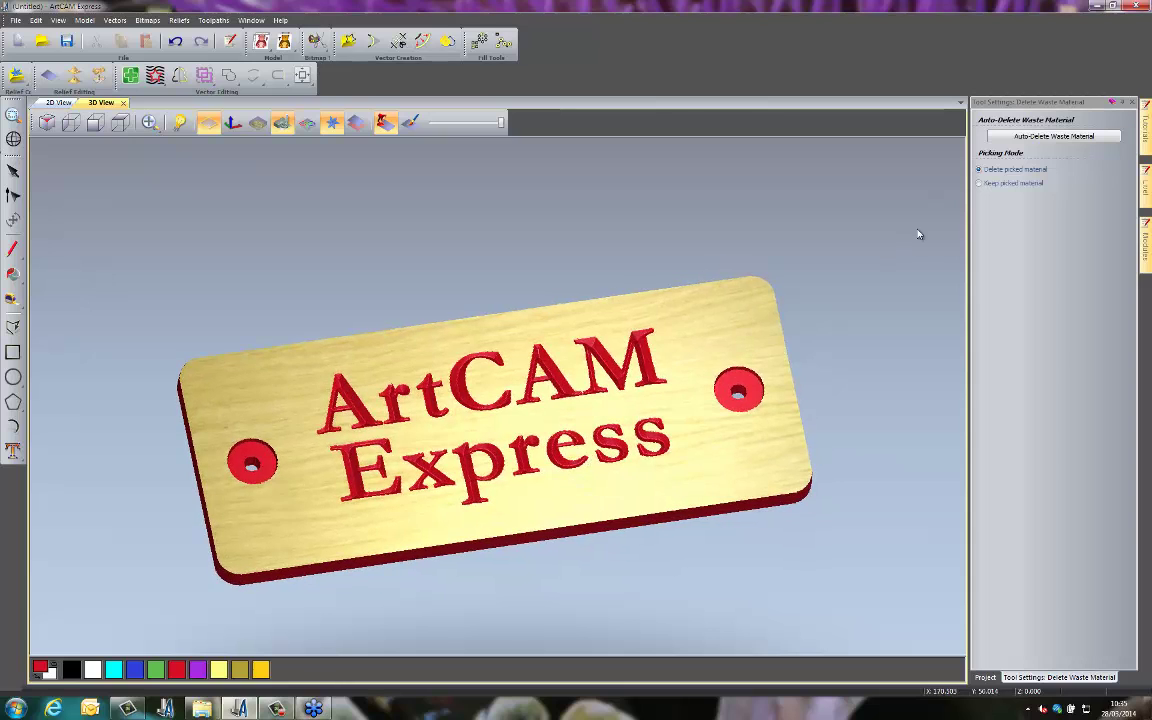
click(1132, 103)
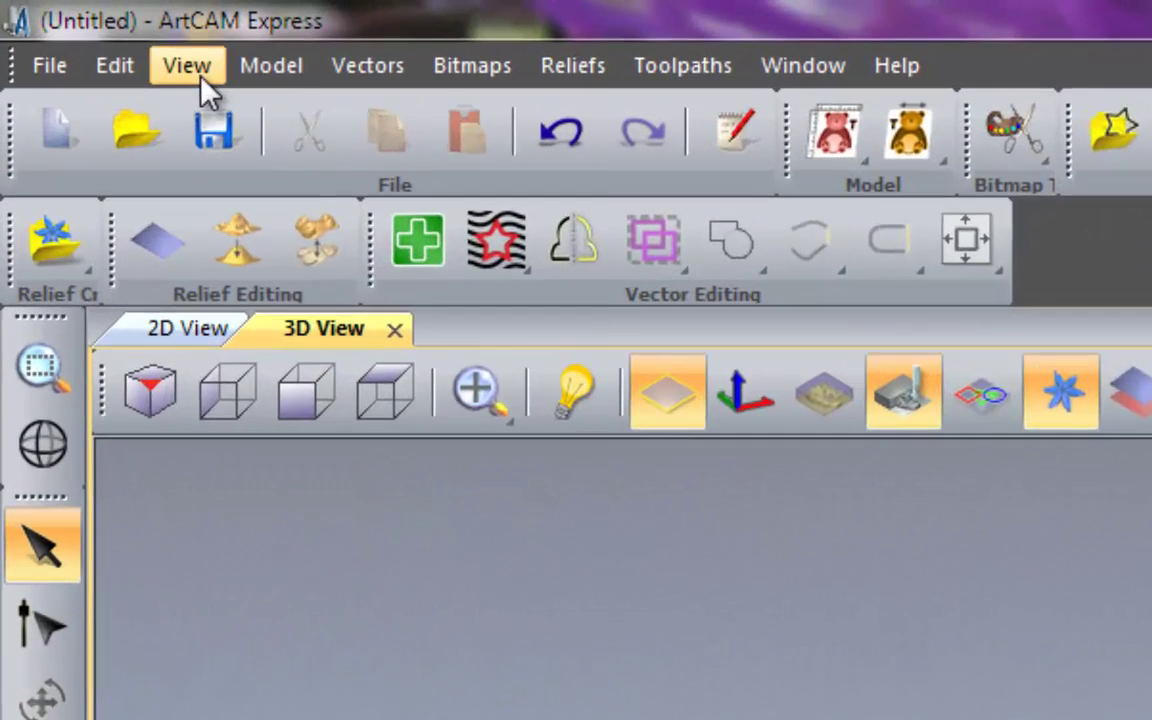
Save the 3D view as a 3D PDF named artcam in the Basic Express Webinar March 2014 folder, with 0.025 mm tolerance.
click(133, 47)
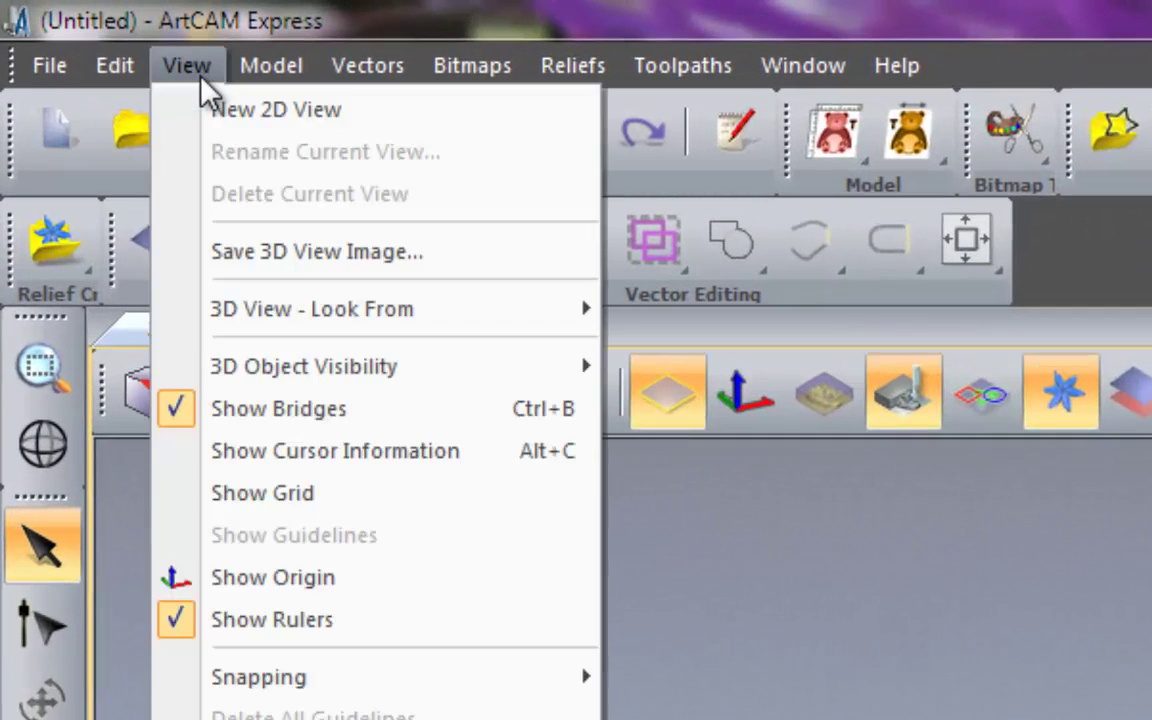
click(422, 252)
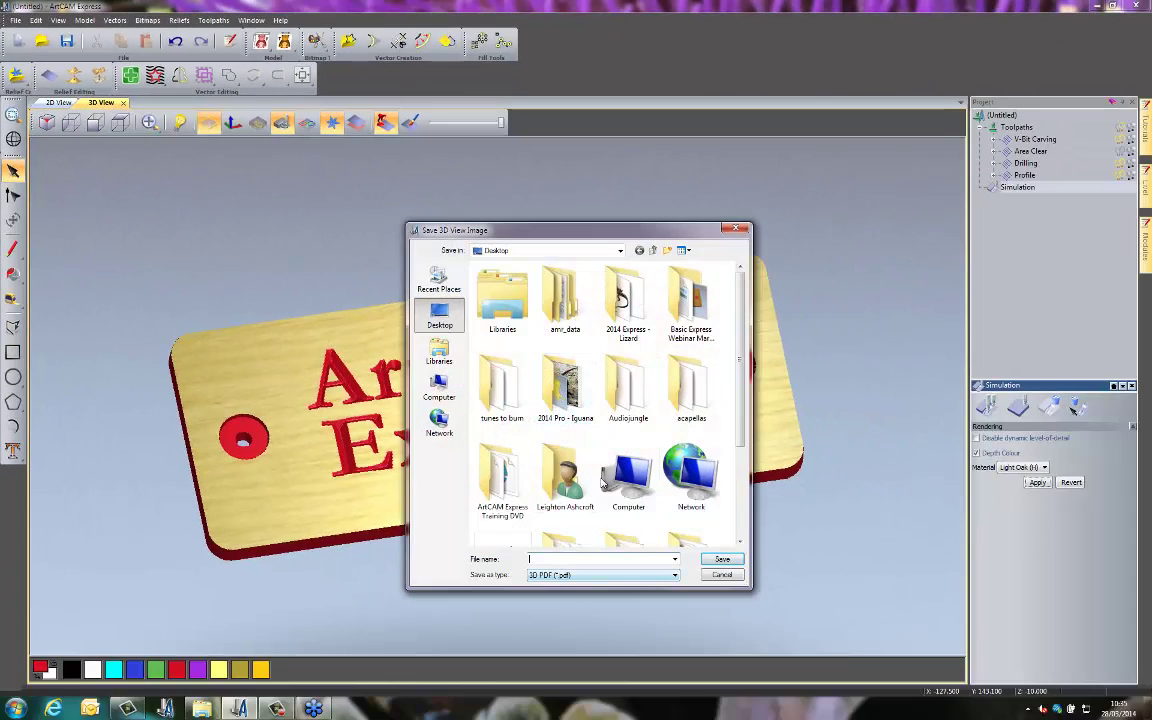
double_click(706, 309)
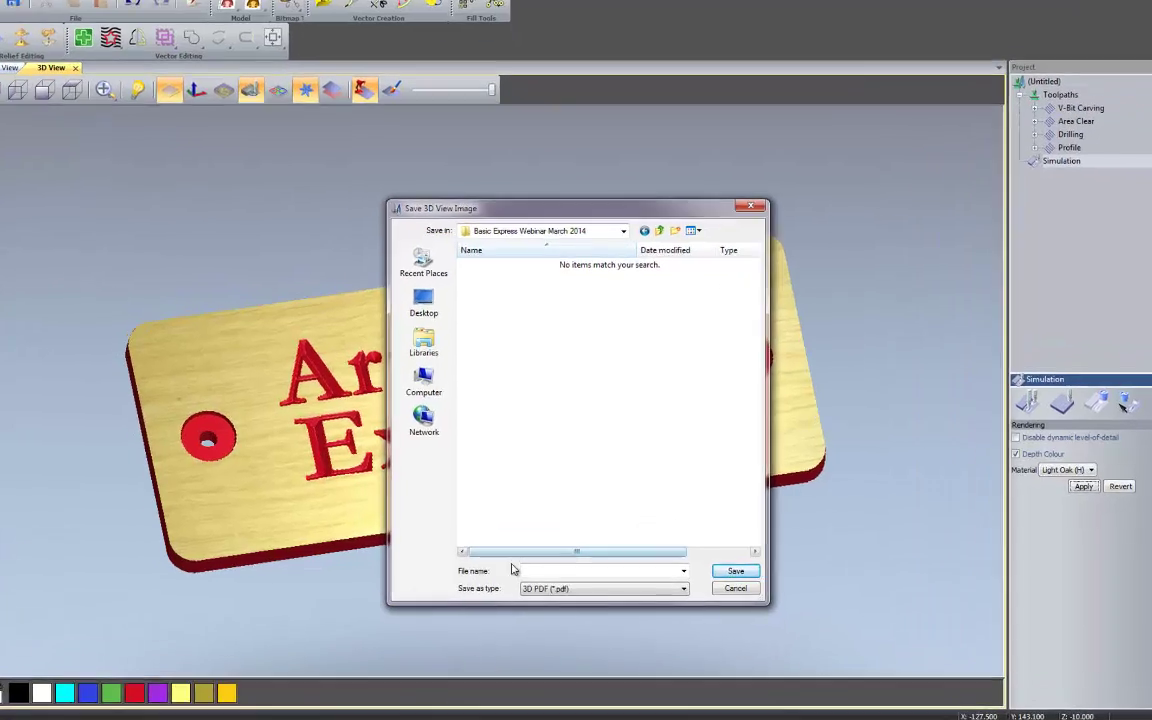
click(544, 558)
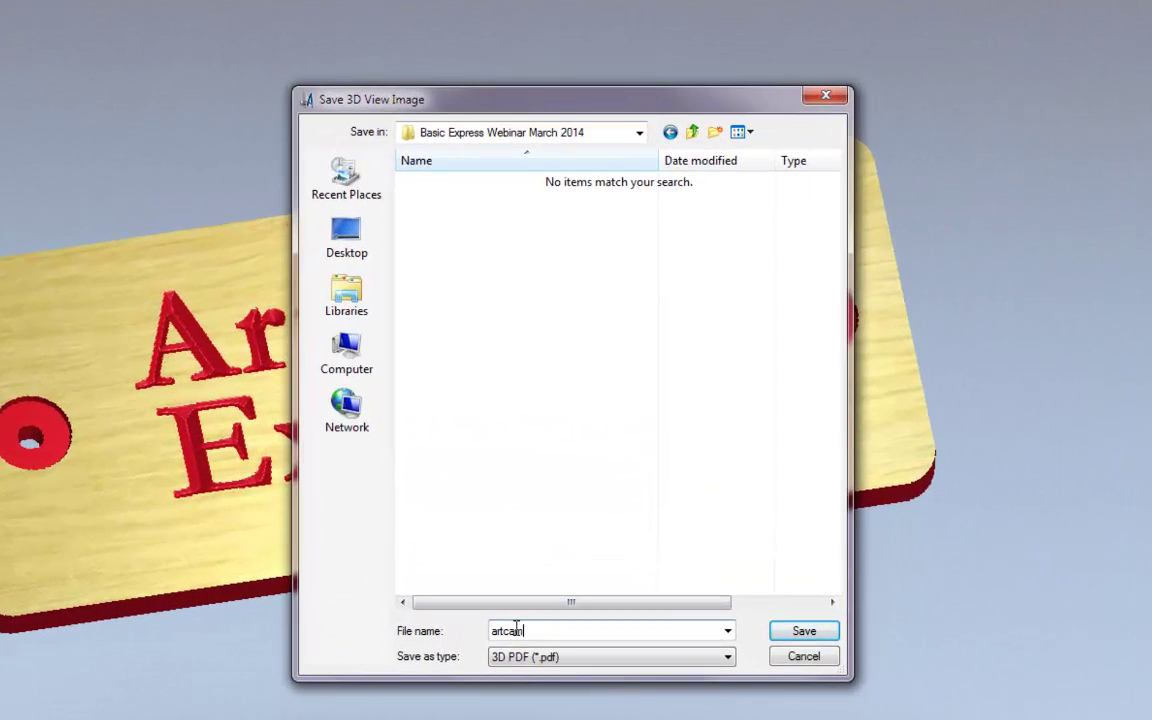
click(787, 633)
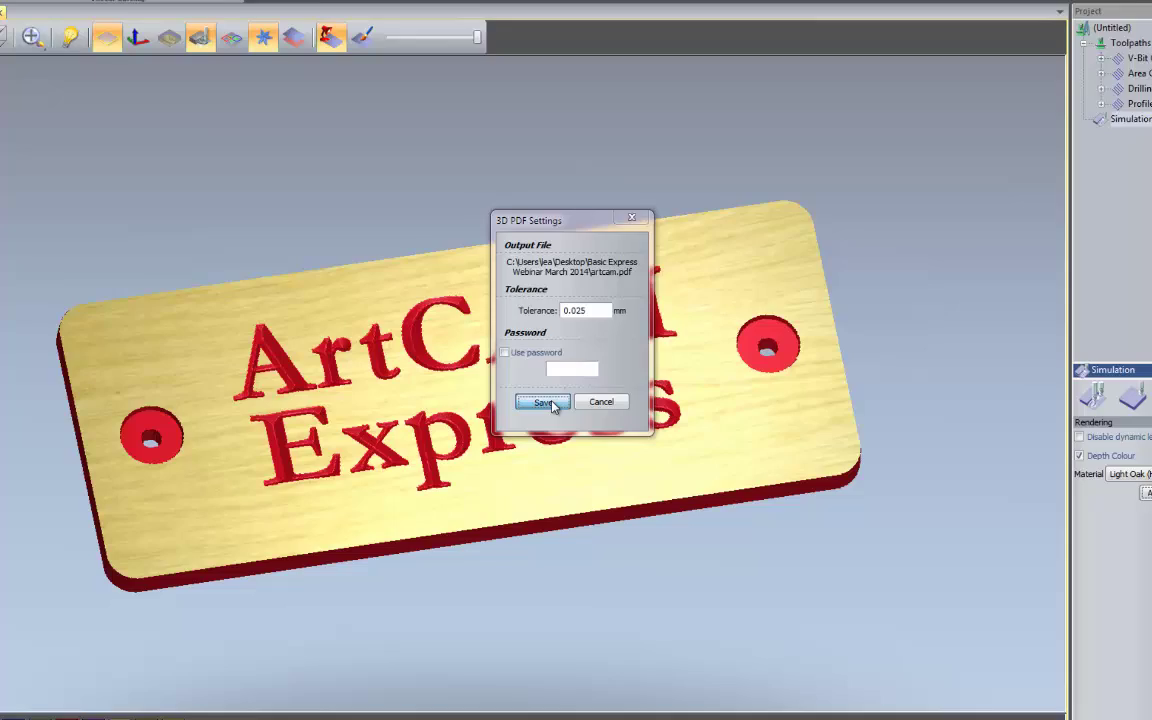
click(531, 391)
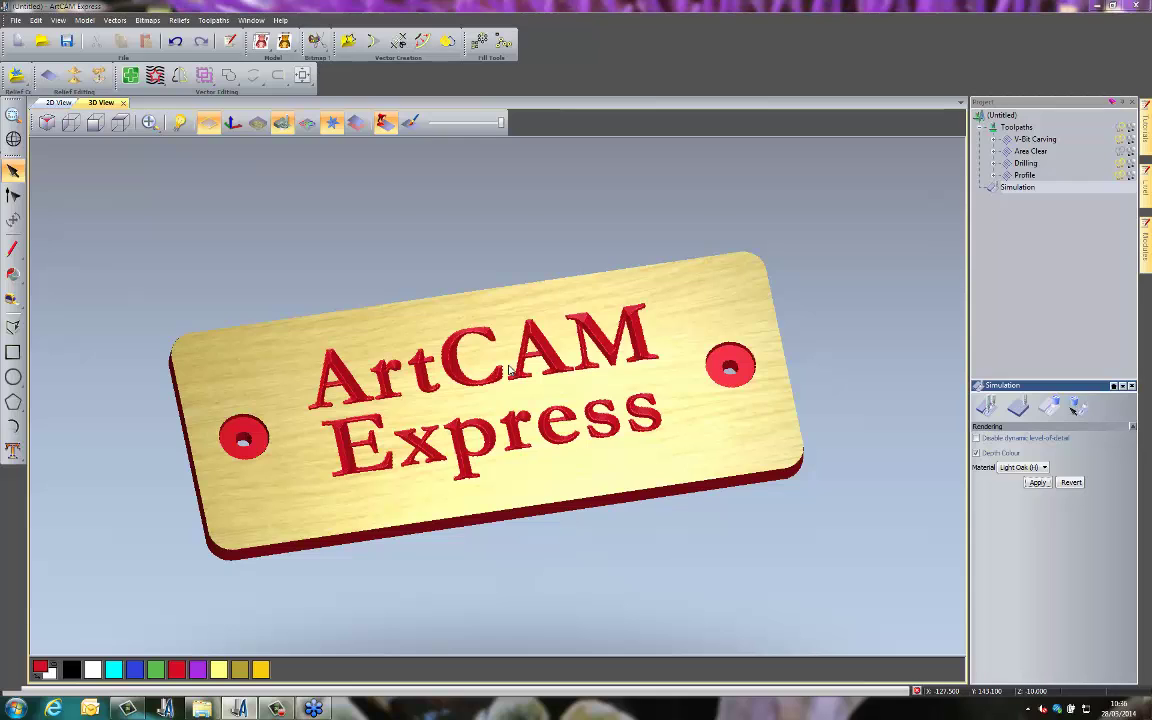
Switch to the Basic Express Webinar March 2014 folder and open artcam.pdf in Adobe Acrobat.
click(586, 378)
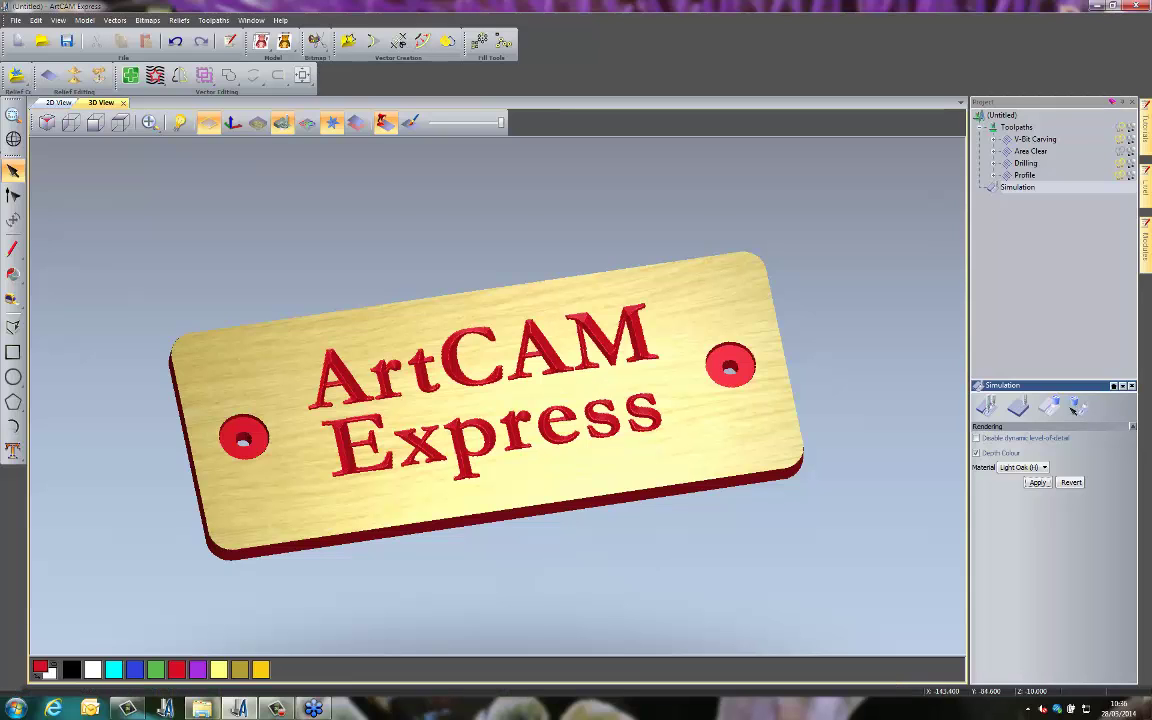
click(201, 709)
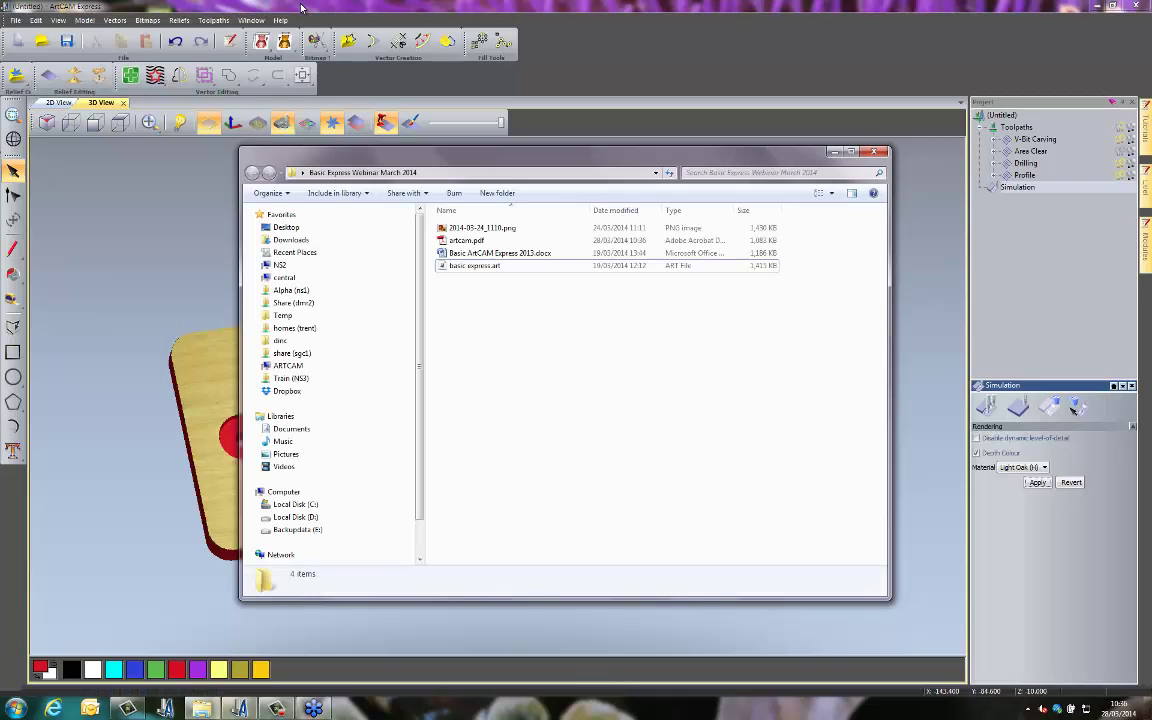
double_click(298, 5)
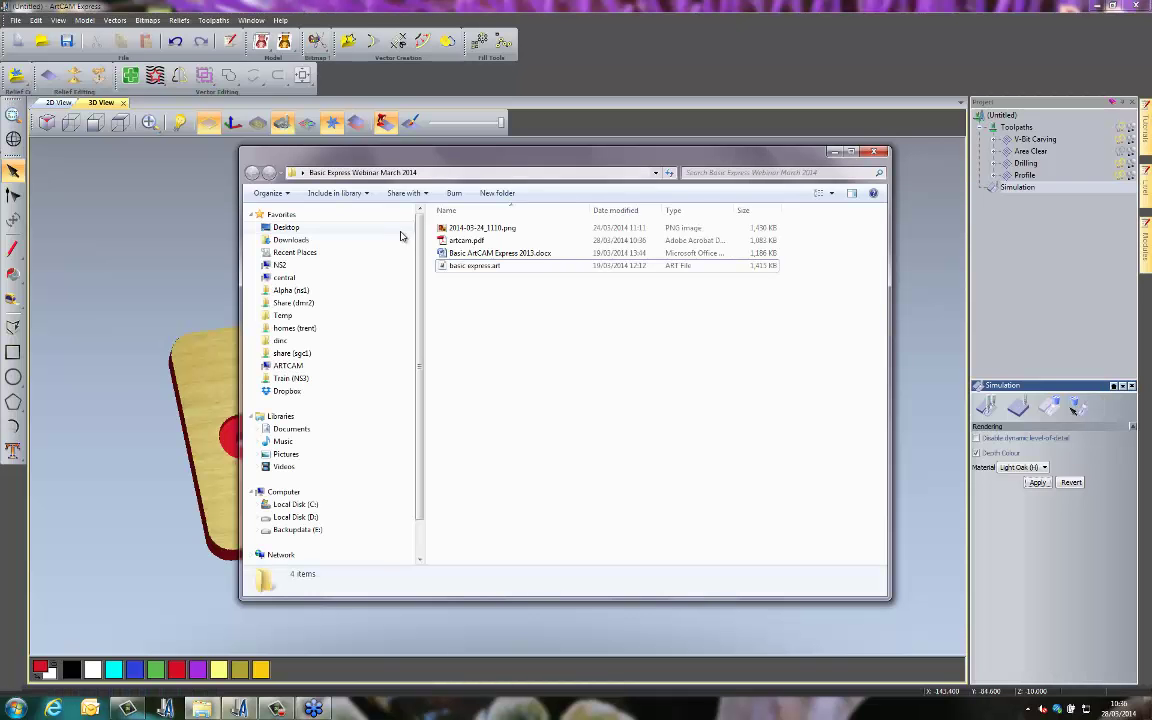
click(475, 243)
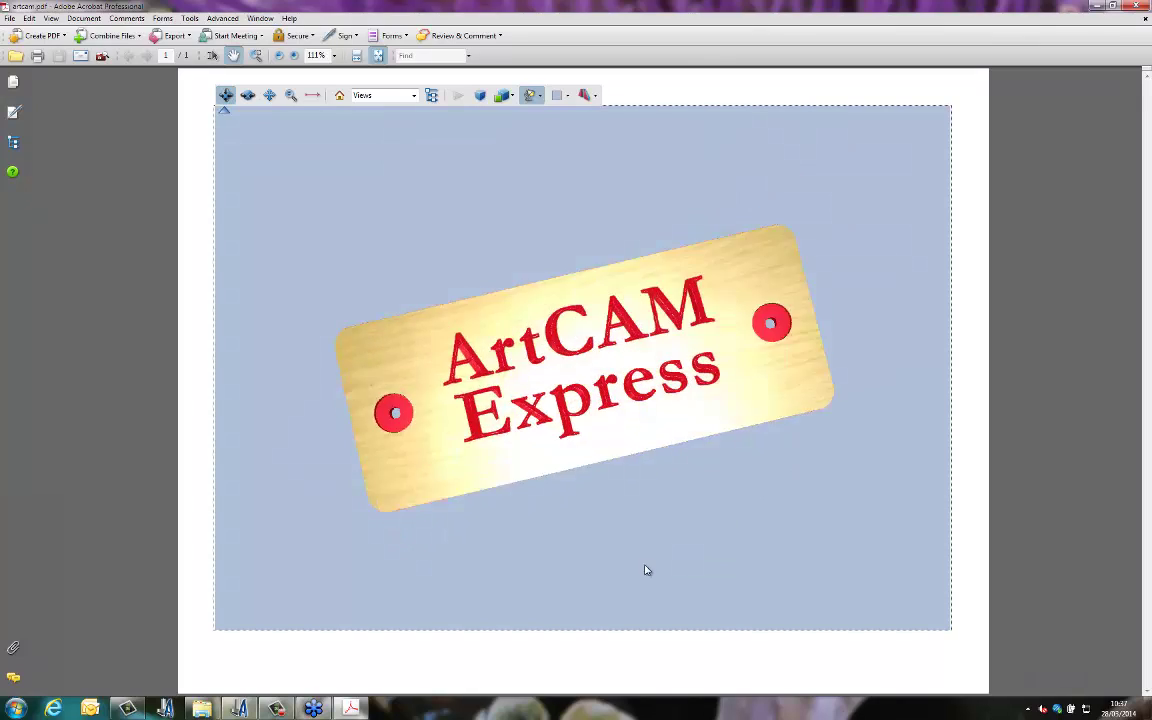
Examine the sign from several angles in the 3D PDF, close the PDF and put the folder window away.
drag(645, 570, 624, 453)
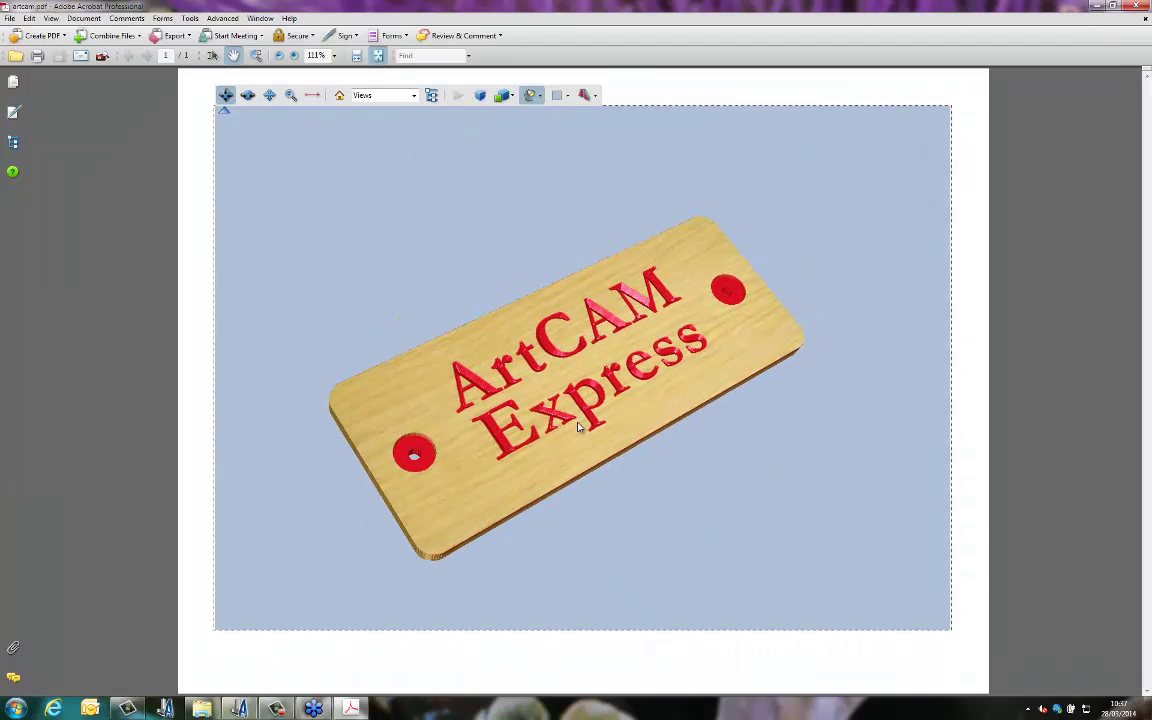
right_drag(575, 405, 584, 376)
drag(584, 376, 797, 327)
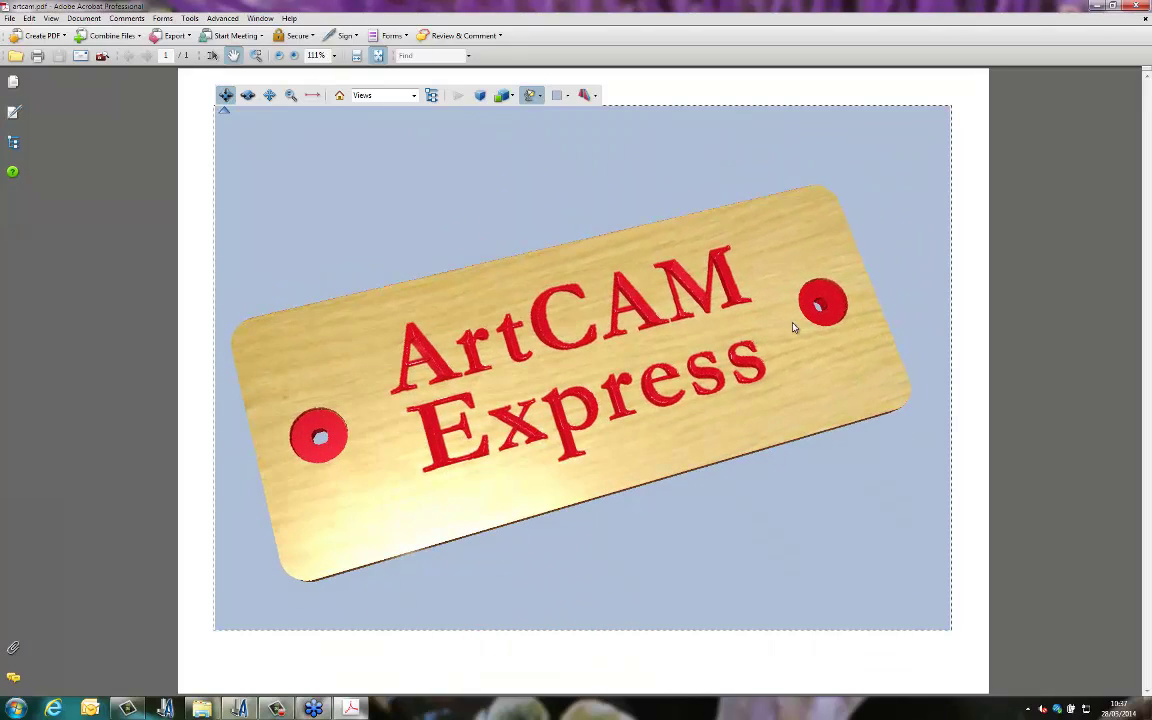
click(1130, 8)
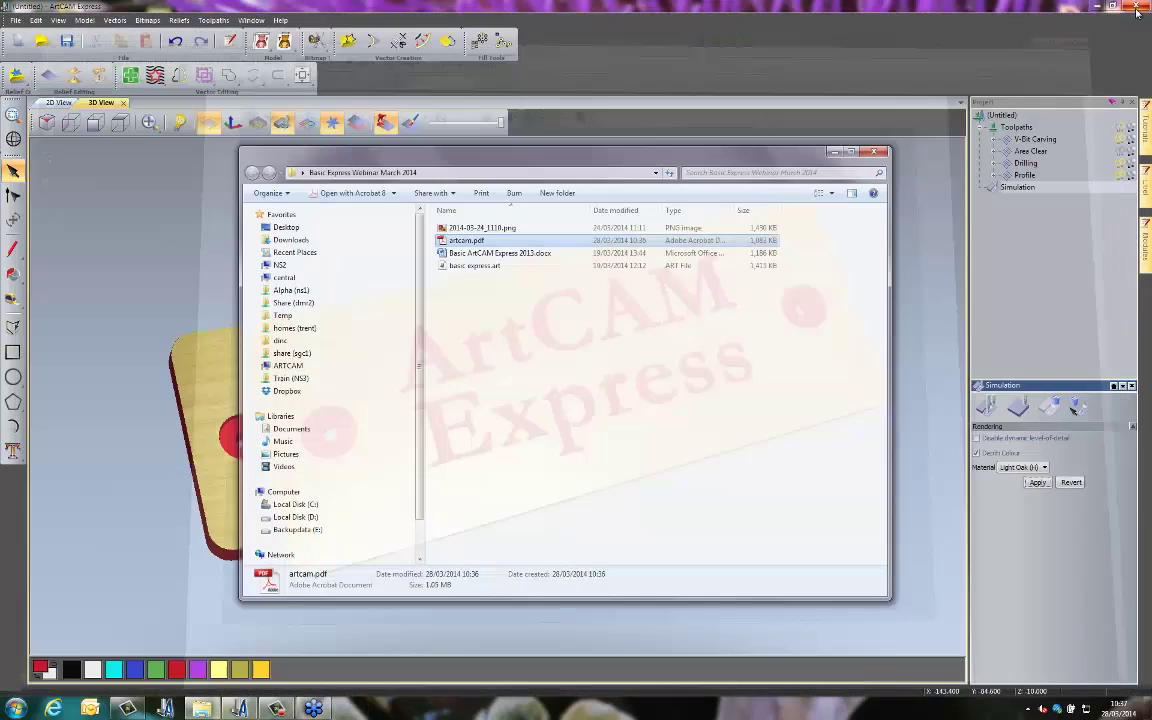
click(835, 153)
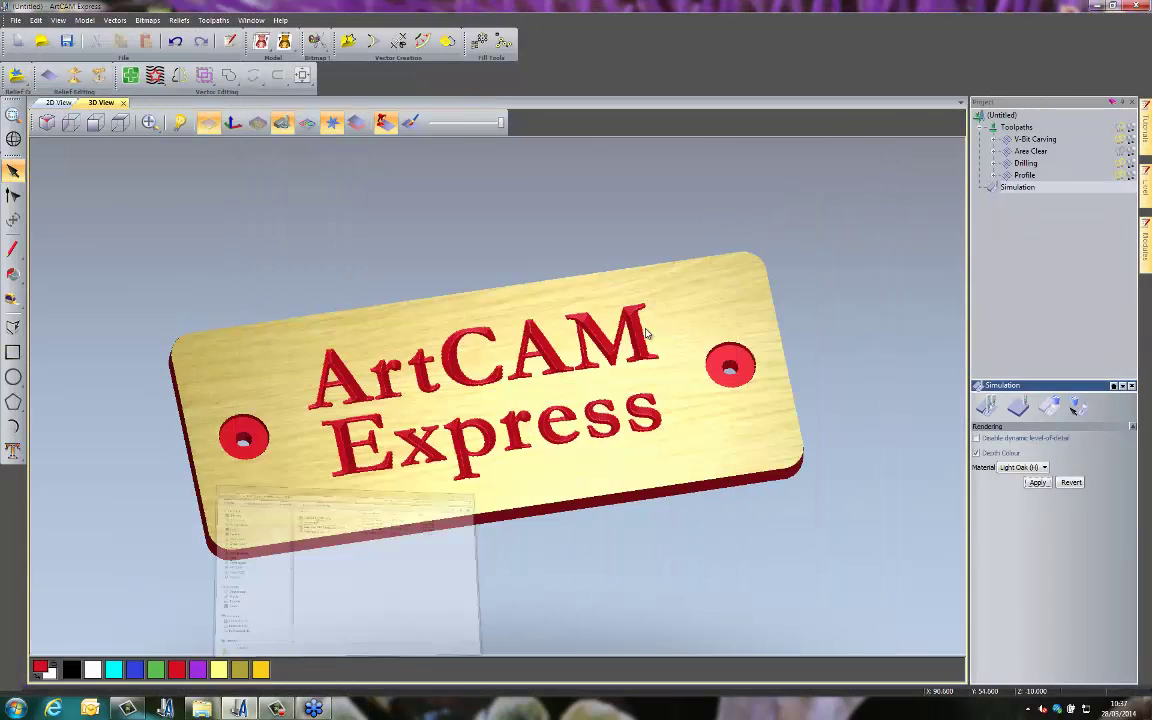
Start saving the toolpaths and choose G-Code Arcs (mm) (*.tap) as the machine file format.
middle_drag(590, 563, 591, 558)
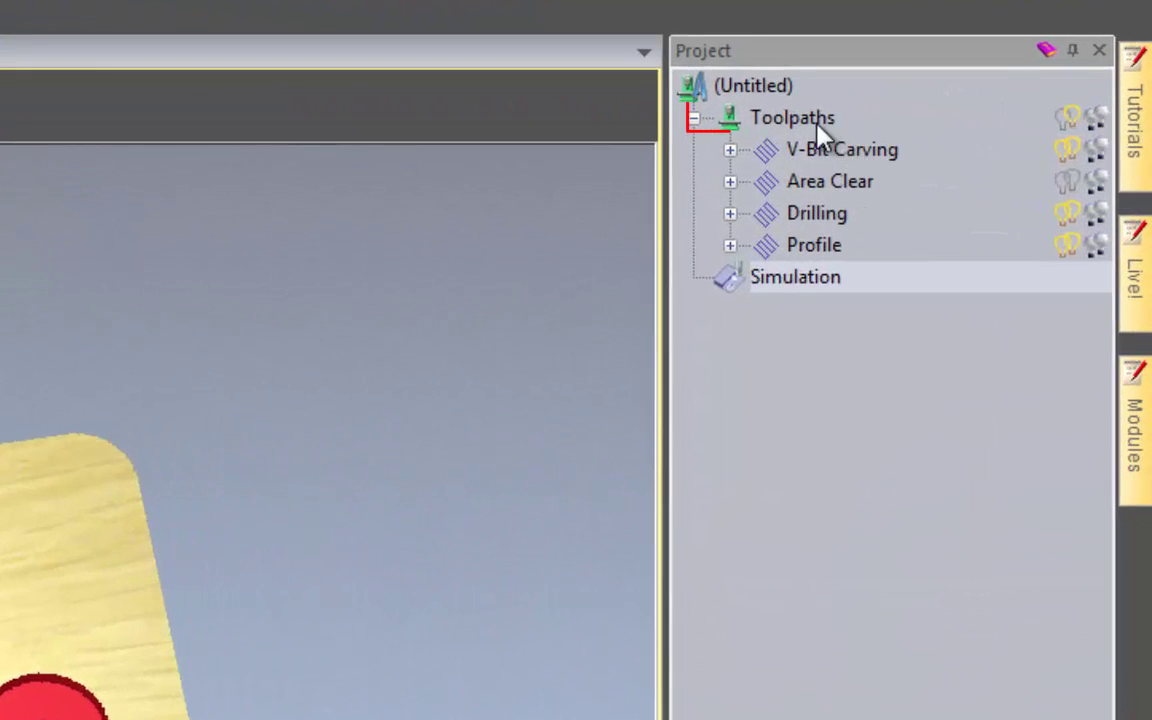
click(1025, 128)
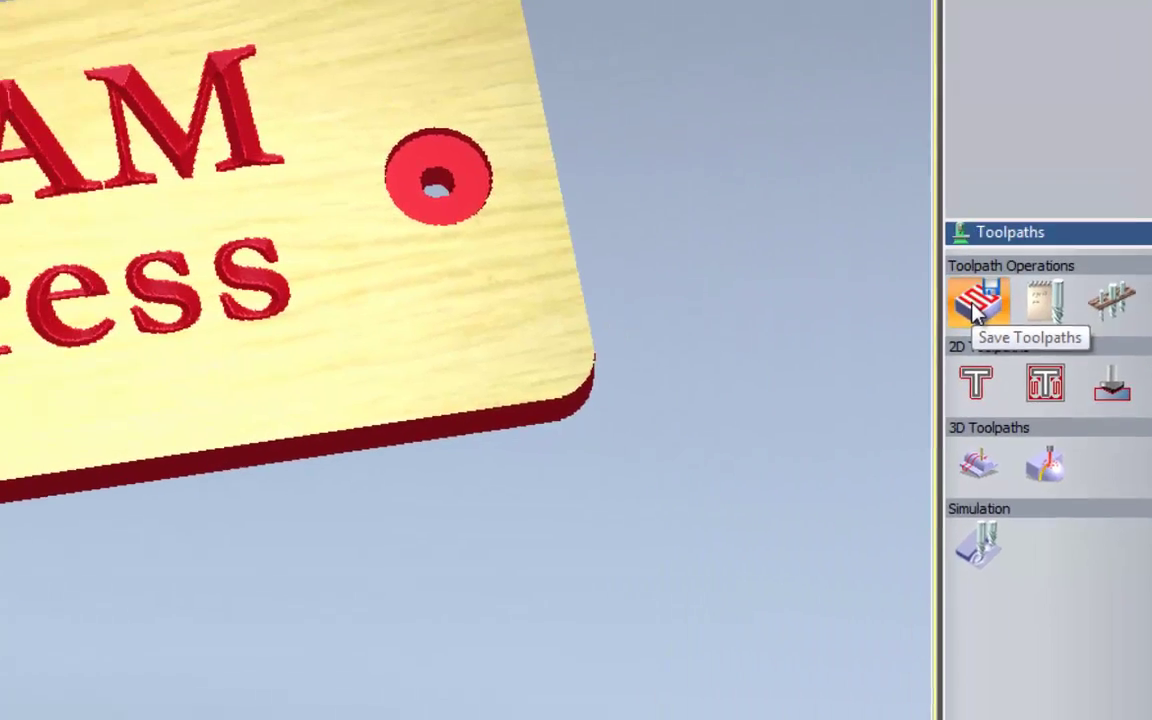
click(712, 205)
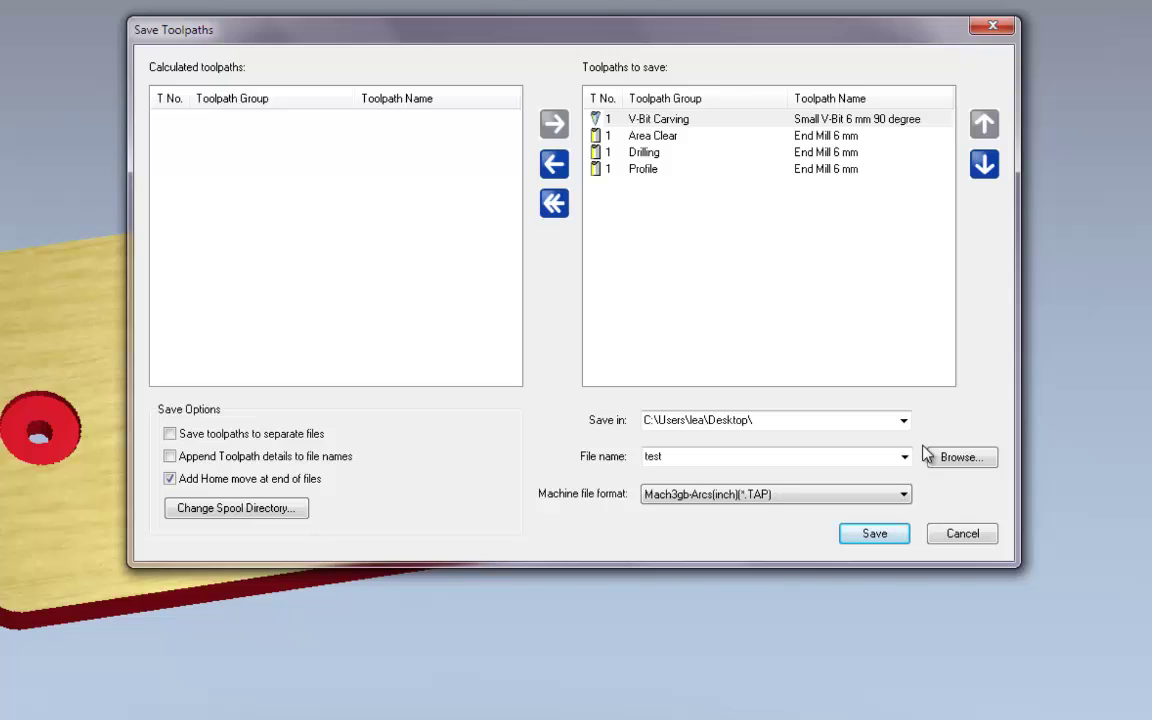
click(685, 499)
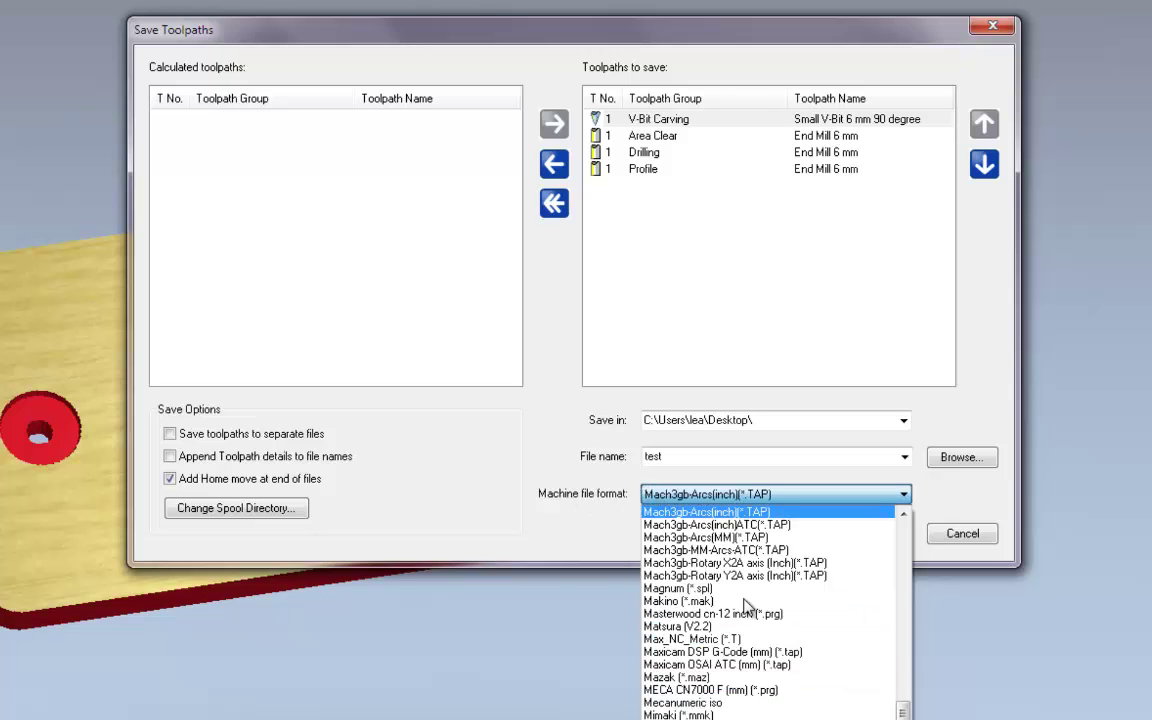
scroll(828, 645, down, 5)
scroll(757, 648, down, 10)
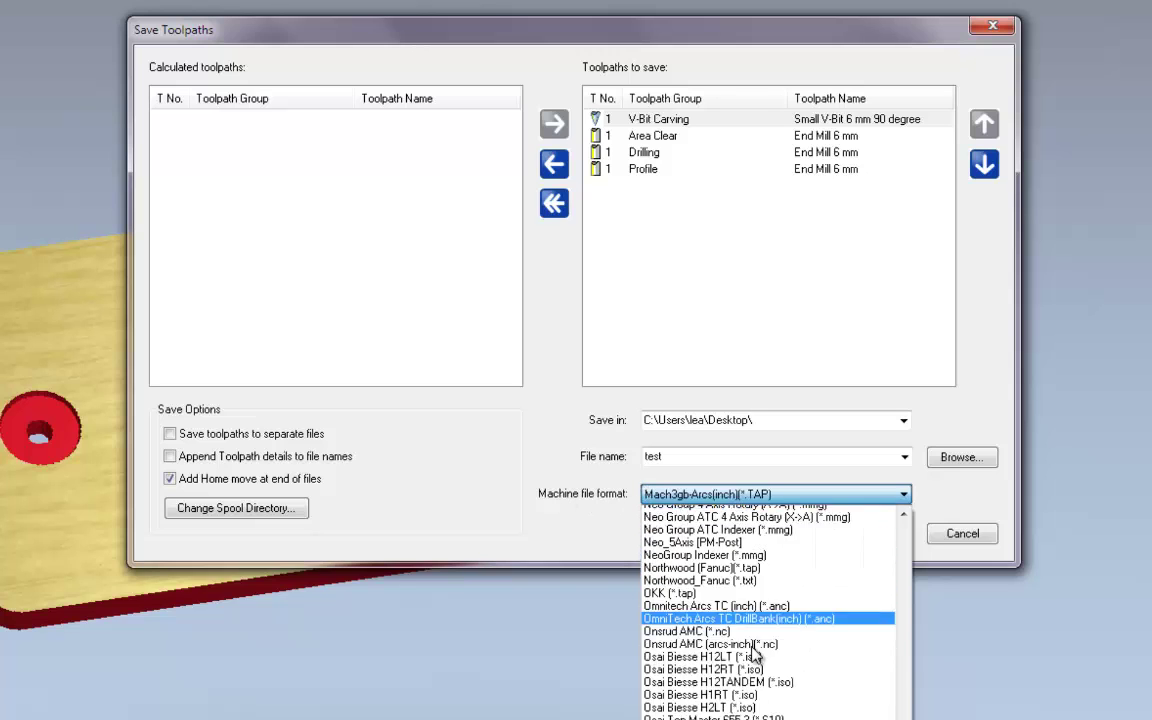
scroll(757, 650, up, 14)
scroll(757, 652, up, 8)
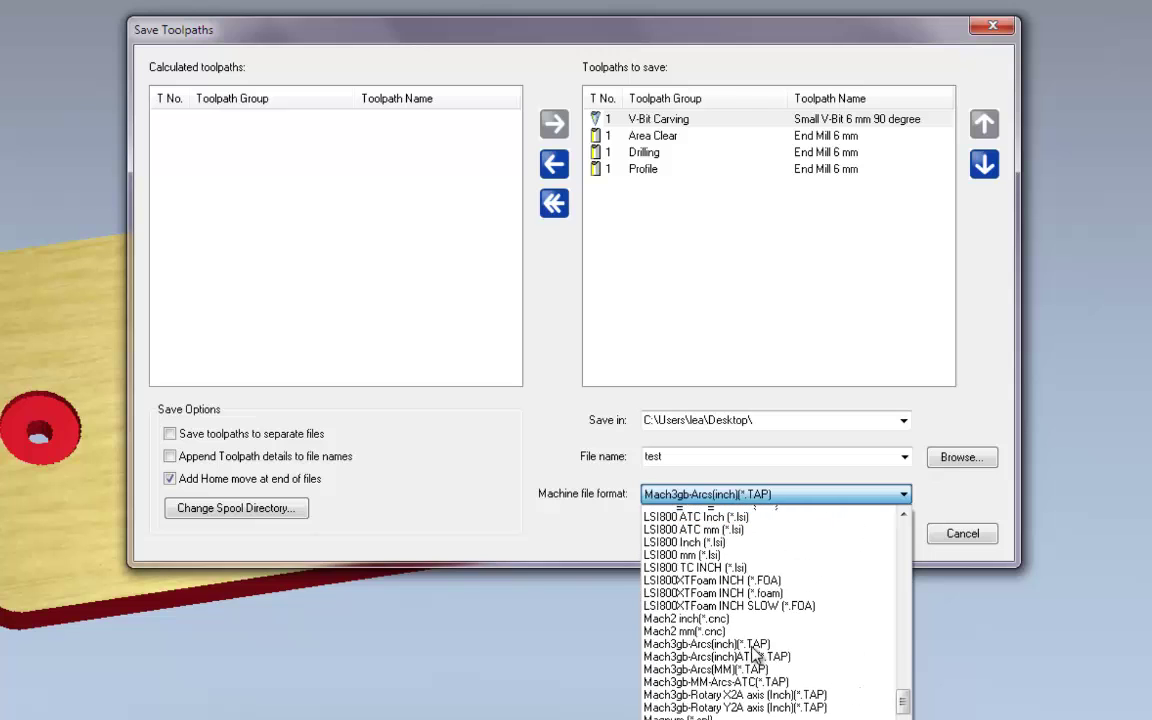
scroll(757, 655, up, 6)
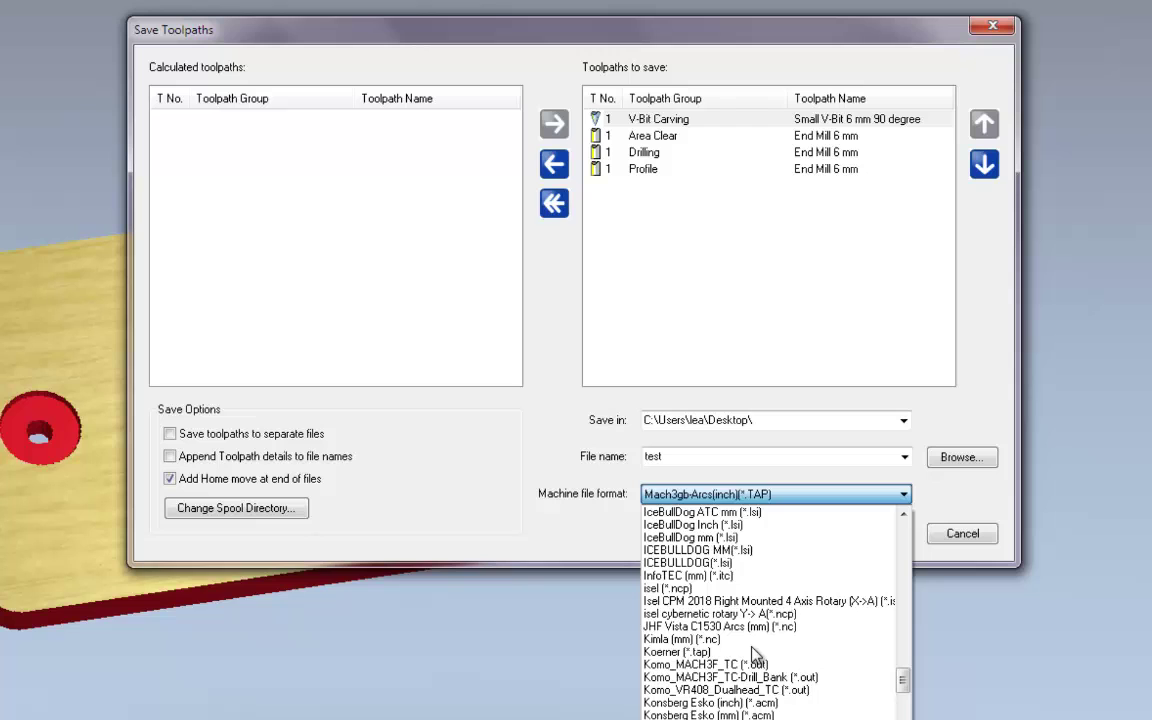
scroll(752, 655, up, 12)
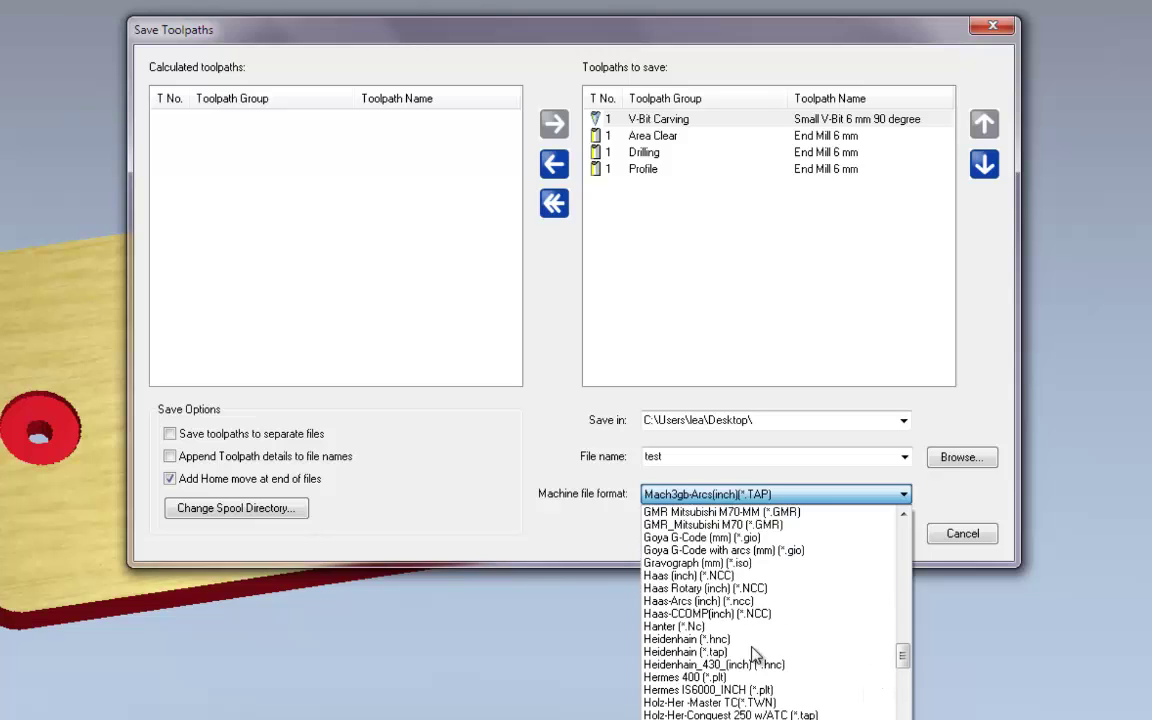
scroll(757, 652, up, 3)
scroll(757, 652, up, 8)
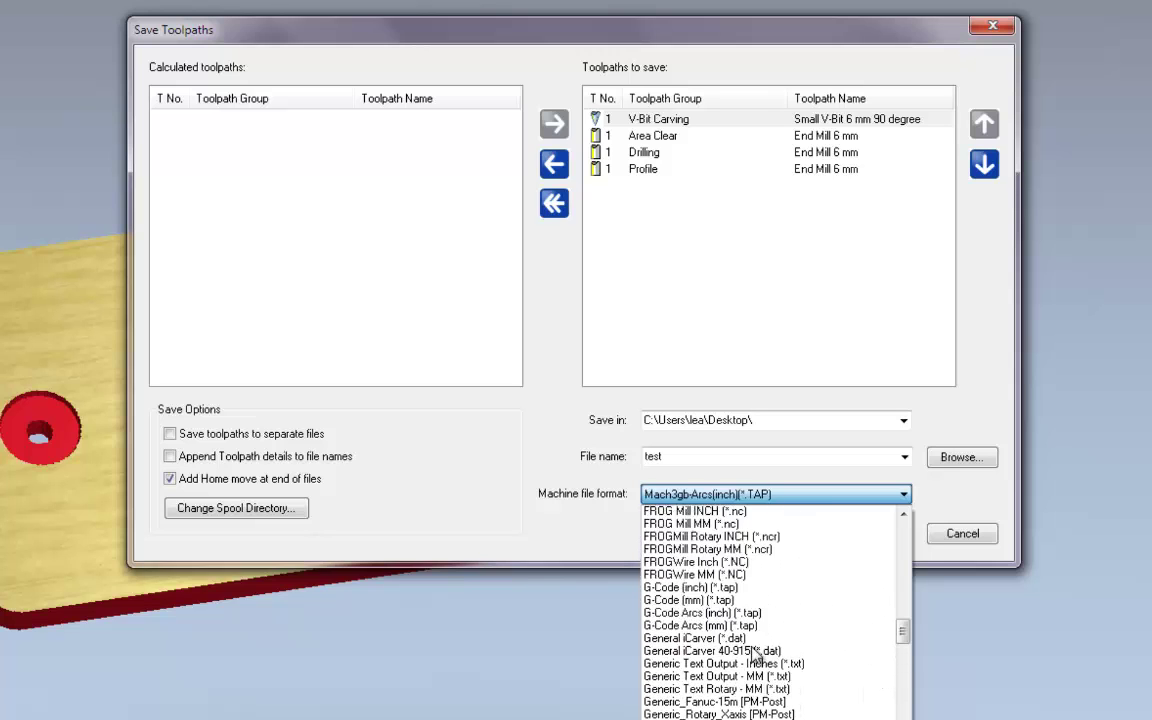
scroll(760, 652, down, 16)
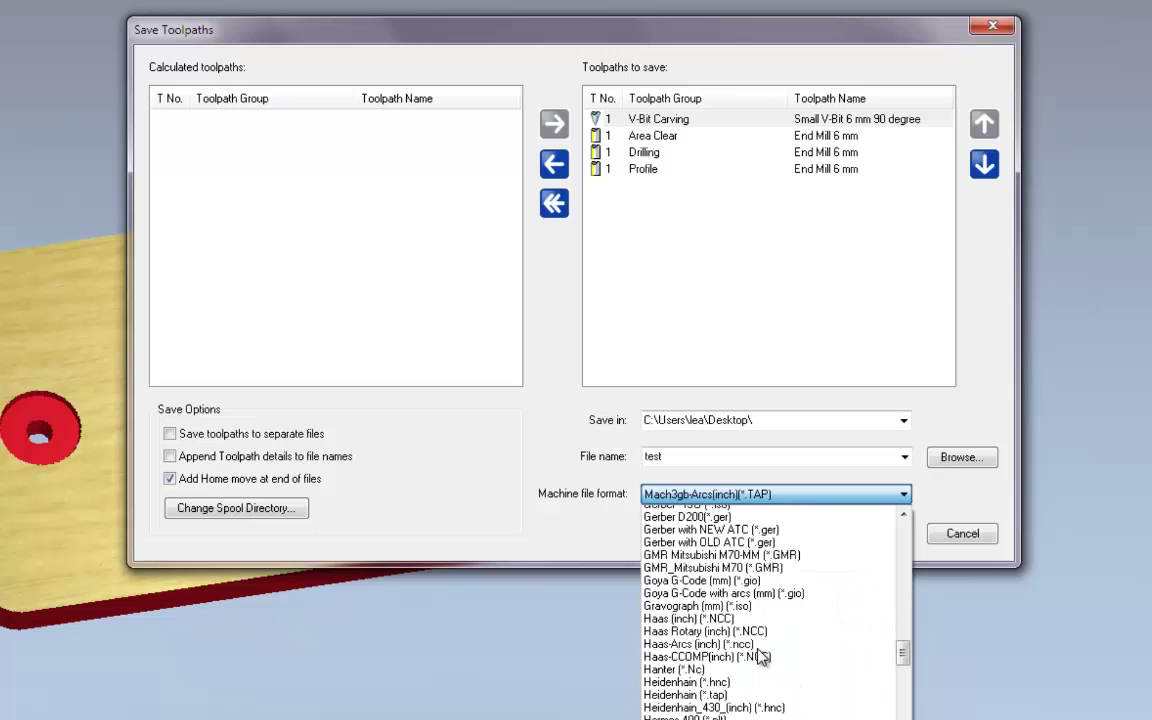
scroll(757, 652, down, 13)
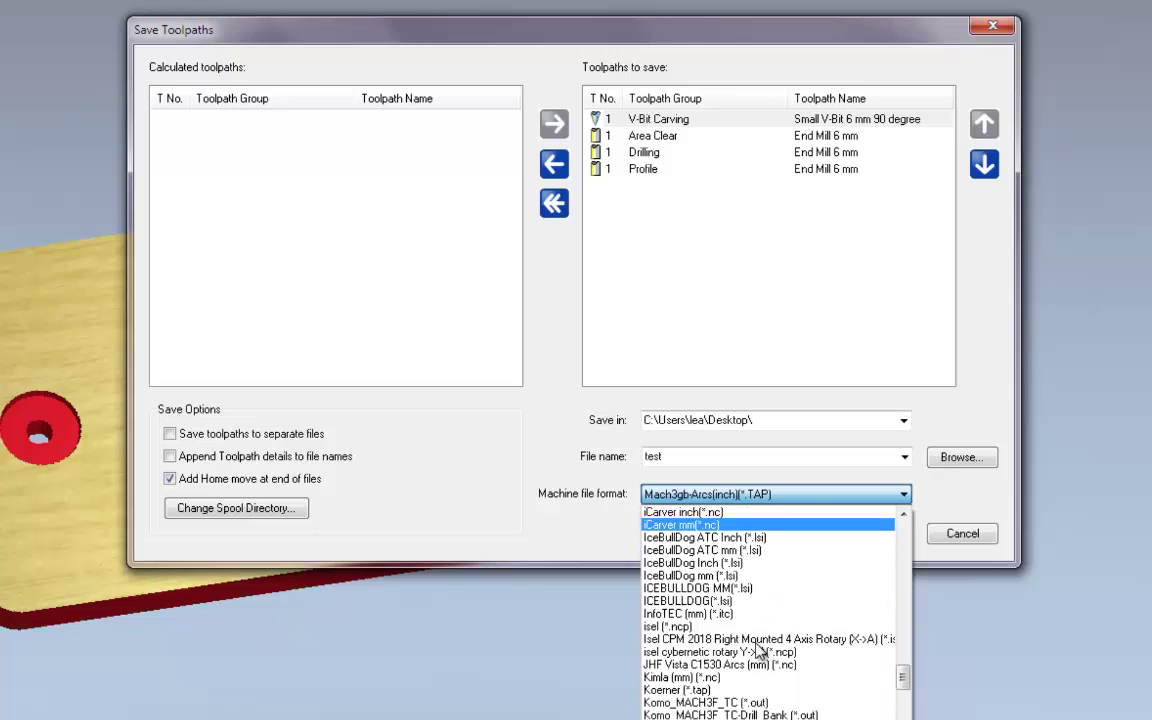
scroll(757, 650, down, 1)
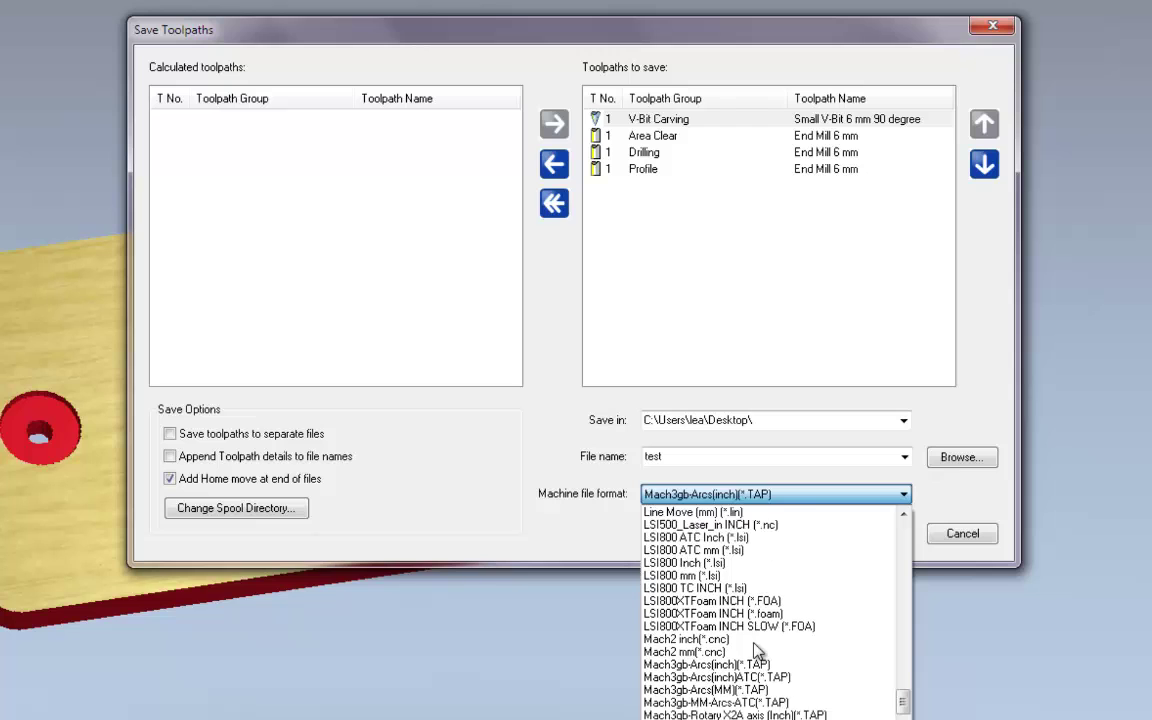
scroll(757, 630, up, 7)
scroll(757, 627, up, 12)
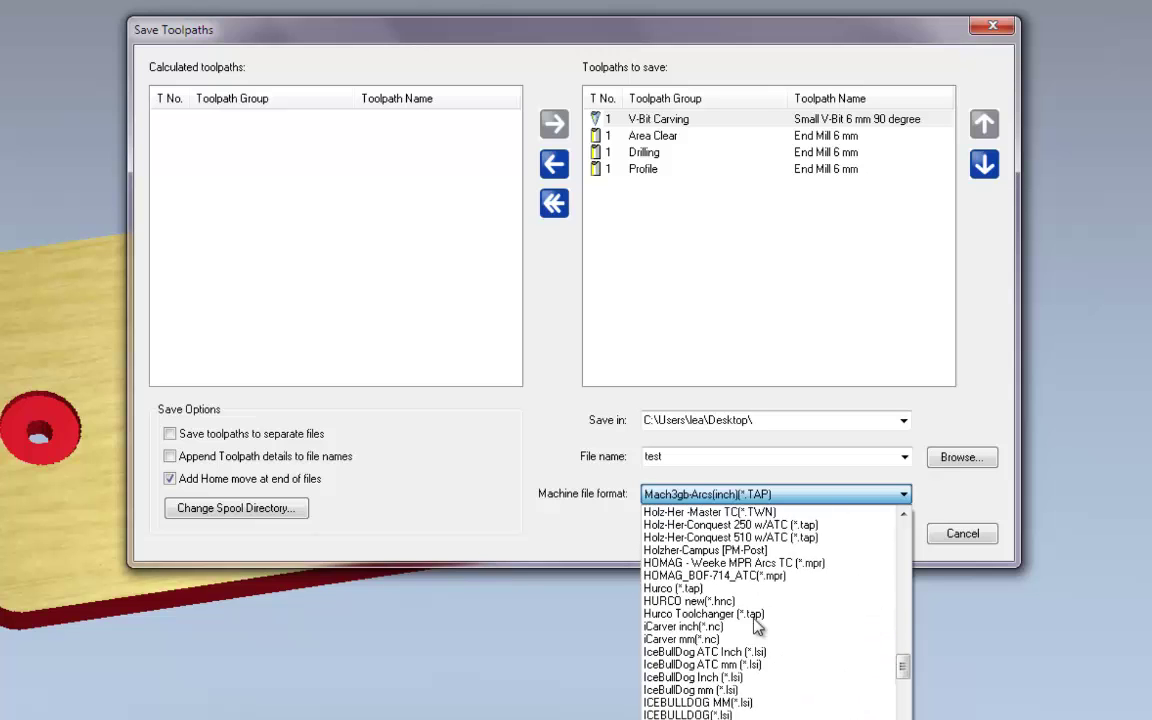
scroll(757, 627, up, 3)
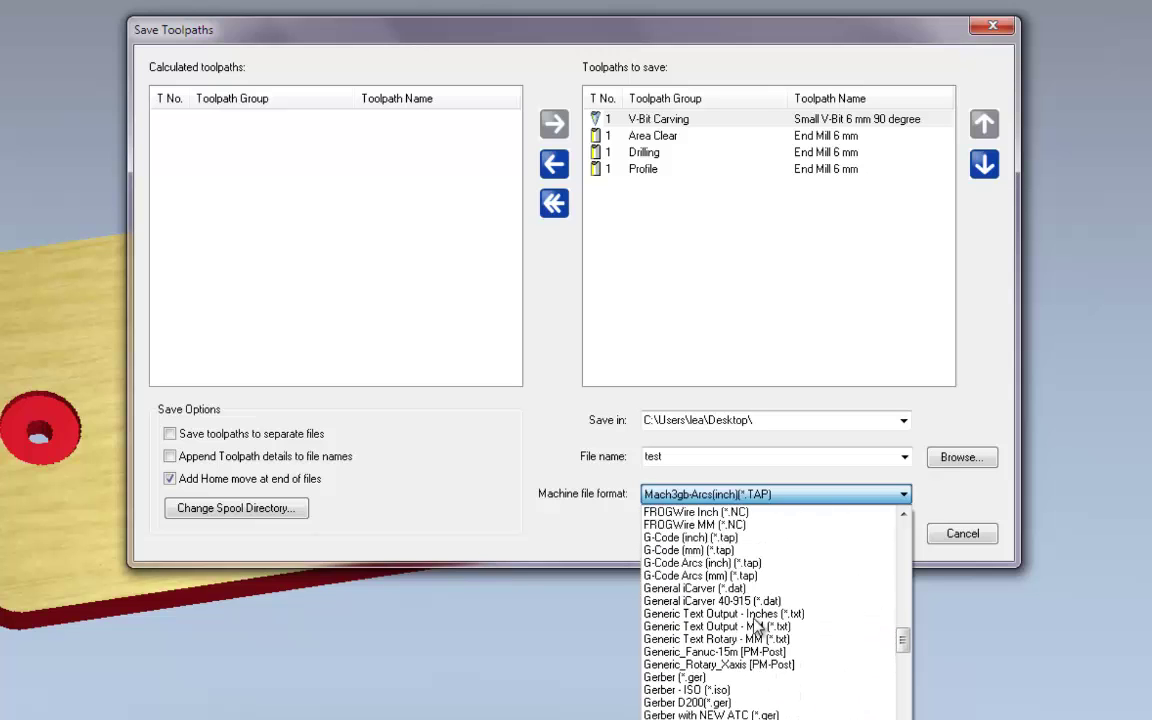
click(742, 577)
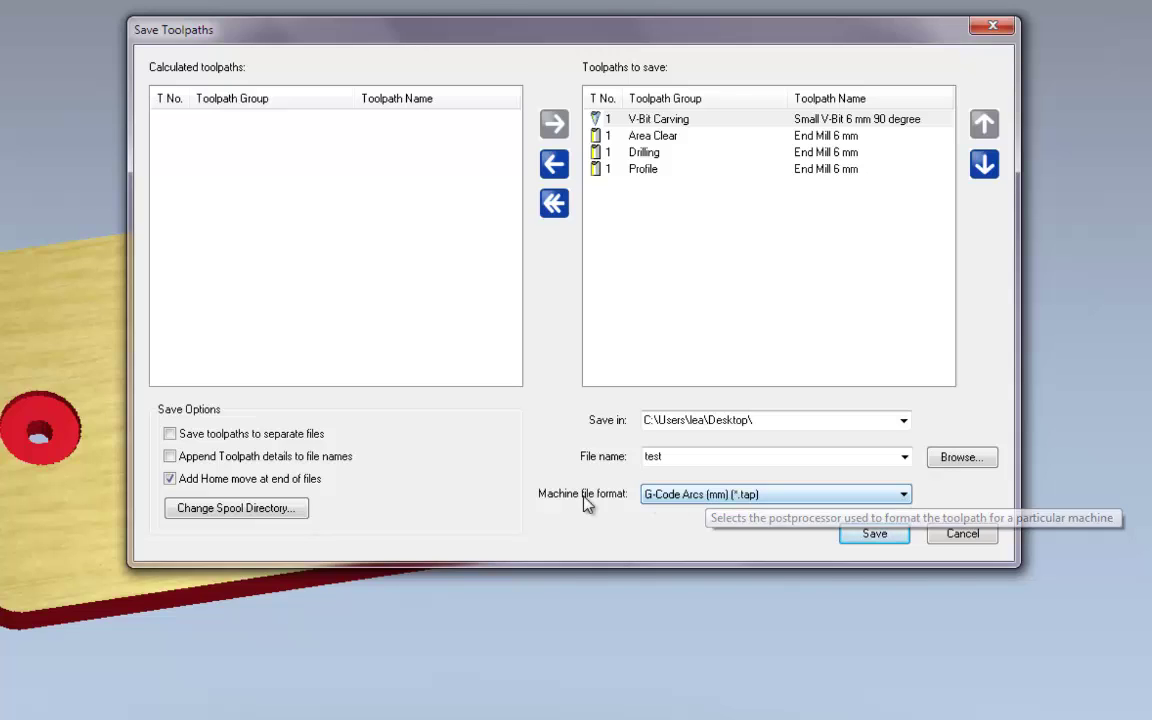
Save the toolpaths as ace in the Basic Express Webinar March 2014 folder, in separate files with toolpath details appended to their names.
click(169, 433)
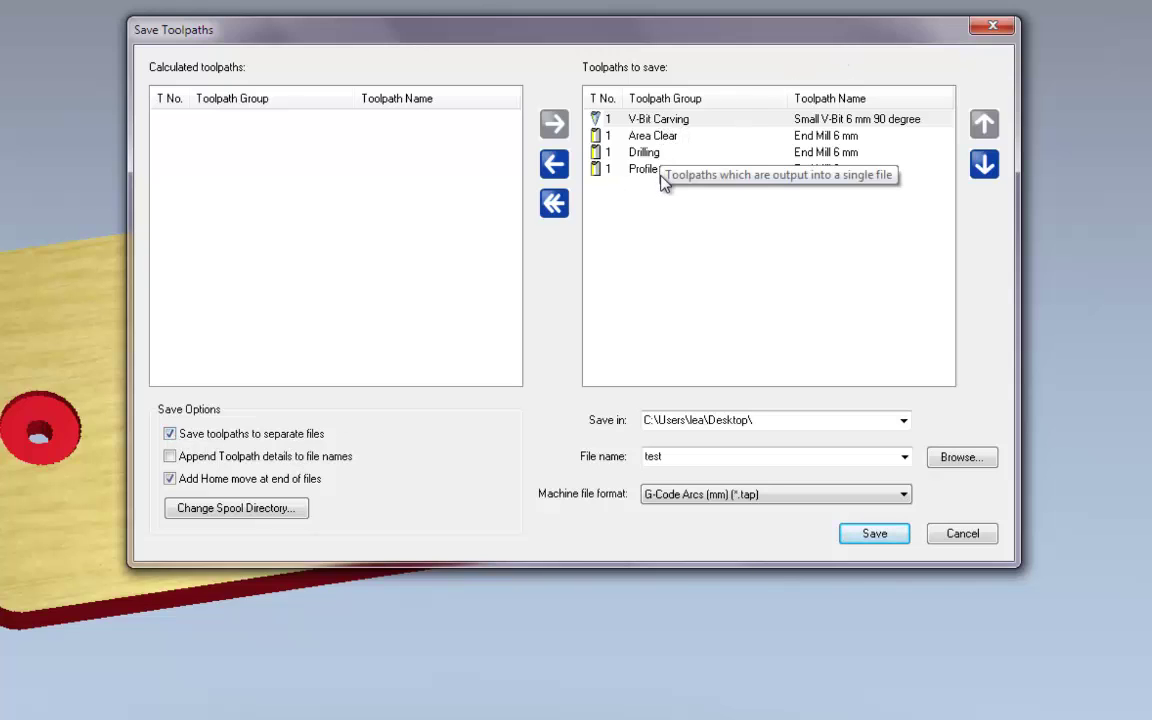
click(171, 457)
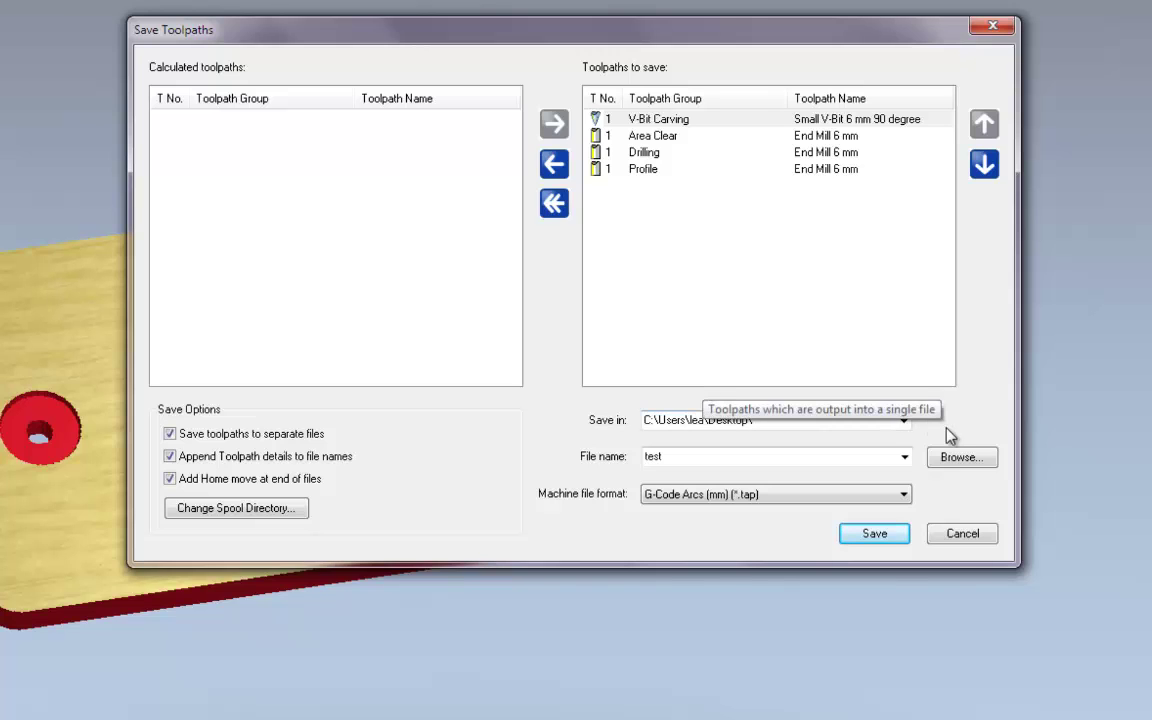
click(950, 457)
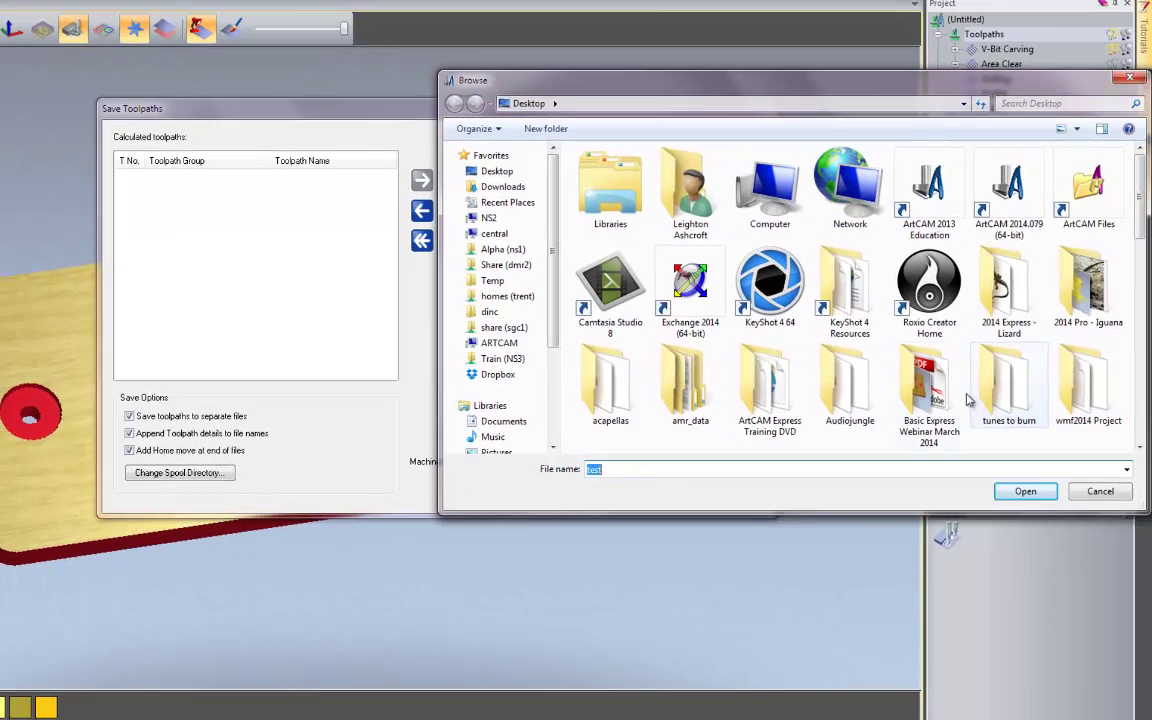
double_click(1065, 405)
double_click(626, 469)
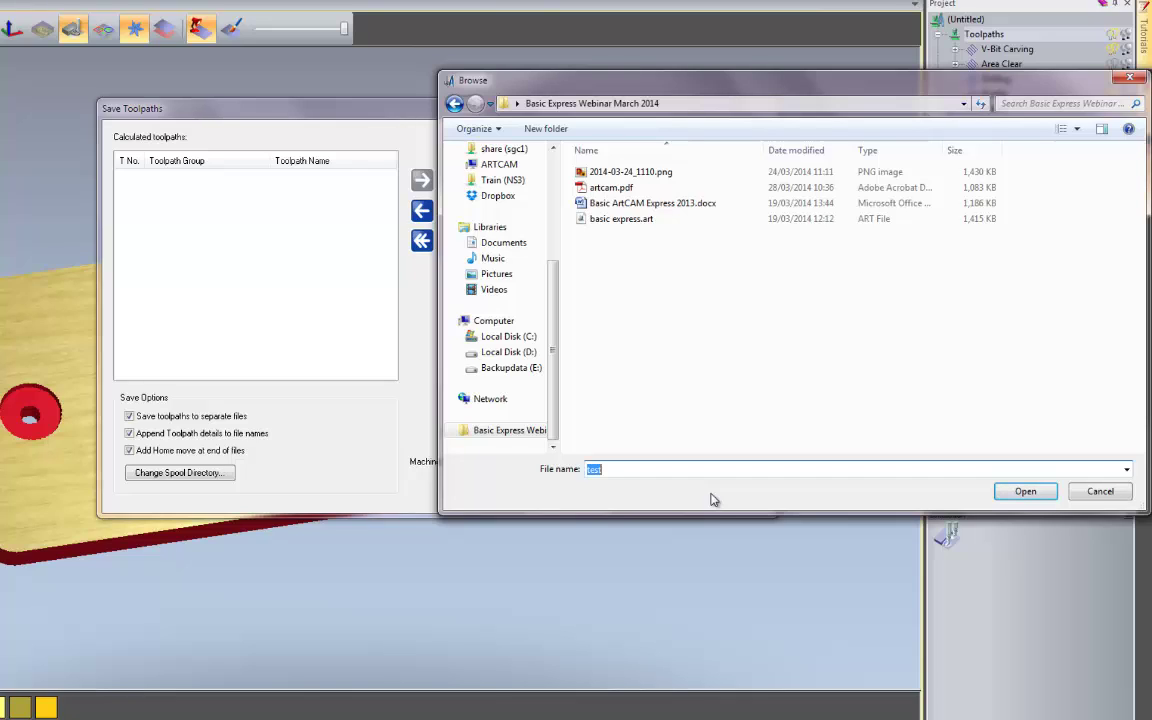
text(acc)
click(1025, 491)
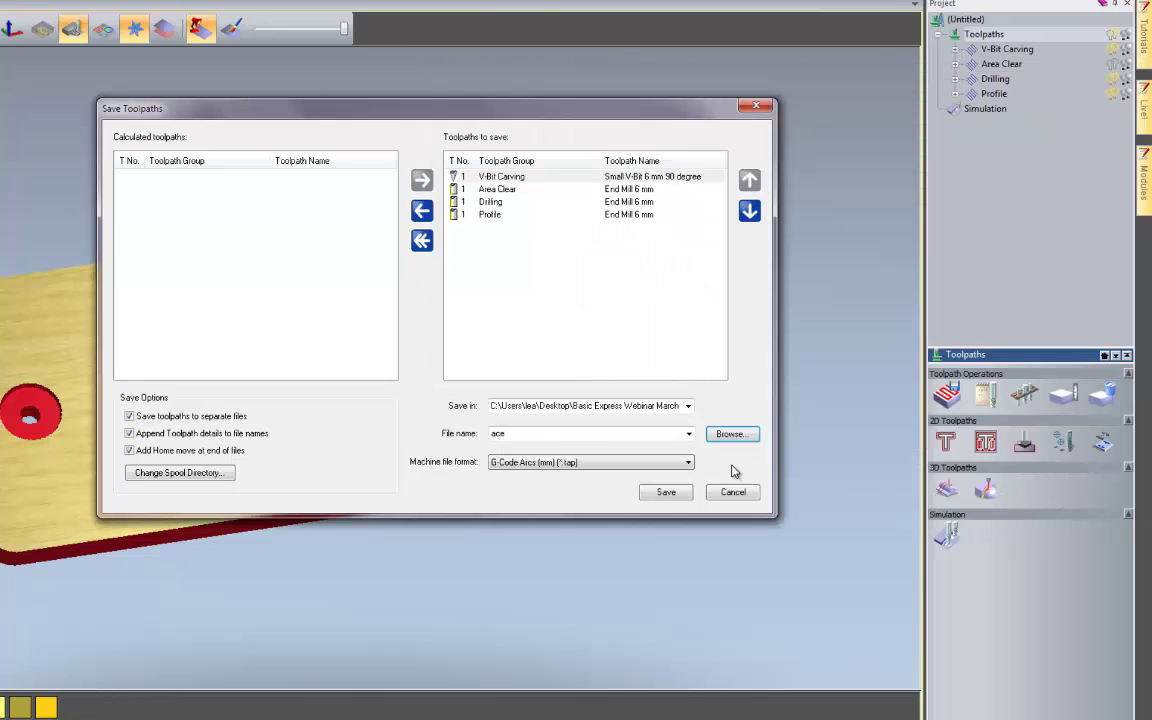
click(666, 491)
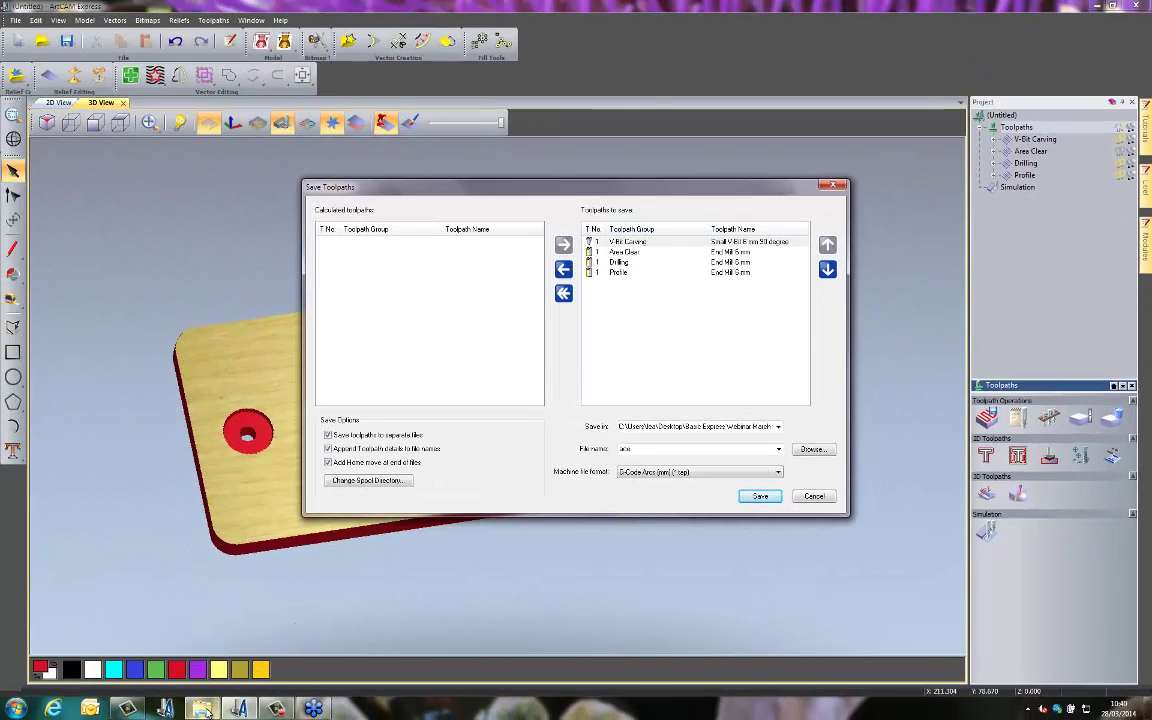
Open the saved V-Bit Carving TAP file from the webinar folder in WordPad and examine its G-code.
mouse_move(203, 708)
click(185, 630)
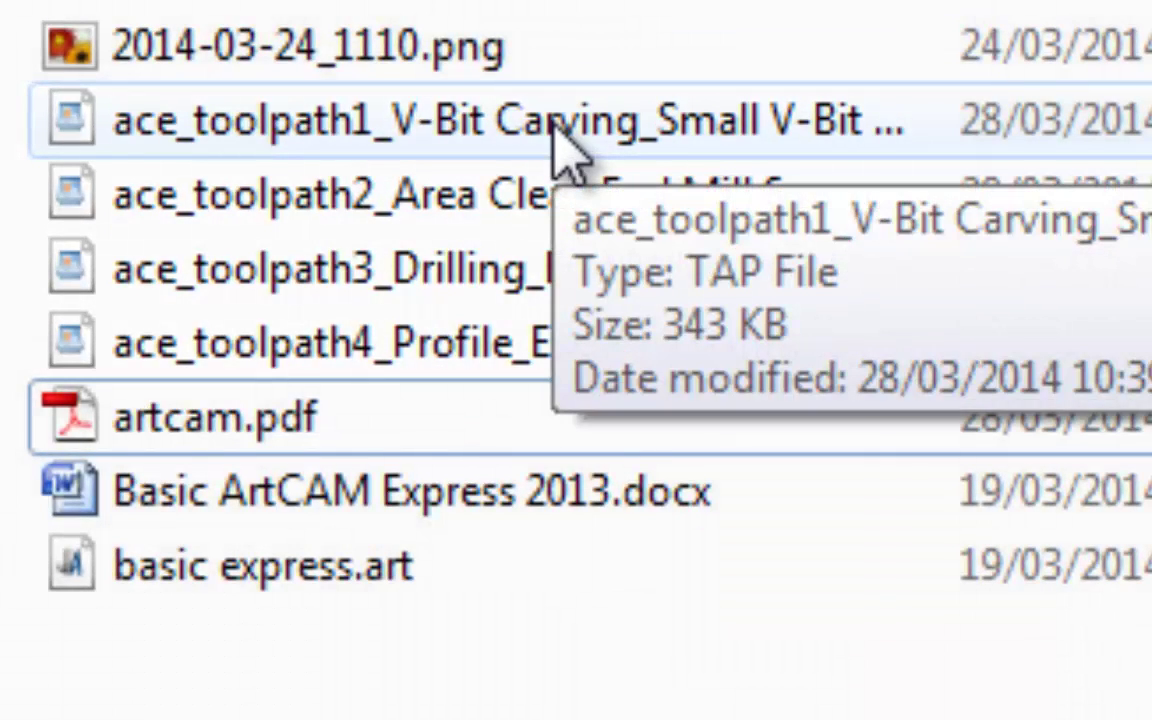
double_click(556, 128)
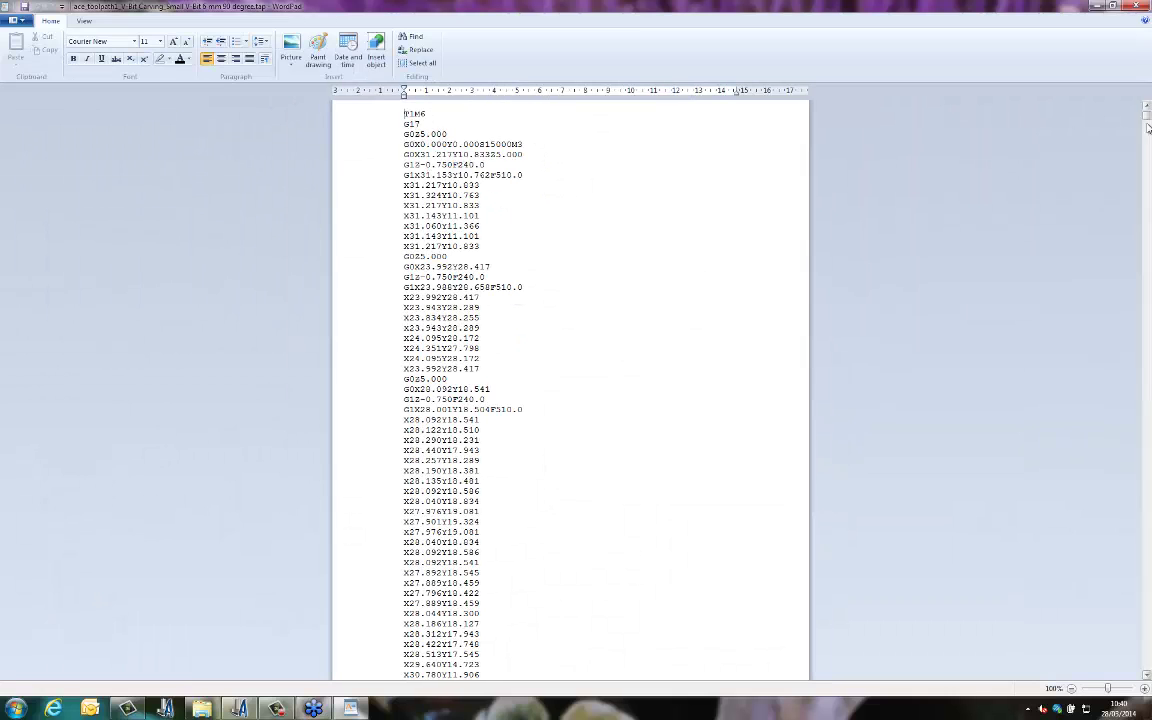
drag(1146, 115, 1128, 93)
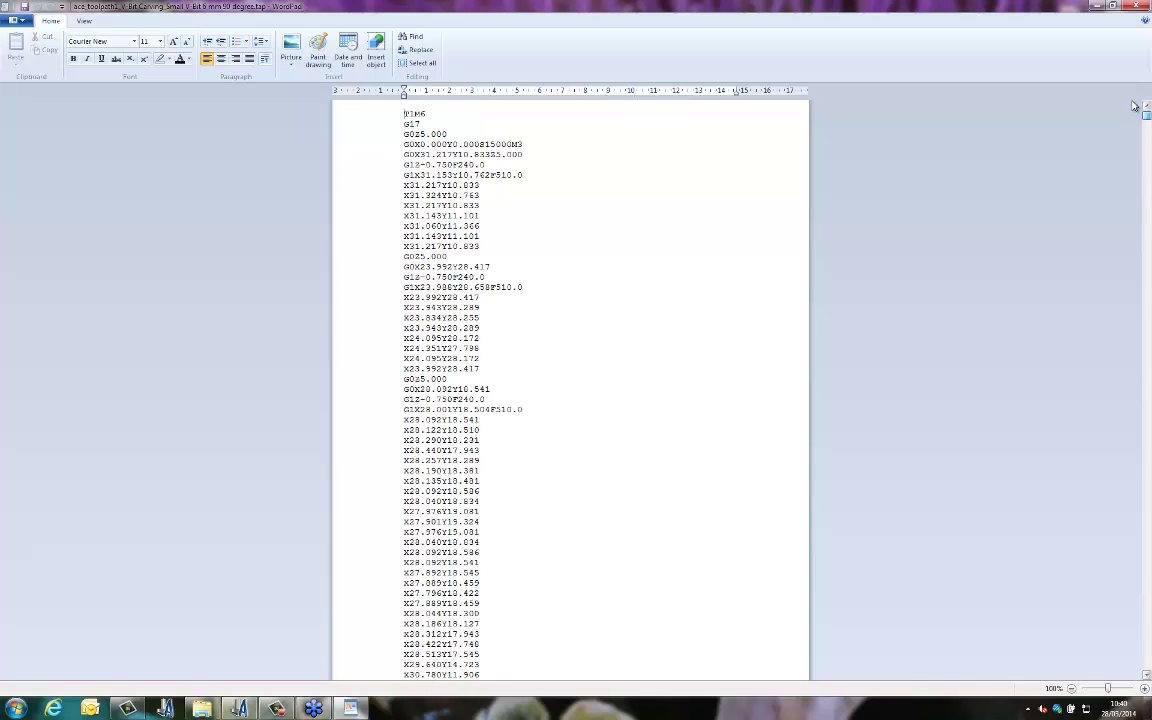